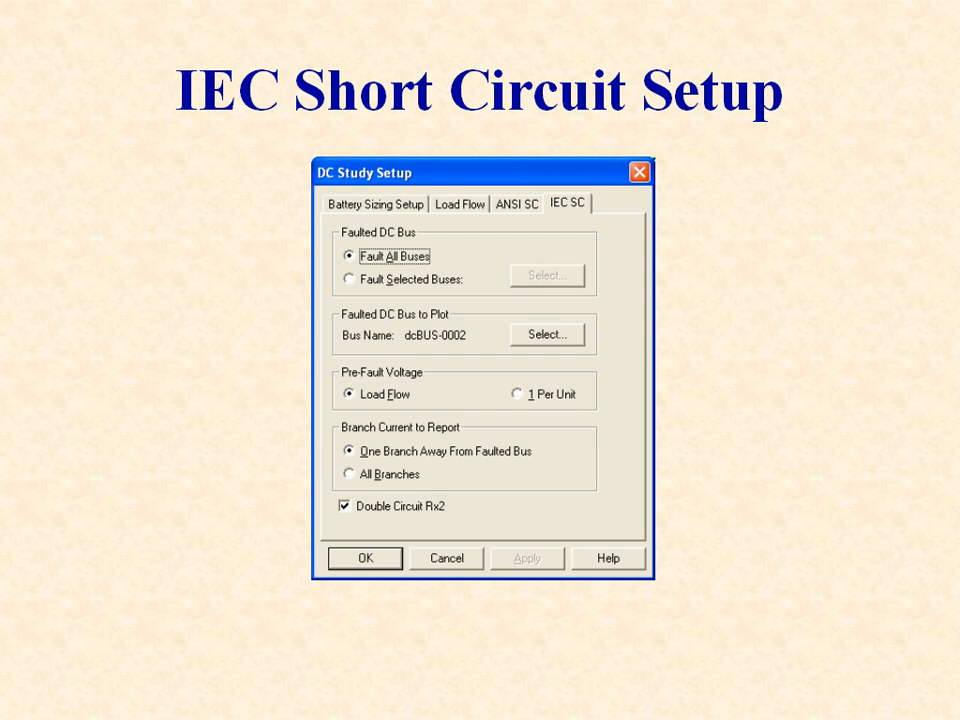
{"action": "key", "text": "Right"}
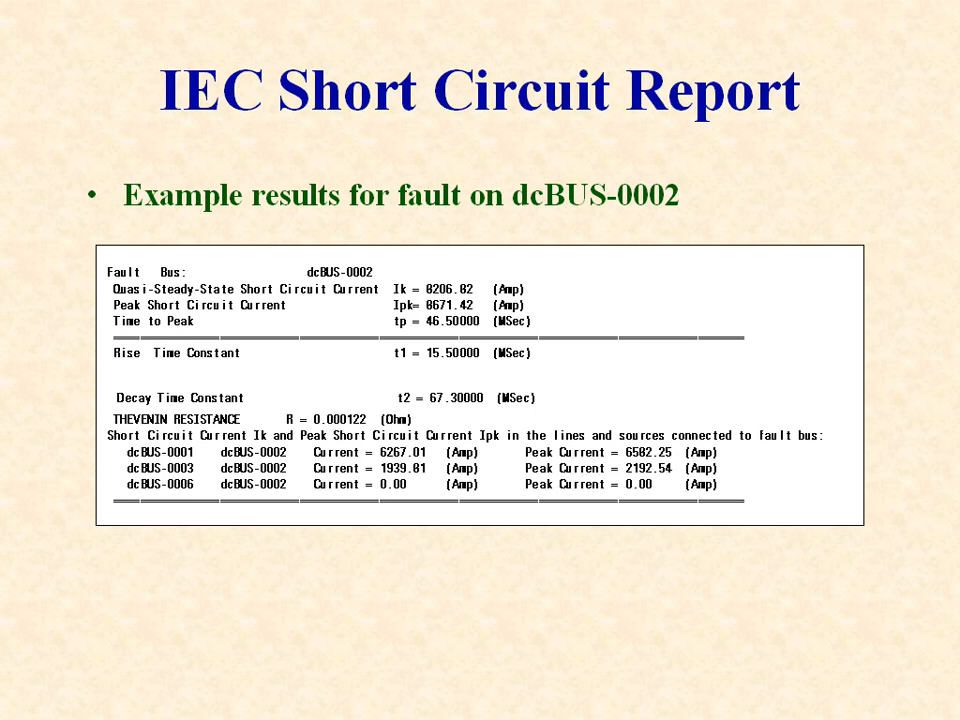
{"action": "key", "text": "Right"}
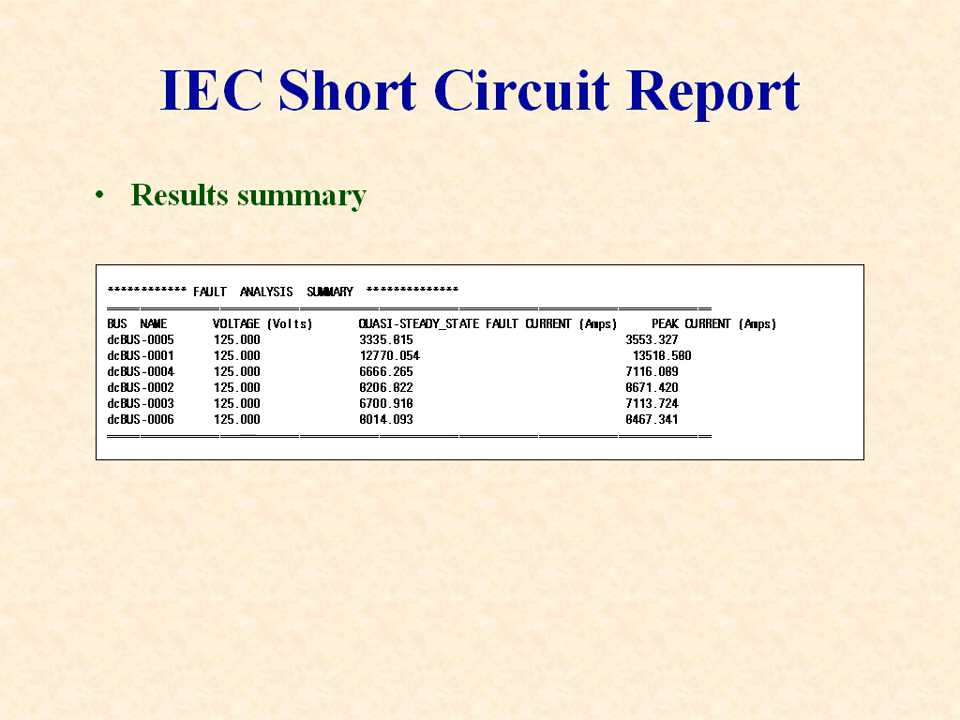
{"action": "key", "text": "Right"}
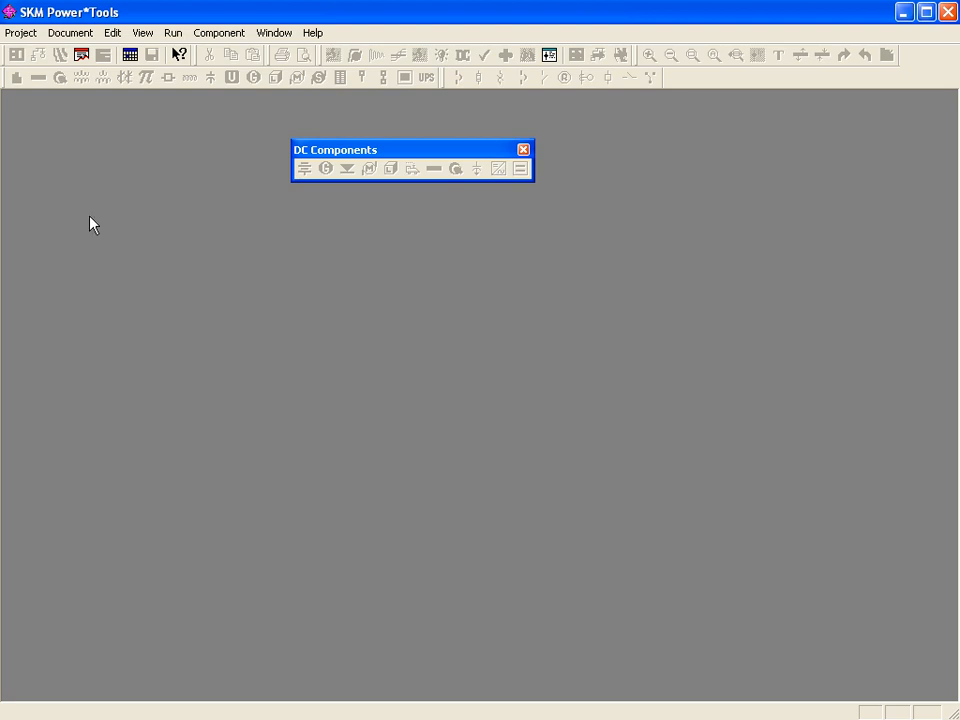
Create a new project named DC in the DC_Example_5 folder
{"action": "left_click", "coordinate": [24, 32]}
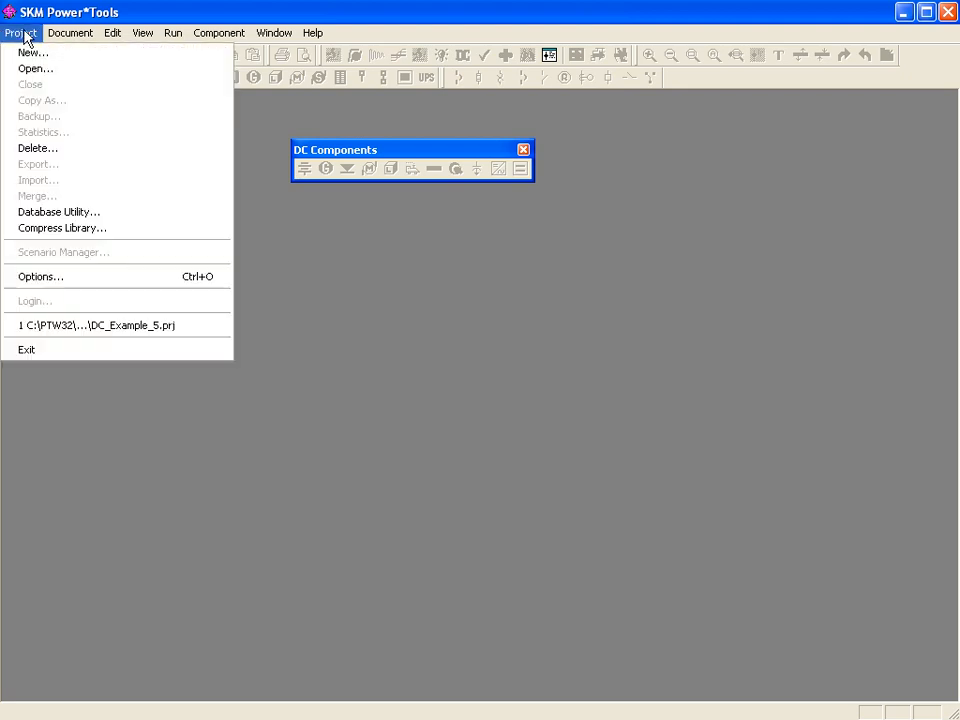
{"action": "left_click", "coordinate": [28, 52]}
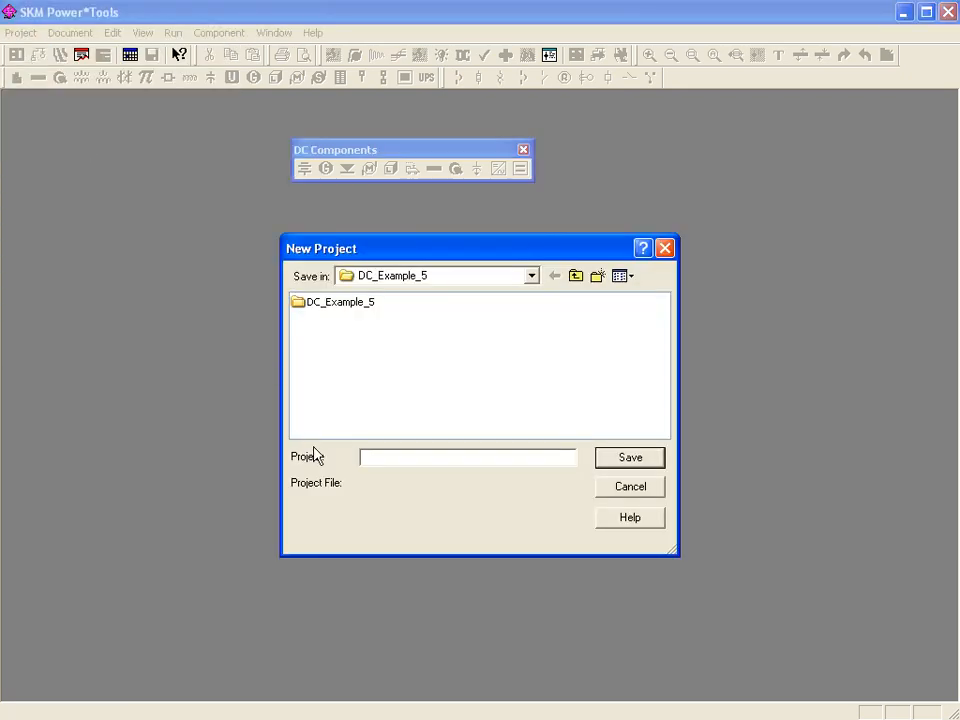
{"action": "type", "text": "D"}
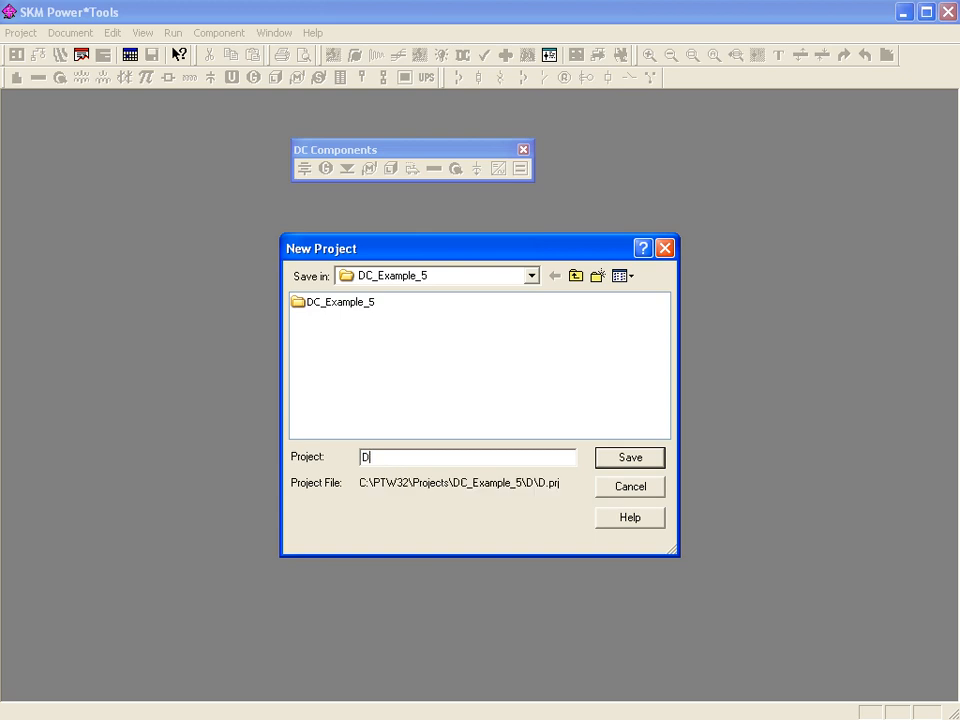
{"action": "type", "text": "C"}
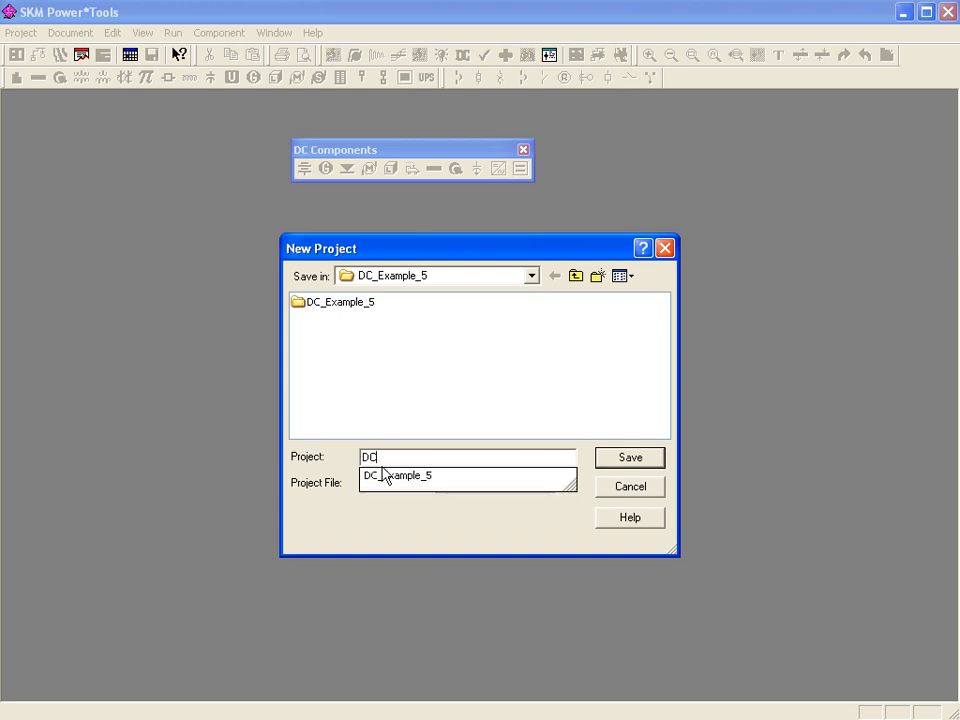
{"action": "left_click", "coordinate": [619, 457]}
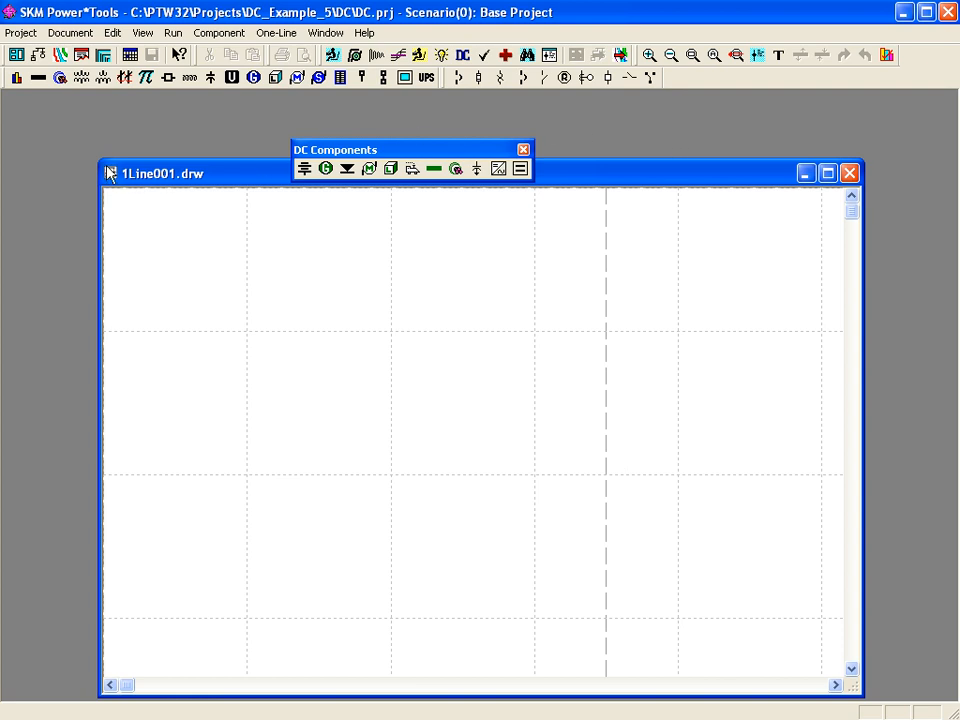
Enlarge the one-line drawing window, zoom it out and reposition the floating DC Components toolbar over it
{"action": "left_click_drag", "start_coordinate": [101, 162], "coordinate": [4, 92]}
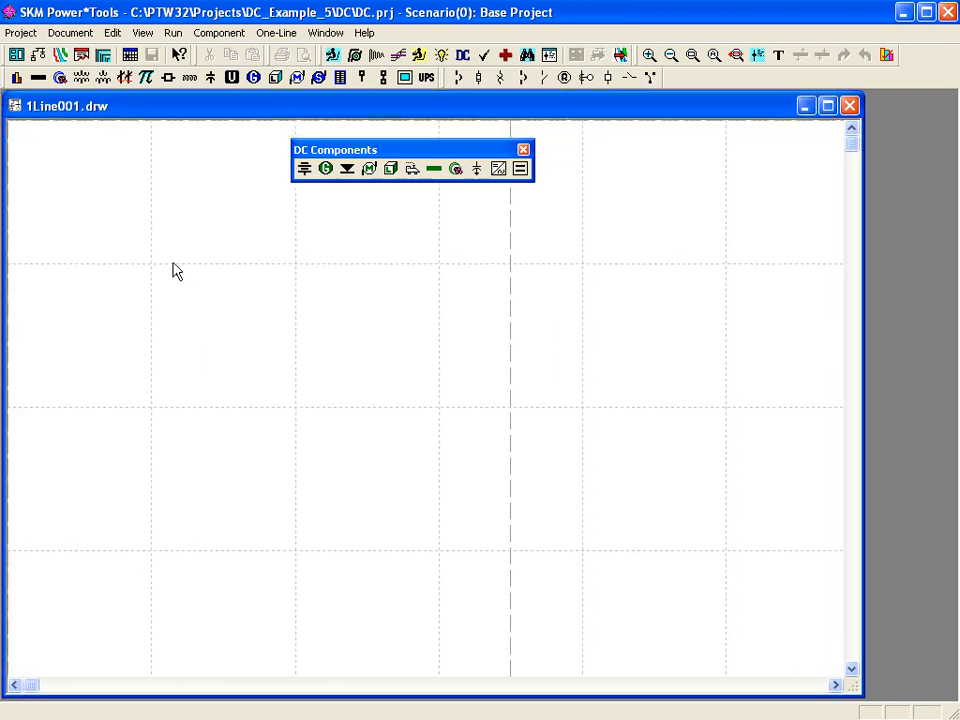
{"action": "scroll", "coordinate": [192, 291], "scroll_direction": "down", "scroll_amount": 3}
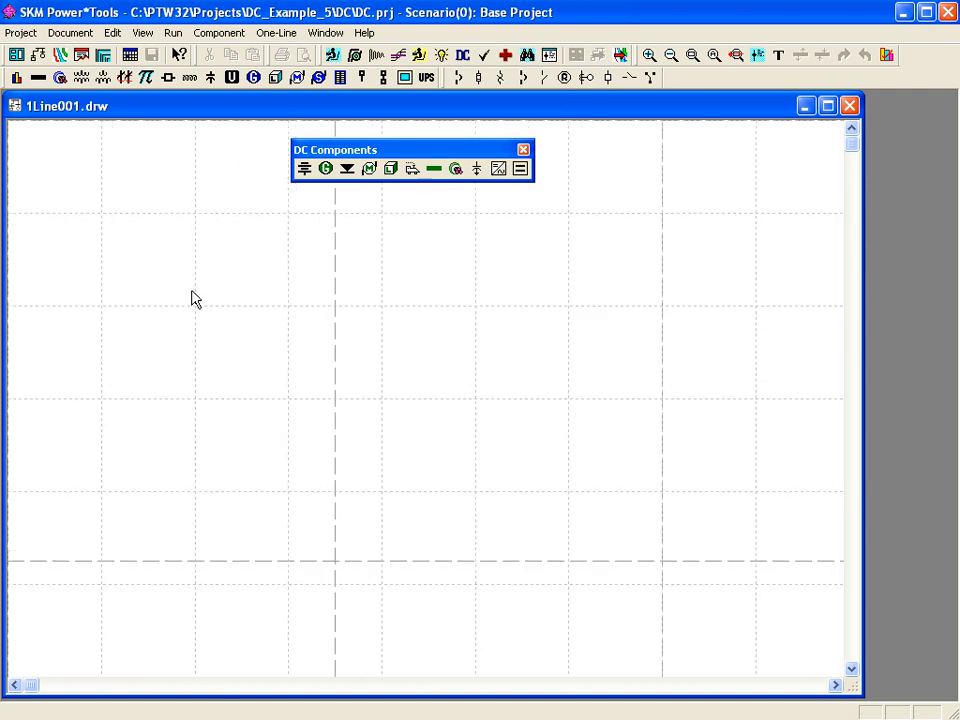
{"action": "left_click_drag", "start_coordinate": [432, 155], "coordinate": [345, 163]}
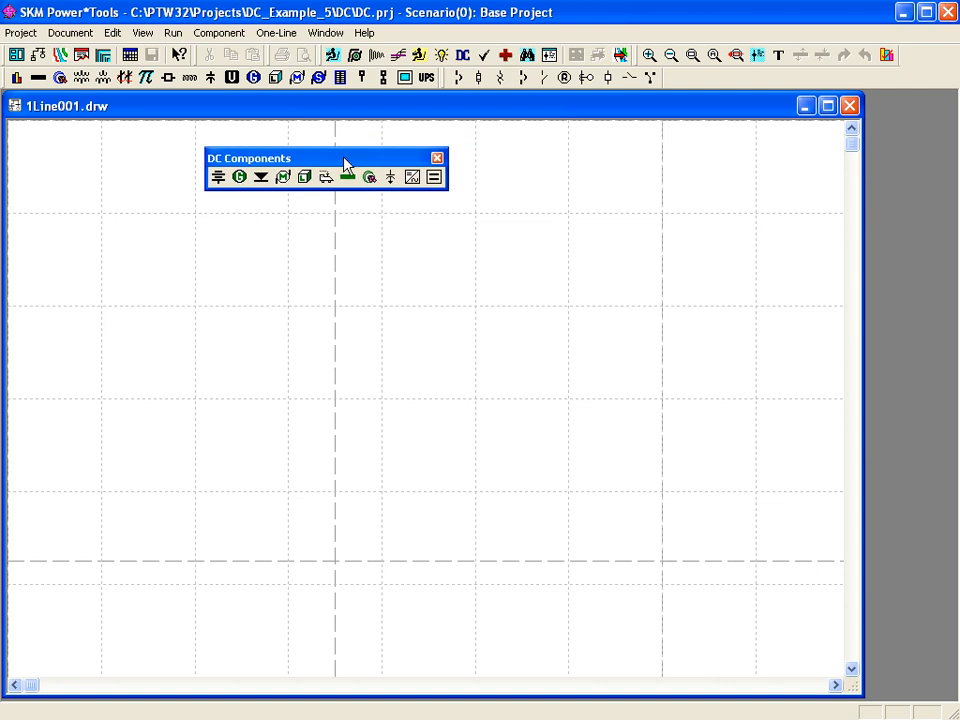
{"action": "left_click_drag", "start_coordinate": [345, 163], "coordinate": [390, 160]}
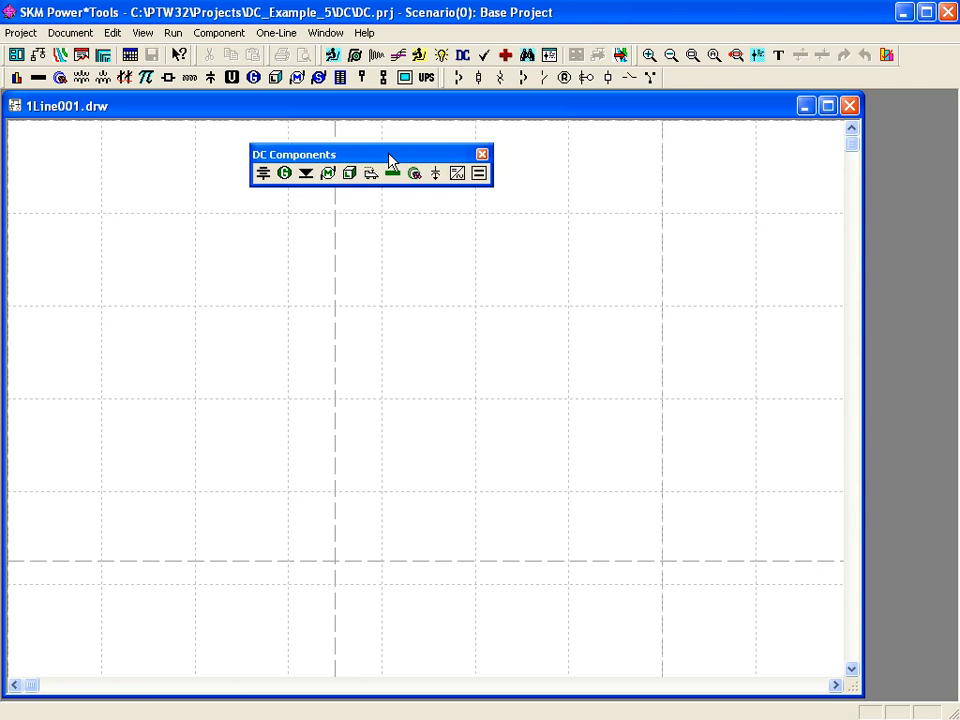
Check in the toolbar display settings that DC Components is enabled
{"action": "left_click", "coordinate": [140, 32]}
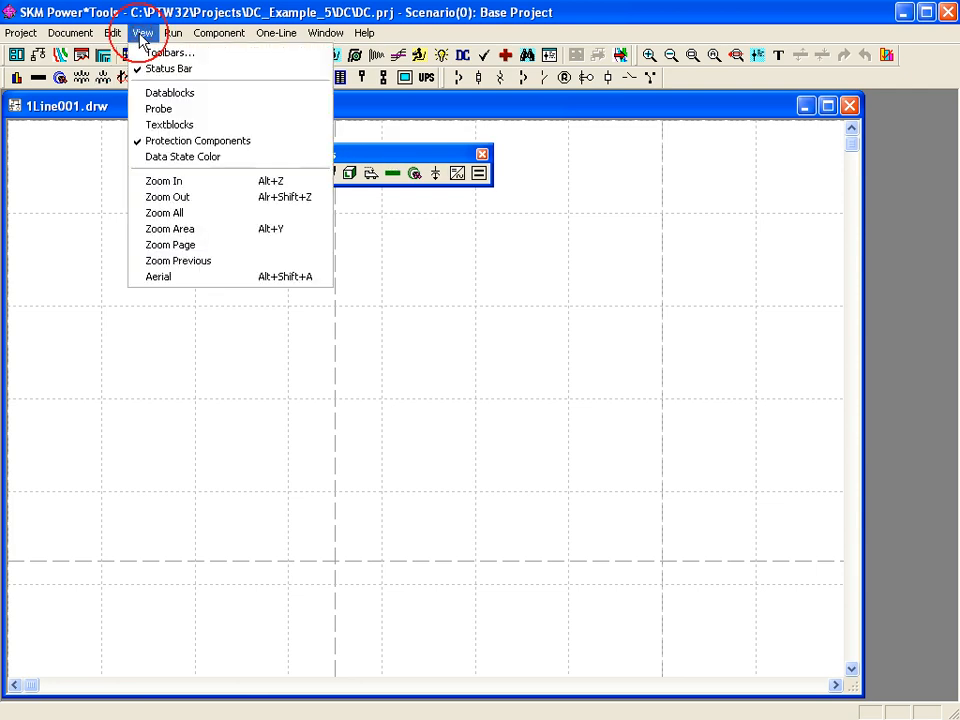
{"action": "left_click", "coordinate": [151, 55]}
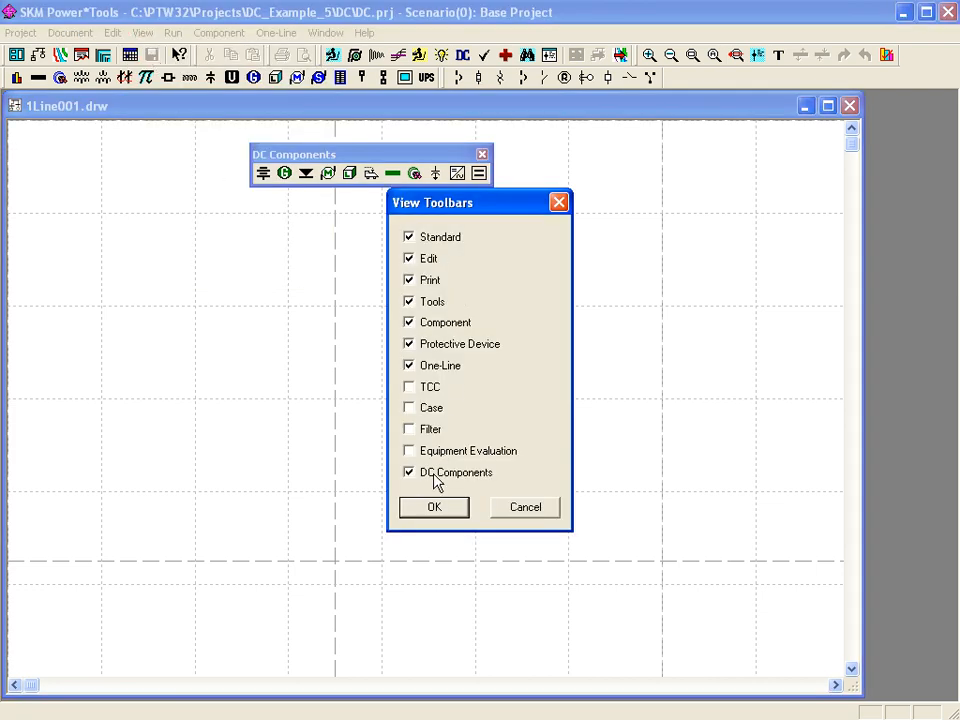
{"action": "left_click", "coordinate": [434, 507]}
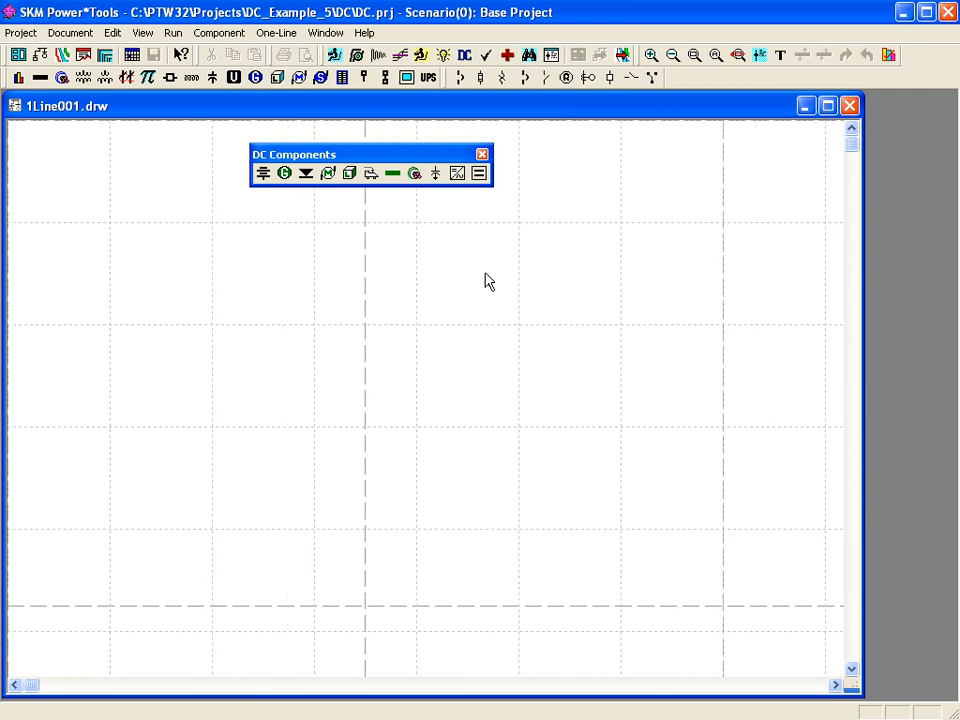
Place five DC buses on the one-line: four in a vertical column and the fifth beside the lowest one
{"action": "left_click", "coordinate": [392, 174]}
{"action": "left_click", "coordinate": [64, 223]}
{"action": "left_click", "coordinate": [67, 332]}
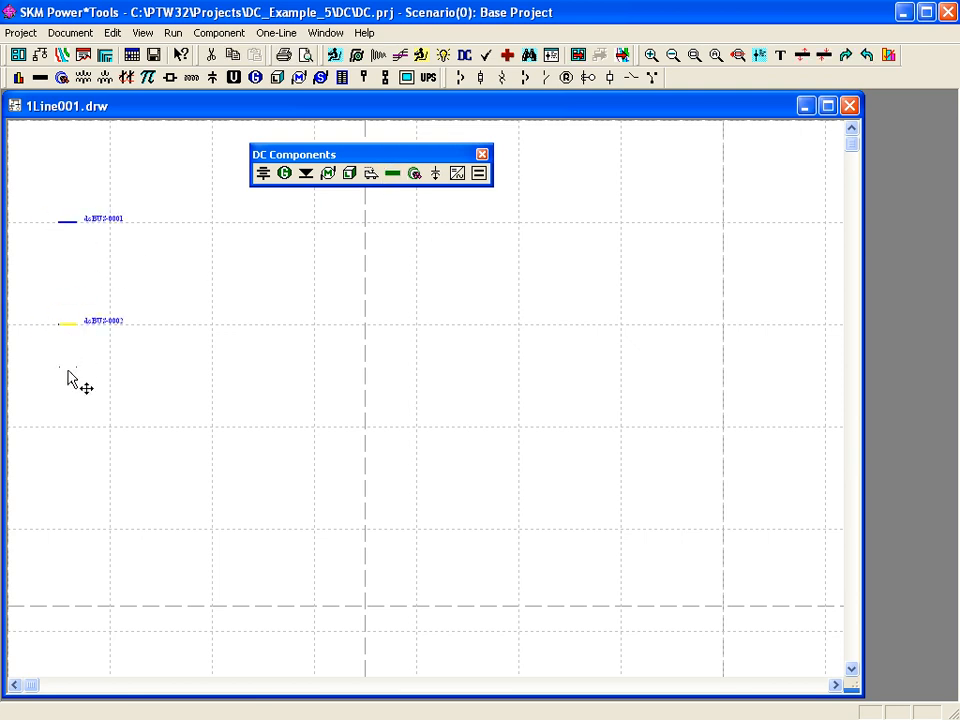
{"action": "left_click", "coordinate": [66, 434]}
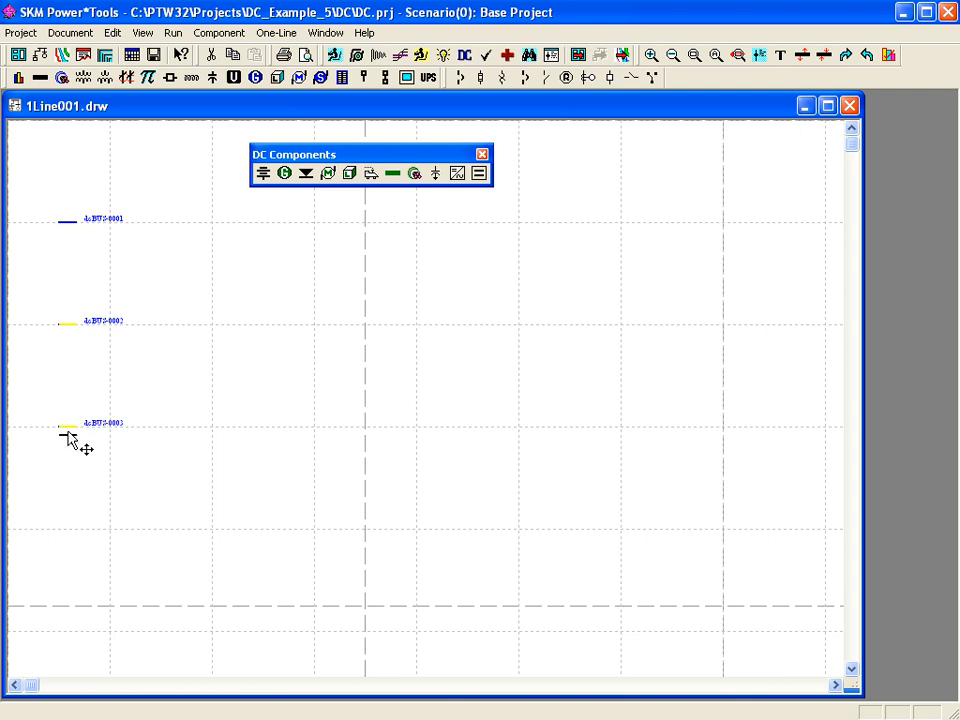
{"action": "left_click", "coordinate": [70, 538]}
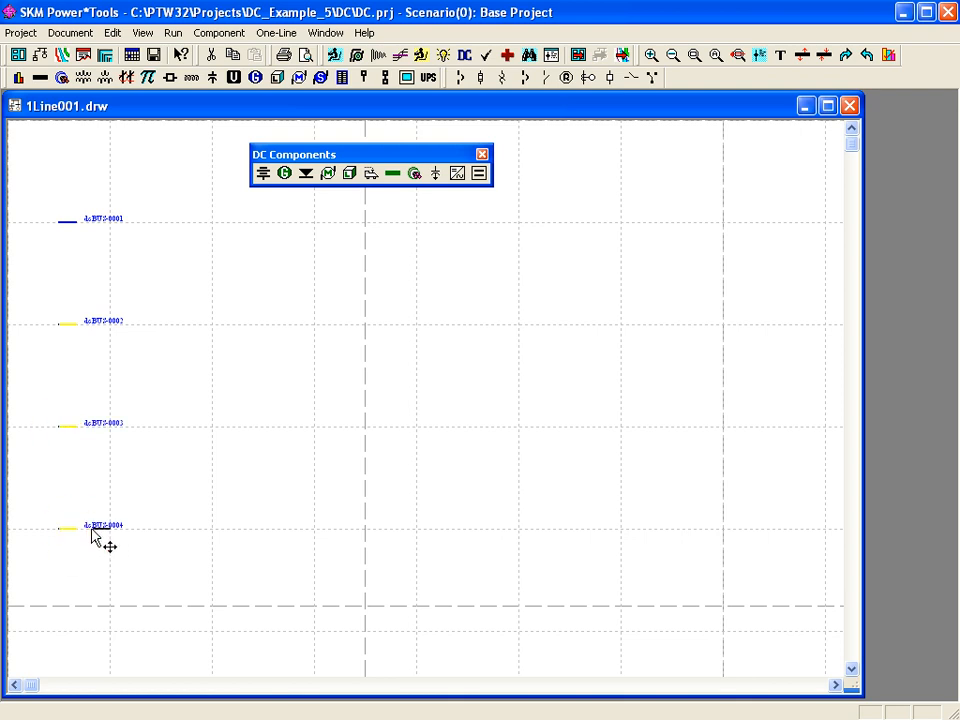
{"action": "left_click", "coordinate": [172, 535]}
{"action": "left_click", "coordinate": [460, 283]}
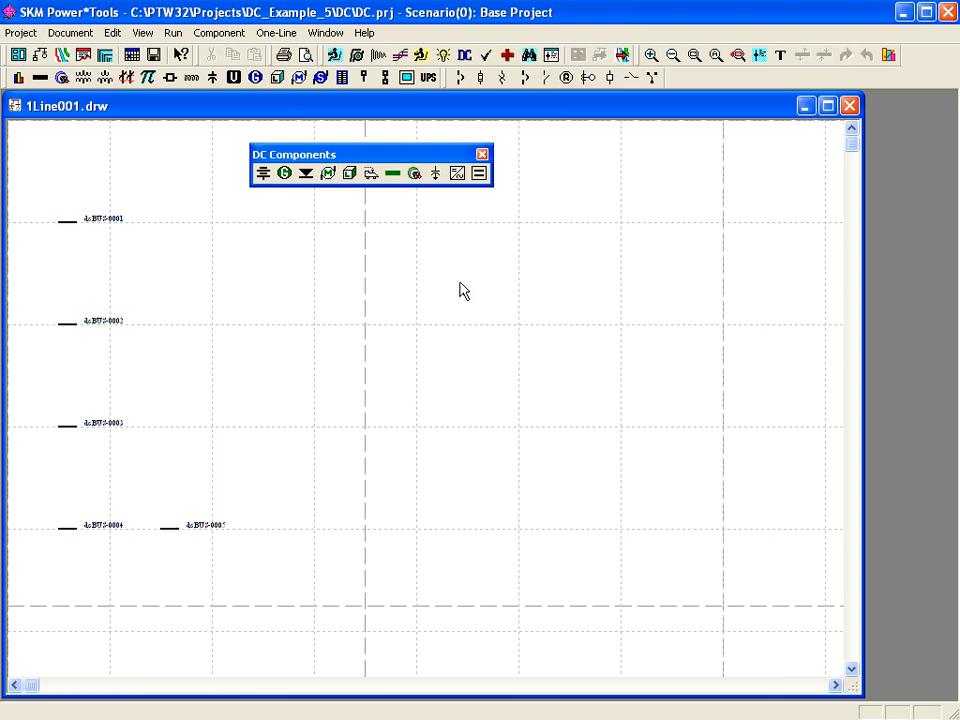
Place three DC cables linking the four stacked buses, from dcBUS-0001 down to dcBUS-0004
{"action": "left_click", "coordinate": [414, 176]}
{"action": "left_click", "coordinate": [66, 272]}
{"action": "left_click", "coordinate": [67, 376]}
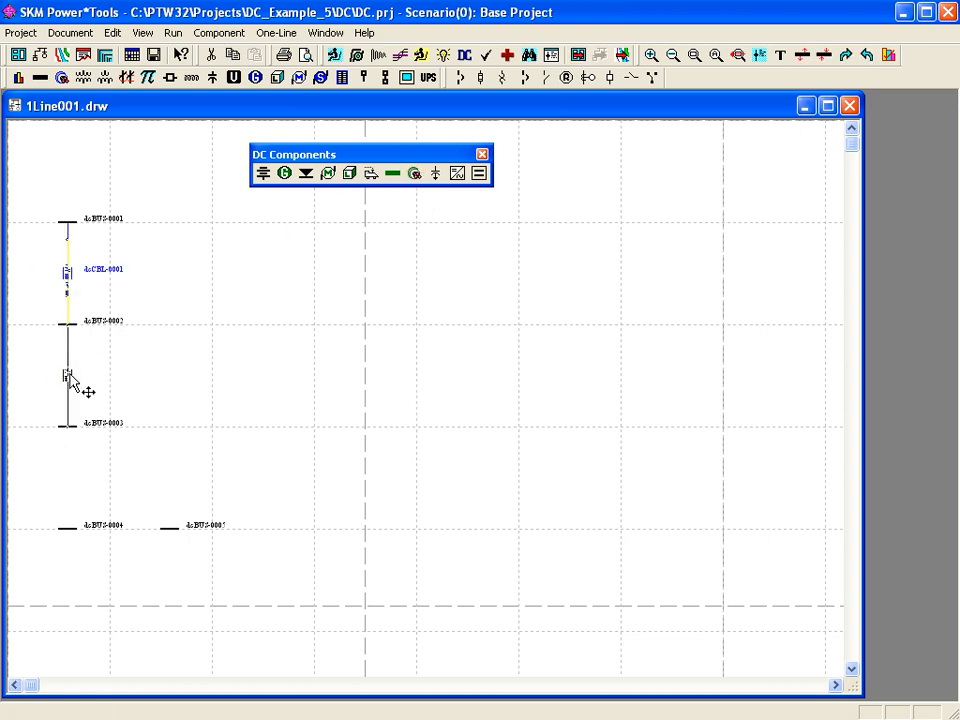
{"action": "left_click", "coordinate": [67, 478]}
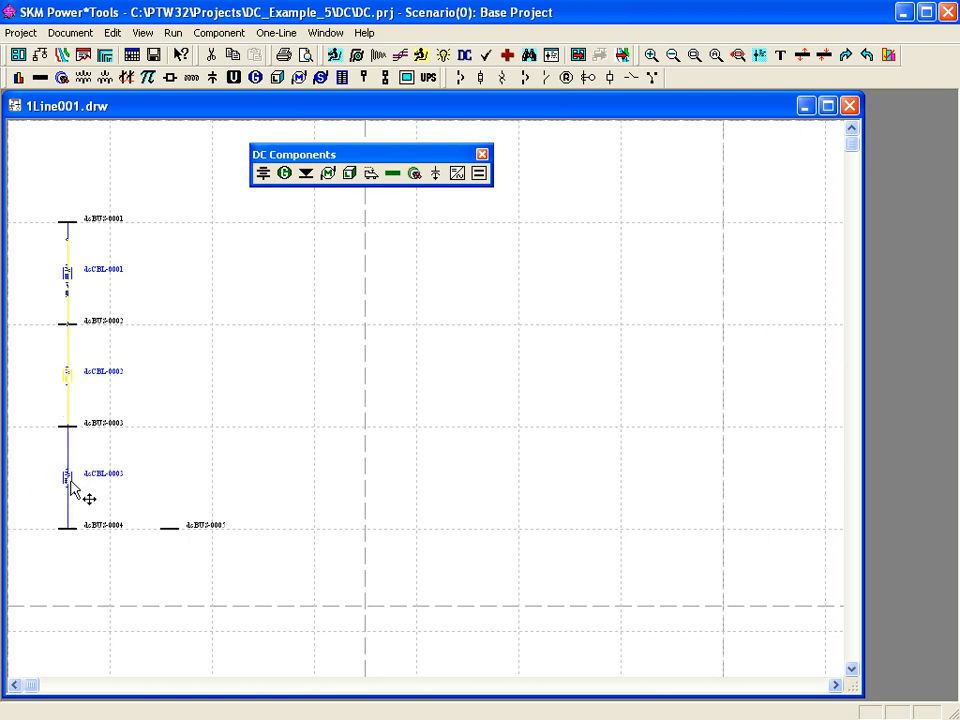
{"action": "key", "text": "Escape"}
Extend dcBUS-0003 to the right over dcBUS-0005 and connect the two buses with a DC cable
{"action": "left_click_drag", "start_coordinate": [72, 425], "coordinate": [216, 426]}
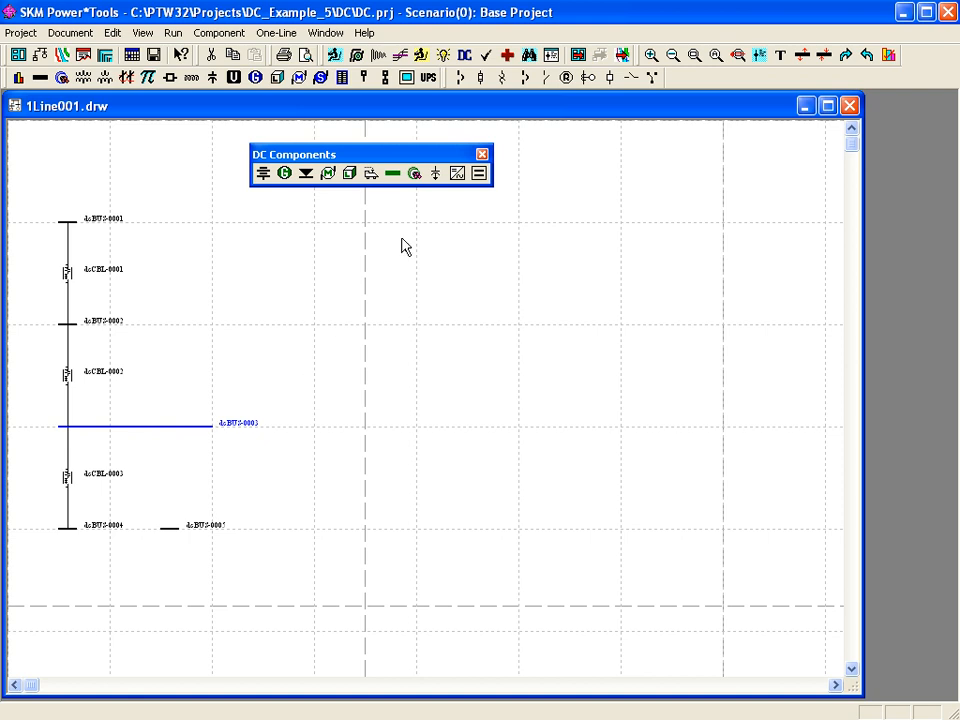
{"action": "left_click", "coordinate": [415, 175]}
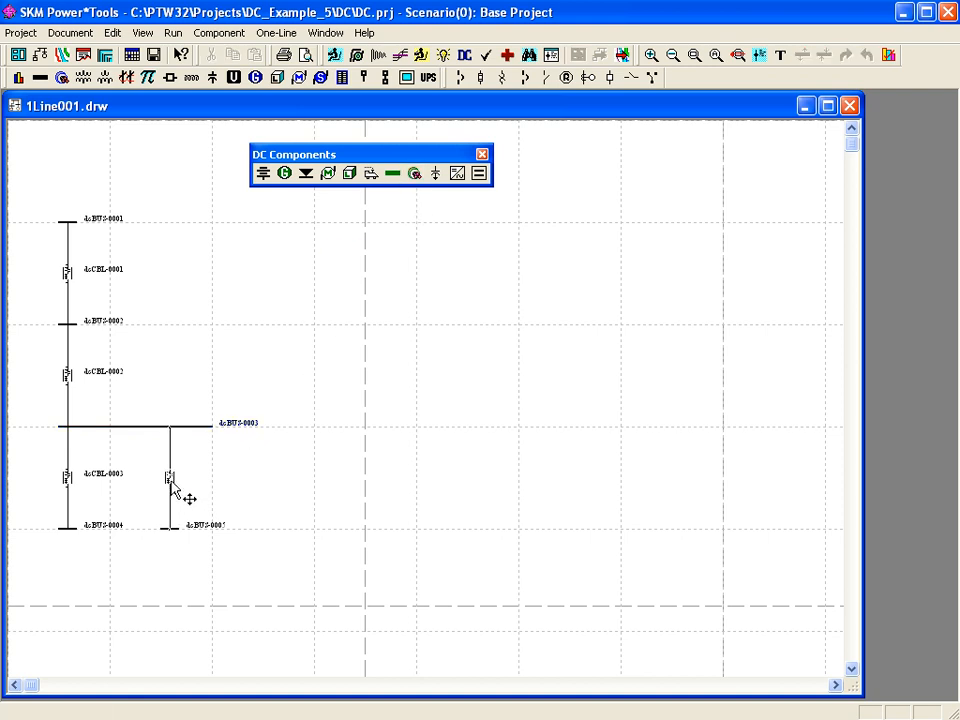
{"action": "left_click", "coordinate": [172, 483]}
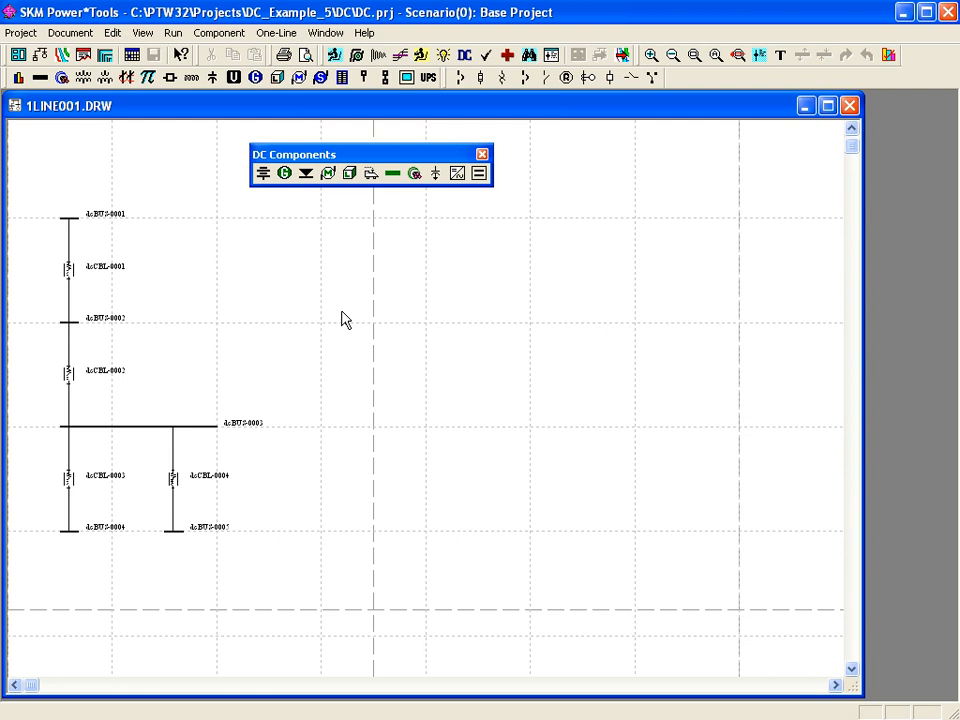
Connect a DC motor below dcBUS-0004 and a DC load below dcBUS-0005
{"action": "left_click", "coordinate": [330, 174]}
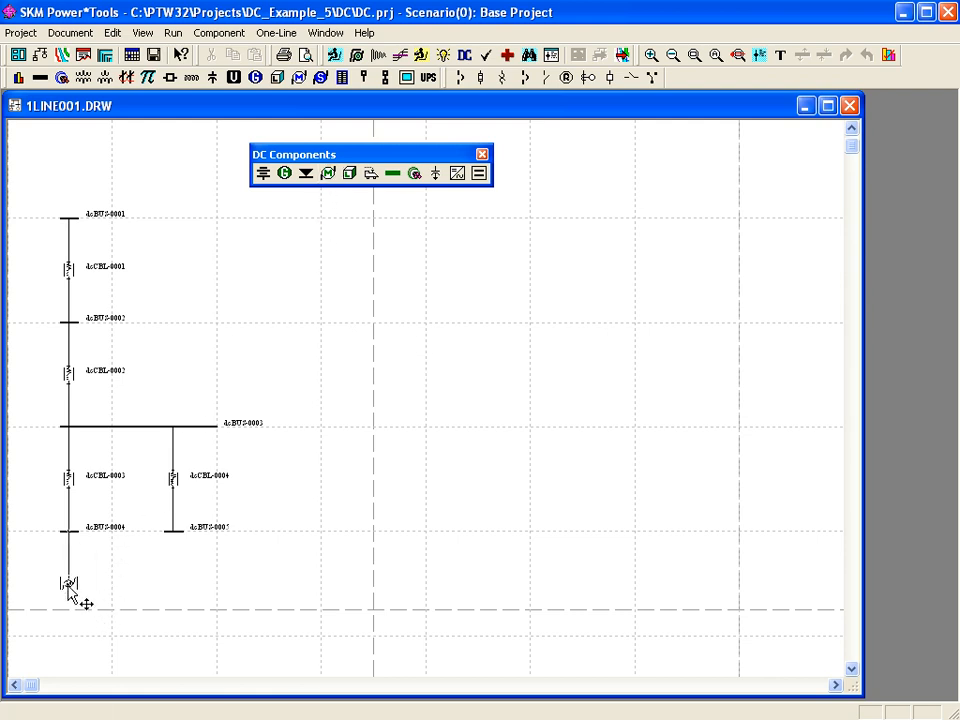
{"action": "left_click", "coordinate": [70, 592]}
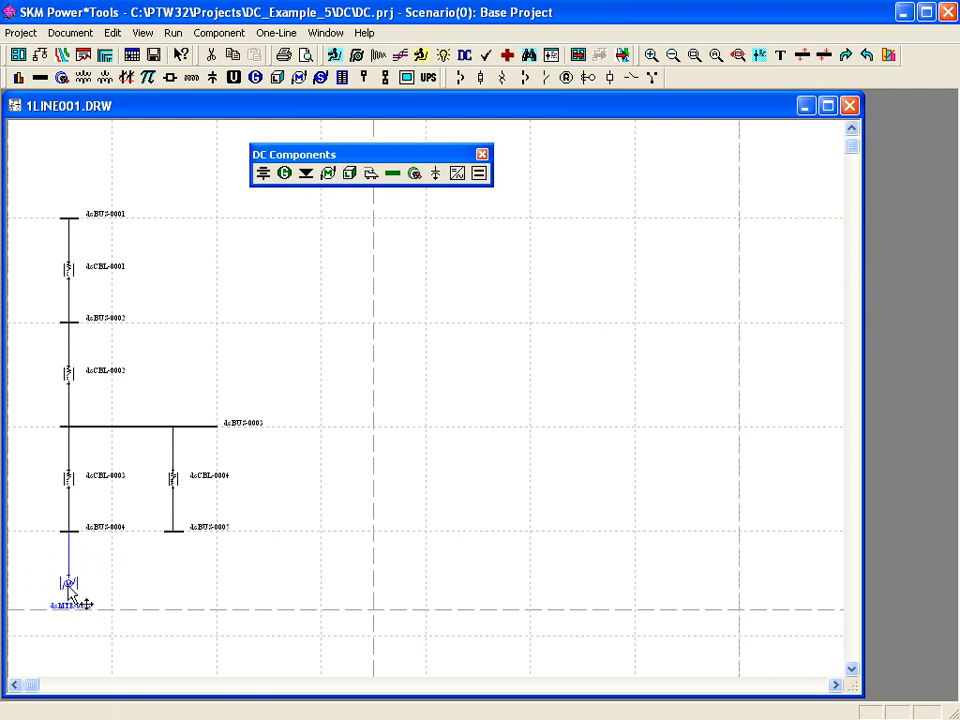
{"action": "left_click", "coordinate": [352, 173]}
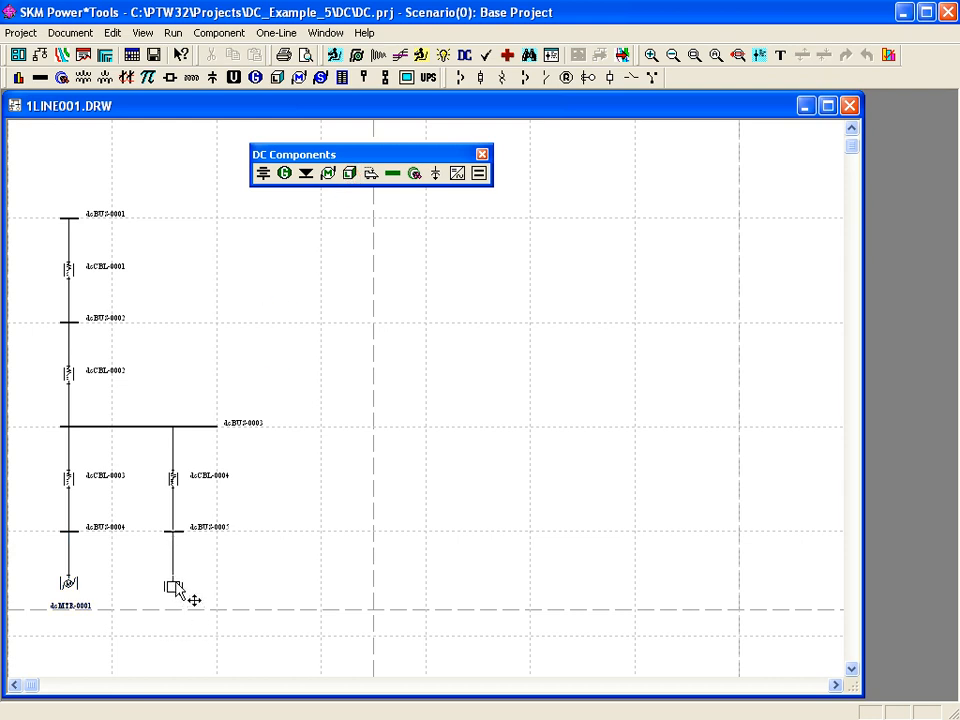
{"action": "left_click", "coordinate": [190, 599]}
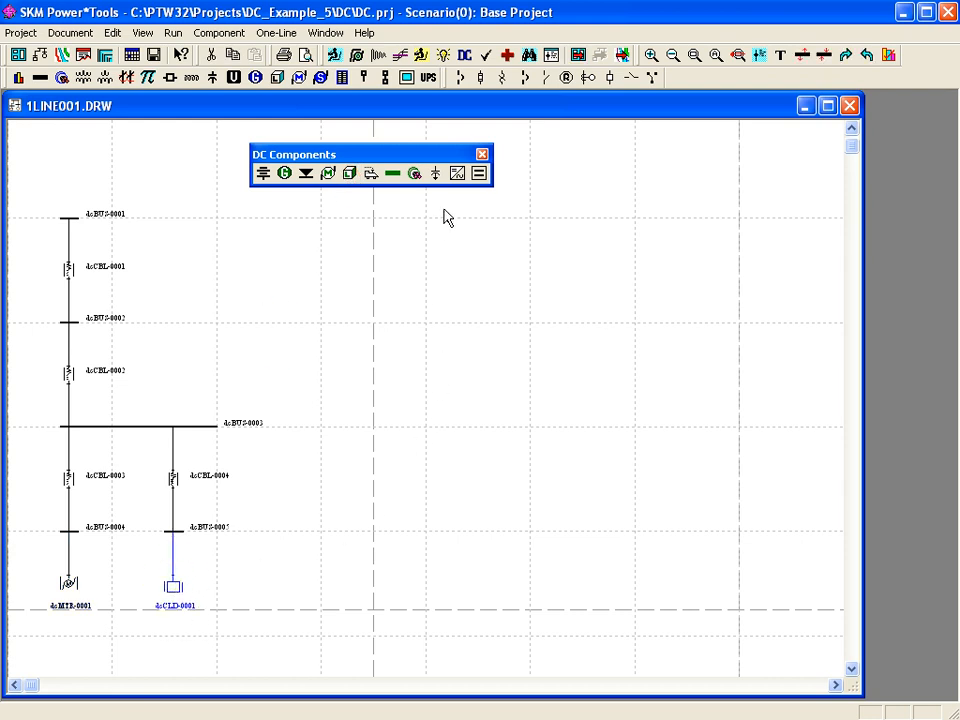
Connect a battery above dcBUS-0001 and extend dcBUS-0002 to the right, well past the dcBUS-0005 branch
{"action": "left_click", "coordinate": [263, 176]}
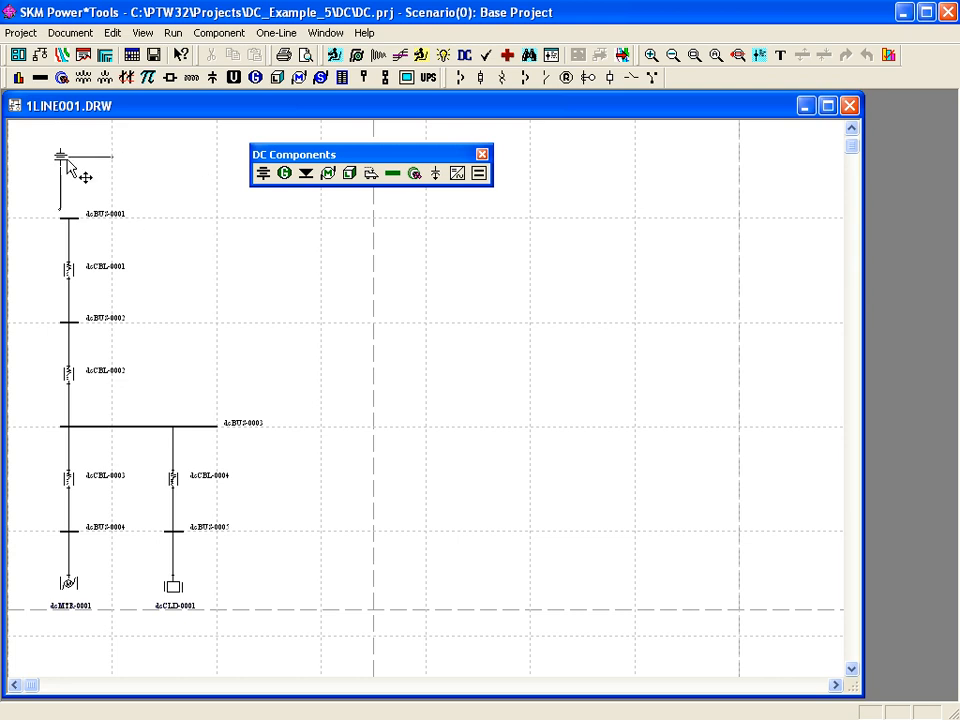
{"action": "left_click", "coordinate": [70, 172]}
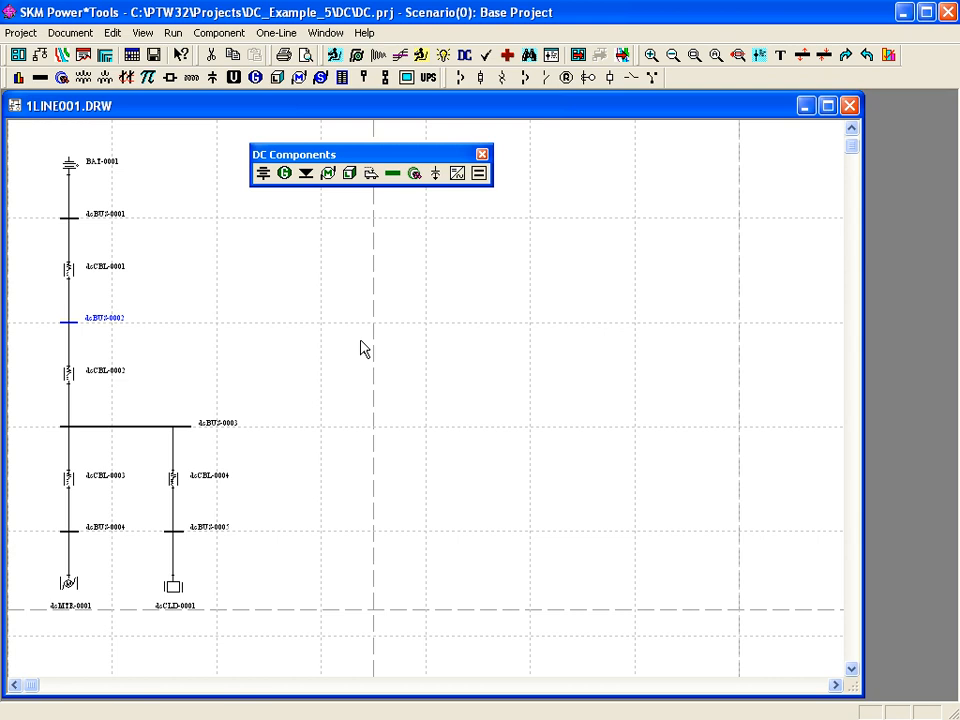
{"action": "left_click_drag", "start_coordinate": [78, 321], "coordinate": [364, 322]}
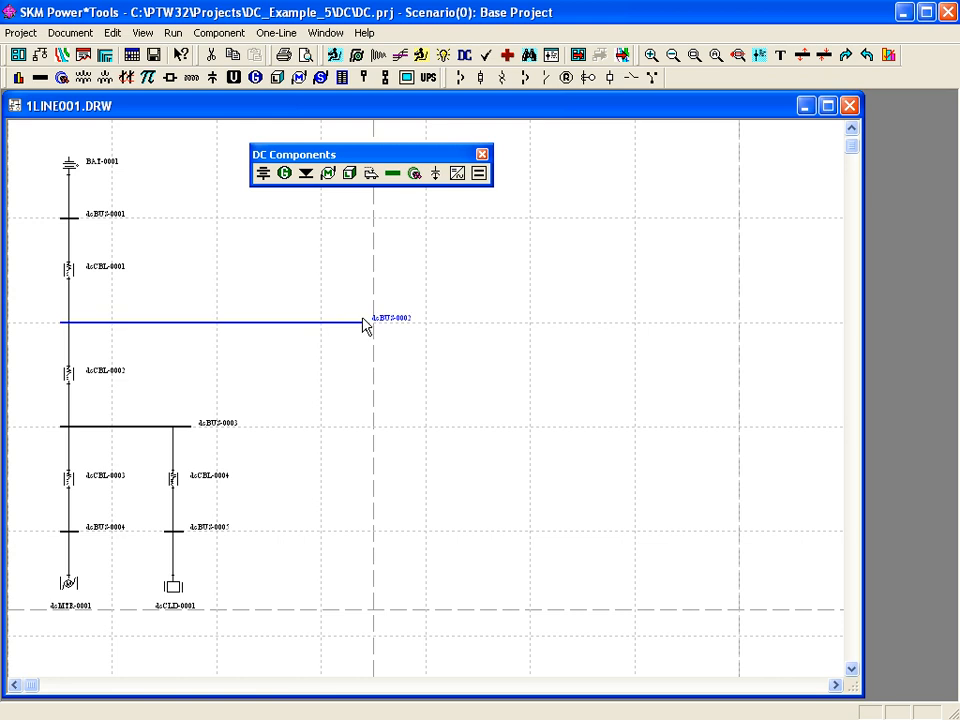
Attach a DC cable below the right end of dcBUS-0002 and place a DC bus at the cable's lower end
{"action": "left_click", "coordinate": [414, 173]}
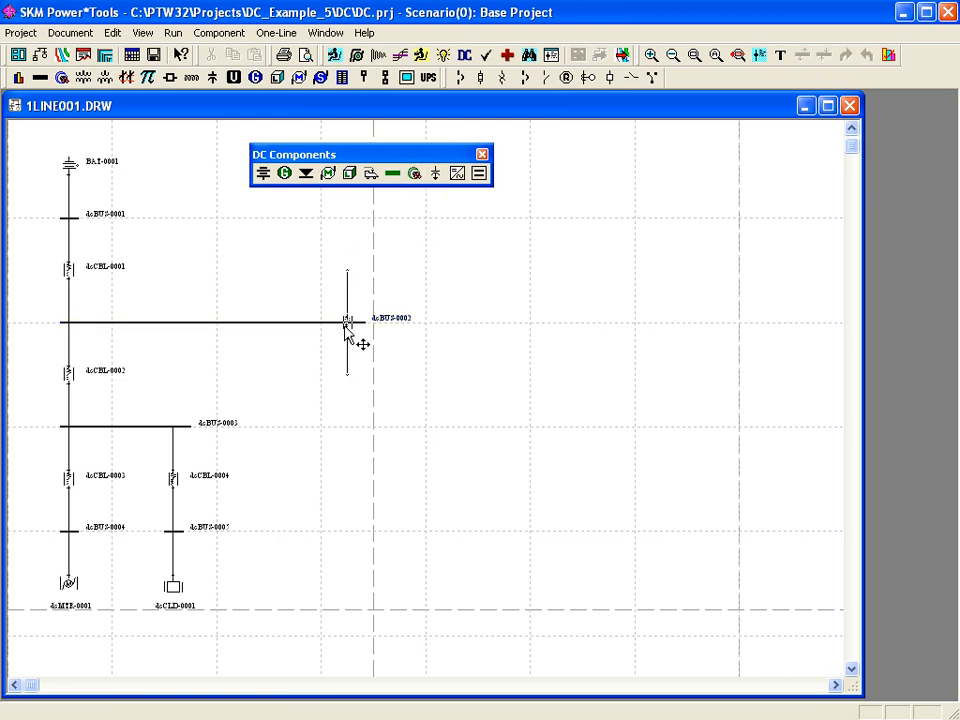
{"action": "left_click", "coordinate": [329, 376]}
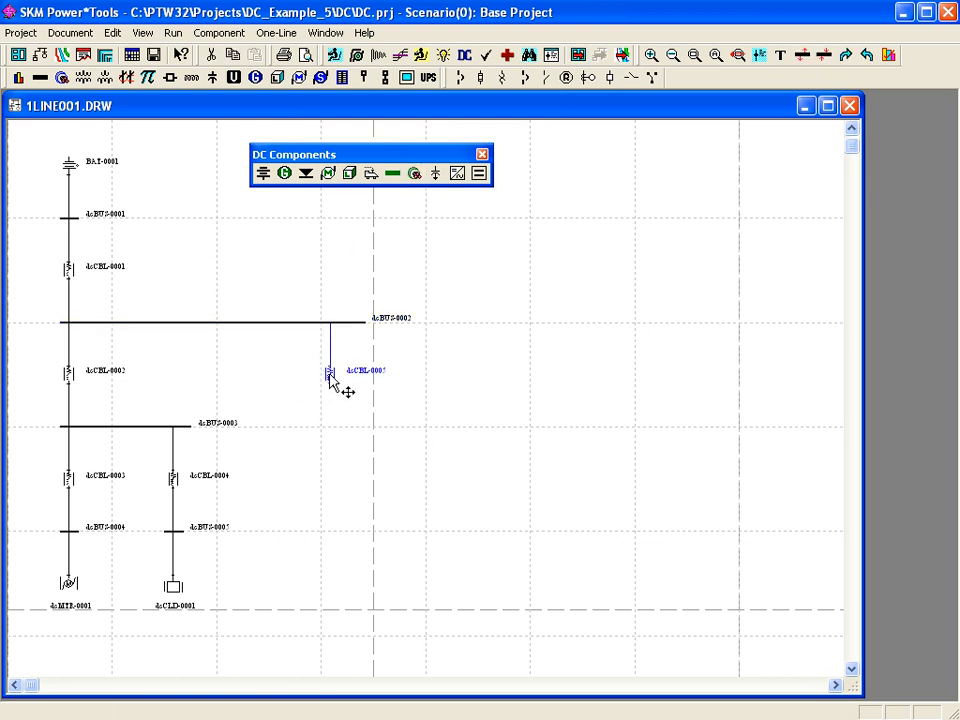
{"action": "left_click", "coordinate": [392, 173]}
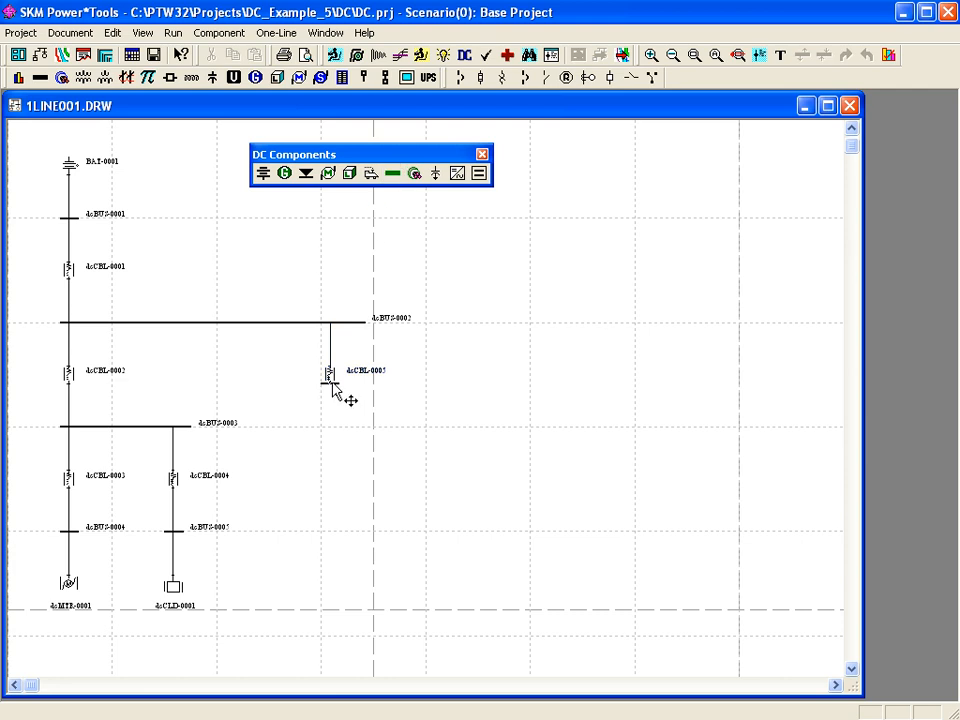
{"action": "left_click", "coordinate": [331, 384]}
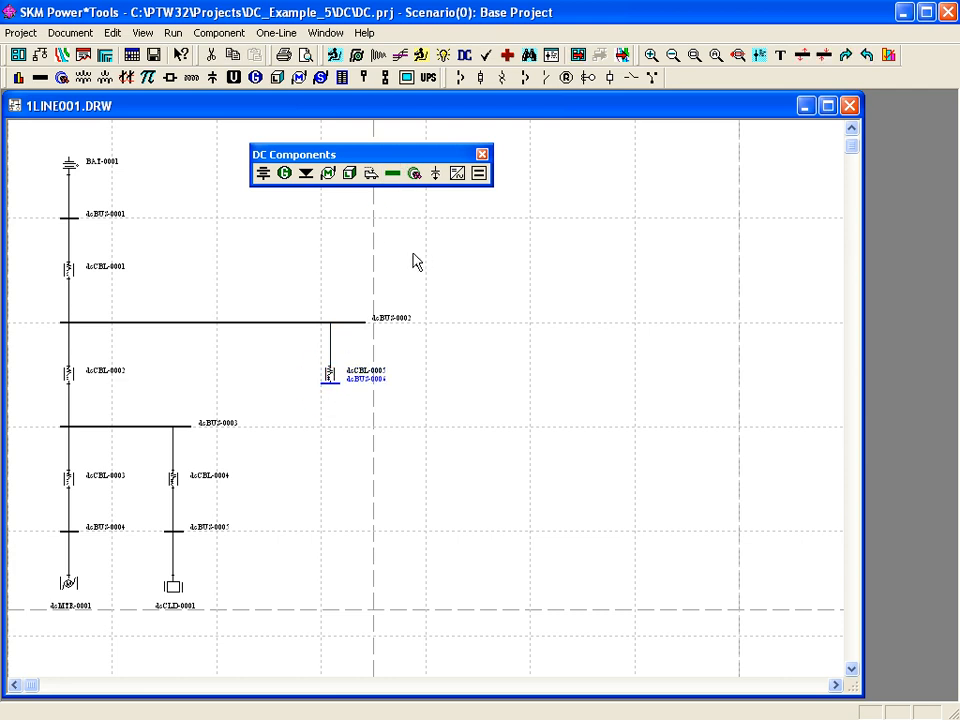
Place an inverter below dcBUS-0006 and lower the bus to sit between the DC cable and the inverter
{"action": "left_click", "coordinate": [457, 175]}
{"action": "left_click", "coordinate": [331, 436]}
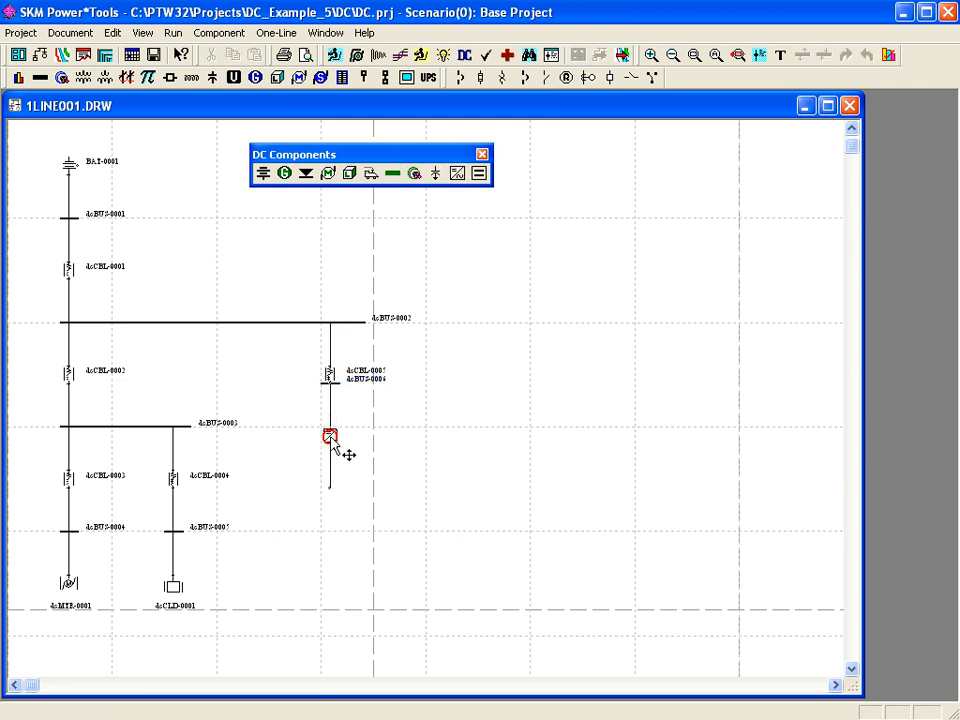
{"action": "left_click", "coordinate": [334, 410]}
{"action": "left_click_drag", "start_coordinate": [335, 406], "coordinate": [335, 404]}
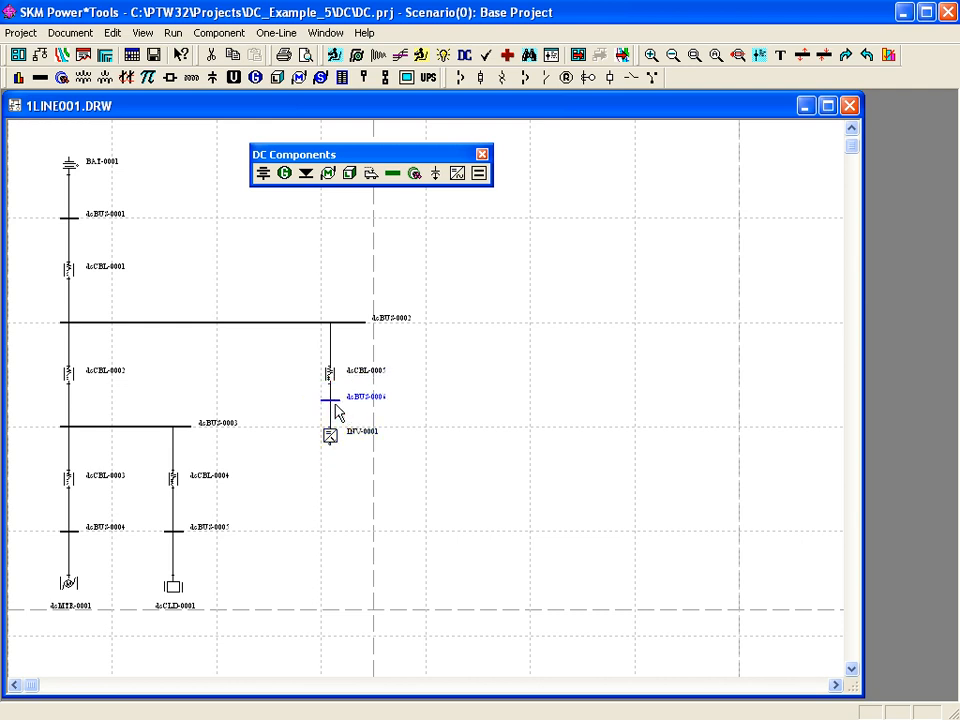
{"action": "left_click", "coordinate": [544, 375]}
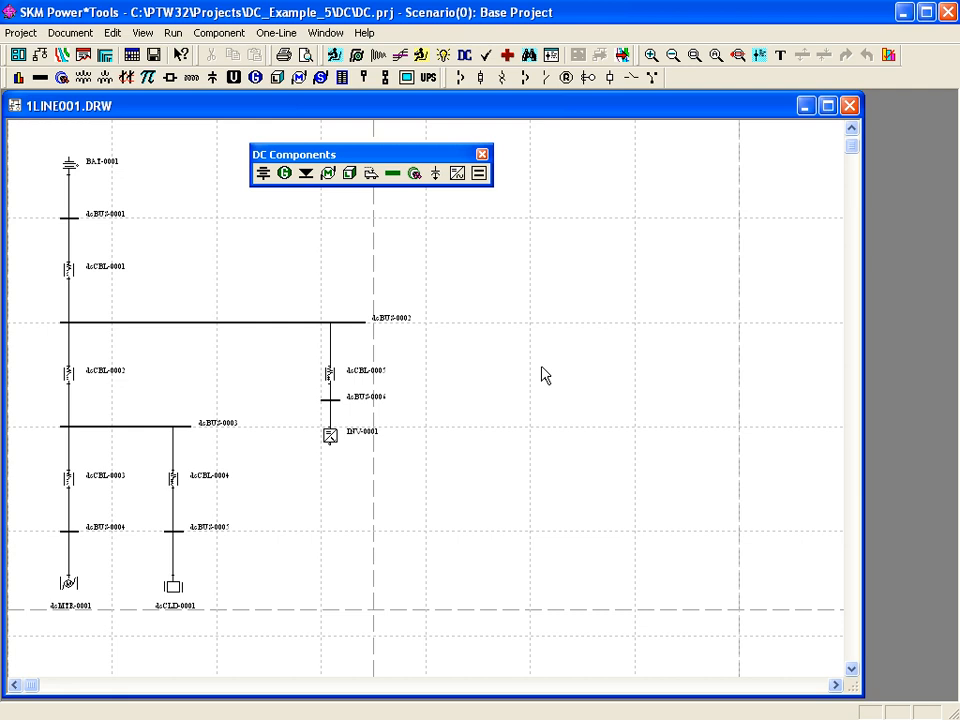
Place an AC bus slightly below the inverter and attach an AC cable beneath the bus
{"action": "left_click", "coordinate": [40, 77]}
{"action": "left_click", "coordinate": [333, 450]}
{"action": "left_click_drag", "start_coordinate": [340, 452], "coordinate": [348, 482]}
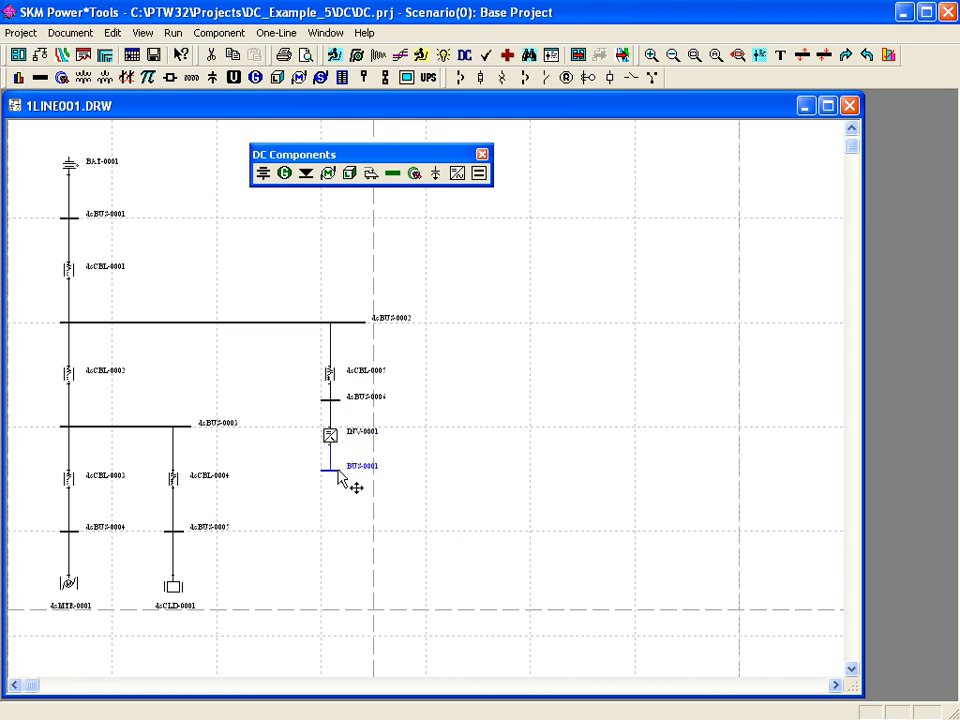
{"action": "left_click", "coordinate": [329, 522]}
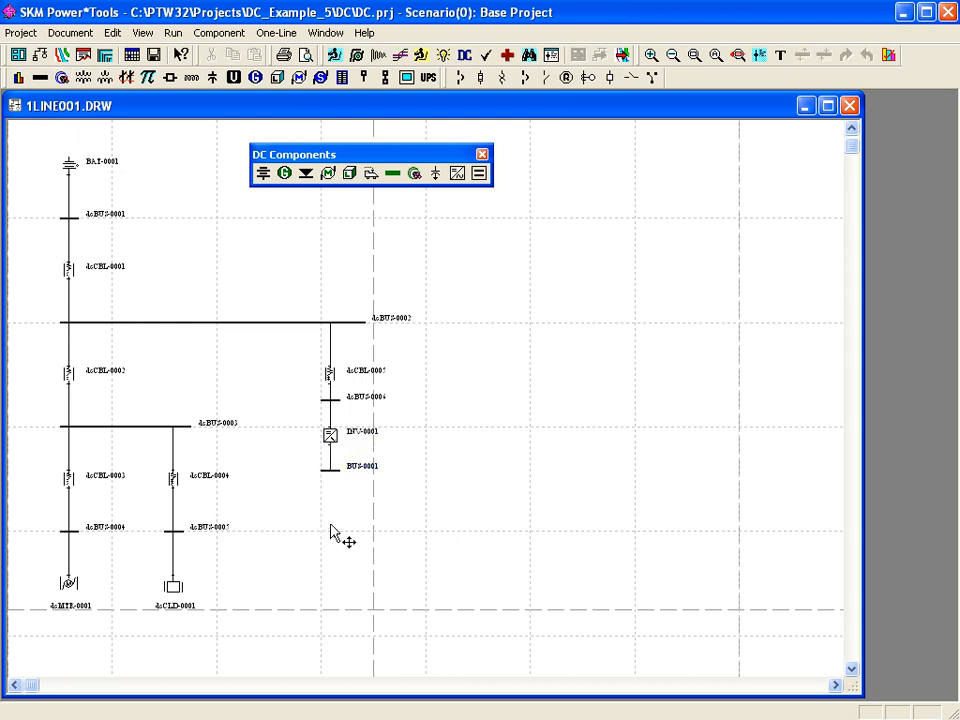
Place an AC bus at the lower end of CBL-0001 and connect an AC load below the bus
{"action": "left_click", "coordinate": [38, 75]}
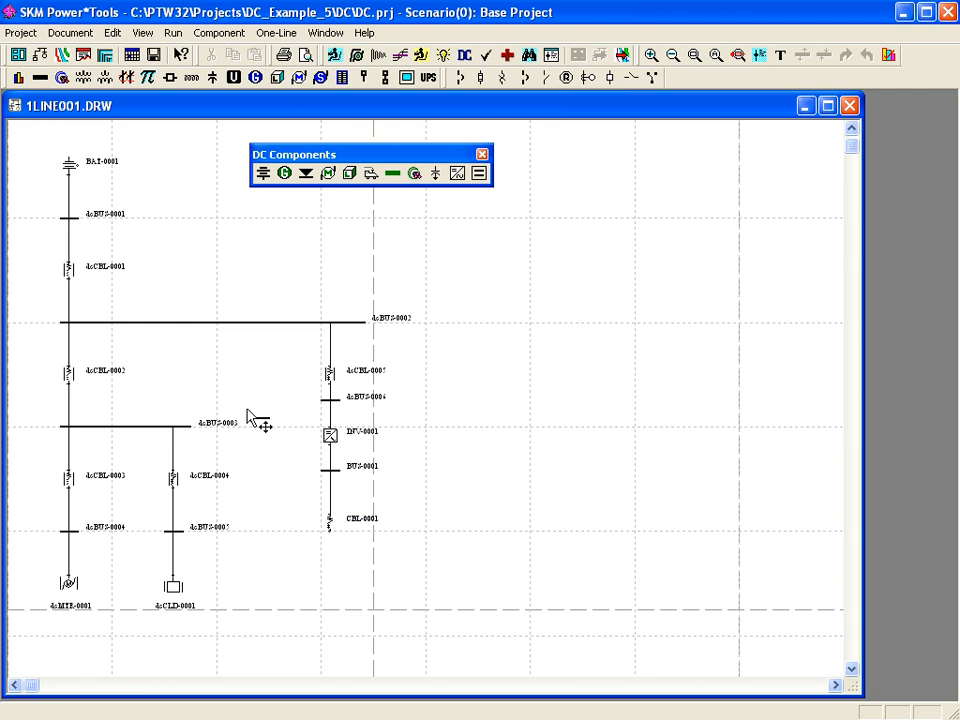
{"action": "left_click", "coordinate": [329, 536]}
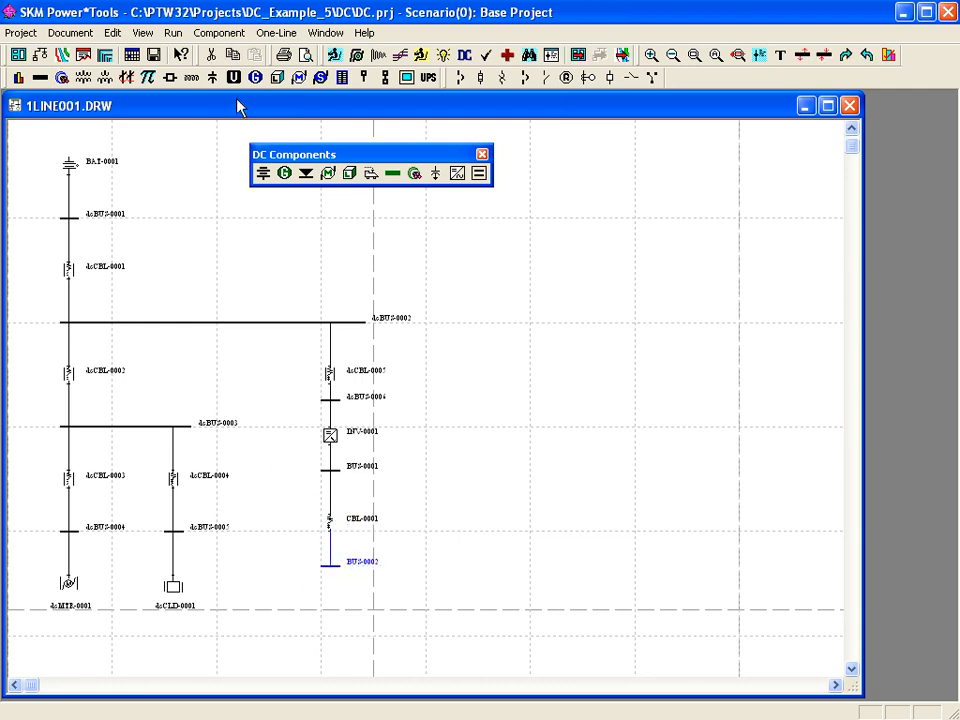
{"action": "left_click", "coordinate": [277, 77]}
{"action": "left_click", "coordinate": [332, 620]}
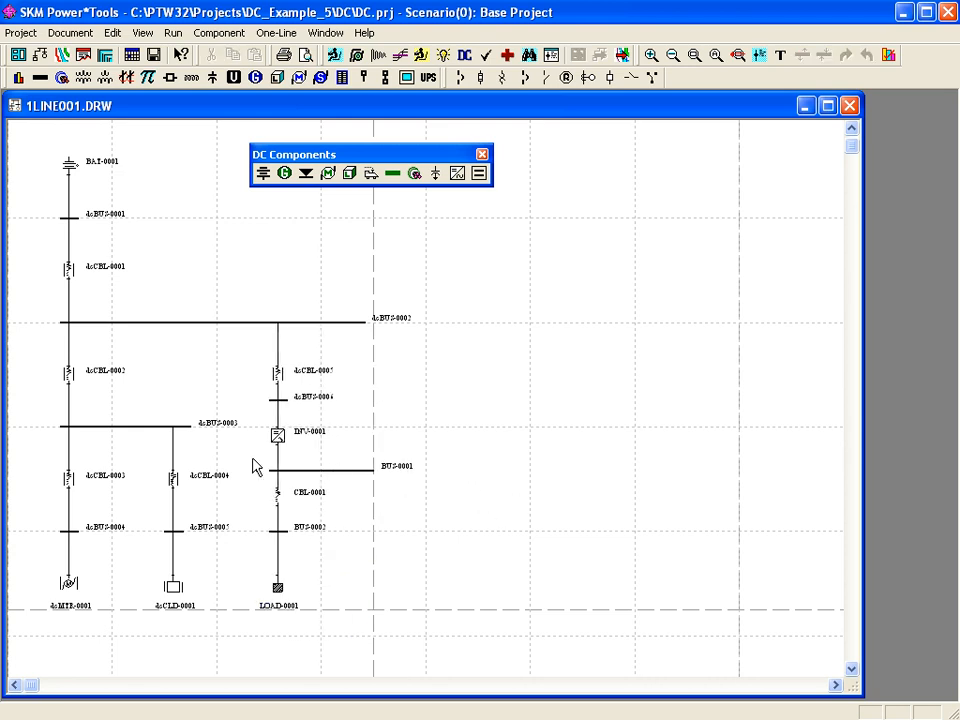
Clone the CBL-0001, BUS-0002 and LOAD-0001 branch and attach the copy under the right end of BUS-0001
{"action": "left_click_drag", "start_coordinate": [249, 459], "coordinate": [319, 627]}
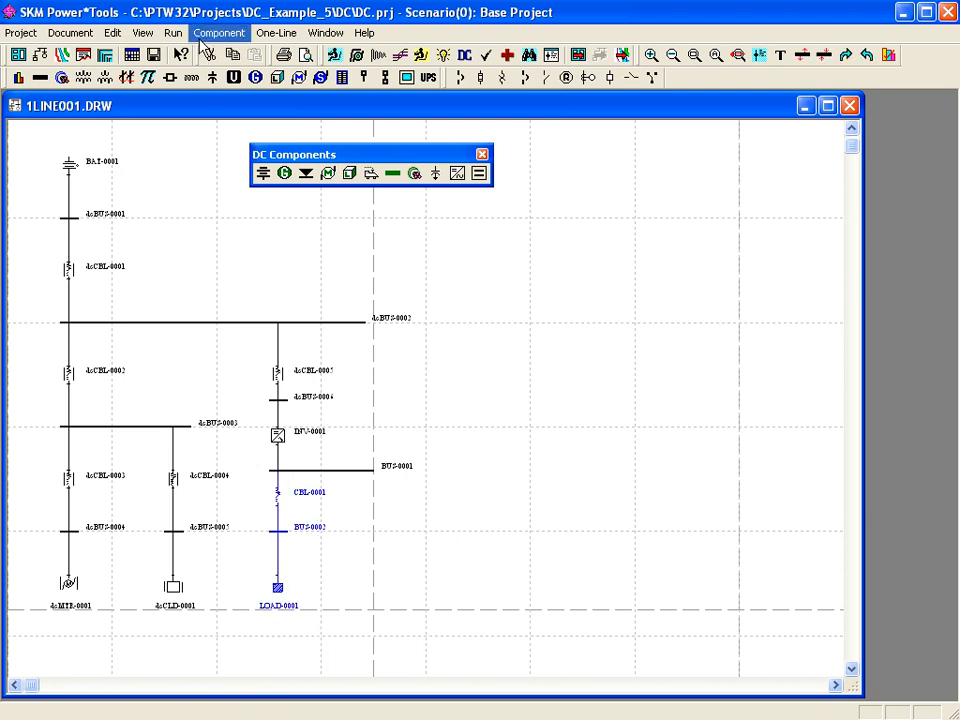
{"action": "left_click", "coordinate": [210, 33]}
{"action": "left_click", "coordinate": [216, 66]}
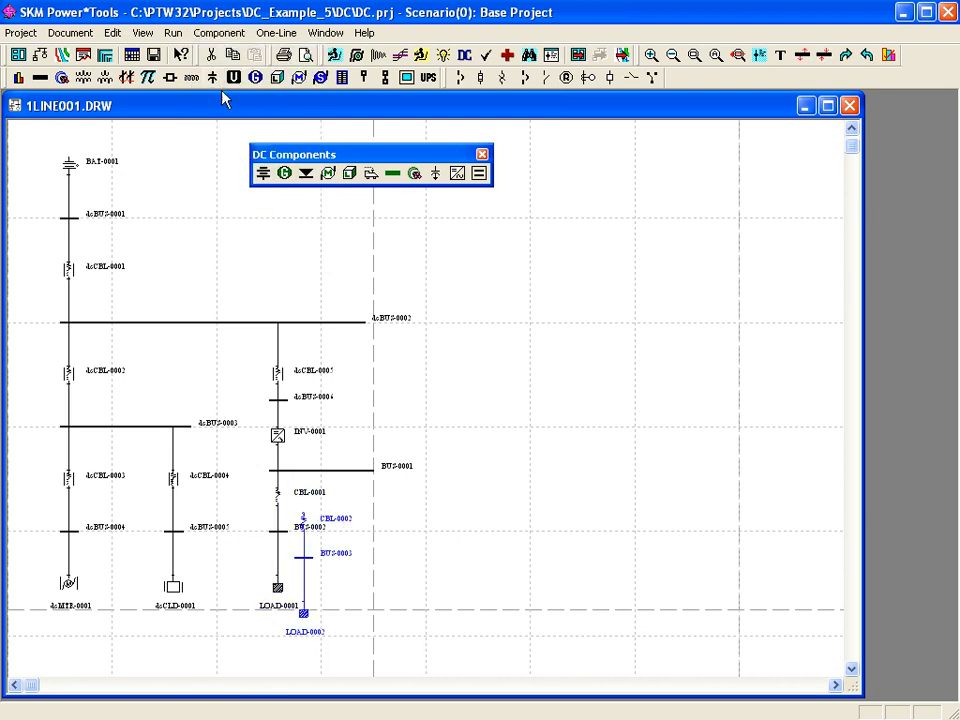
{"action": "mouse_move", "coordinate": [308, 616]}
{"action": "left_mouse_down"}
{"action": "mouse_move", "coordinate": [356, 588]}
{"action": "mouse_move", "coordinate": [358, 572]}
{"action": "mouse_move", "coordinate": [358, 589]}
{"action": "left_mouse_up"}
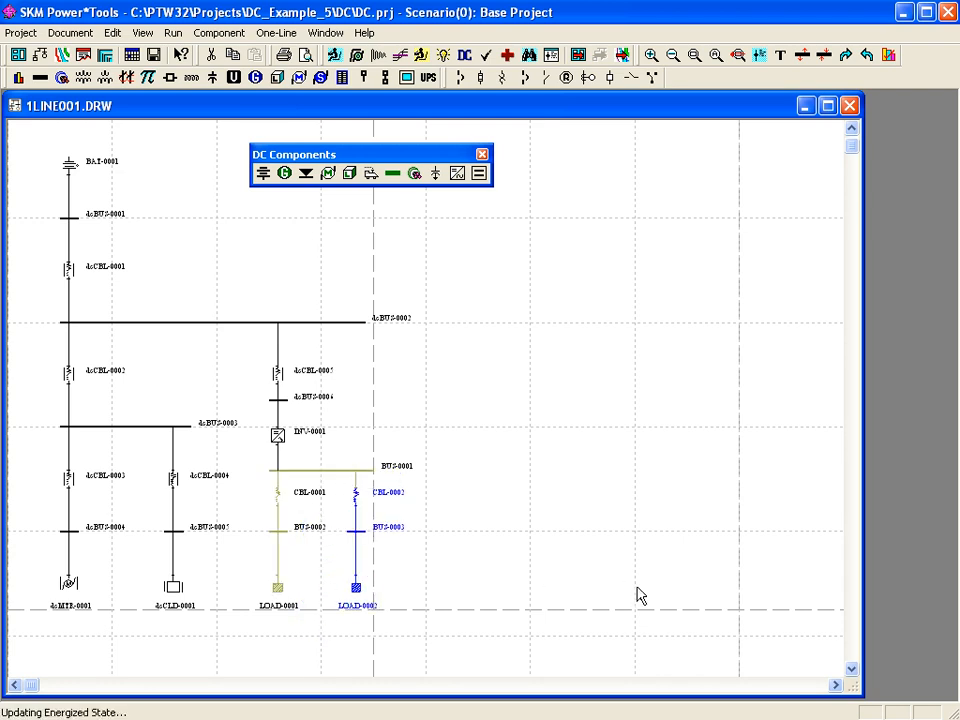
{"action": "left_click", "coordinate": [641, 596]}
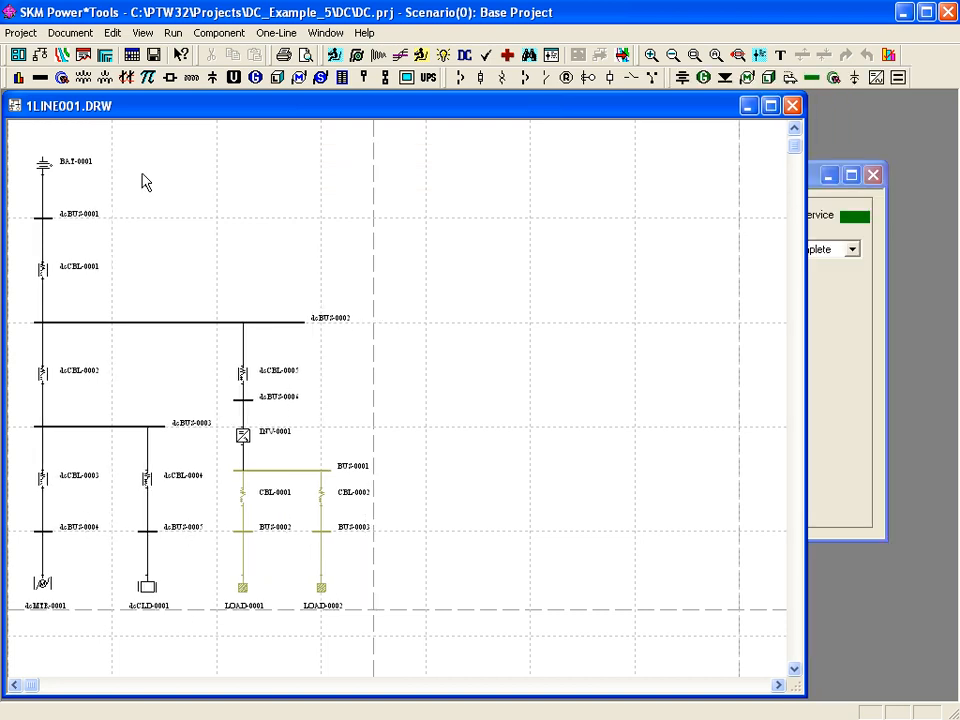
Set dcBUS-0001's nominal system voltage to 125 V in the Component Editor and check dcBUS-0002 and dcBUS-0003
{"action": "left_click", "coordinate": [17, 55]}
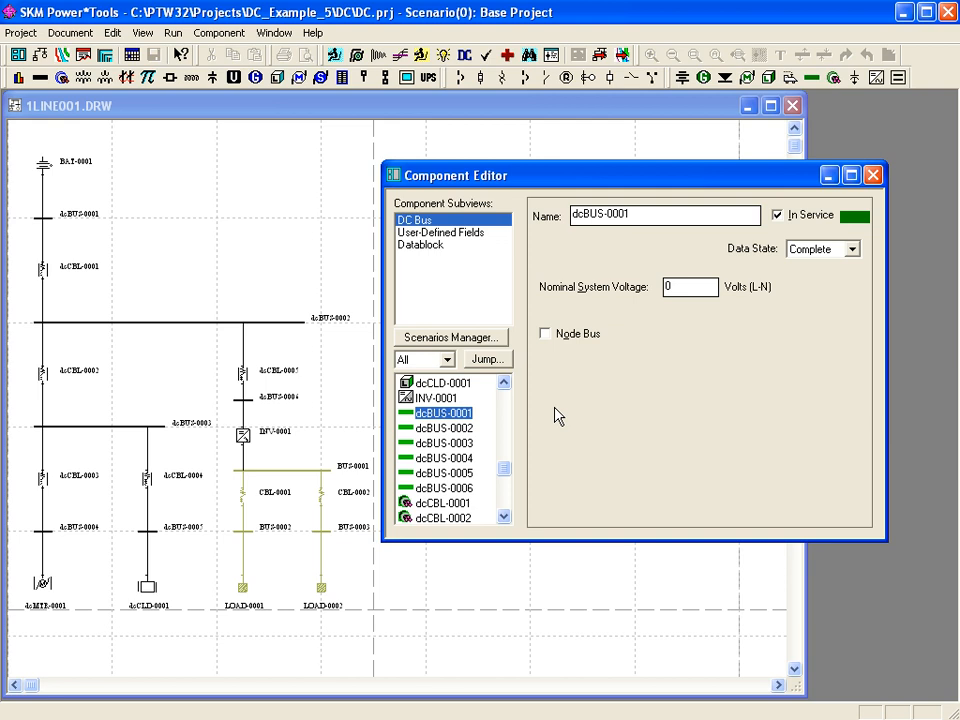
{"action": "double_click", "coordinate": [670, 287]}
{"action": "type", "text": "125"}
{"action": "left_click", "coordinate": [464, 433]}
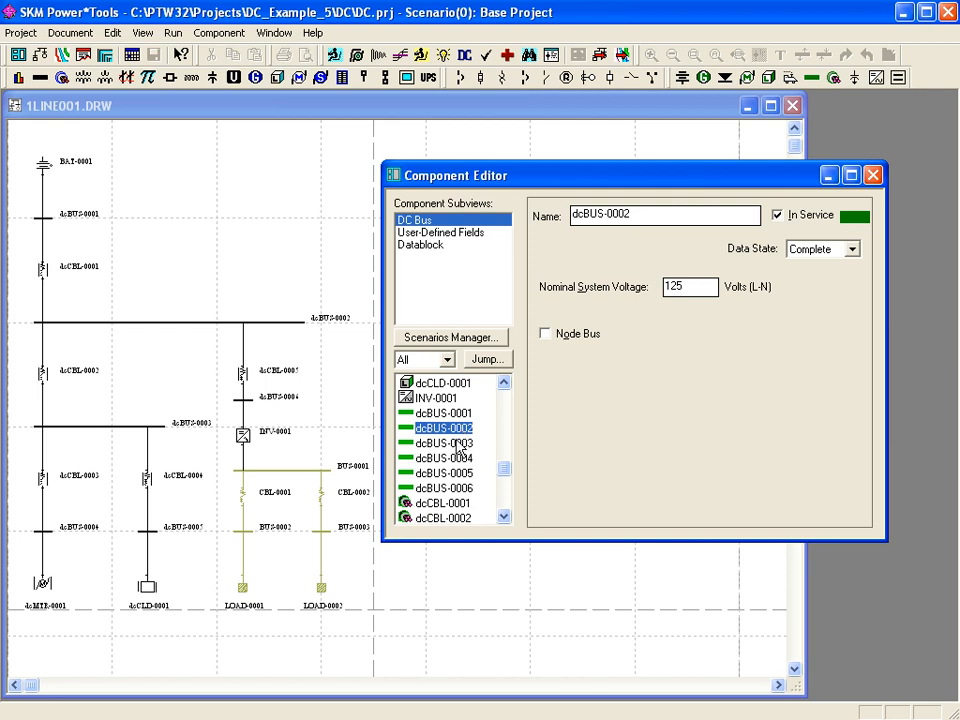
{"action": "left_click", "coordinate": [458, 446]}
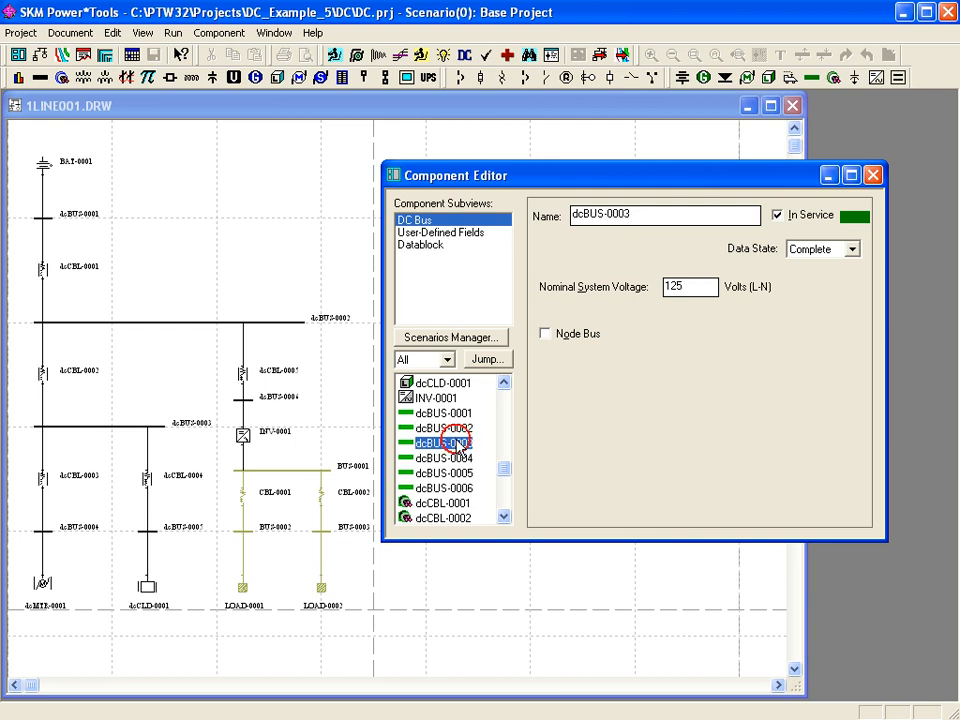
Set DC cable dcCBL-0001 to a rated voltage of 125 V DC and a length of 50 feet
{"action": "left_click", "coordinate": [468, 504]}
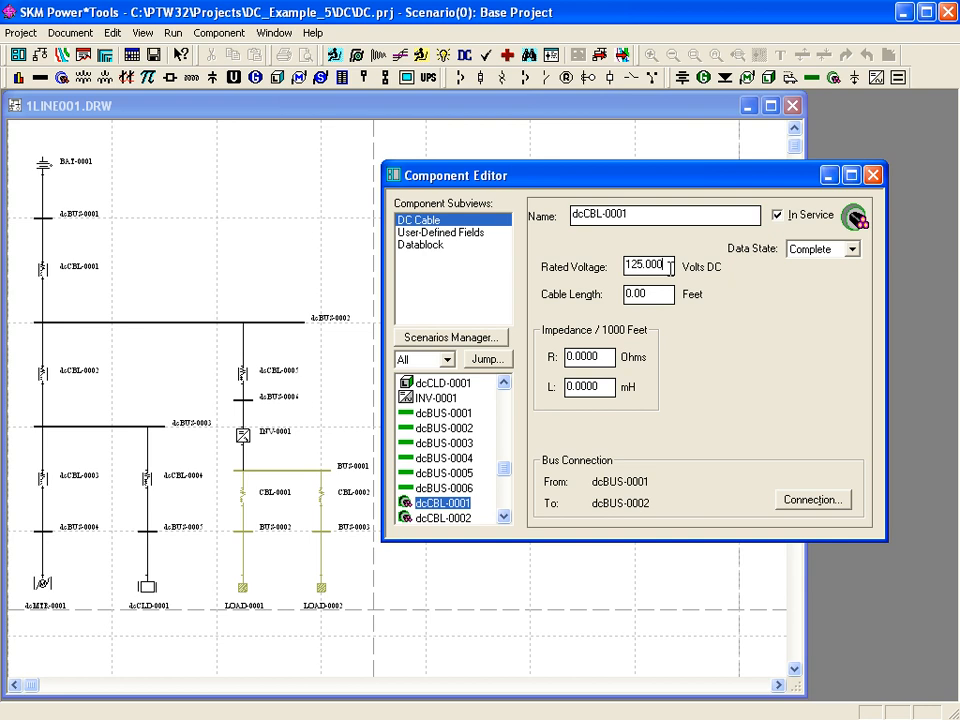
{"action": "key", "text": "Tab"}
{"action": "type", "text": "50"}
Set dcCBL-0001's impedance per 1000 feet to R 0.08 ohms and L 0.035 mH
{"action": "left_click", "coordinate": [598, 360]}
{"action": "key", "text": "BackSpace"}
{"action": "key", "text": "BackSpace"}
{"action": "key", "text": "BackSpace"}
{"action": "type", "text": "8"}
{"action": "left_click", "coordinate": [604, 389]}
{"action": "key", "text": "BackSpace"}
{"action": "key", "text": "BackSpace"}
{"action": "key", "text": "BackSpace"}
{"action": "type", "text": "35"}
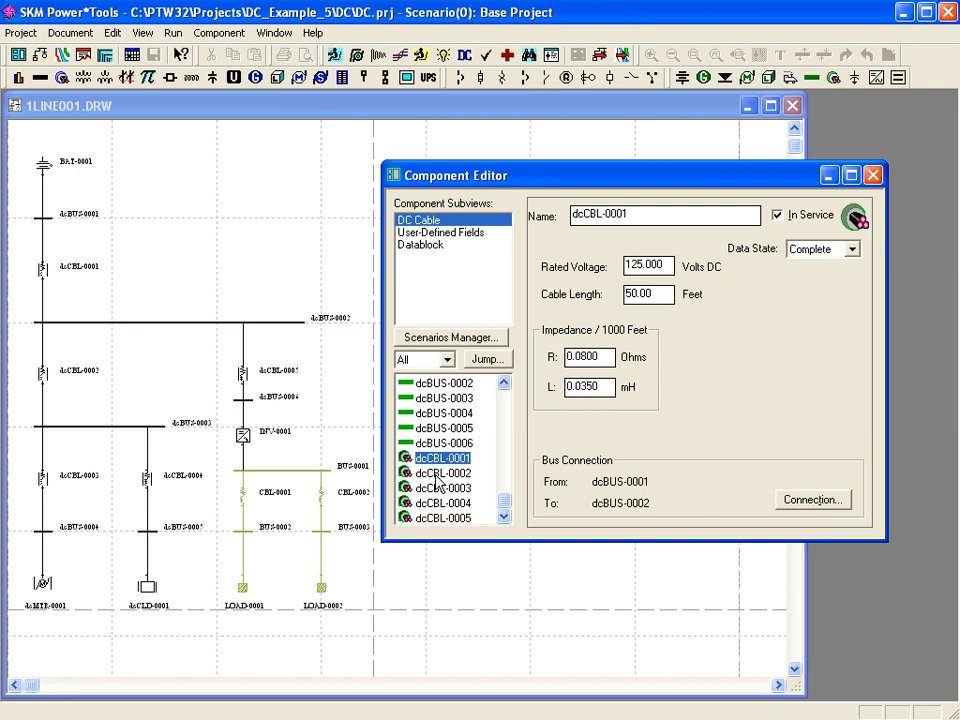
Review the data of dcCBL-0002 through dcCBL-0005 and apply Paste Data to dcCBL-0005
{"action": "left_click", "coordinate": [436, 475]}
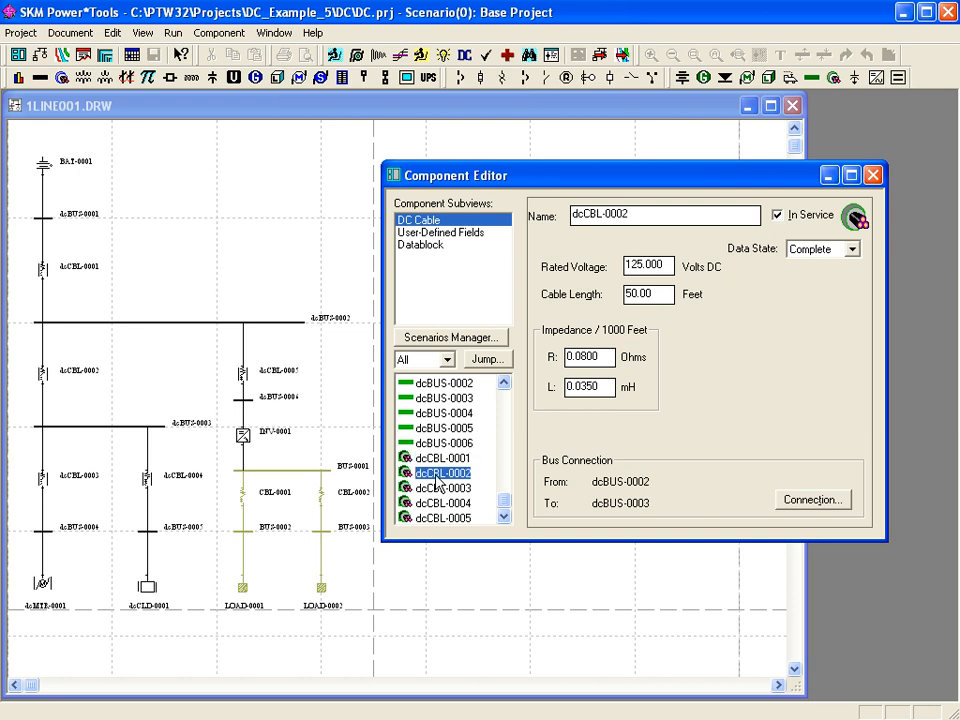
{"action": "key", "text": "Down"}
{"action": "key", "text": "Down"}
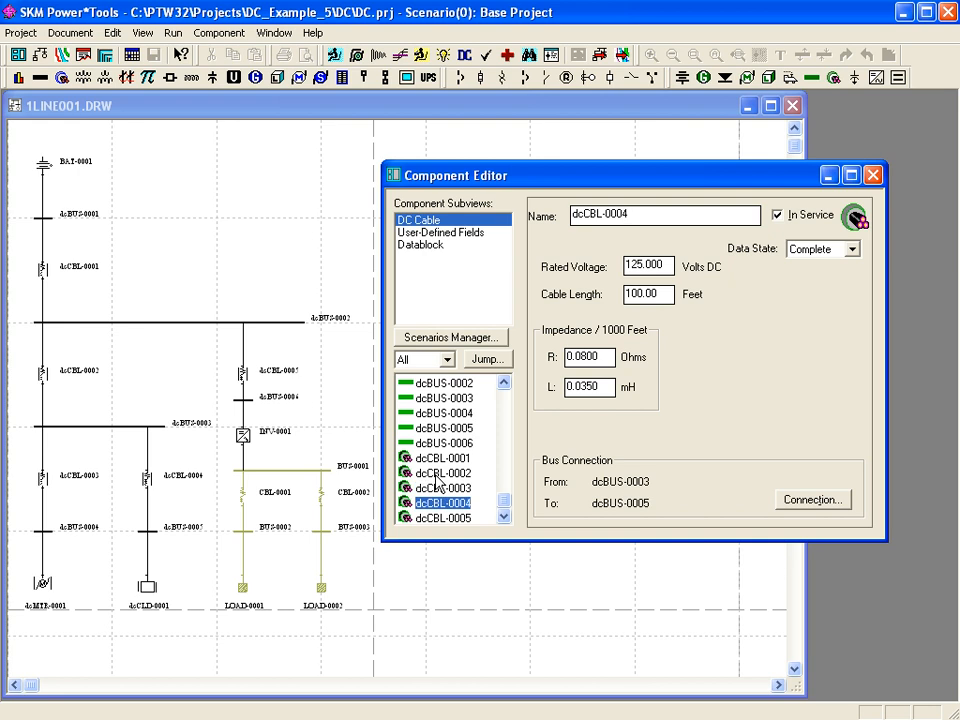
{"action": "key", "text": "Down"}
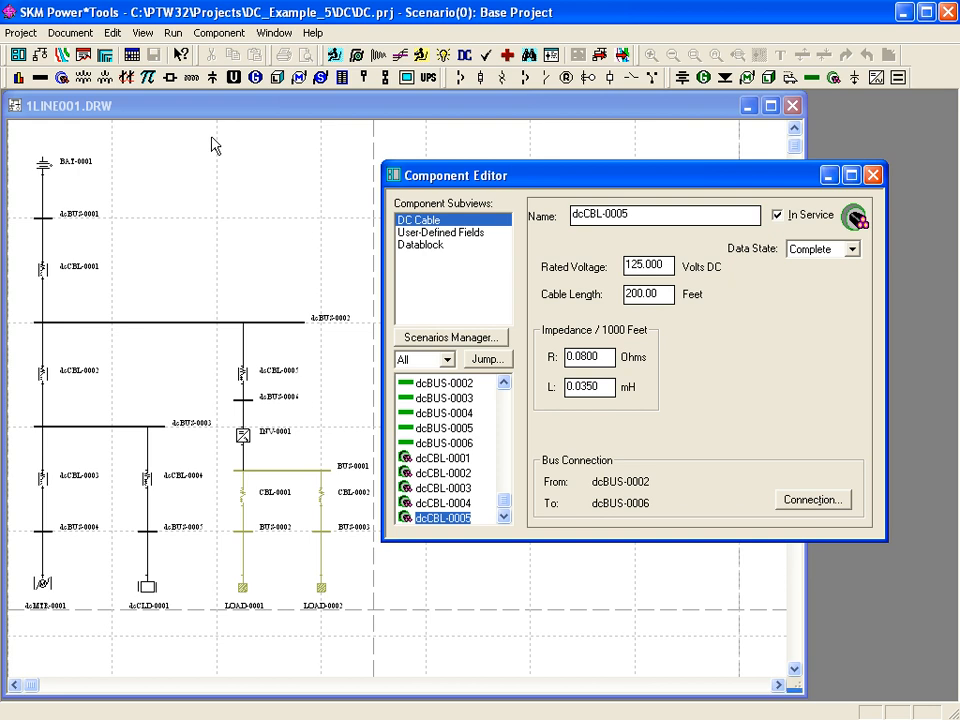
{"action": "left_click", "coordinate": [217, 32]}
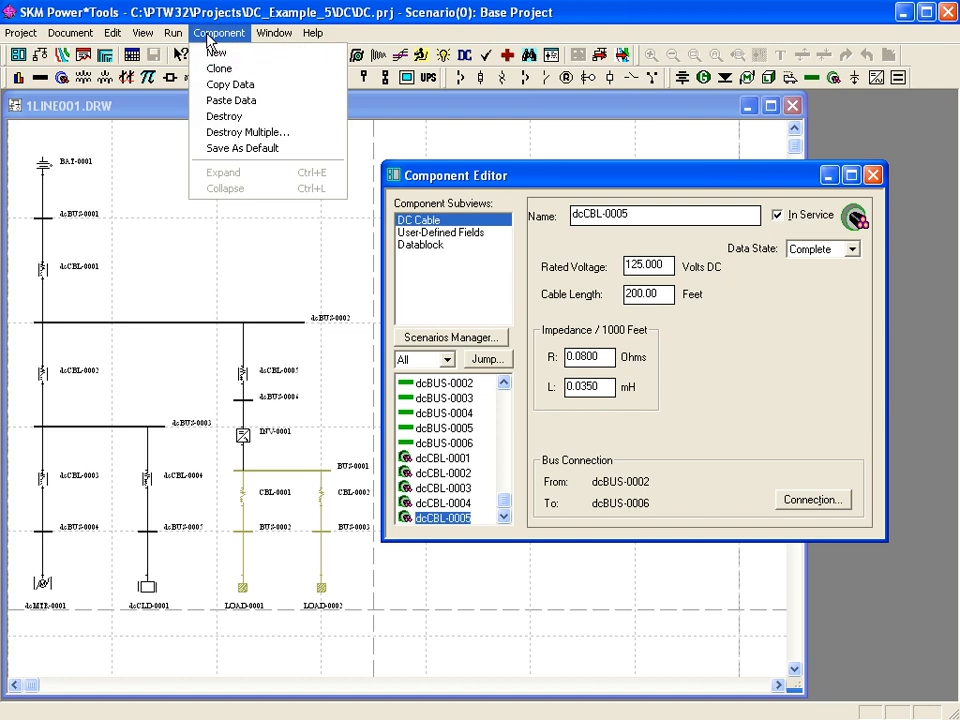
{"action": "left_click", "coordinate": [266, 104]}
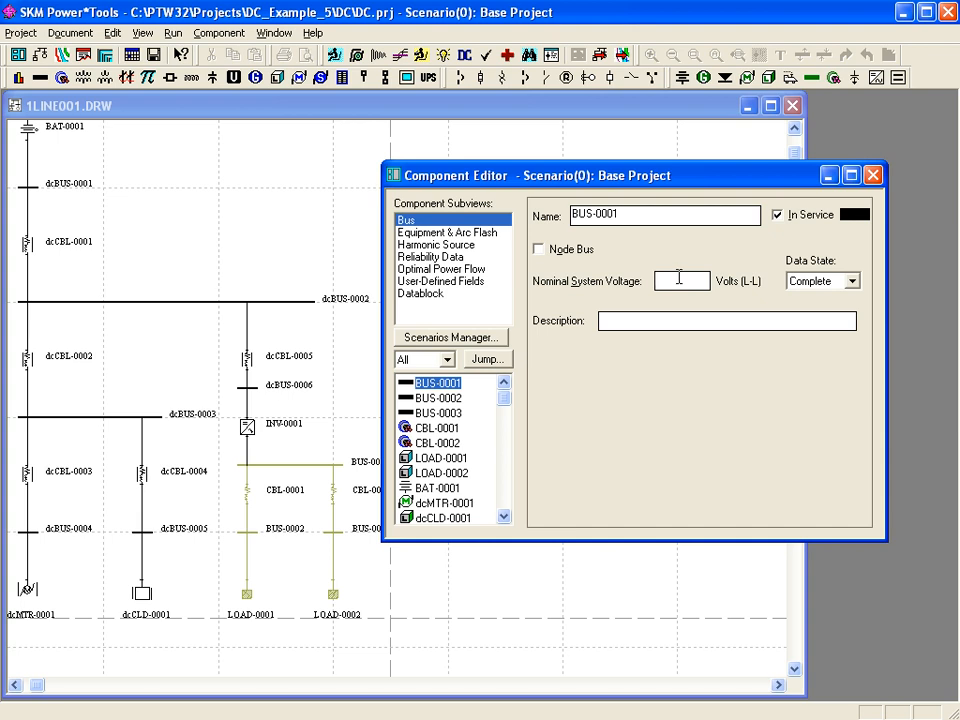
Set BUS-0001's nominal system voltage to 208 V and the length of AC cable CBL-0001 to 100 feet
{"action": "type", "text": "208"}
{"action": "left_click", "coordinate": [437, 428]}
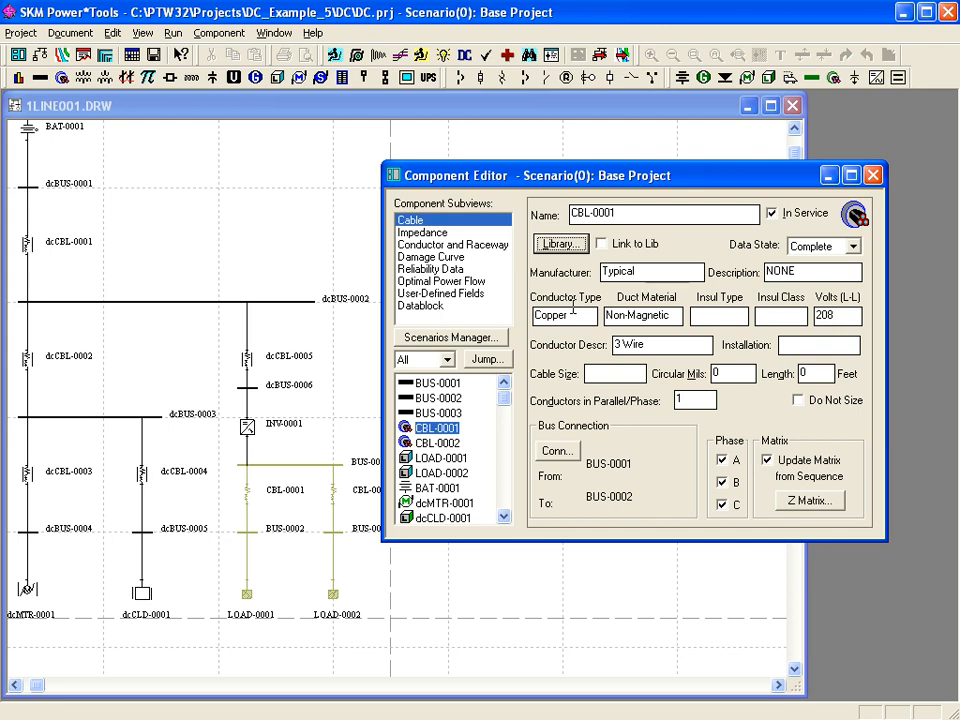
{"action": "double_click", "coordinate": [829, 373]}
{"action": "type", "text": "100"}
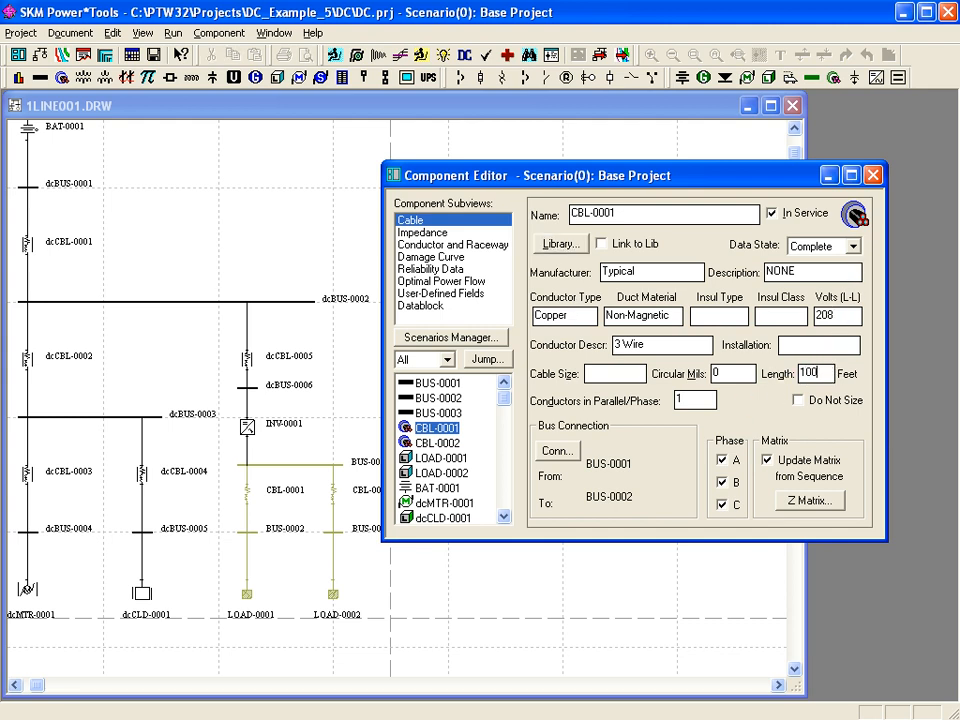
Assign CBL-0001 the copper LV library cable IEEE 141 NEC Table 310-16, 3-1/C+G, with size 4, and view CBL-0002's data
{"action": "left_click", "coordinate": [558, 245]}
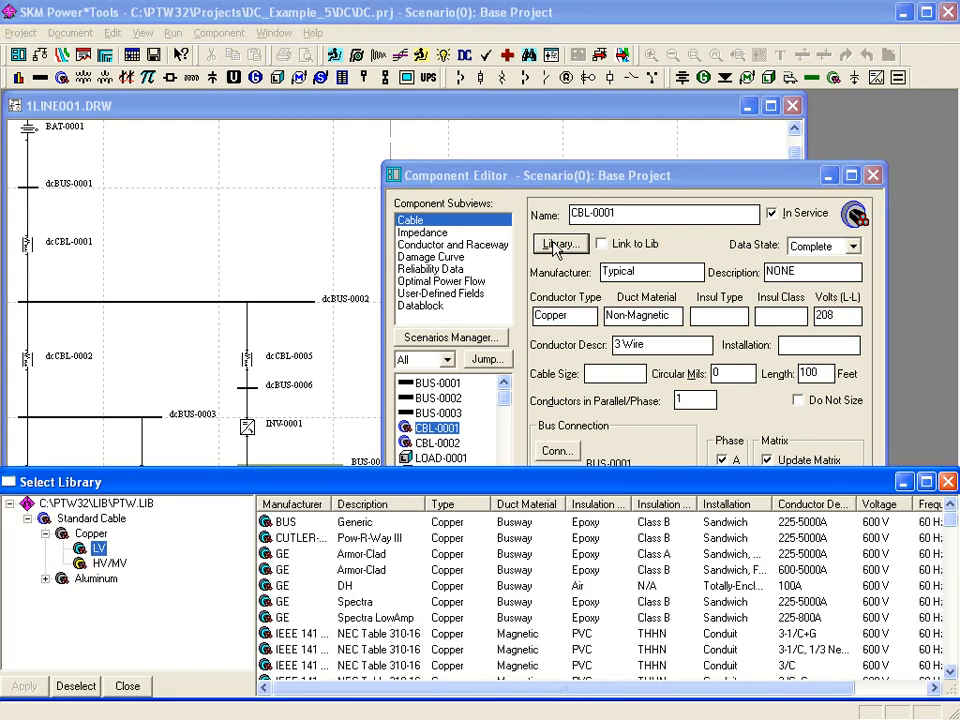
{"action": "left_click", "coordinate": [297, 637]}
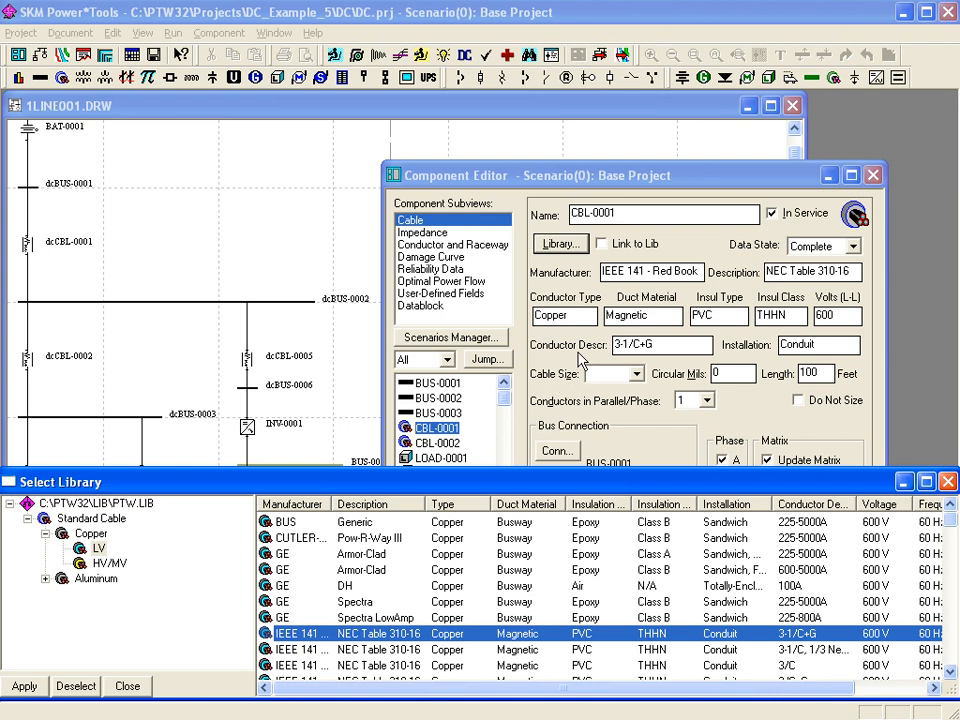
{"action": "left_click", "coordinate": [635, 373]}
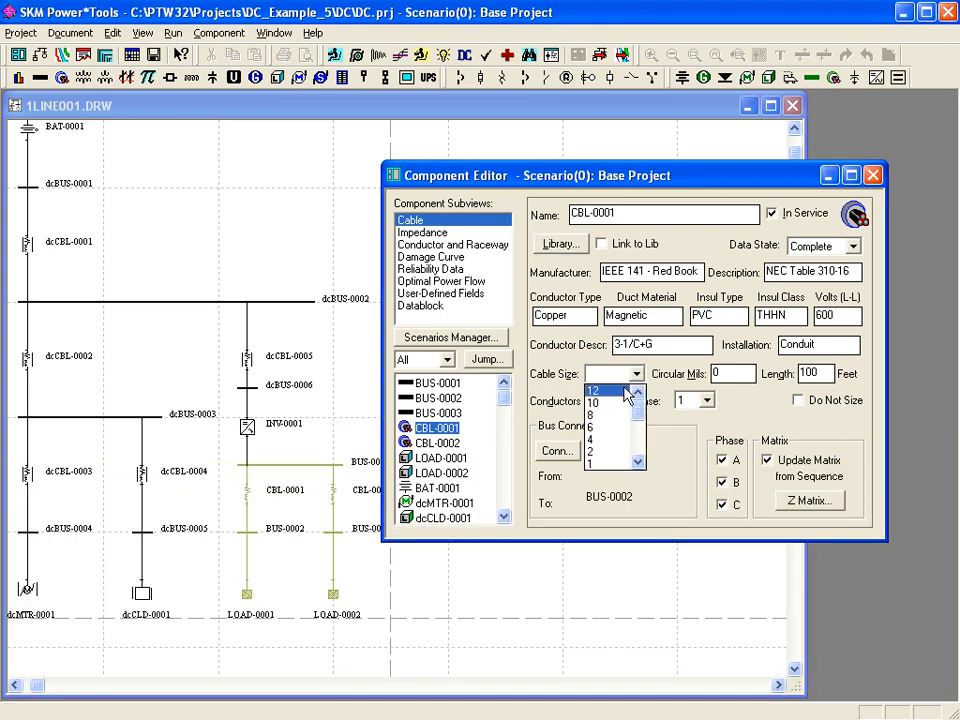
{"action": "left_click", "coordinate": [603, 441]}
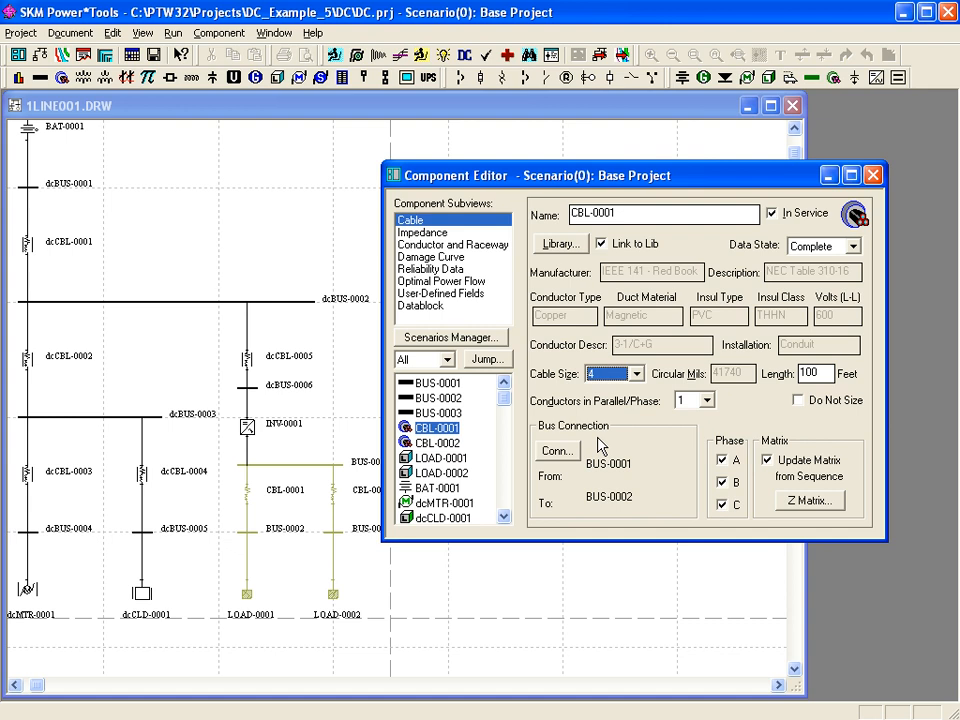
{"action": "left_click", "coordinate": [438, 443]}
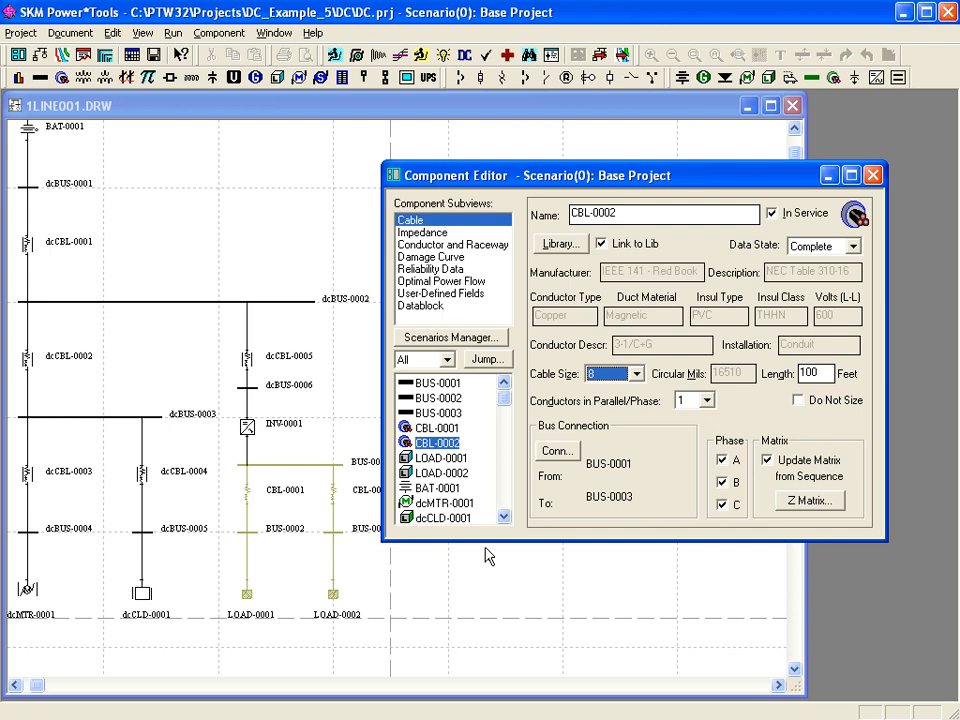
Set the rated voltage of DC load dcCLD-0001 to 120 V
{"action": "left_click", "coordinate": [441, 518]}
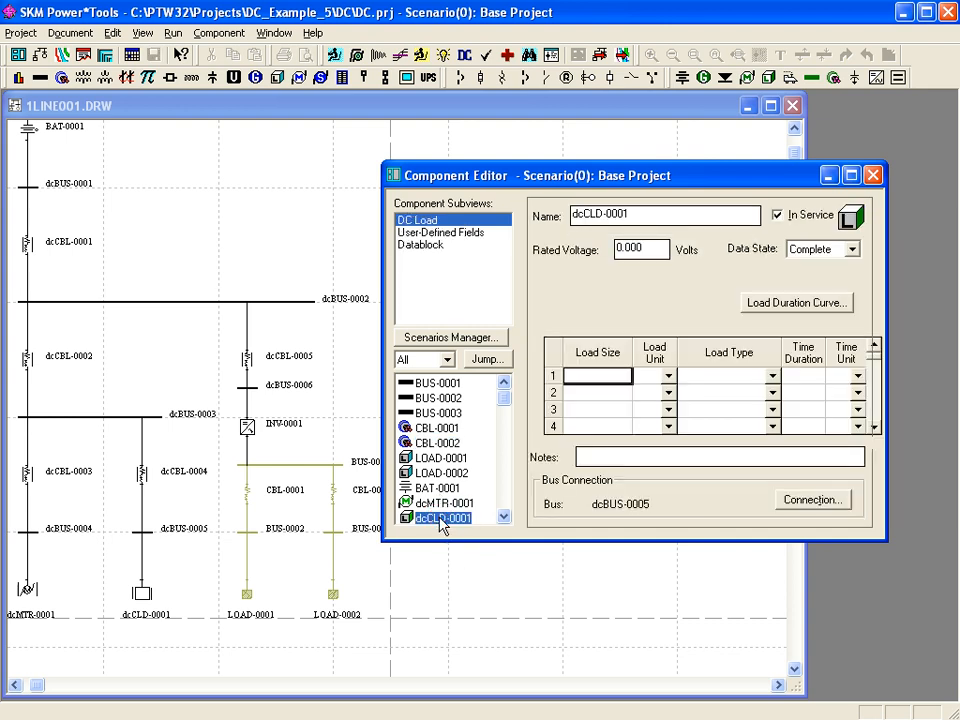
{"action": "left_click", "coordinate": [662, 250]}
{"action": "key", "text": "BackSpace"}
{"action": "left_click_drag", "start_coordinate": [662, 248], "coordinate": [614, 250]}
{"action": "type", "text": "120"}
Enter dcCLD-0001's first load row as 120 Amps, Constant Impedance, for 1 Mins, and view the load duration curve
{"action": "left_click", "coordinate": [608, 377]}
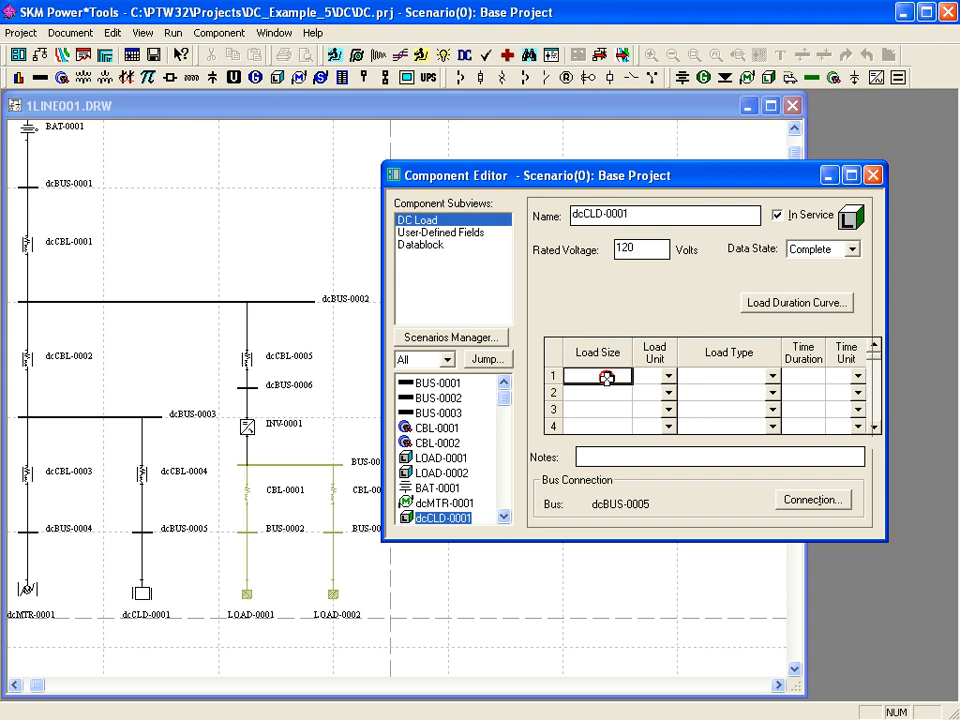
{"action": "type", "text": "100020"}
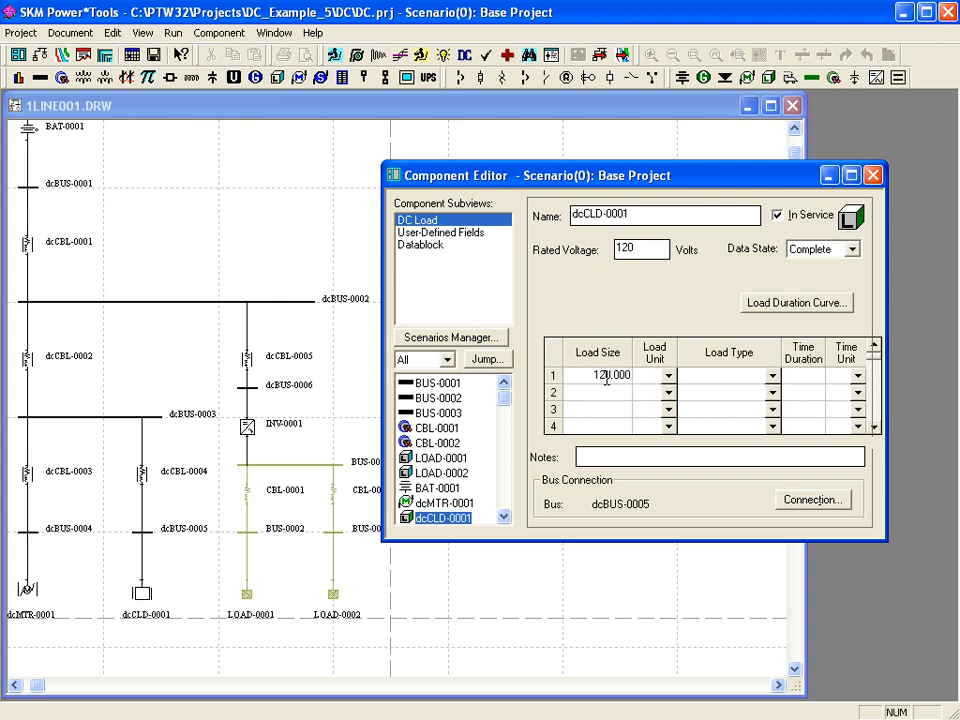
{"action": "left_click", "coordinate": [668, 378]}
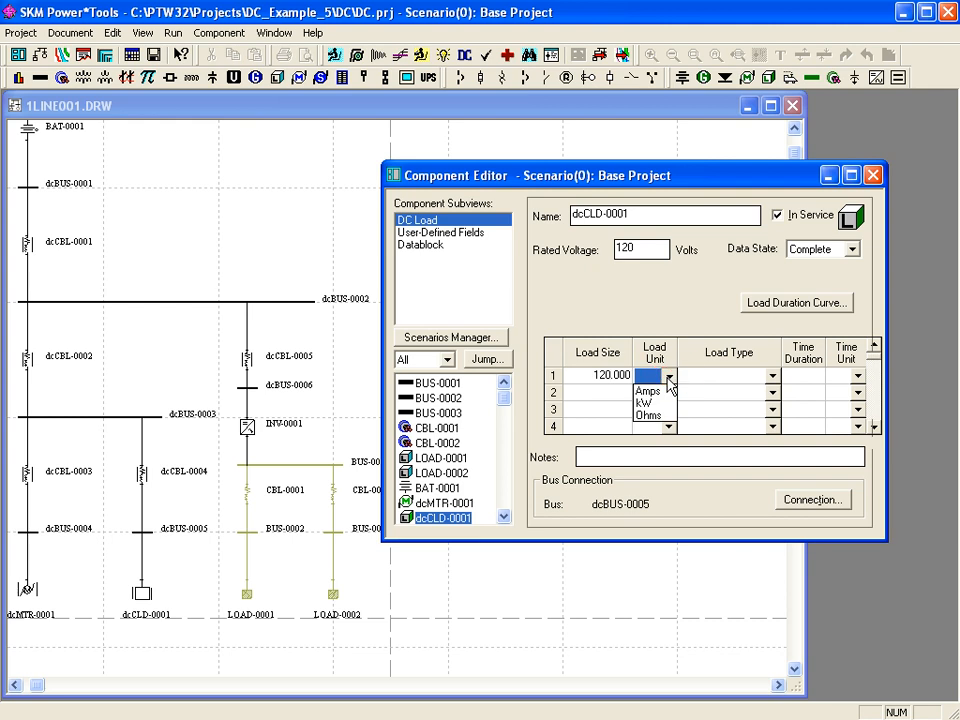
{"action": "left_click", "coordinate": [664, 391]}
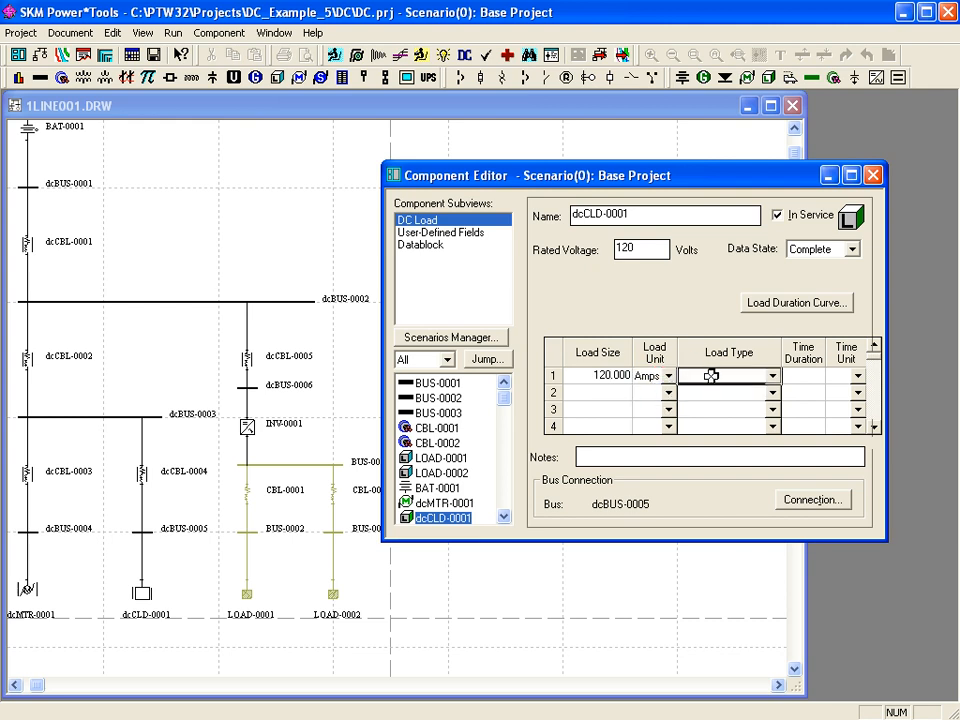
{"action": "left_click", "coordinate": [772, 376]}
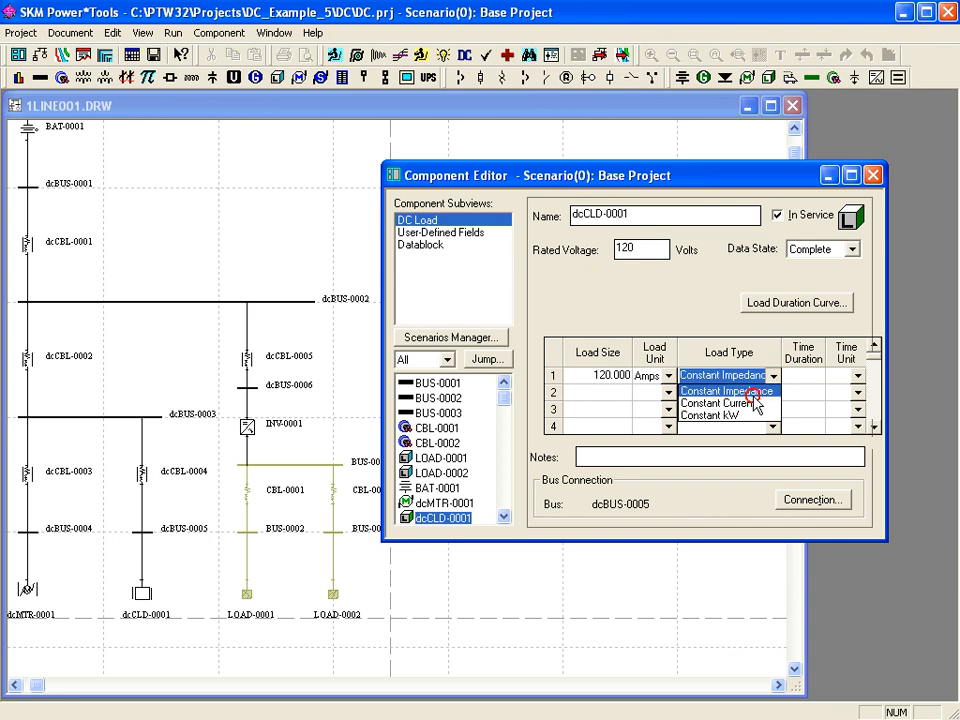
{"action": "left_click", "coordinate": [752, 392]}
{"action": "left_click", "coordinate": [809, 376]}
{"action": "type", "text": "1"}
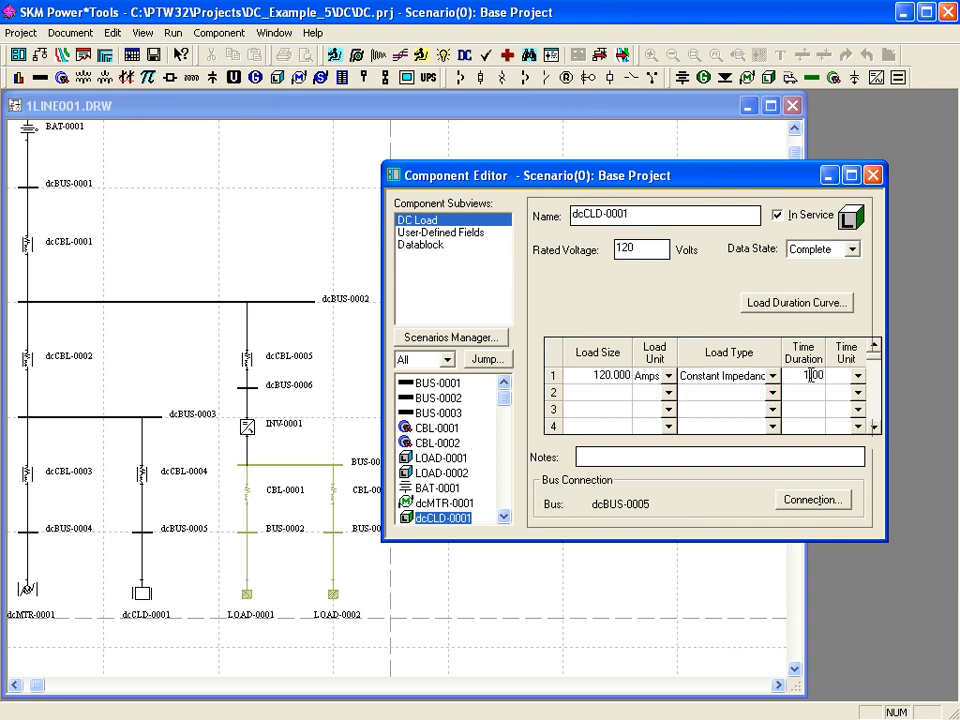
{"action": "left_click", "coordinate": [857, 377]}
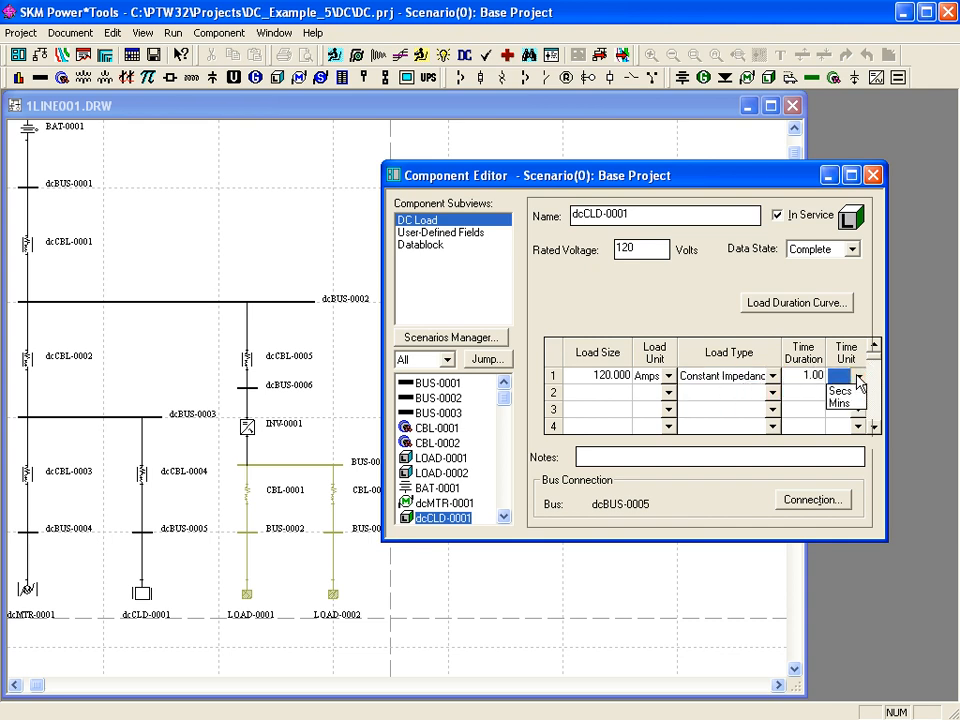
{"action": "left_click", "coordinate": [846, 407]}
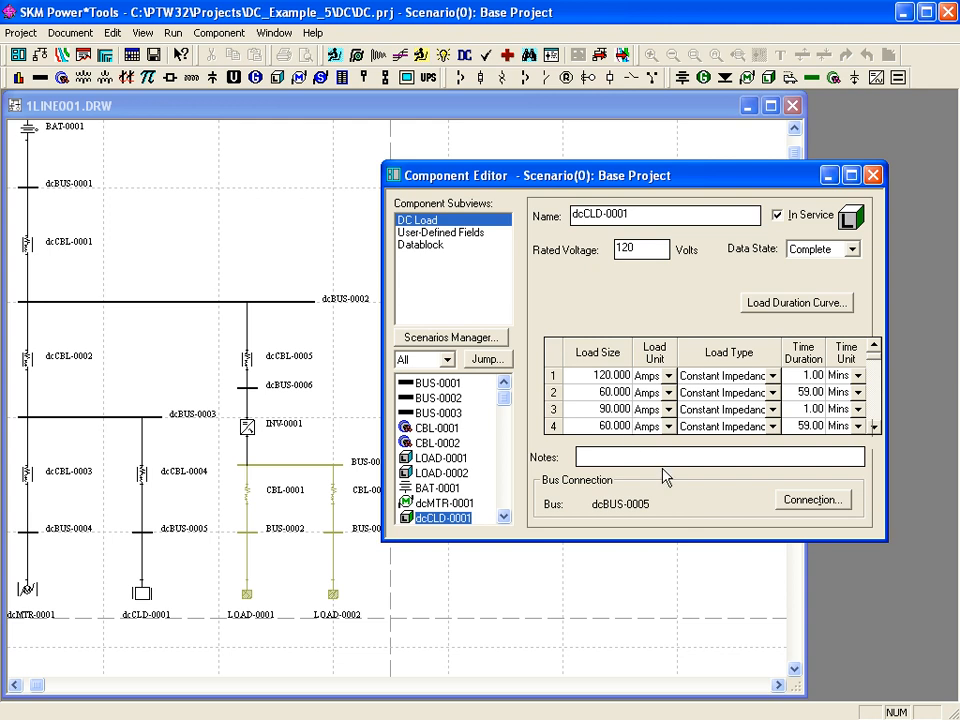
{"action": "left_click", "coordinate": [797, 303]}
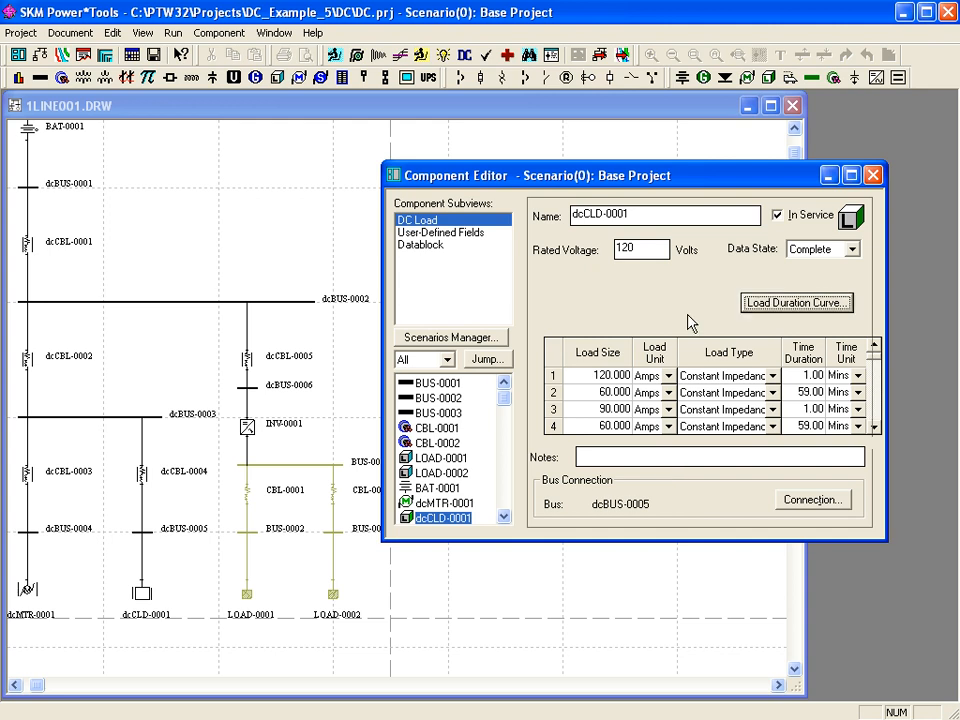
{"action": "left_click", "coordinate": [785, 305]}
Set DC motor dcMTR-0001's rated voltage to 120 V and its first load row's time duration to 2 minutes
{"action": "left_click", "coordinate": [448, 504]}
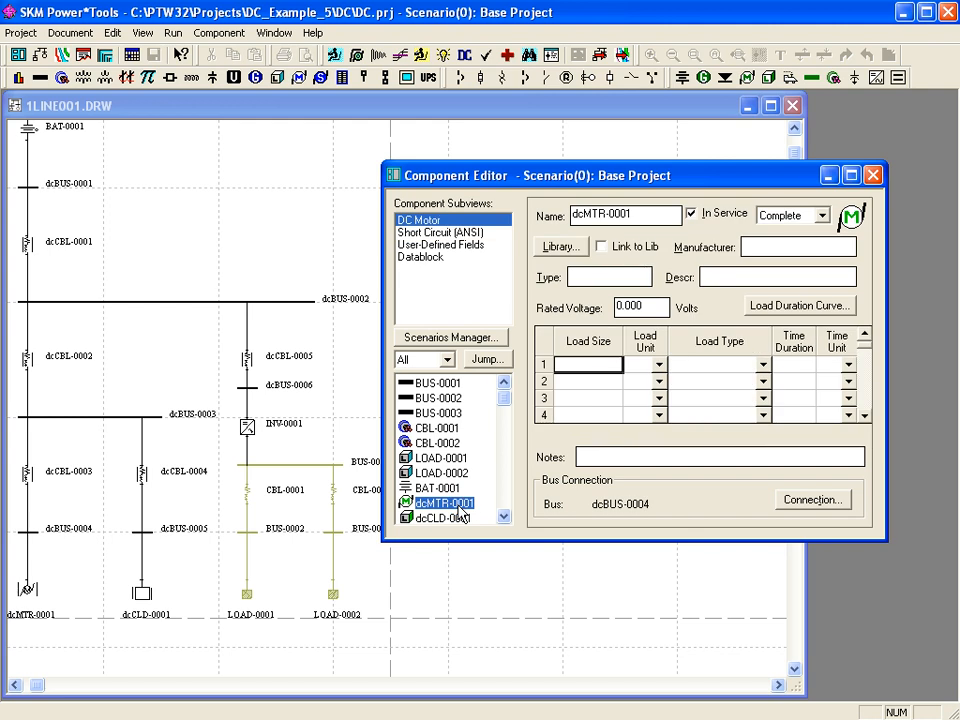
{"action": "left_click", "coordinate": [630, 307]}
{"action": "type", "text": "120"}
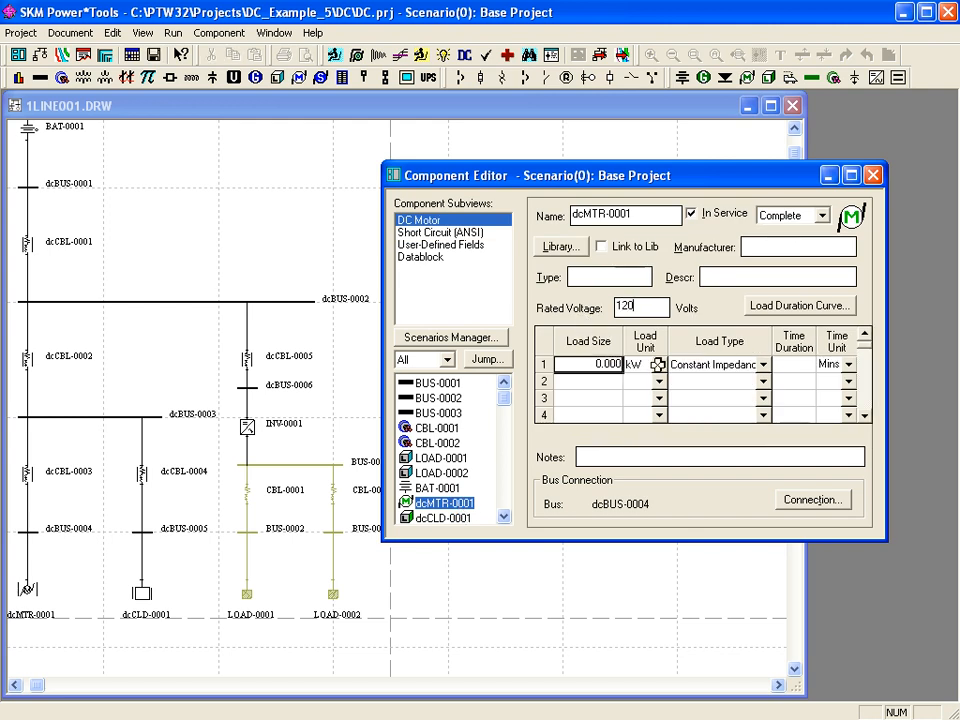
{"action": "left_click", "coordinate": [806, 368]}
{"action": "type", "text": "2"}
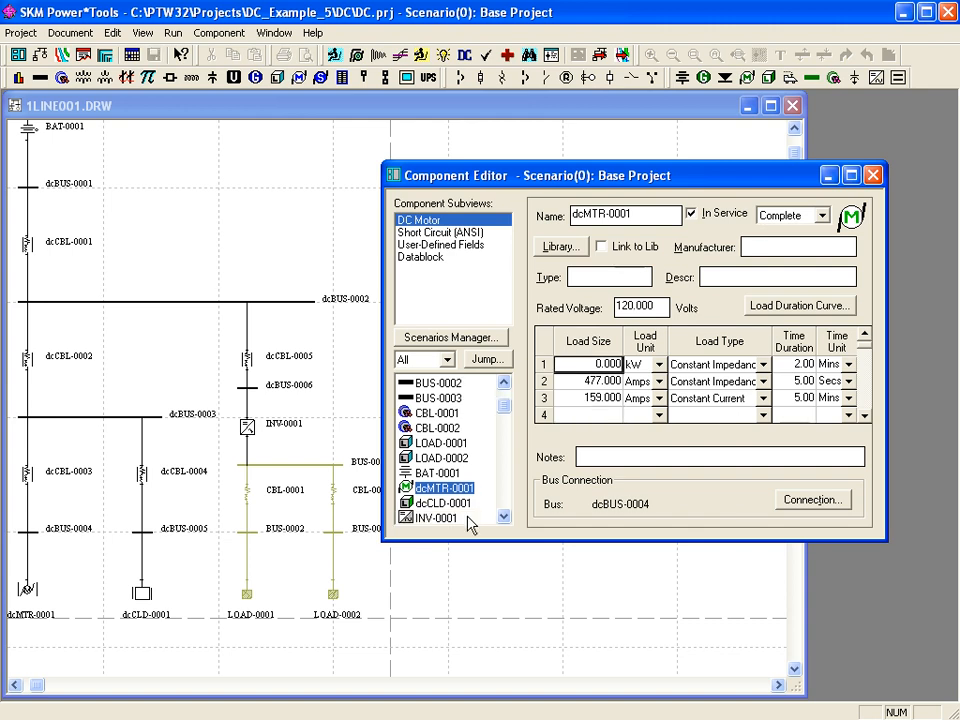
Set inverter INV-0001's DC side to 40 rated kW, an Imax of 350 Amps and an efficiency of 0.95
{"action": "left_click", "coordinate": [455, 520]}
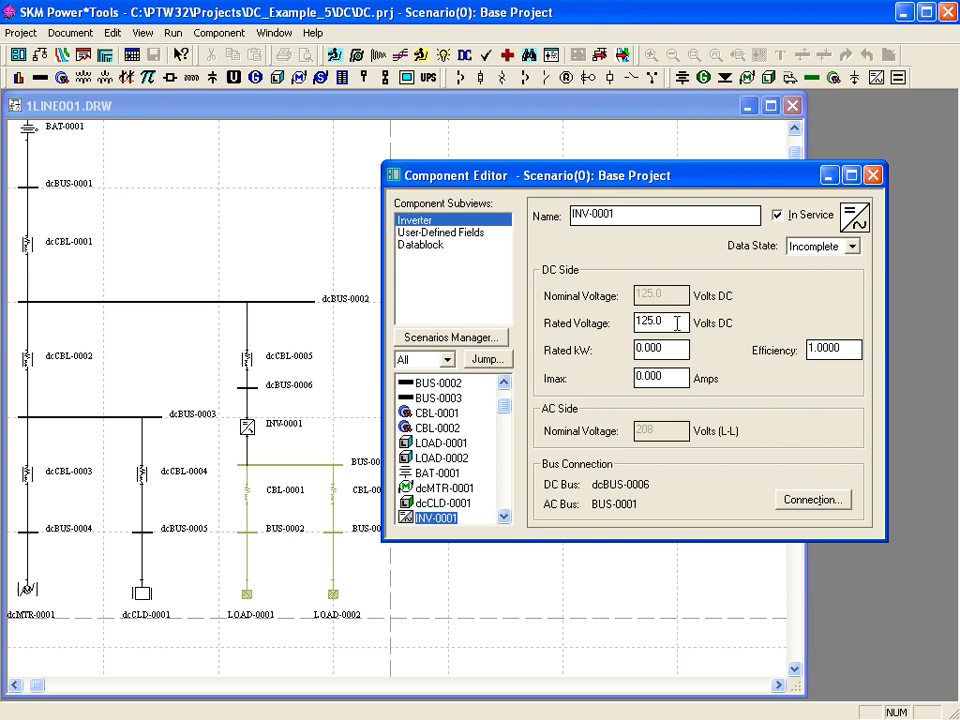
{"action": "double_click", "coordinate": [666, 347]}
{"action": "type", "text": "40"}
{"action": "left_click_drag", "start_coordinate": [676, 376], "coordinate": [628, 386]}
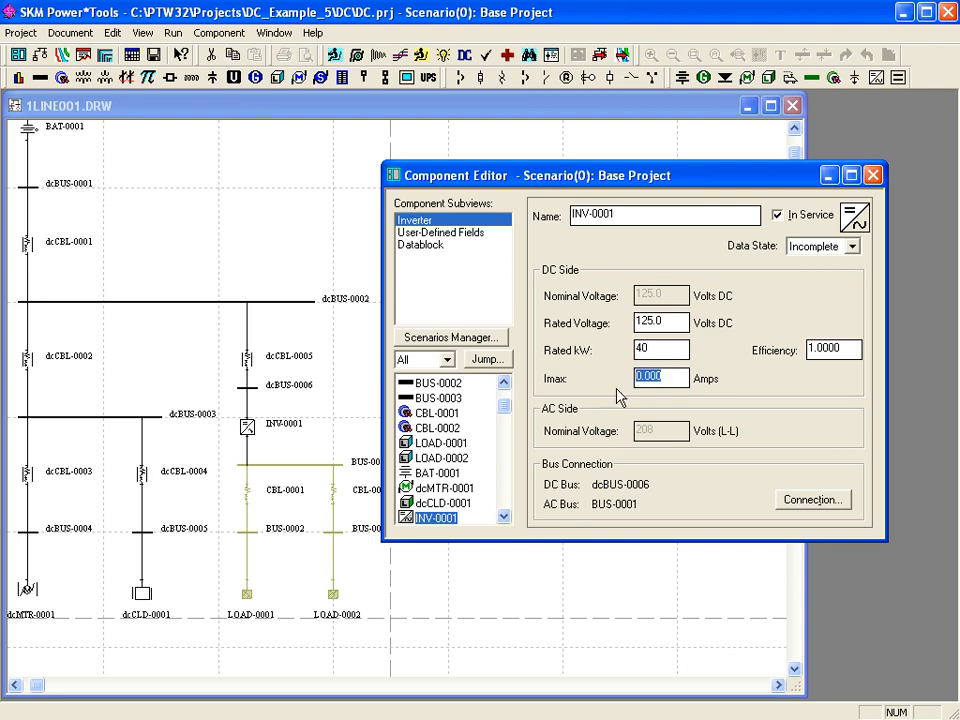
{"action": "type", "text": "350"}
{"action": "left_click", "coordinate": [831, 350]}
{"action": "double_click", "coordinate": [831, 350]}
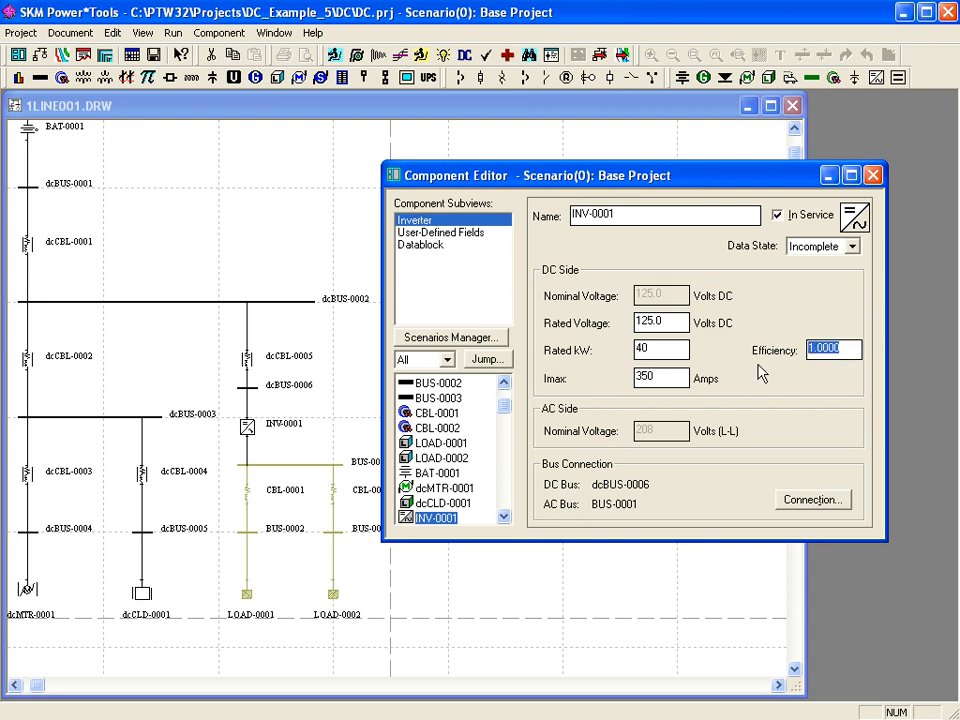
{"action": "type", "text": ".95"}
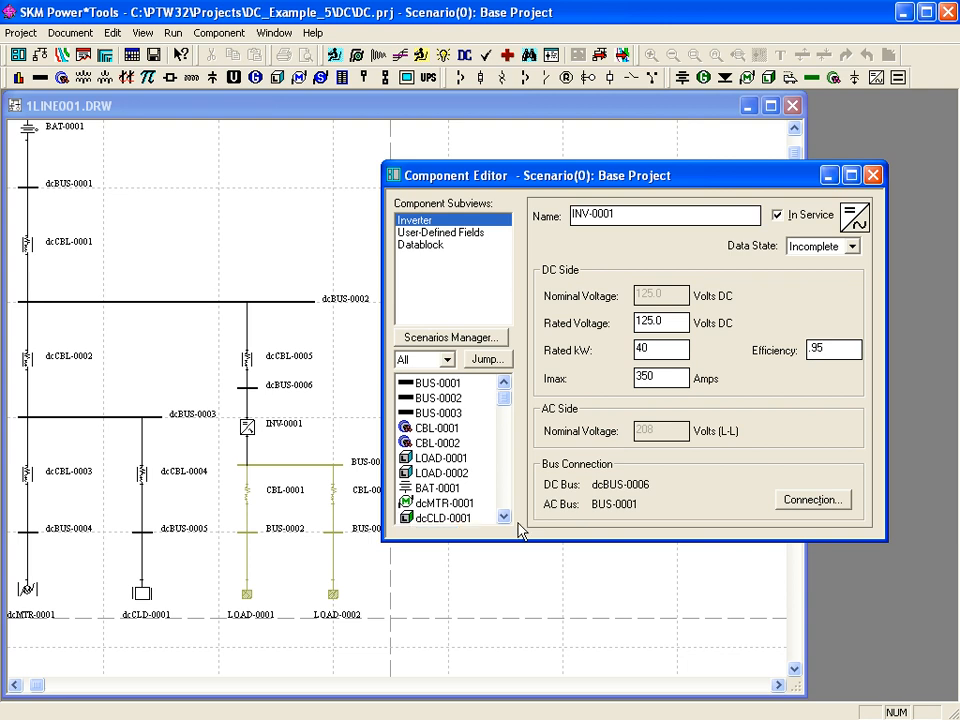
Set the rated size of AC load LOAD-0001 to 24 kVA
{"action": "left_click", "coordinate": [445, 458]}
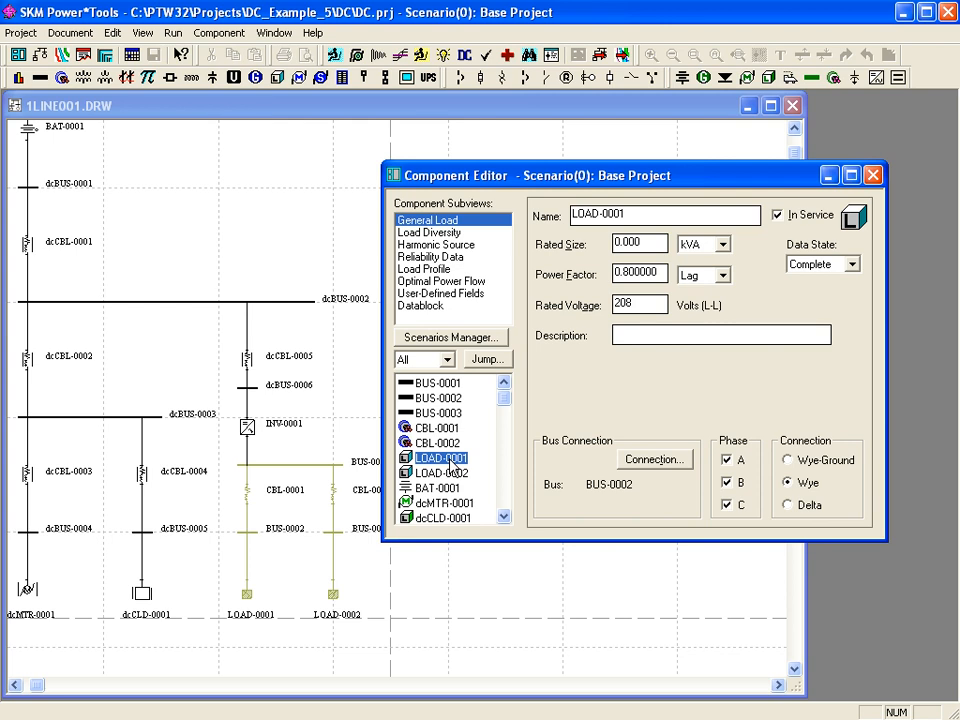
{"action": "left_click", "coordinate": [664, 246]}
{"action": "key", "text": "BackSpace"}
{"action": "key", "text": "BackSpace"}
{"action": "key", "text": "BackSpace"}
{"action": "key", "text": "BackSpace"}
{"action": "key", "text": "BackSpace"}
{"action": "type", "text": "2"}
{"action": "type", "text": "4"}
{"action": "key", "text": "Return"}
Set the rated size of AC load LOAD-0002 to 12 kVA
{"action": "left_click", "coordinate": [454, 473]}
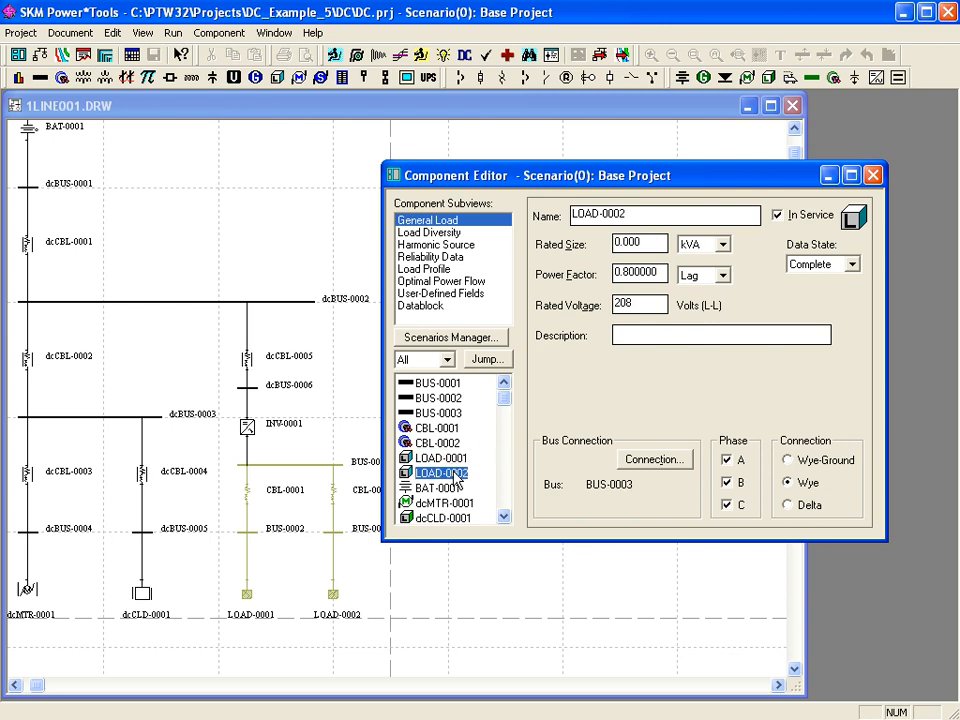
{"action": "left_click", "coordinate": [562, 253]}
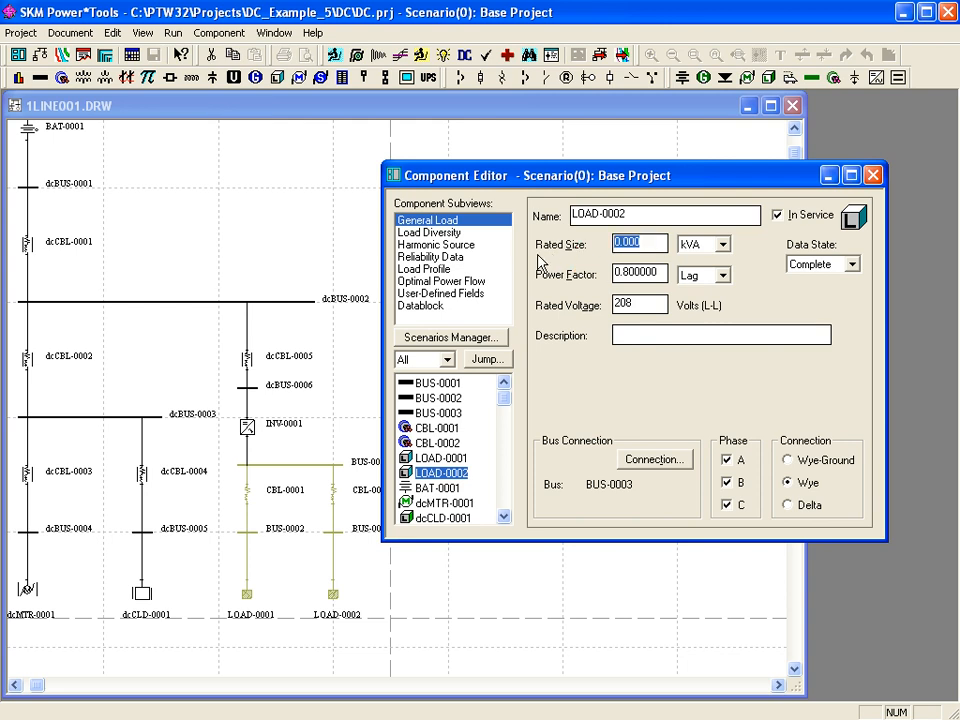
{"action": "type", "text": "12"}
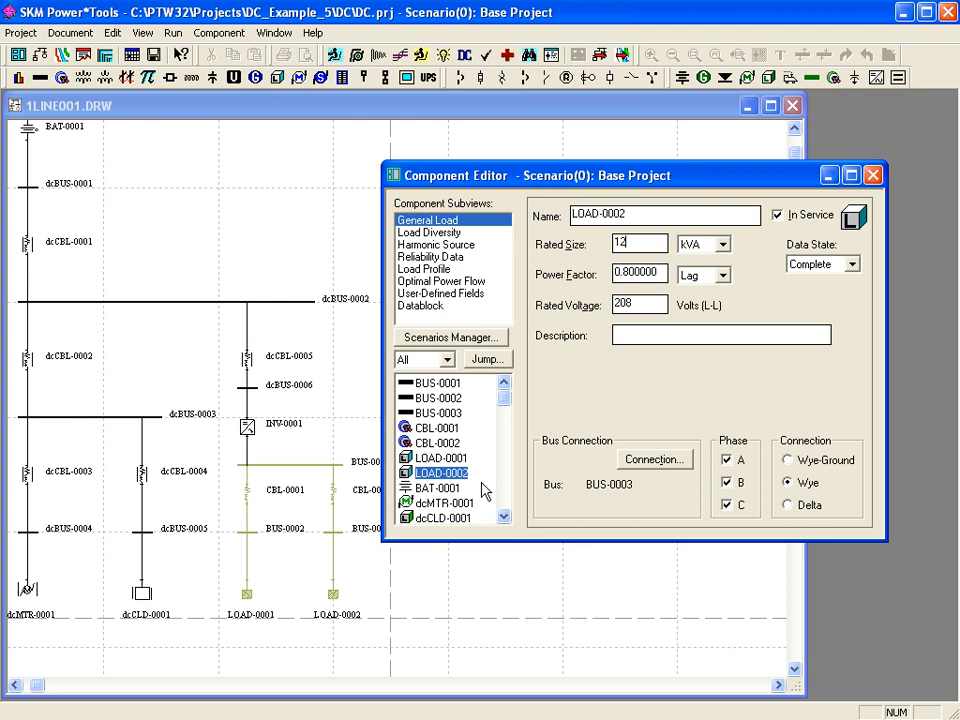
Assign BAT-0001 the EnerSys GU-31 Flooded Lead Calcium battery from the Lead Acid library and set its rated voltage to 125 V
{"action": "left_click", "coordinate": [440, 488]}
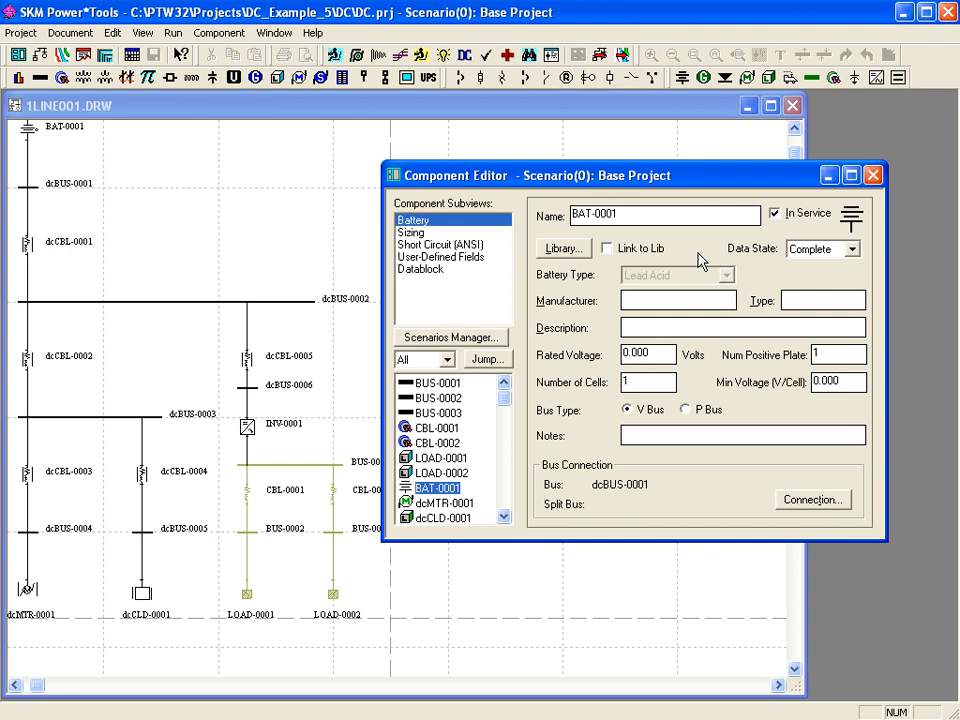
{"action": "left_click", "coordinate": [556, 250]}
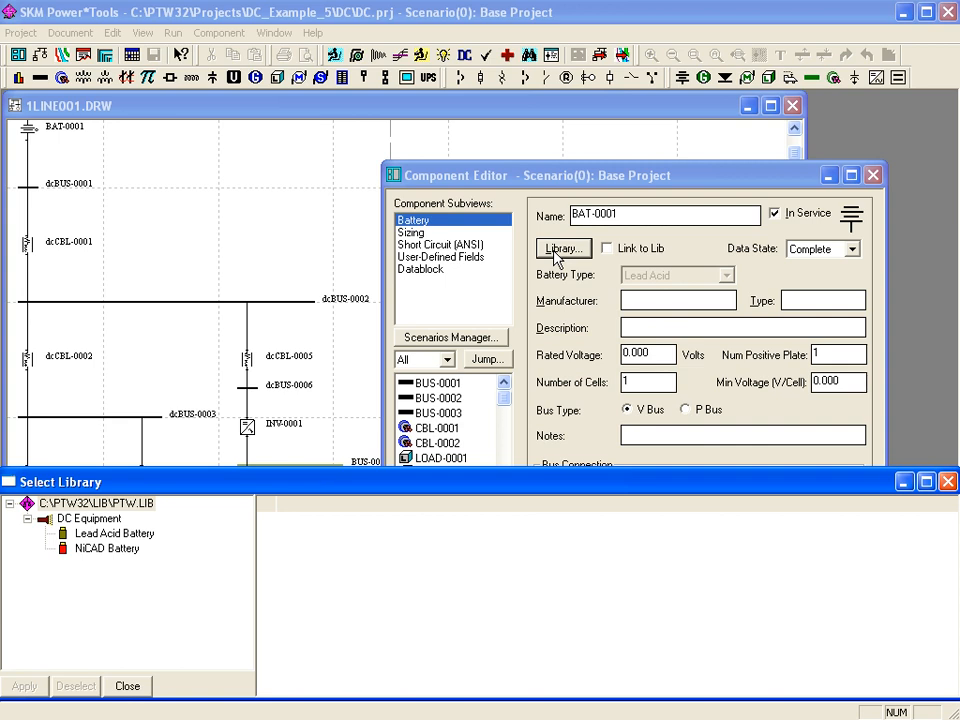
{"action": "left_click", "coordinate": [140, 534]}
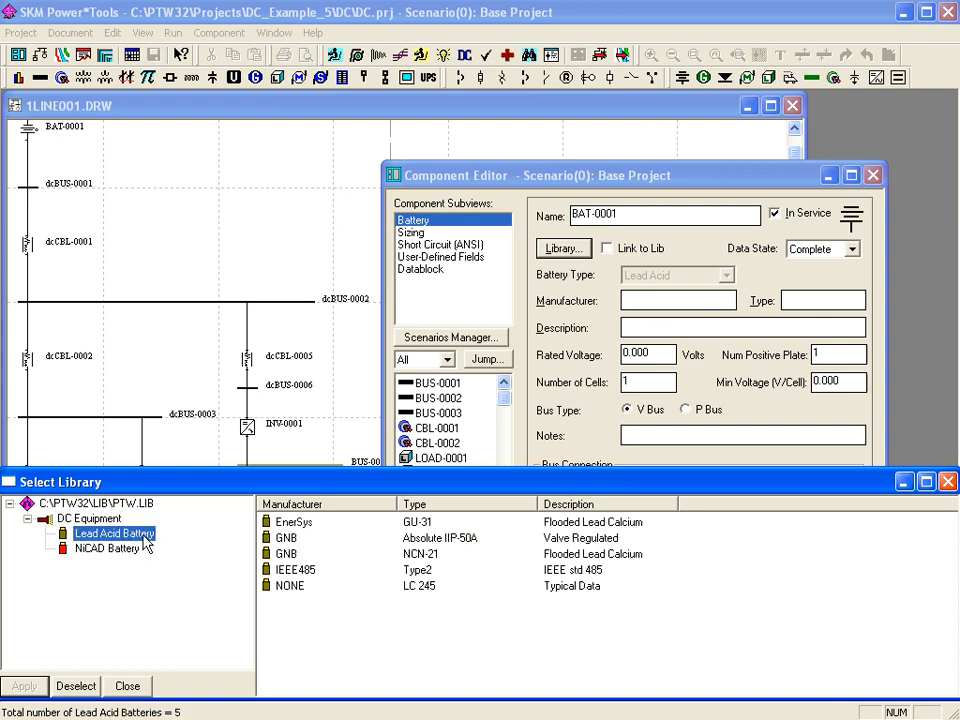
{"action": "left_click", "coordinate": [293, 527]}
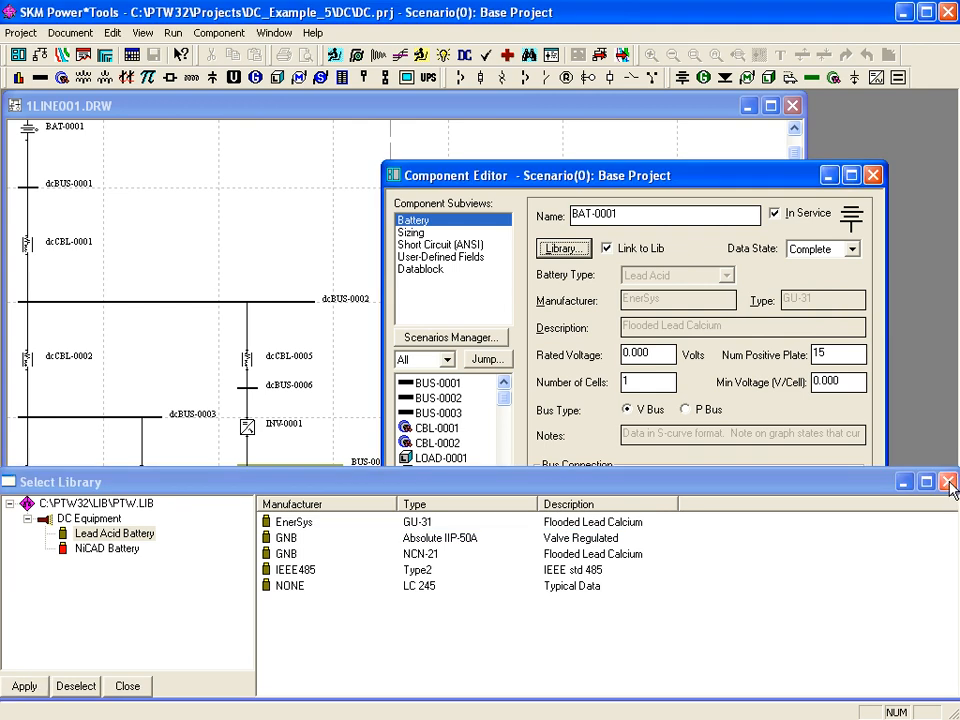
{"action": "left_click", "coordinate": [950, 483]}
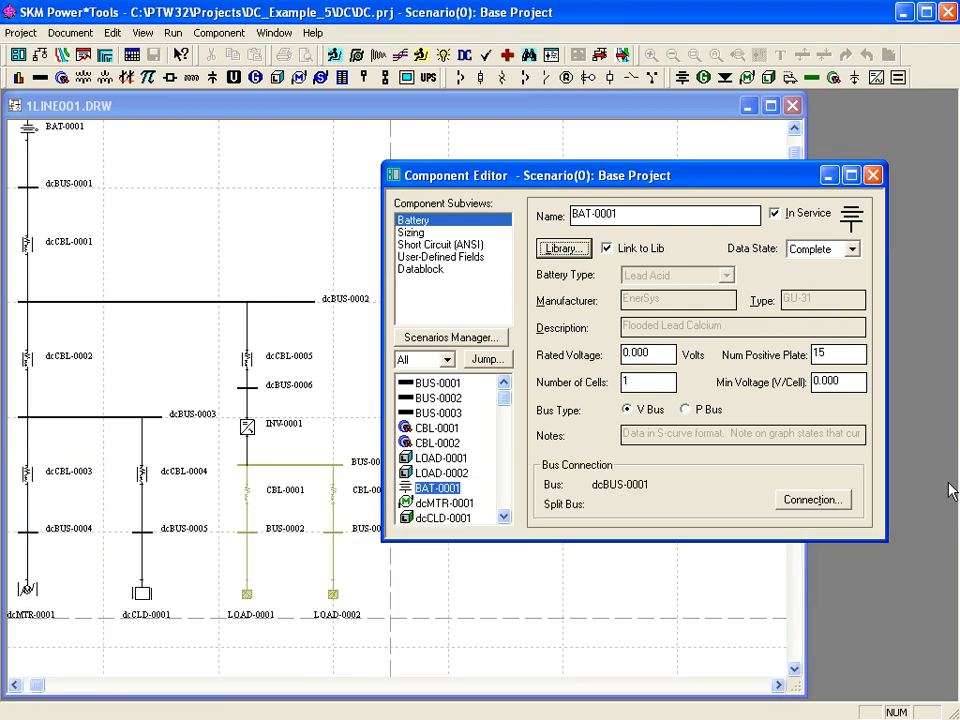
{"action": "left_click_drag", "start_coordinate": [657, 353], "coordinate": [551, 366]}
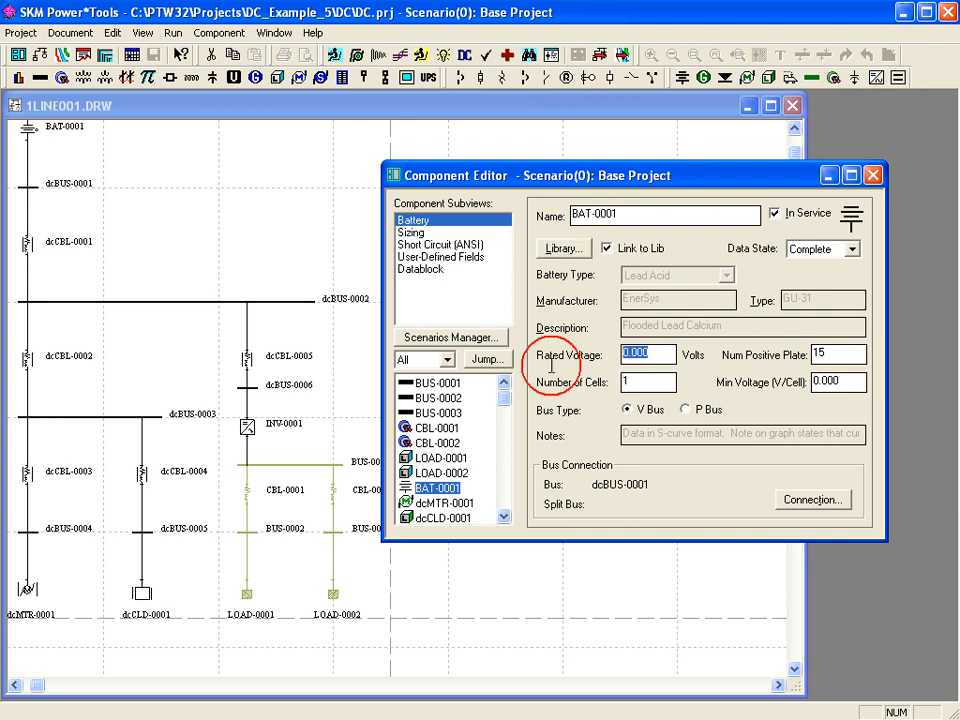
{"action": "type", "text": "125"}
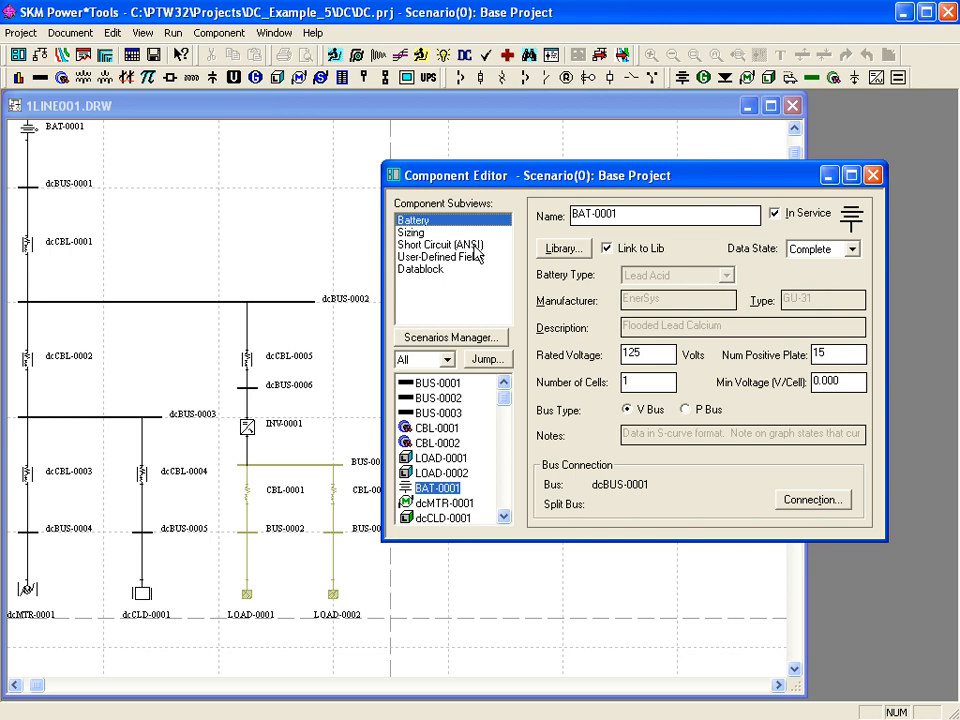
In BAT-0001's sizing data, keep the Rt Curve - Size Num Positive Plate characteristic and set the system voltage limits to 136 V maximum and 105 V minimum
{"action": "left_click", "coordinate": [429, 233]}
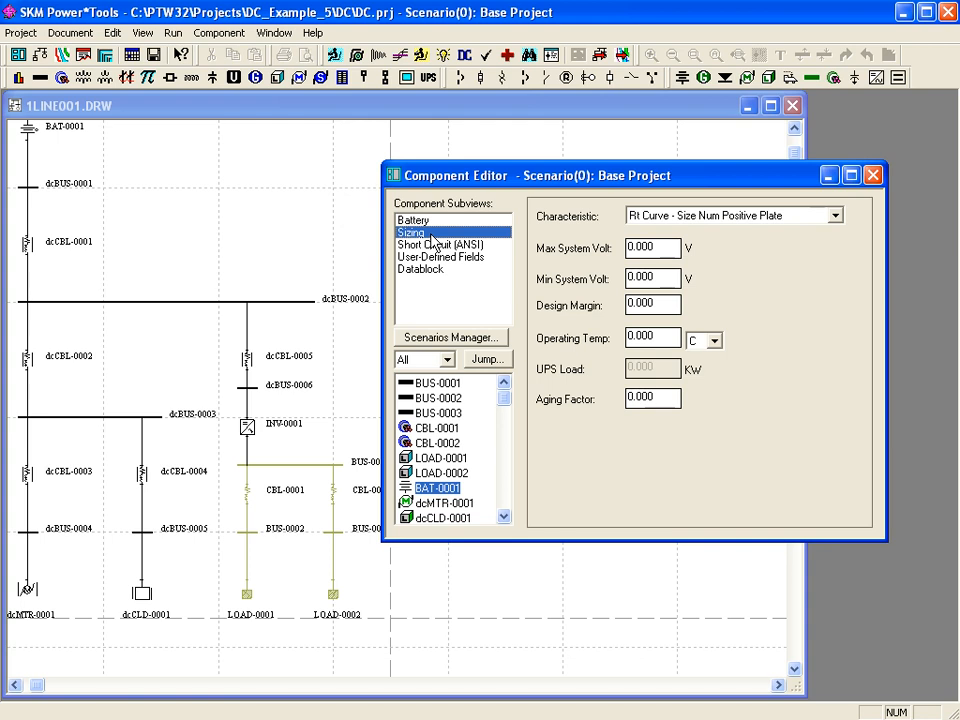
{"action": "left_click", "coordinate": [838, 218]}
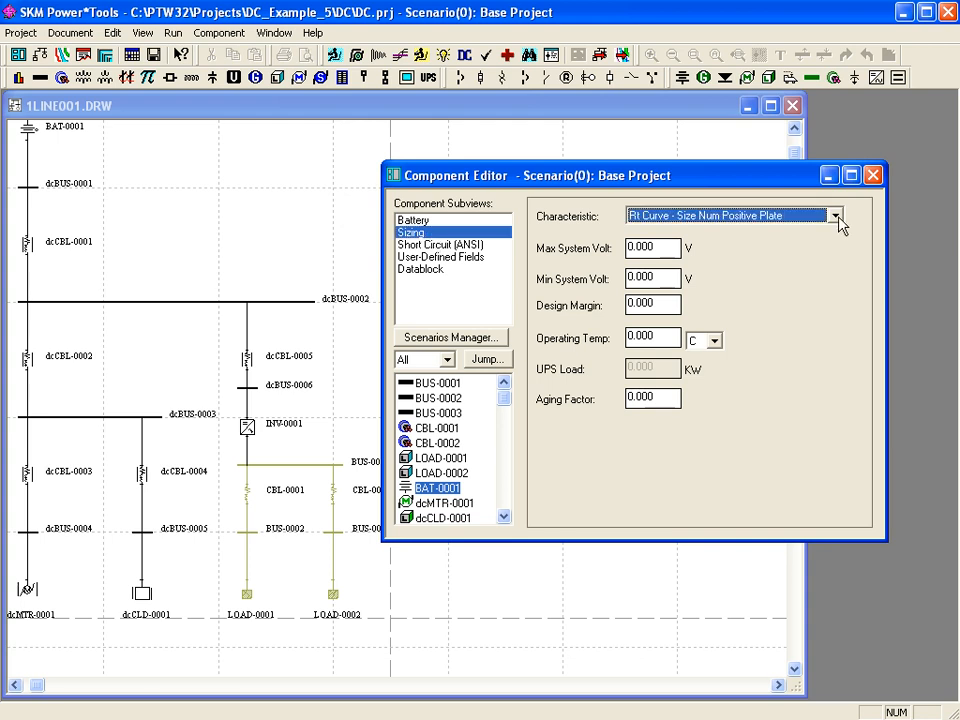
{"action": "left_click", "coordinate": [836, 217]}
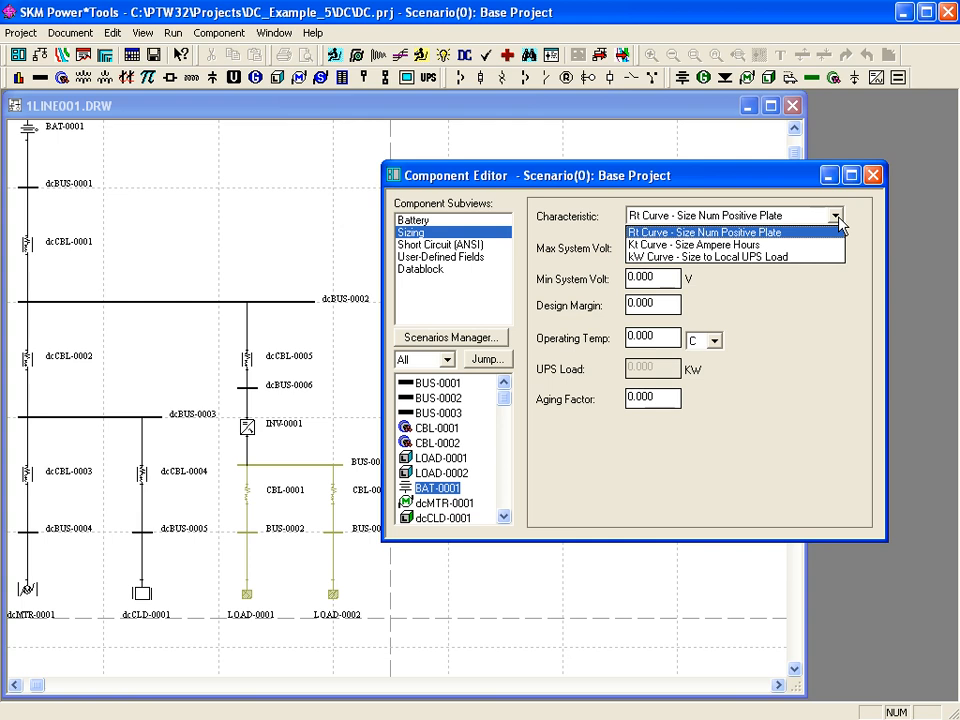
{"action": "left_click", "coordinate": [836, 217]}
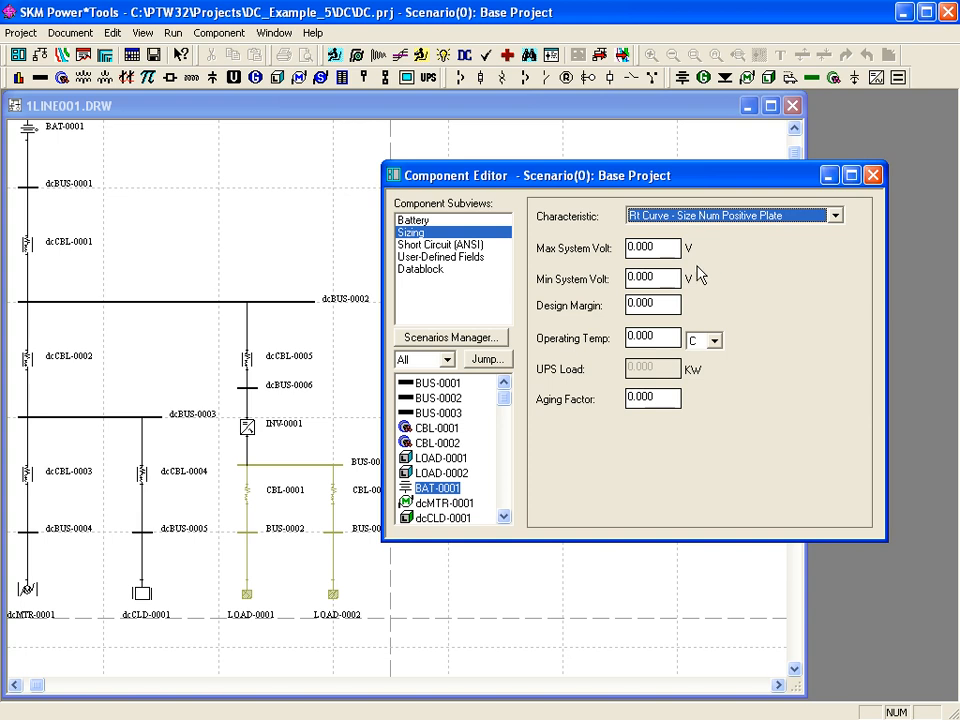
{"action": "left_click", "coordinate": [669, 248]}
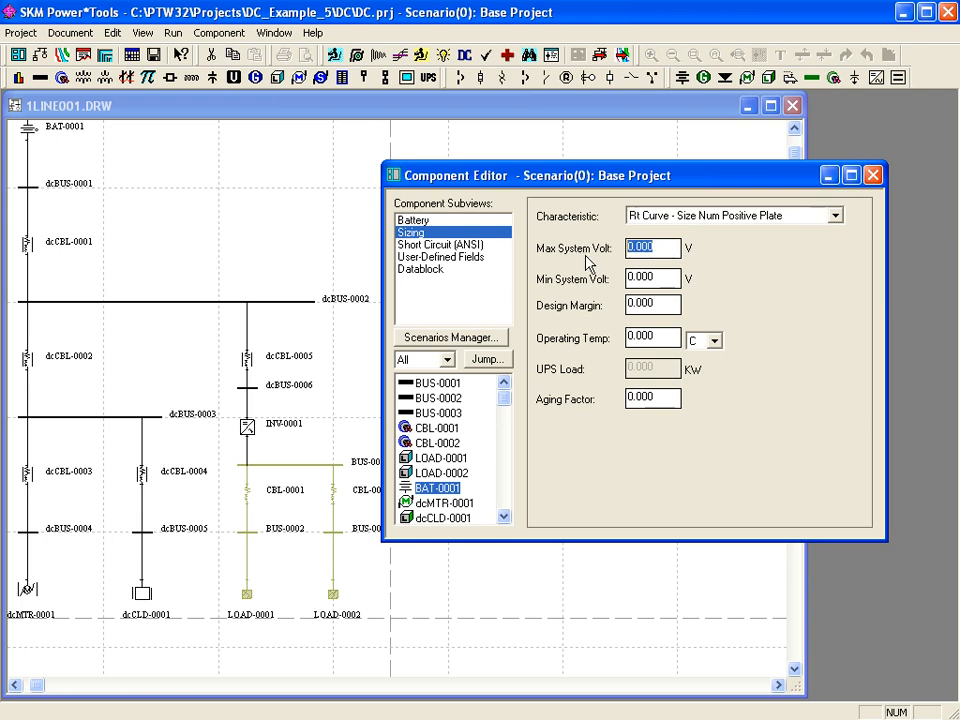
{"action": "type", "text": "136"}
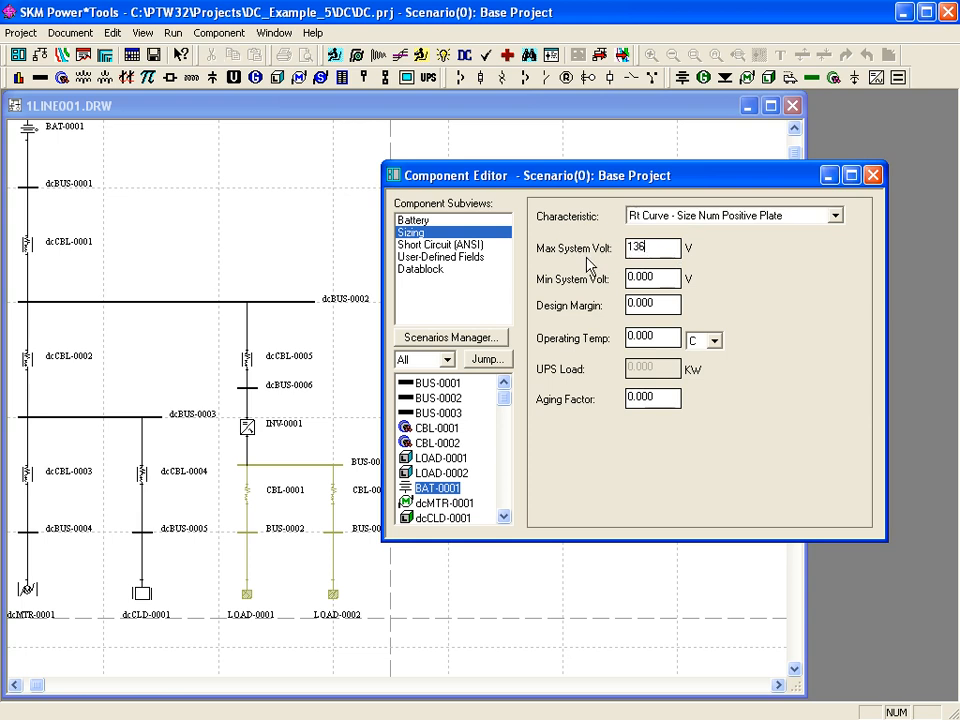
{"action": "left_click", "coordinate": [664, 278]}
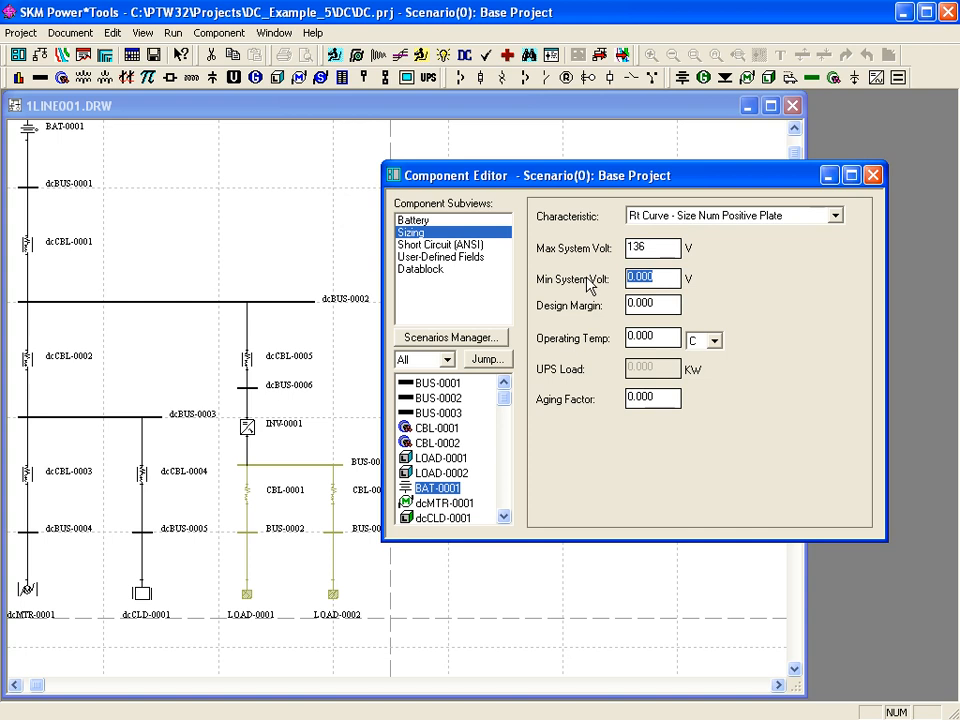
{"action": "type", "text": "105"}
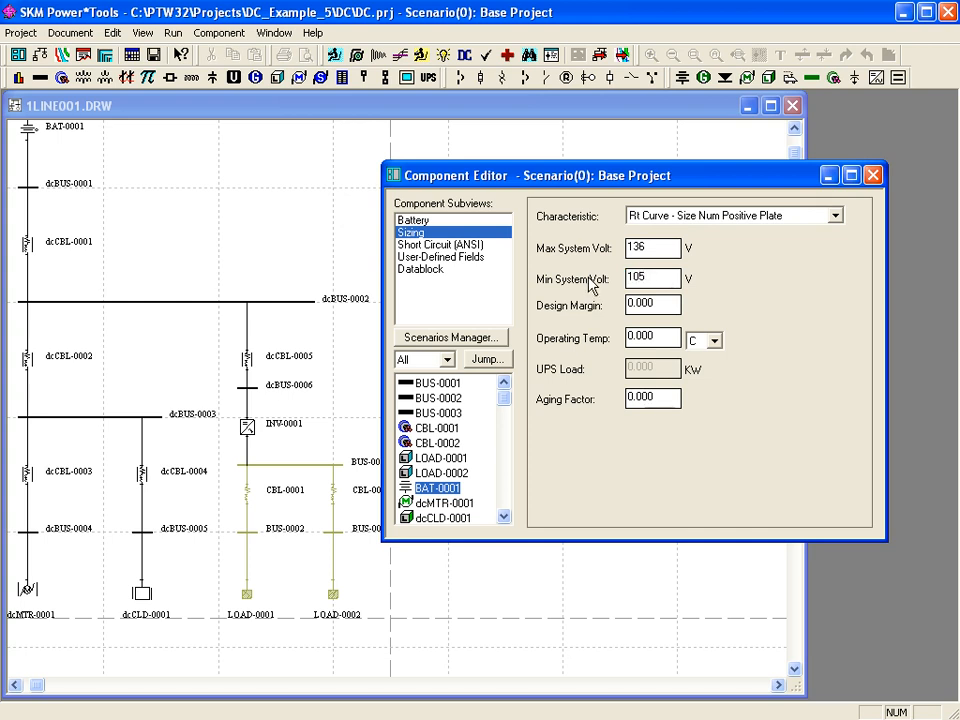
In BAT-0001's sizing data, set the design margin to 1.15, the operating temperature to 60 F and the aging factor to 1.25
{"action": "left_click", "coordinate": [670, 303]}
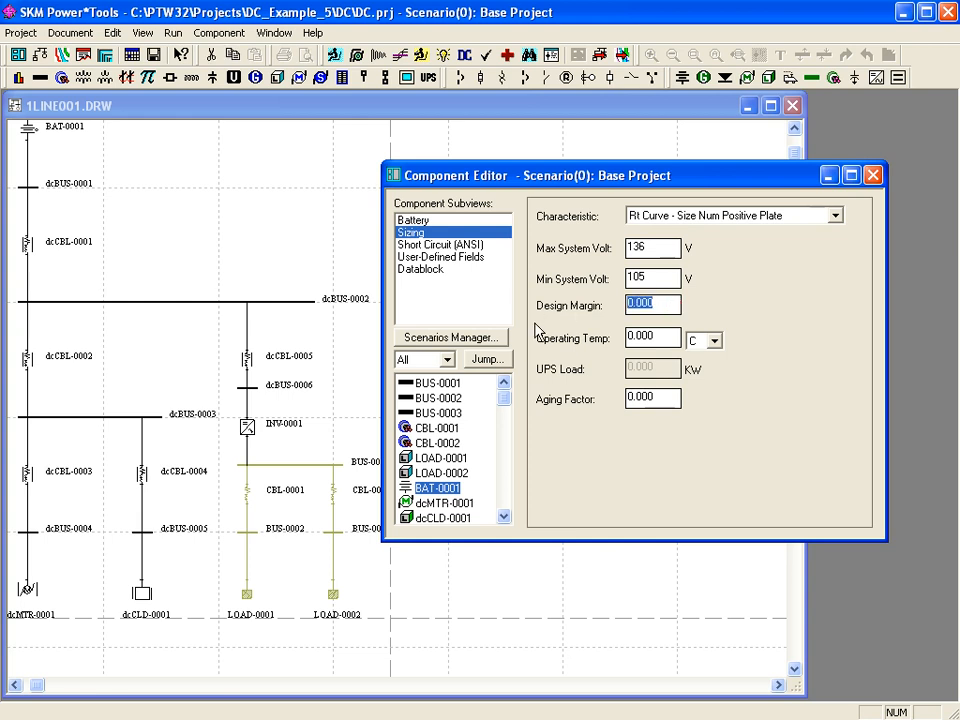
{"action": "type", "text": "1.15"}
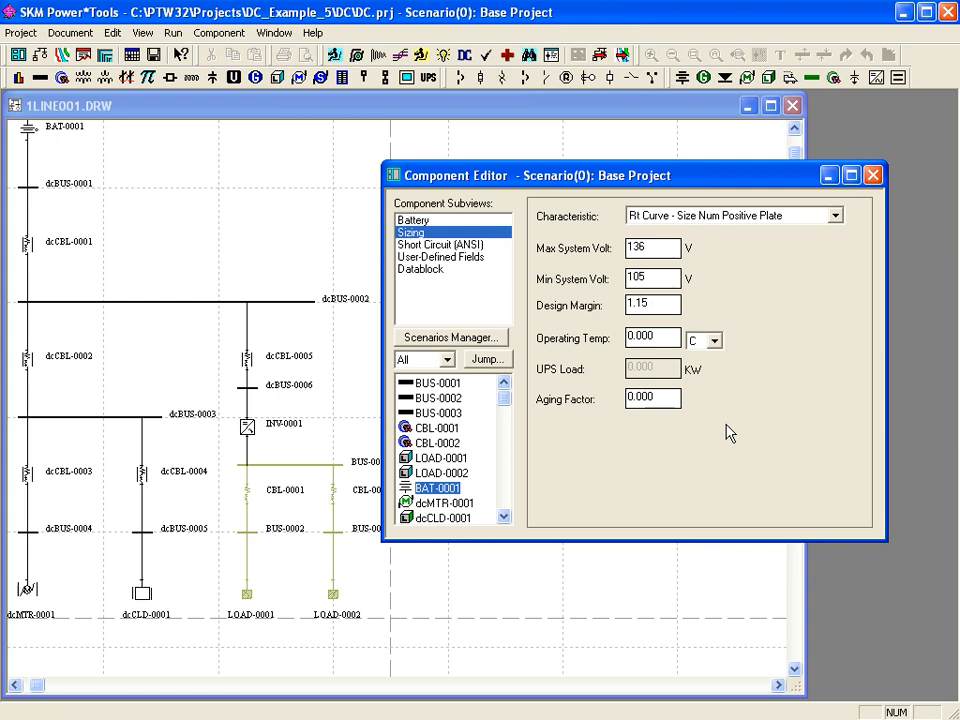
{"action": "left_click", "coordinate": [668, 337]}
{"action": "type", "text": "60"}
{"action": "left_click", "coordinate": [714, 340]}
{"action": "left_click", "coordinate": [699, 367]}
{"action": "left_click_drag", "start_coordinate": [671, 403], "coordinate": [585, 407]}
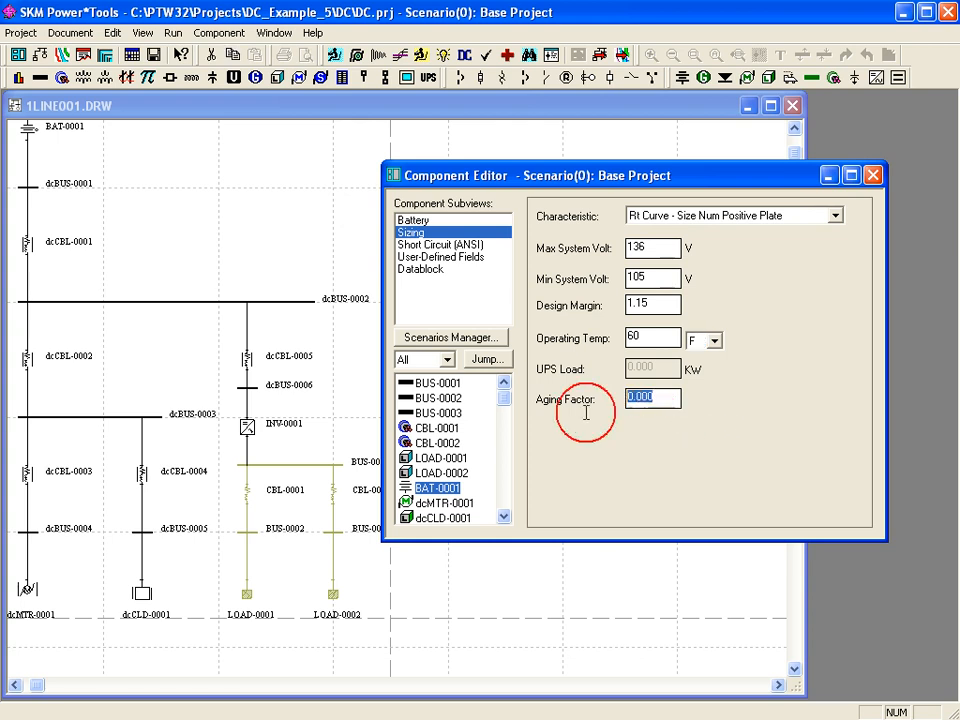
{"action": "type", "text": "1.25"}
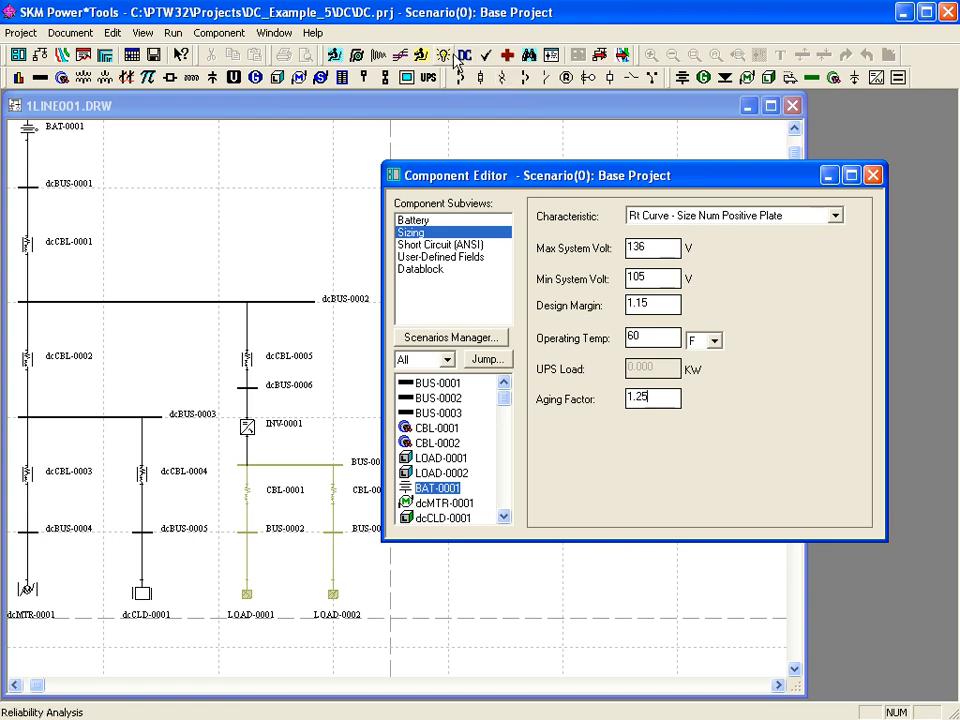
Start the DC System Analysis and create a new plot for it
{"action": "left_click", "coordinate": [174, 33]}
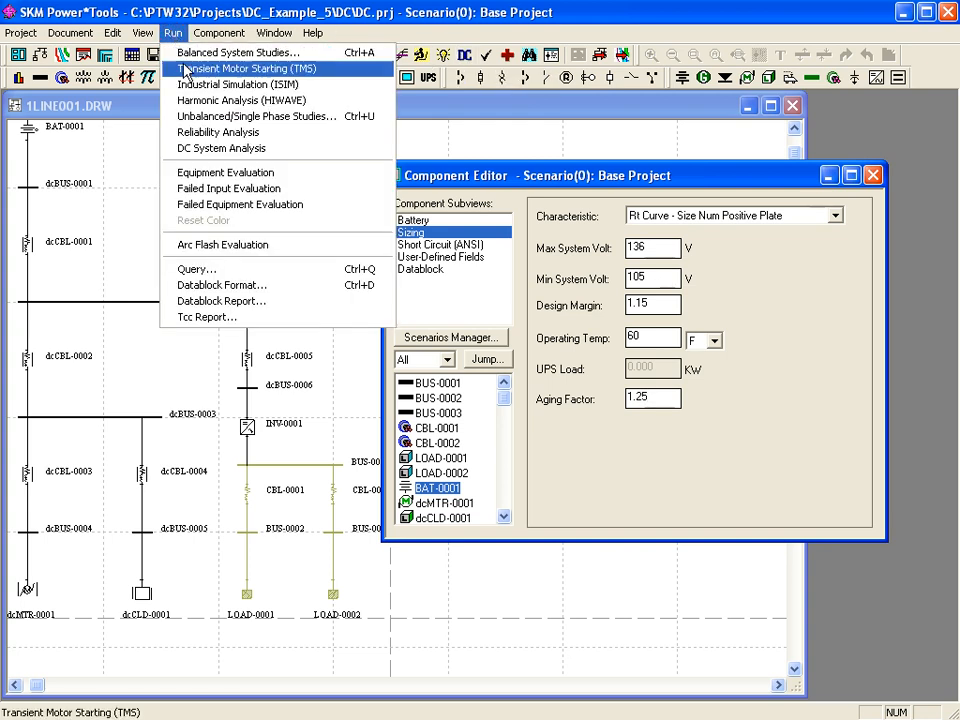
{"action": "left_click", "coordinate": [229, 150]}
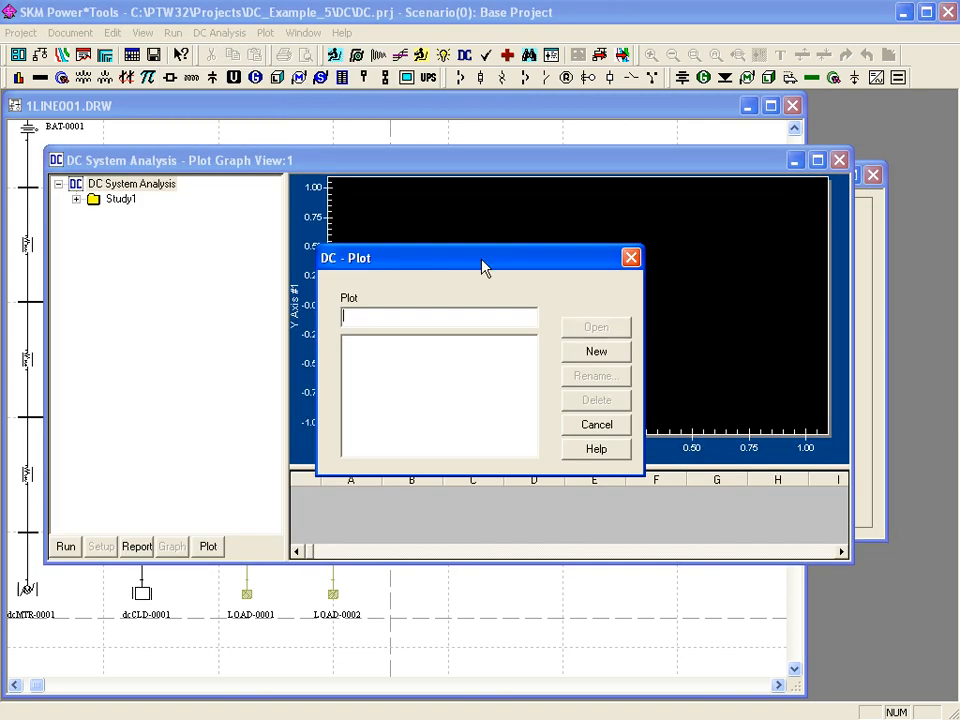
{"action": "left_click", "coordinate": [598, 352]}
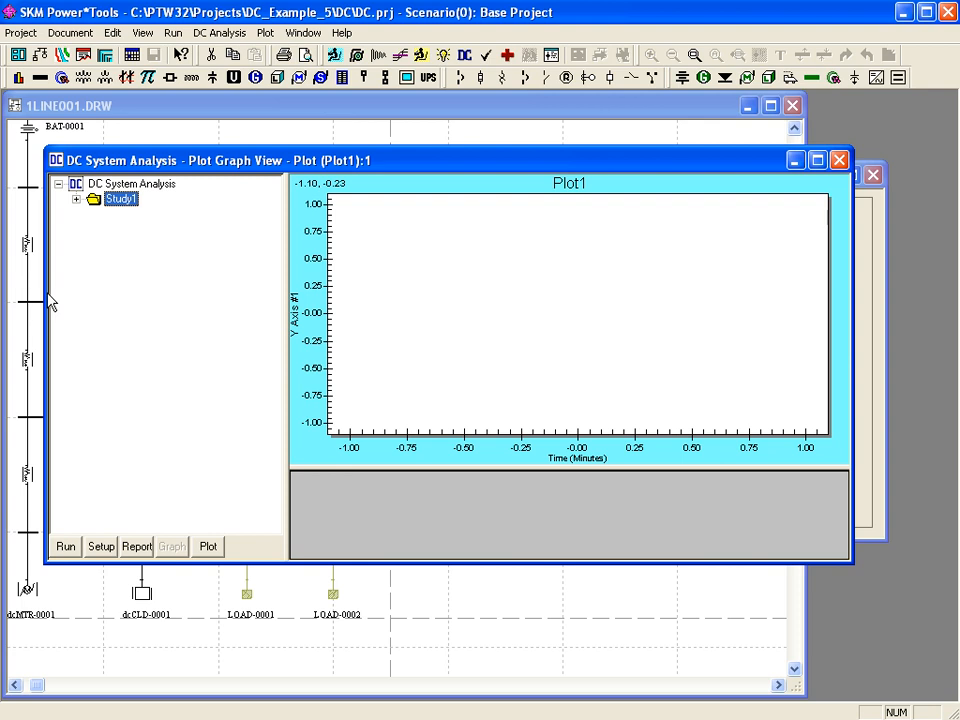
Add LOAD-0001 and LOAD-0002 to the AC emergency loads of Study1
{"action": "left_click", "coordinate": [76, 200]}
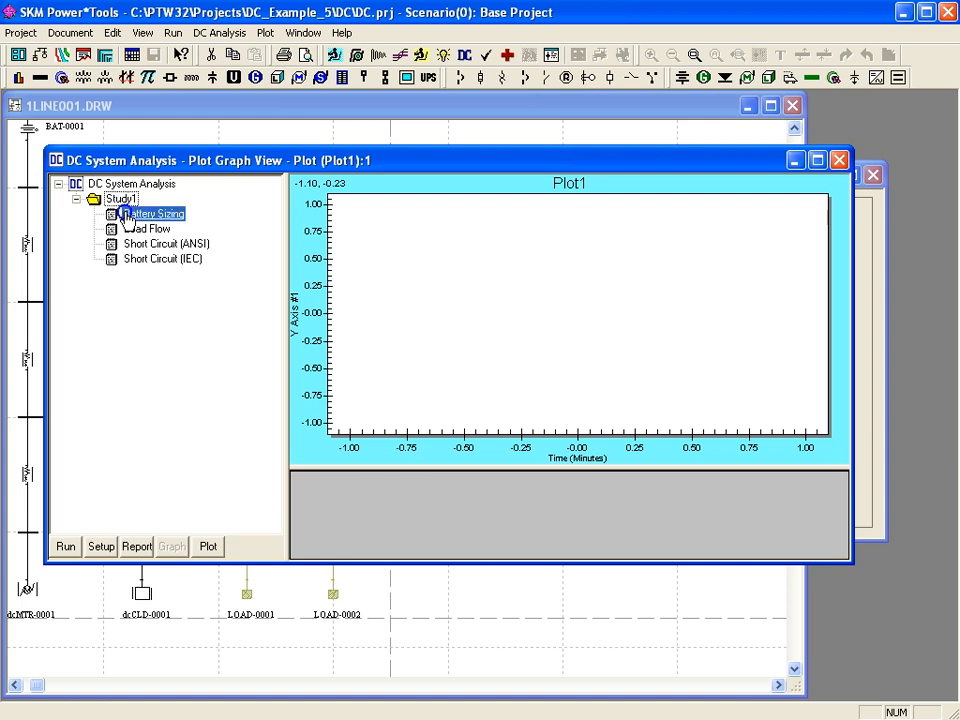
{"action": "right_click", "coordinate": [127, 219]}
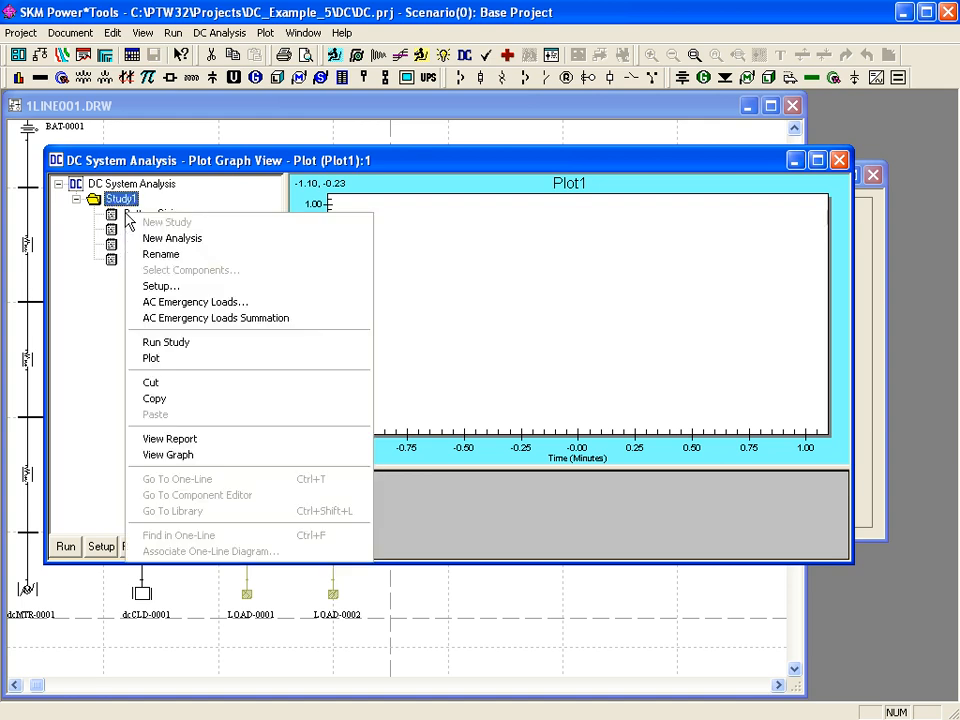
{"action": "left_click", "coordinate": [229, 308]}
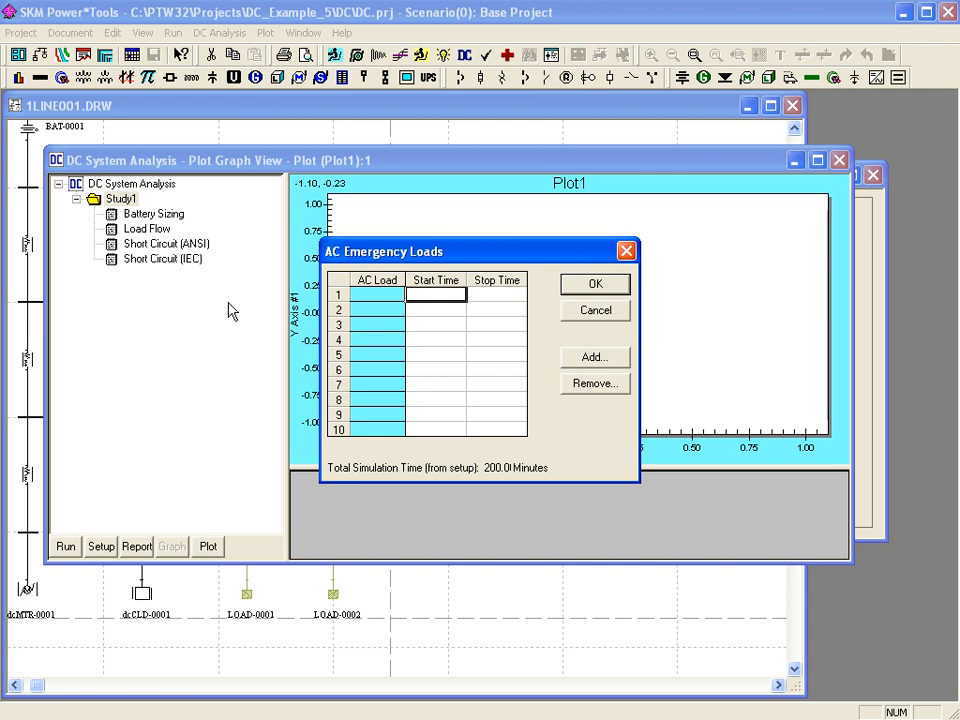
{"action": "left_click", "coordinate": [594, 360]}
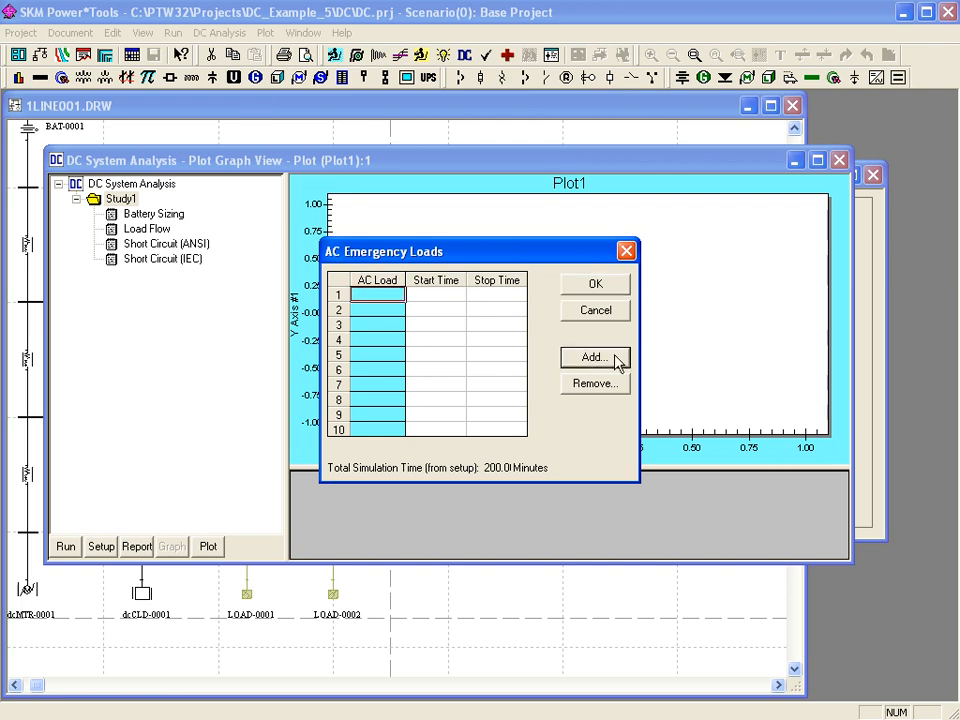
{"action": "left_click", "coordinate": [614, 362]}
{"action": "left_click", "coordinate": [400, 279]}
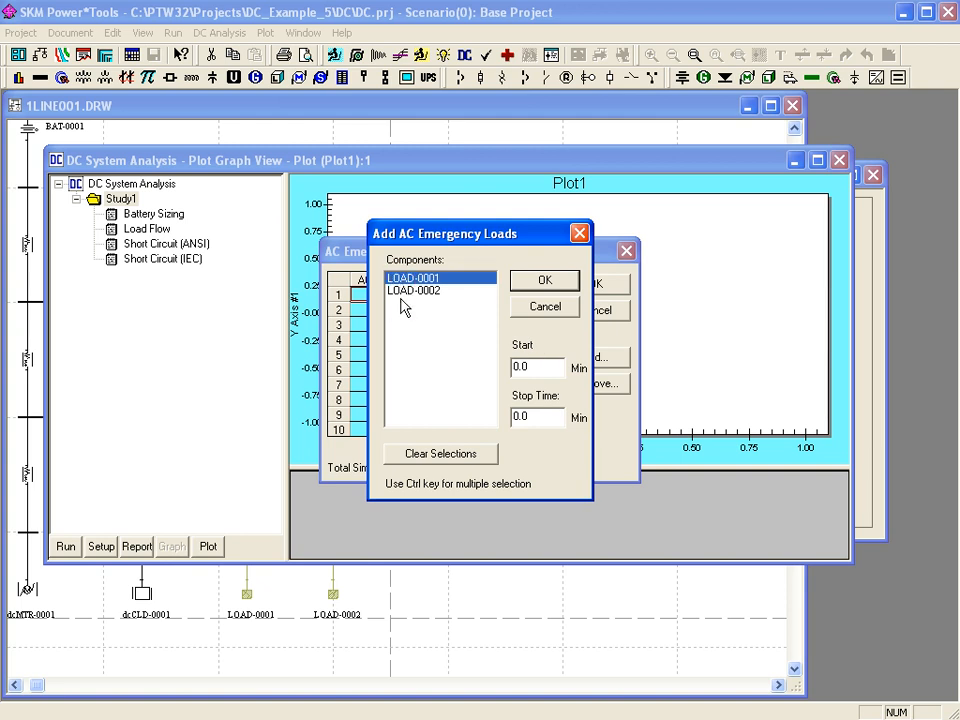
{"action": "left_click", "coordinate": [403, 291], "text": "ctrl"}
{"action": "left_click", "coordinate": [545, 281]}
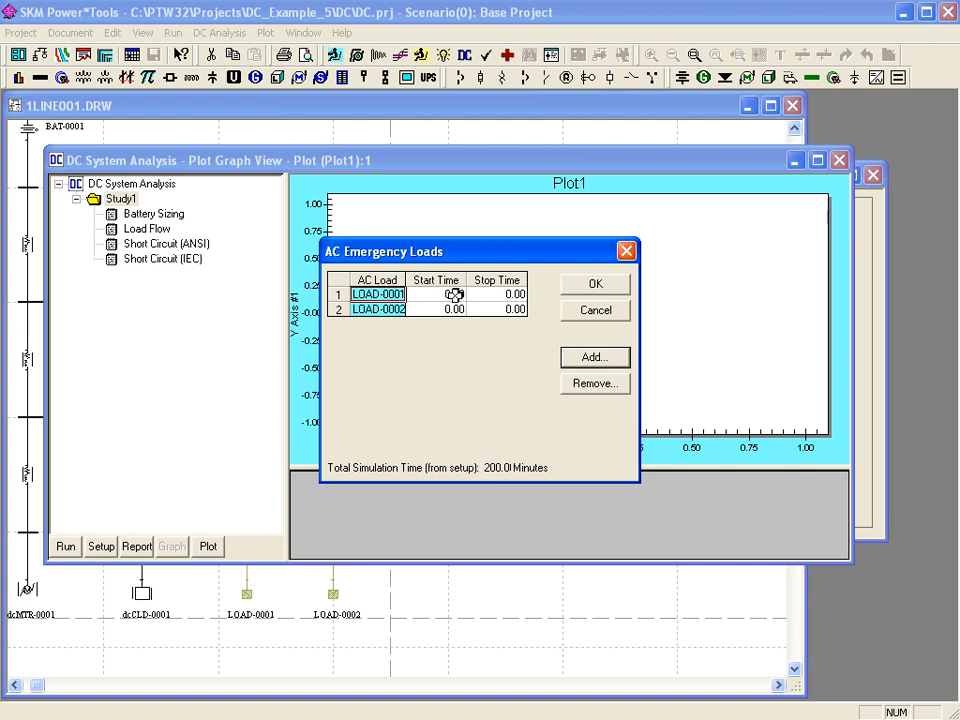
Set the emergency load times to 1 to 3 minutes for LOAD-0001 and 2 to 15 minutes for LOAD-0002
{"action": "left_click", "coordinate": [452, 292]}
{"action": "type", "text": "1"}
{"action": "left_click", "coordinate": [513, 294]}
{"action": "type", "text": "3"}
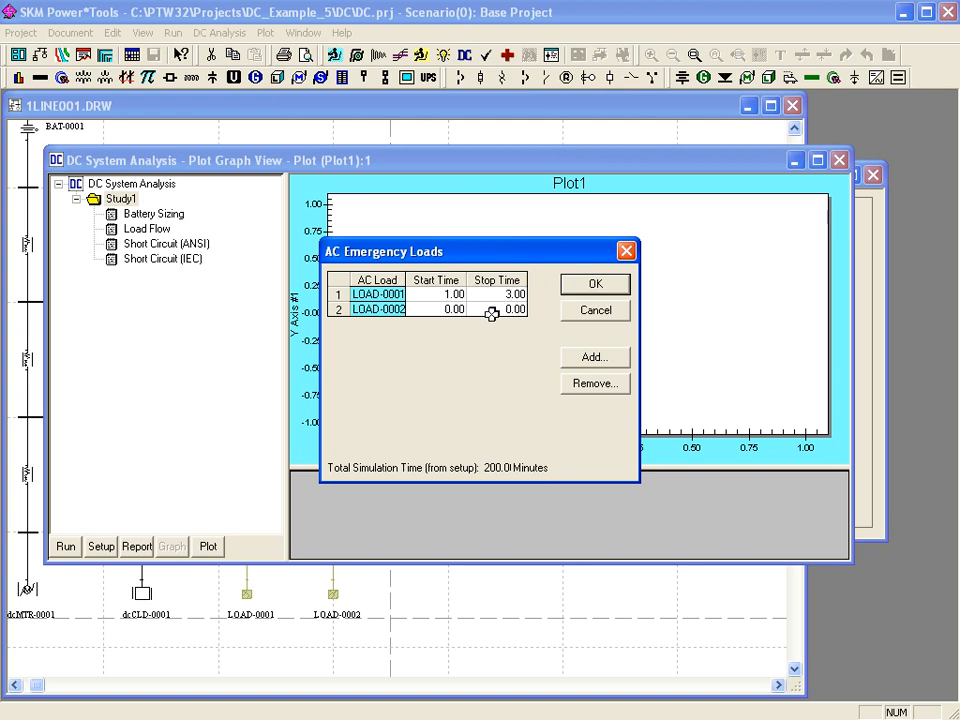
{"action": "left_click", "coordinate": [452, 309]}
{"action": "type", "text": "2"}
{"action": "left_click", "coordinate": [506, 309]}
{"action": "type", "text": "15"}
{"action": "left_click", "coordinate": [599, 286]}
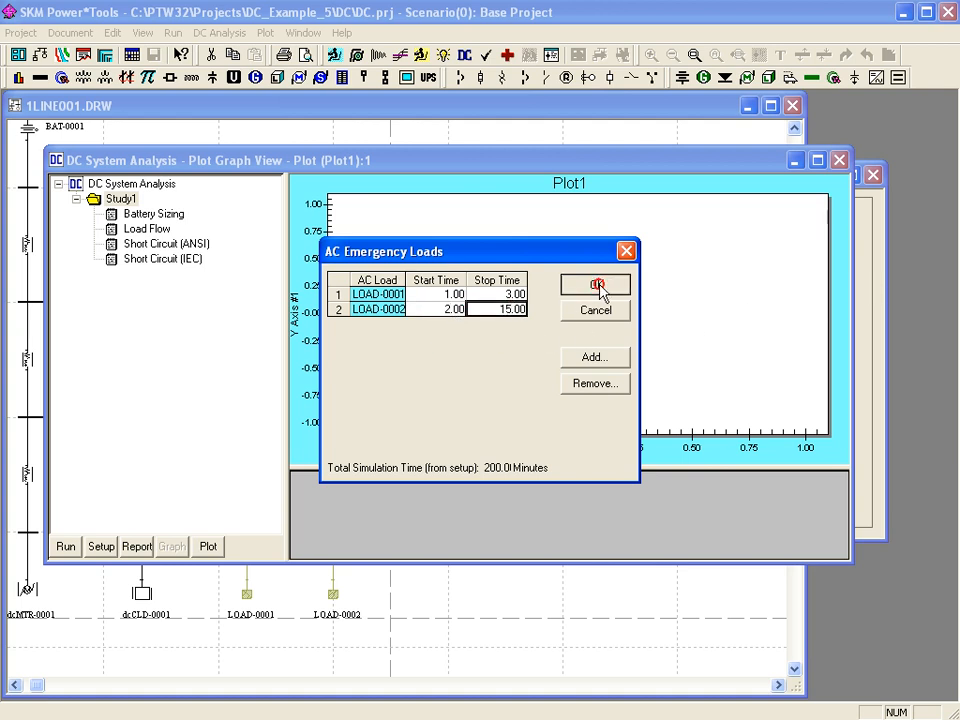
{"action": "left_click", "coordinate": [601, 289]}
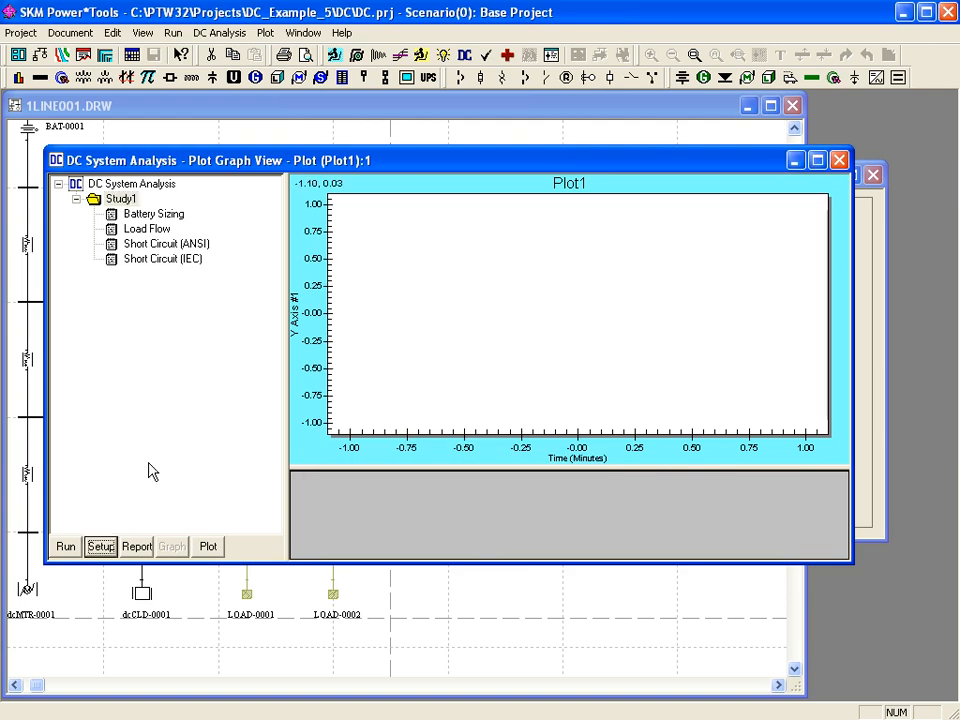
In Study1's battery sizing setup, define an additional random load of 10 A with a duration of 2 minutes
{"action": "left_click", "coordinate": [99, 548]}
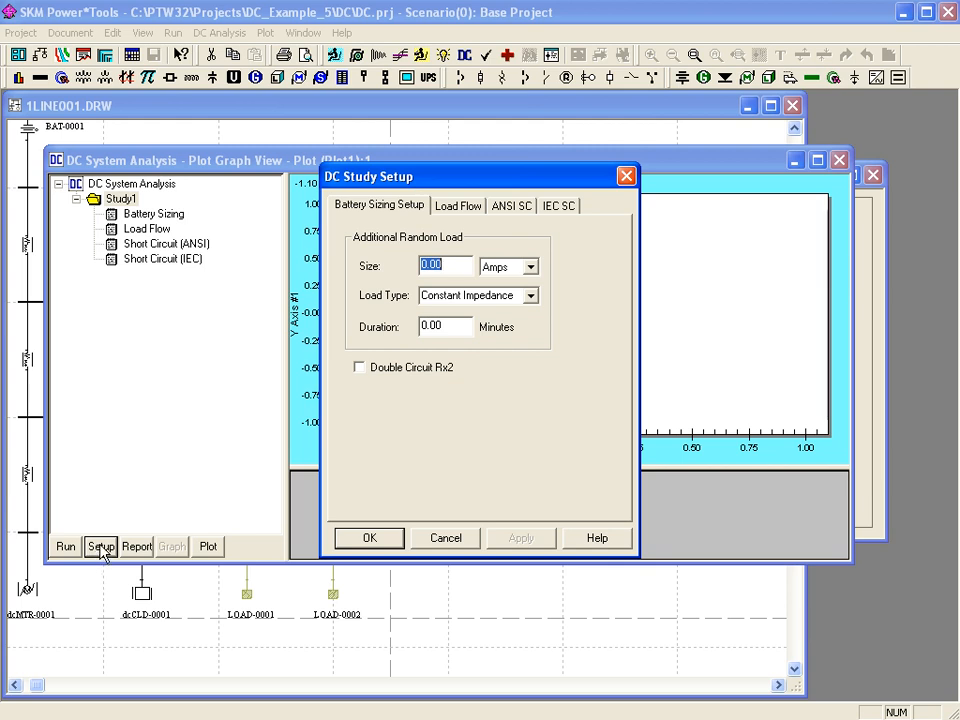
{"action": "type", "text": "10"}
{"action": "left_click", "coordinate": [420, 327]}
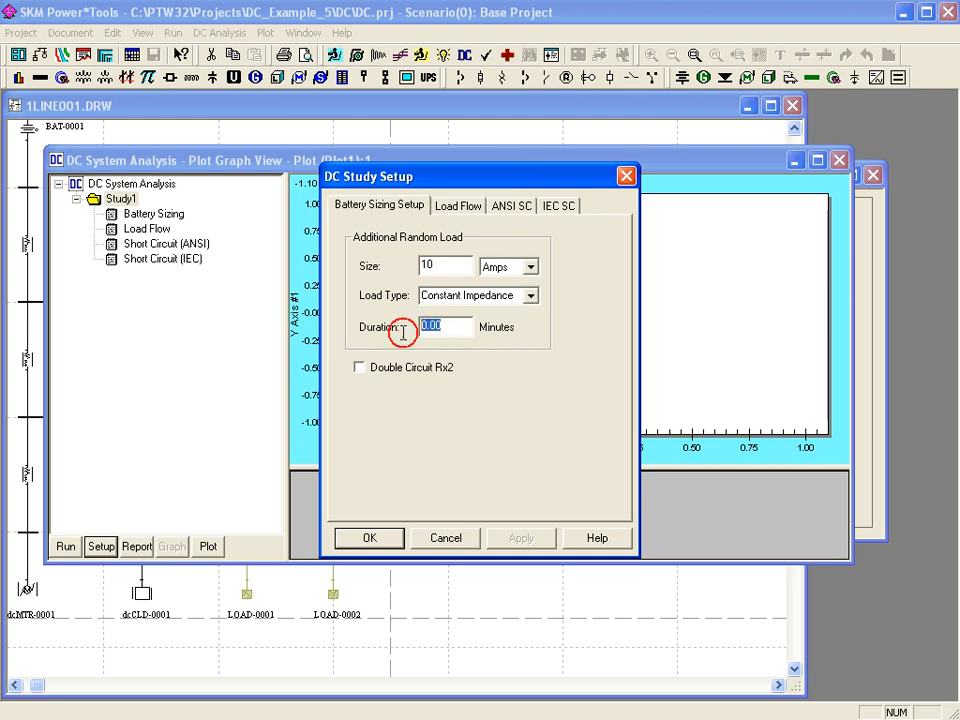
{"action": "type", "text": "2"}
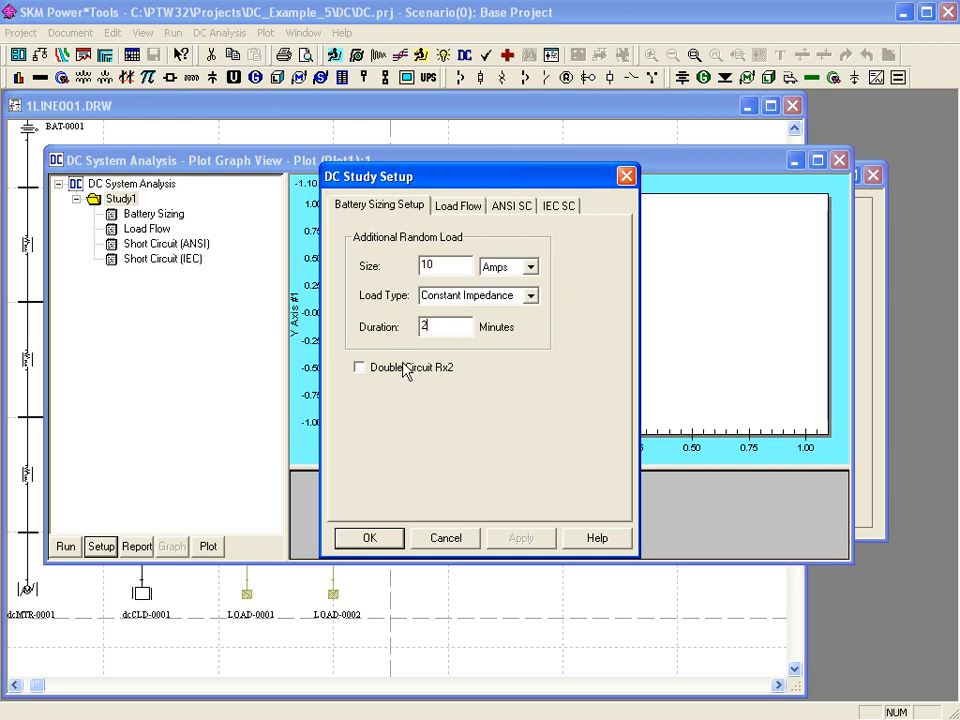
{"action": "left_click", "coordinate": [357, 536]}
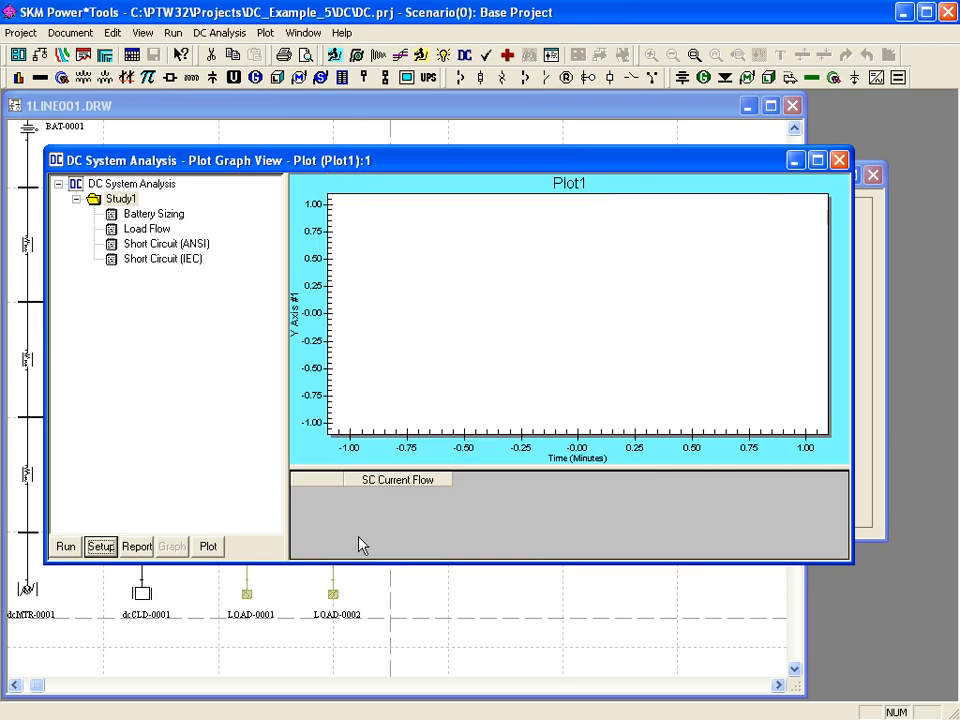
Run the Battery Sizing study, accepting the distributed AC emergency loads, and read through its report
{"action": "left_click", "coordinate": [152, 214]}
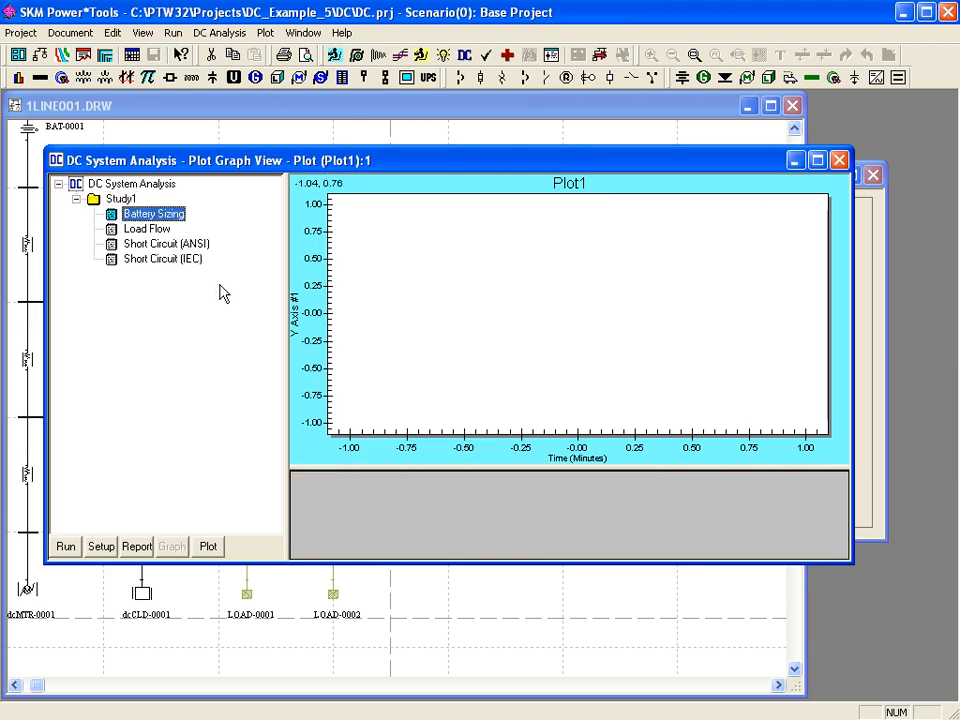
{"action": "left_click", "coordinate": [152, 216]}
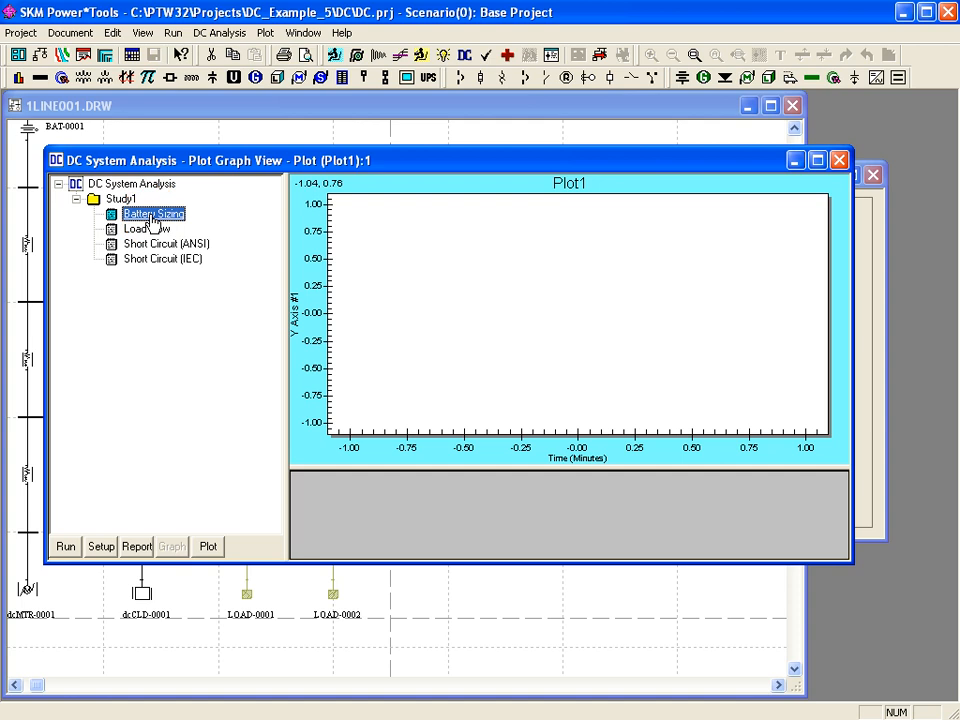
{"action": "left_click", "coordinate": [62, 548]}
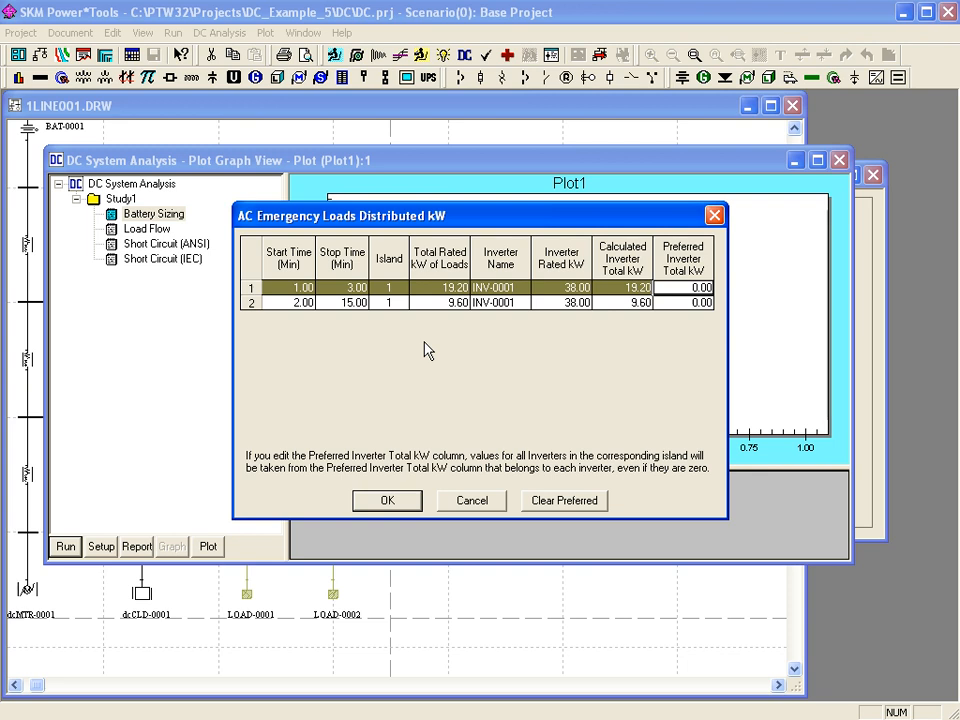
{"action": "left_click", "coordinate": [391, 499]}
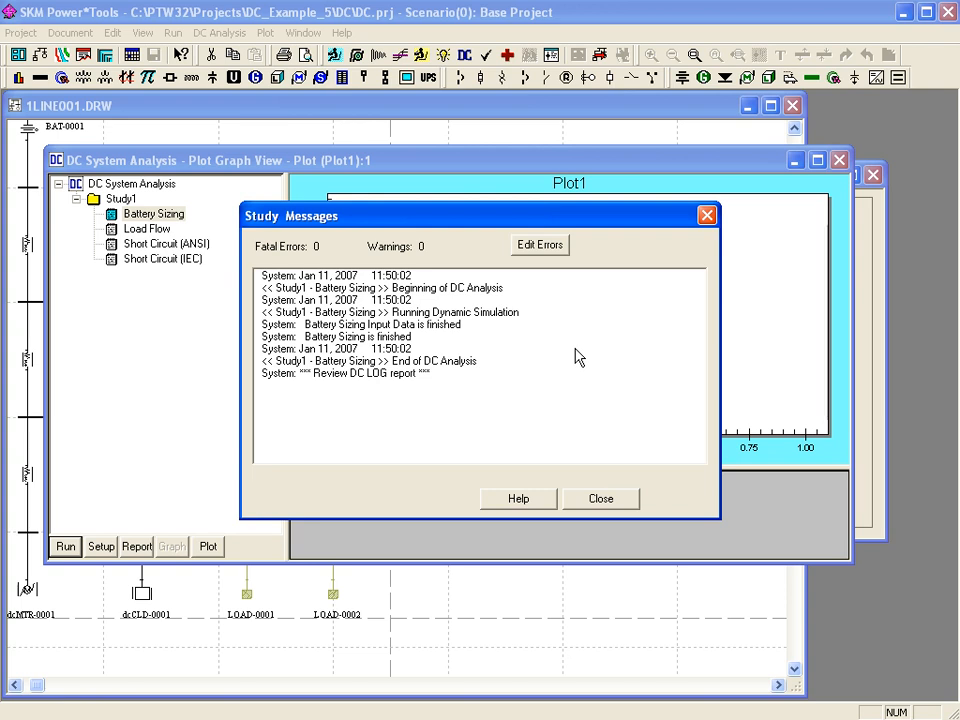
{"action": "left_click", "coordinate": [604, 503]}
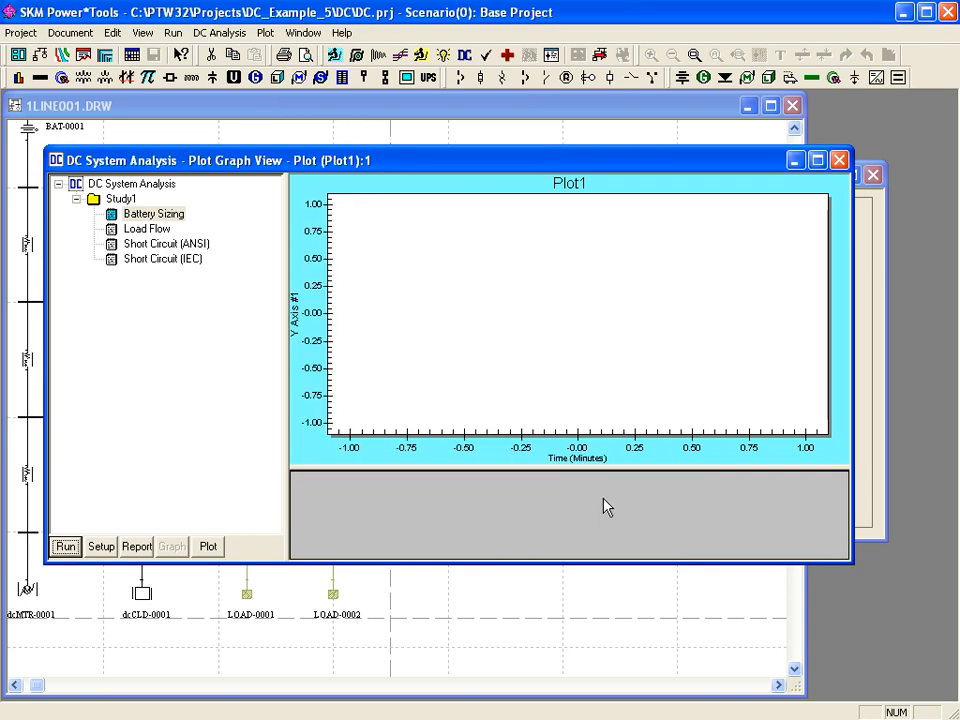
{"action": "left_click", "coordinate": [137, 548]}
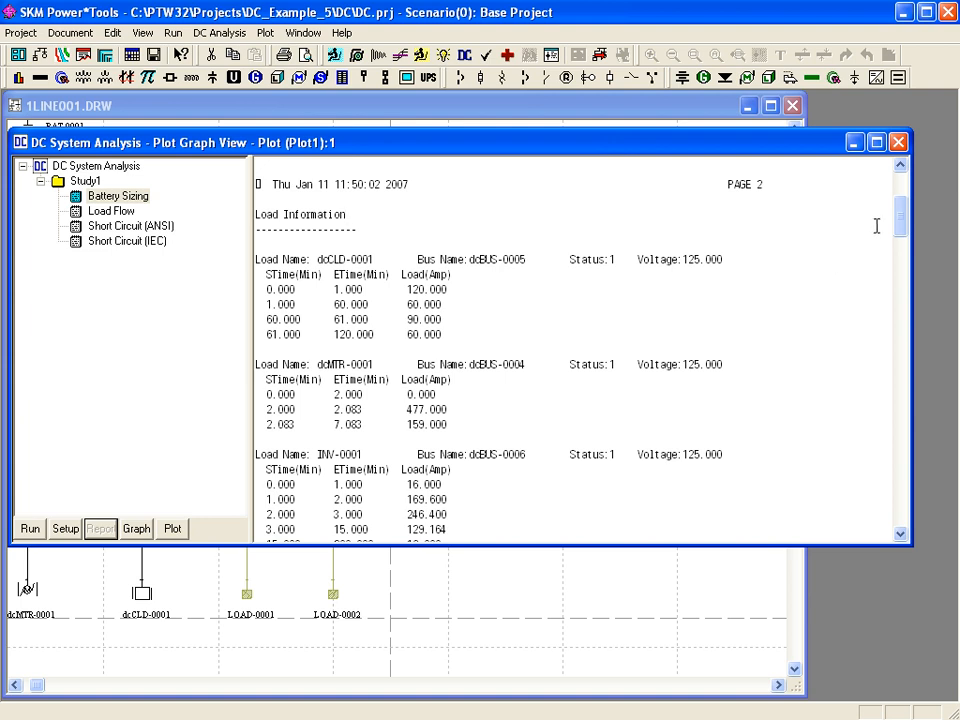
{"action": "left_click_drag", "start_coordinate": [900, 223], "coordinate": [900, 525]}
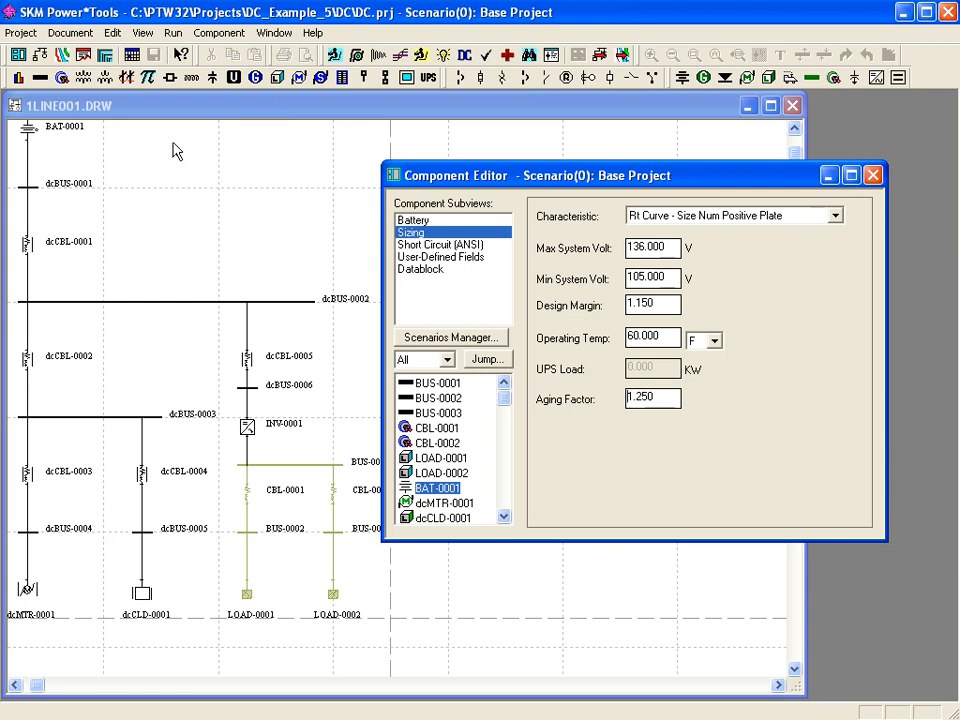
Open the report file Study1_BatterySizing.rpt, look at its load information and show its print preview
{"action": "left_click", "coordinate": [68, 33]}
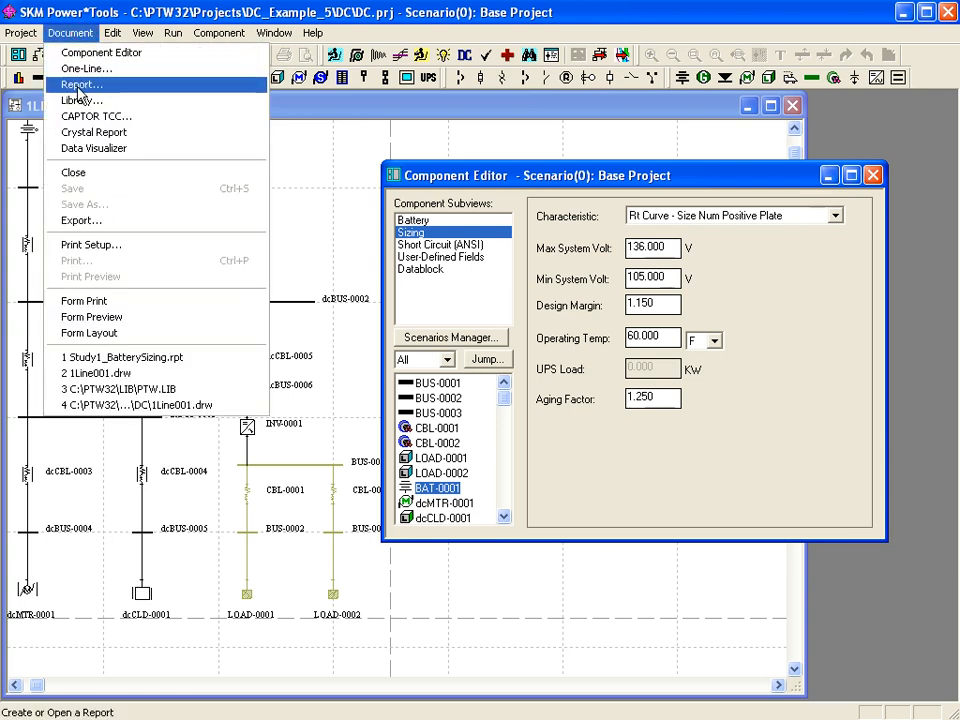
{"action": "left_click", "coordinate": [80, 84]}
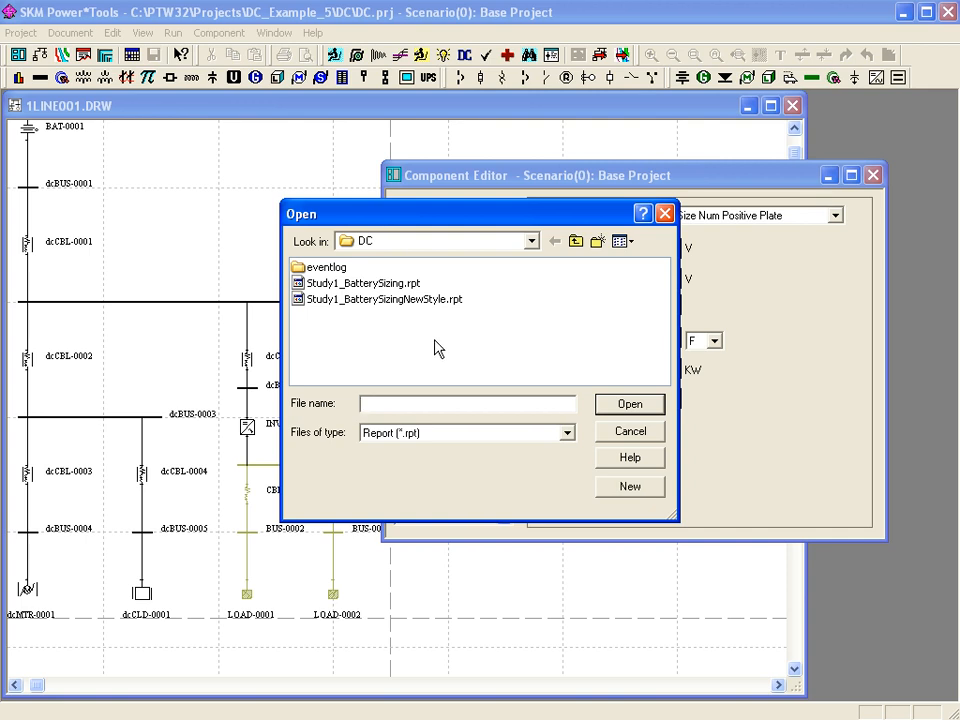
{"action": "double_click", "coordinate": [405, 283]}
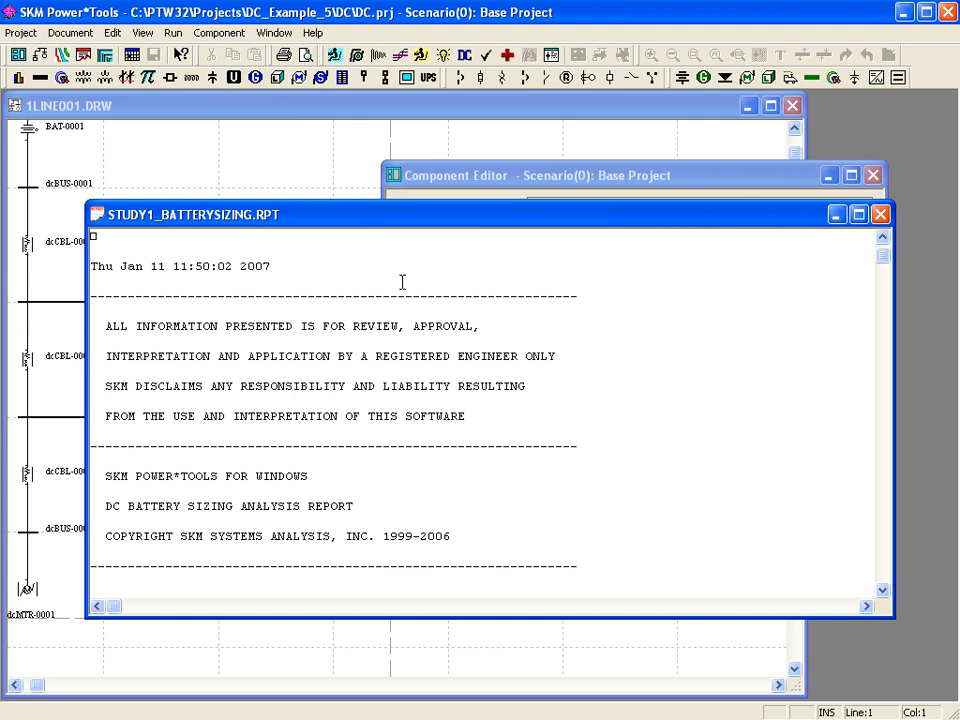
{"action": "key", "text": "Page_Down"}
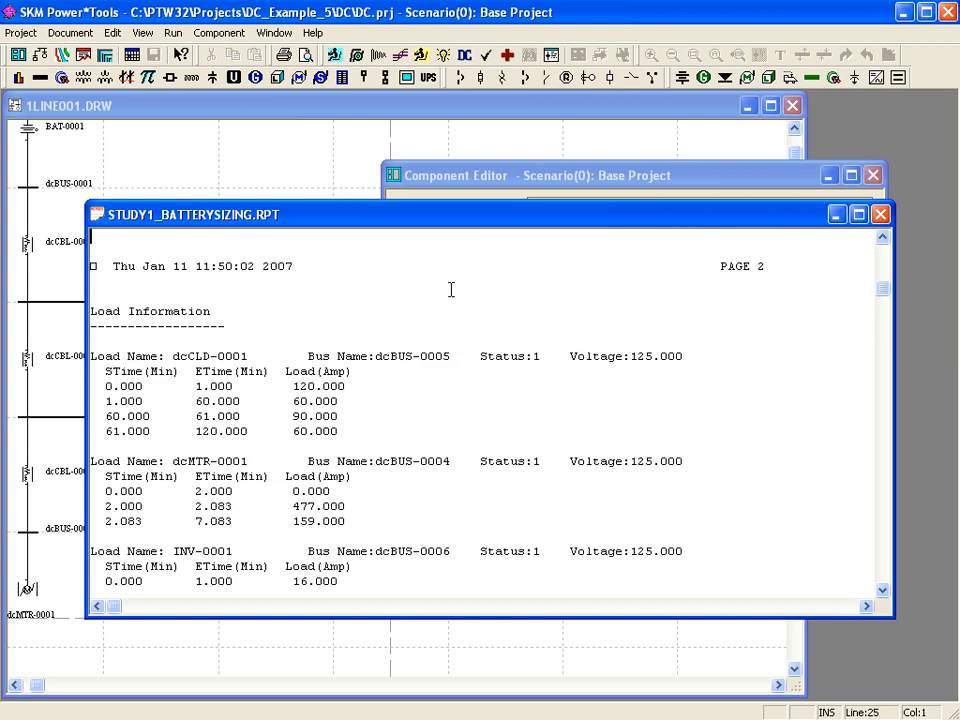
{"action": "left_click", "coordinate": [70, 33]}
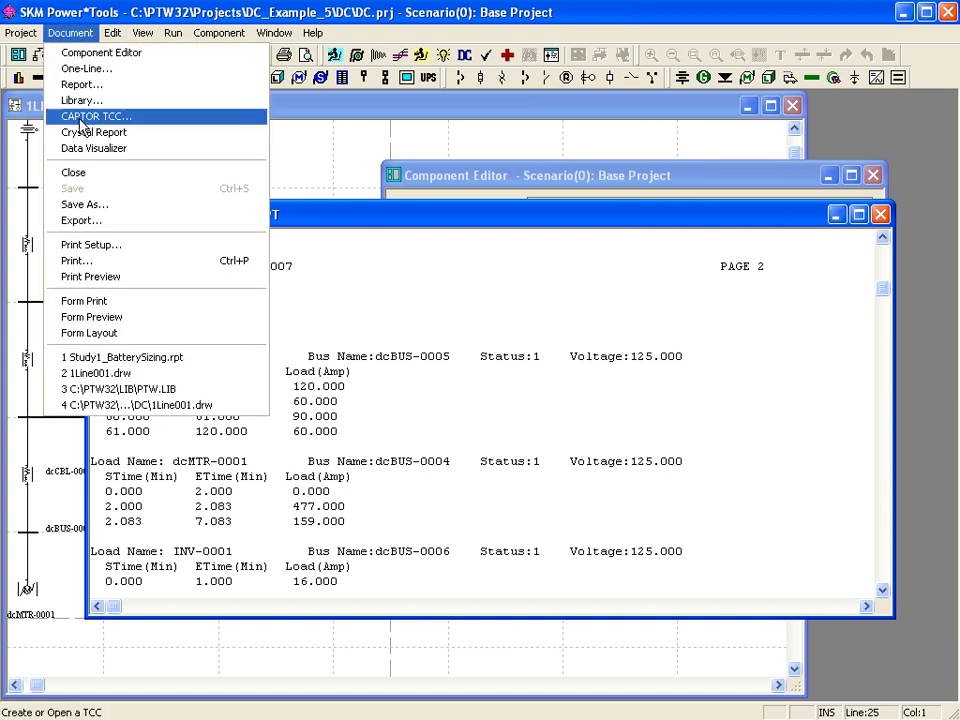
{"action": "left_click", "coordinate": [115, 277]}
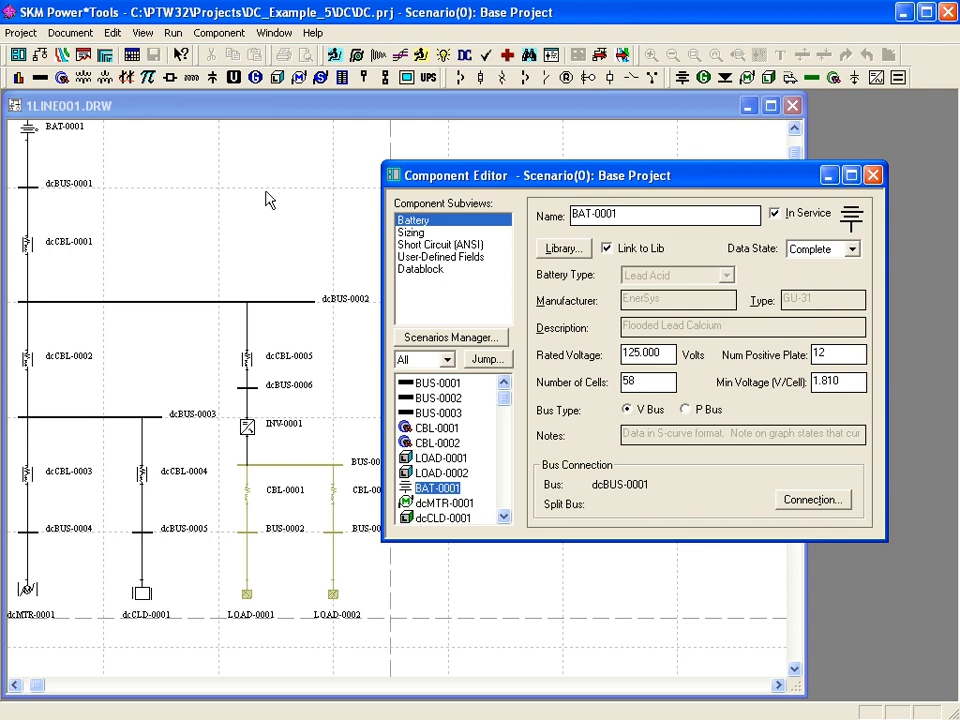
Open the DC System Analysis and select dcBUS-0001 as a bus for Study1's Load Flow
{"action": "left_click", "coordinate": [465, 55]}
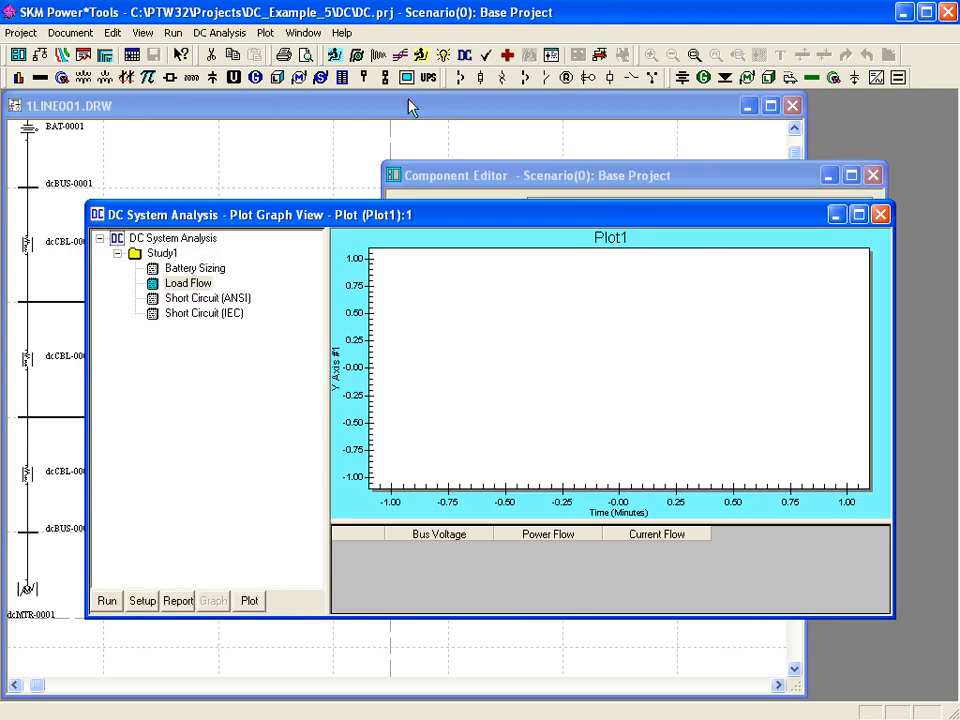
{"action": "left_click", "coordinate": [155, 285]}
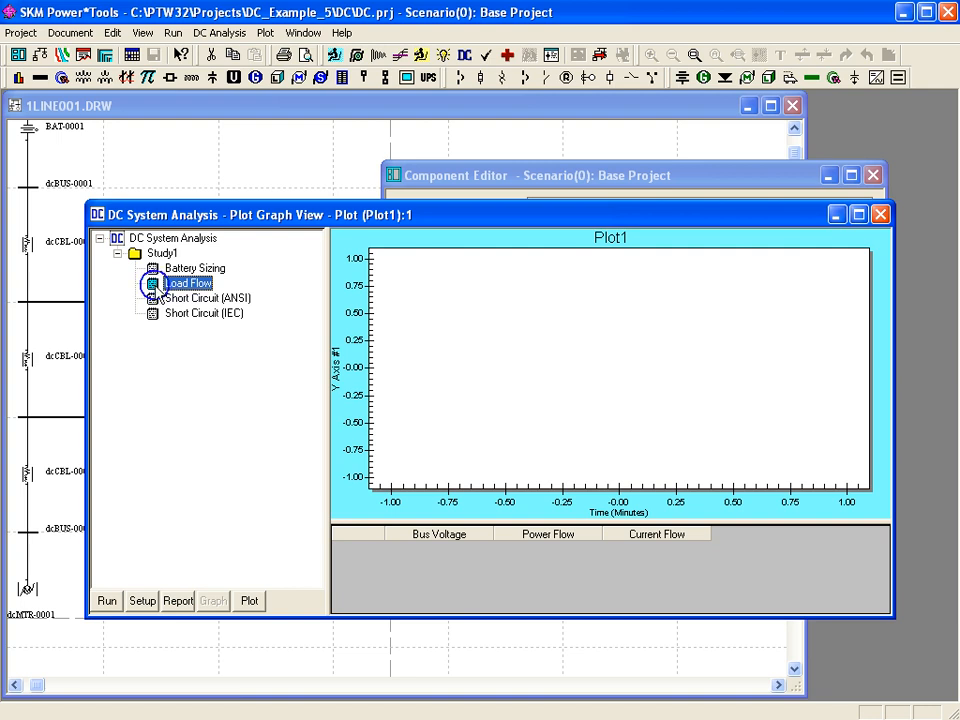
{"action": "right_click", "coordinate": [157, 287]}
{"action": "left_click", "coordinate": [197, 345]}
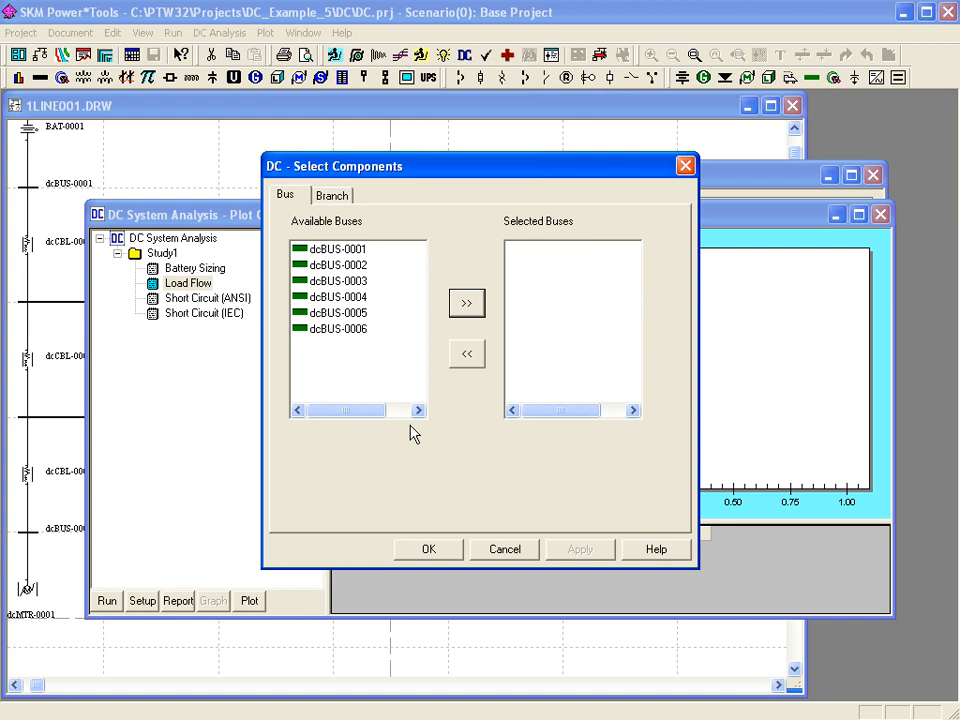
{"action": "double_click", "coordinate": [340, 252]}
Add the branches dcCBL-0001, dcCBL-0003, dcCBL-0004 and dcCBL-0005 to the Load Flow's selected components and accept the selection
{"action": "left_click", "coordinate": [335, 196]}
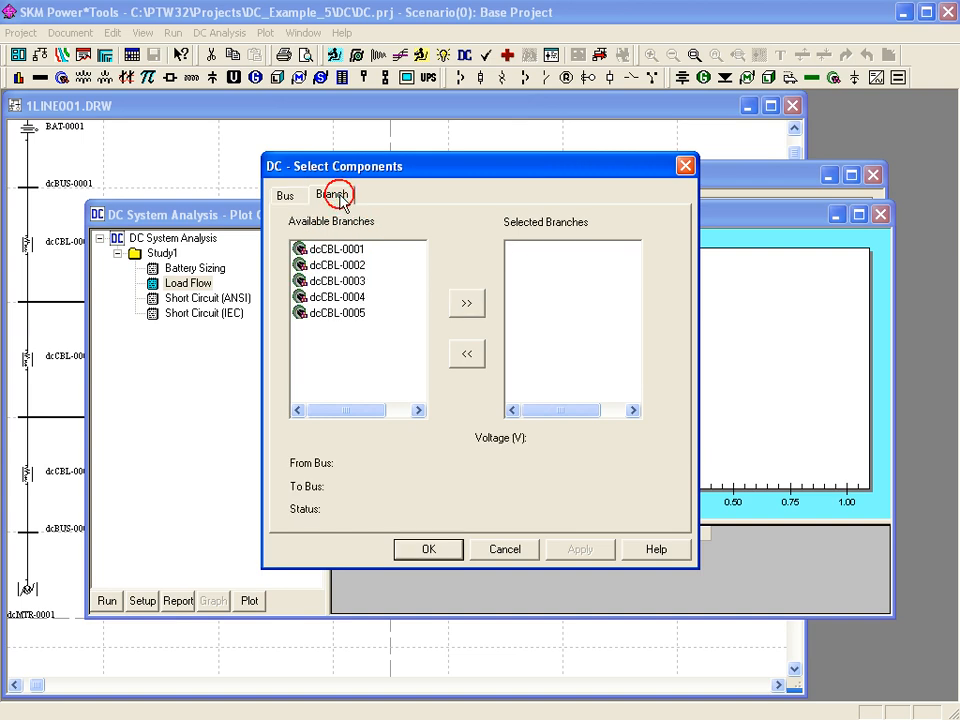
{"action": "double_click", "coordinate": [338, 251]}
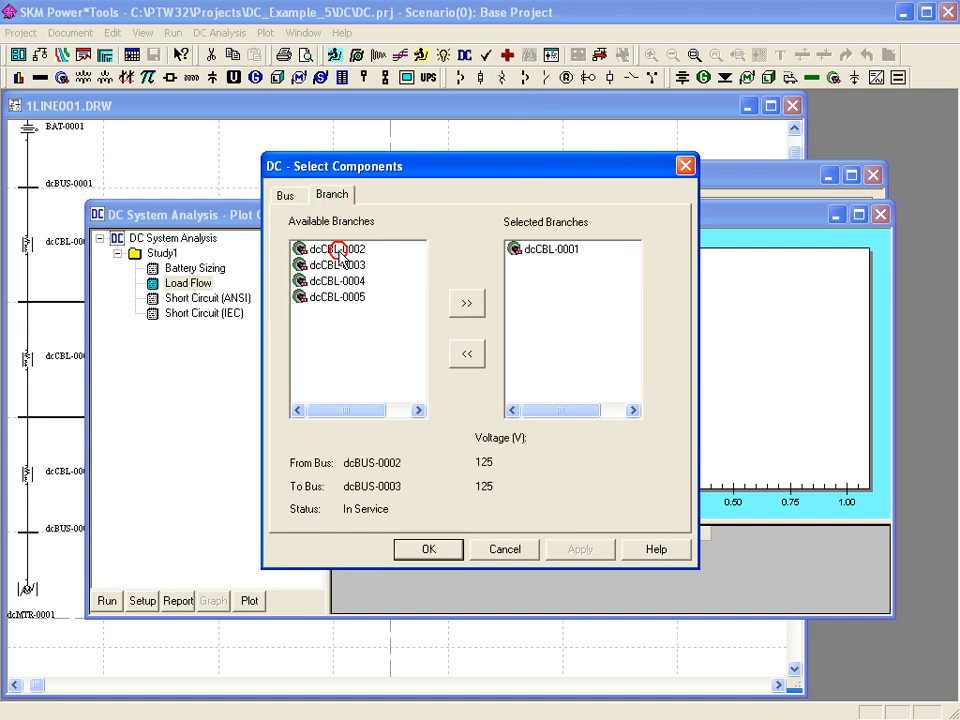
{"action": "double_click", "coordinate": [343, 265]}
{"action": "double_click", "coordinate": [343, 266]}
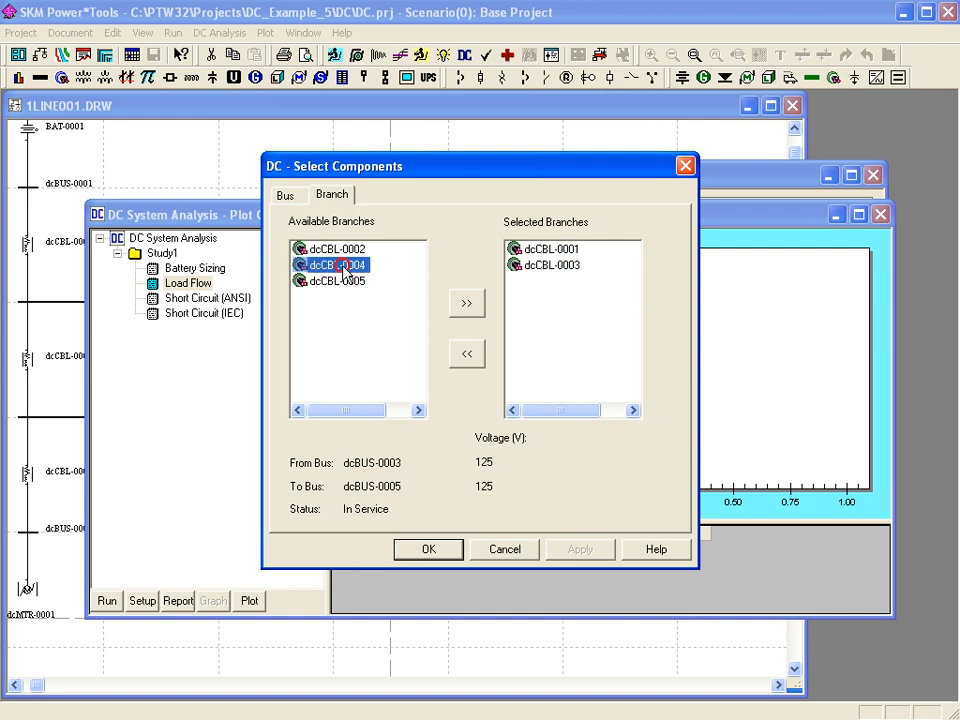
{"action": "double_click", "coordinate": [346, 266]}
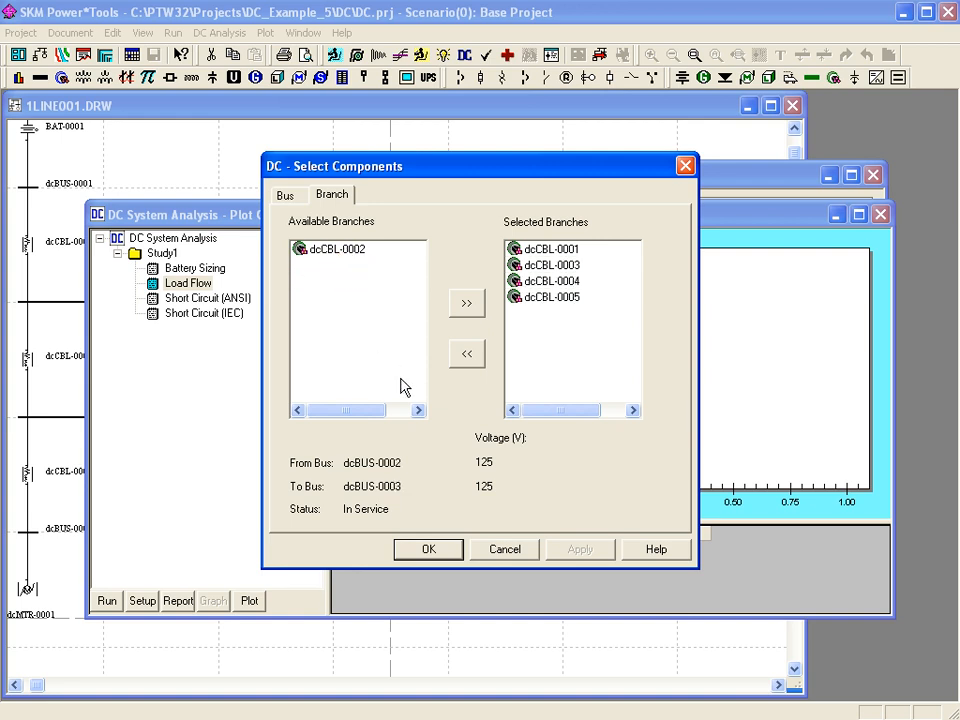
{"action": "left_click", "coordinate": [434, 549]}
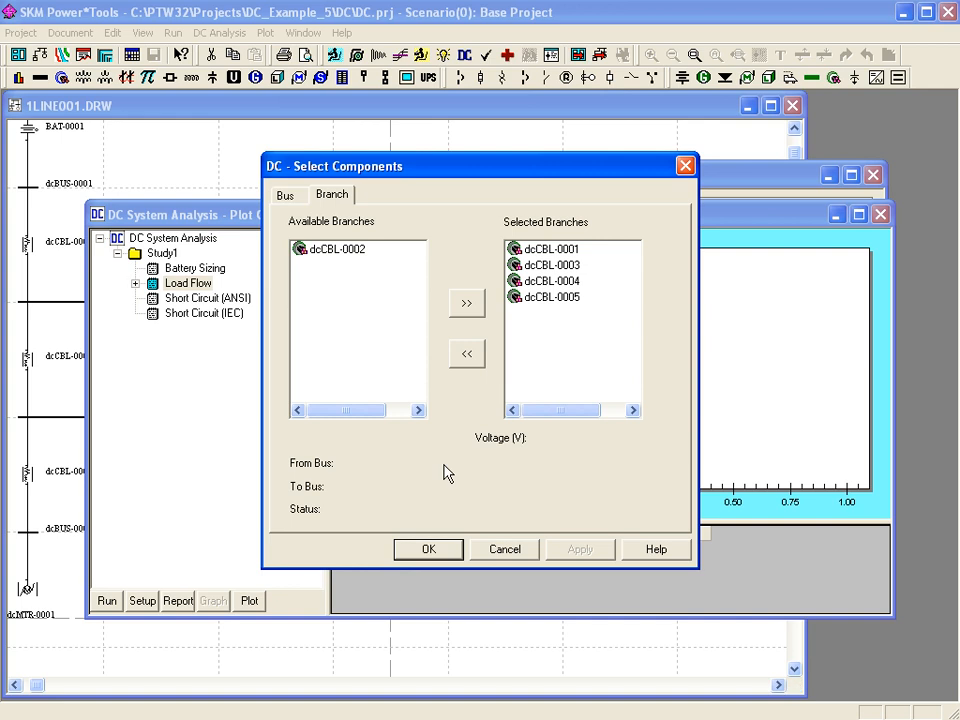
{"action": "left_click", "coordinate": [429, 550]}
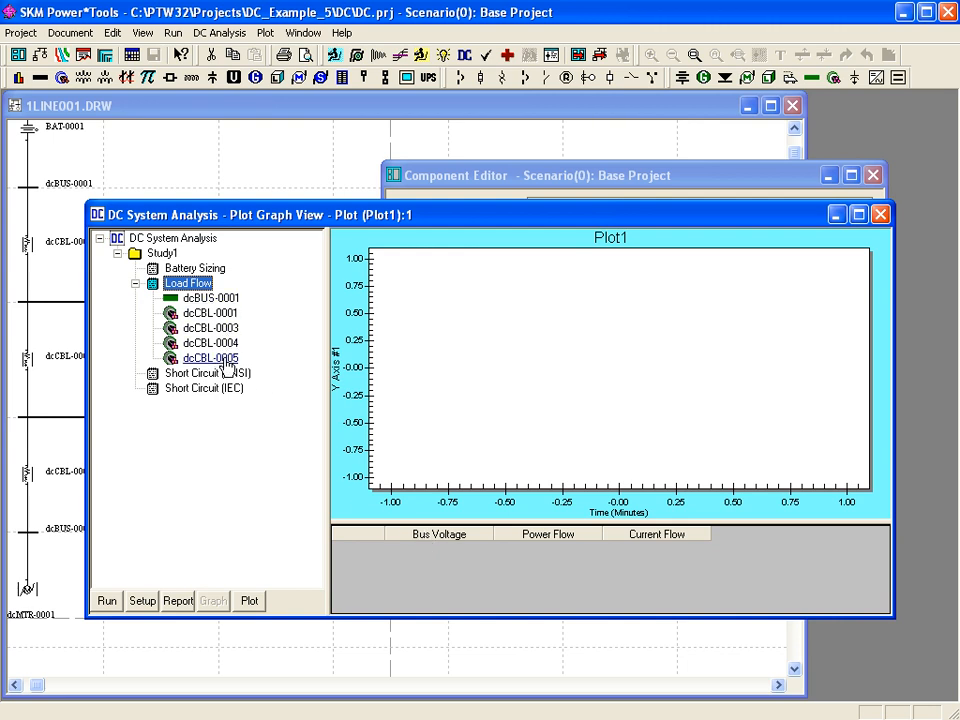
In the DC study's load flow setup, set the branch voltage drop to 1 %
{"action": "left_click", "coordinate": [142, 601]}
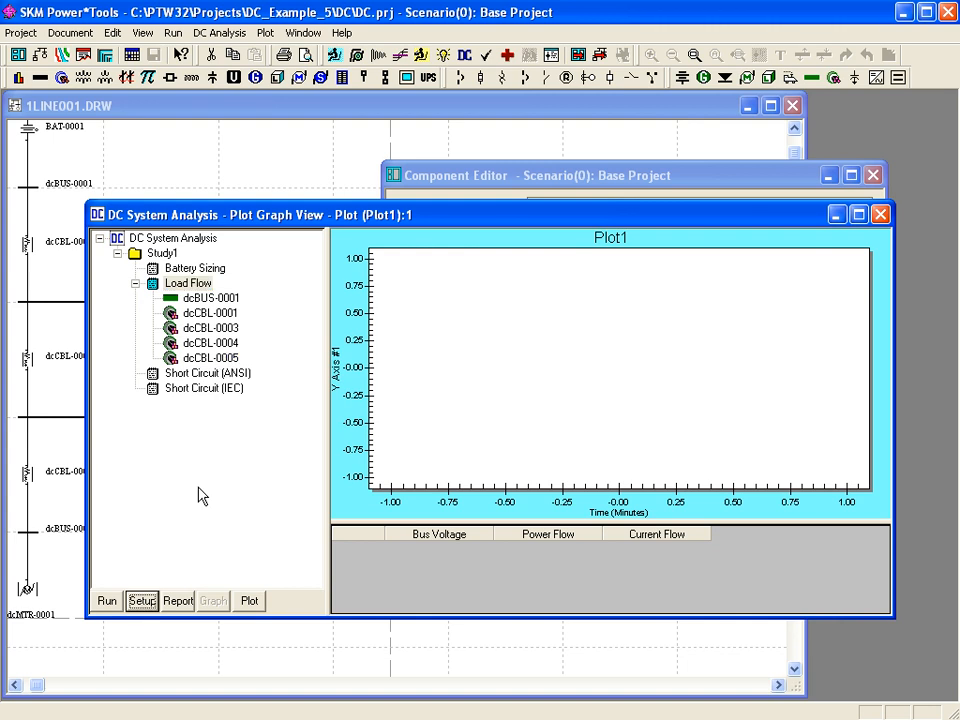
{"action": "left_click", "coordinate": [142, 601]}
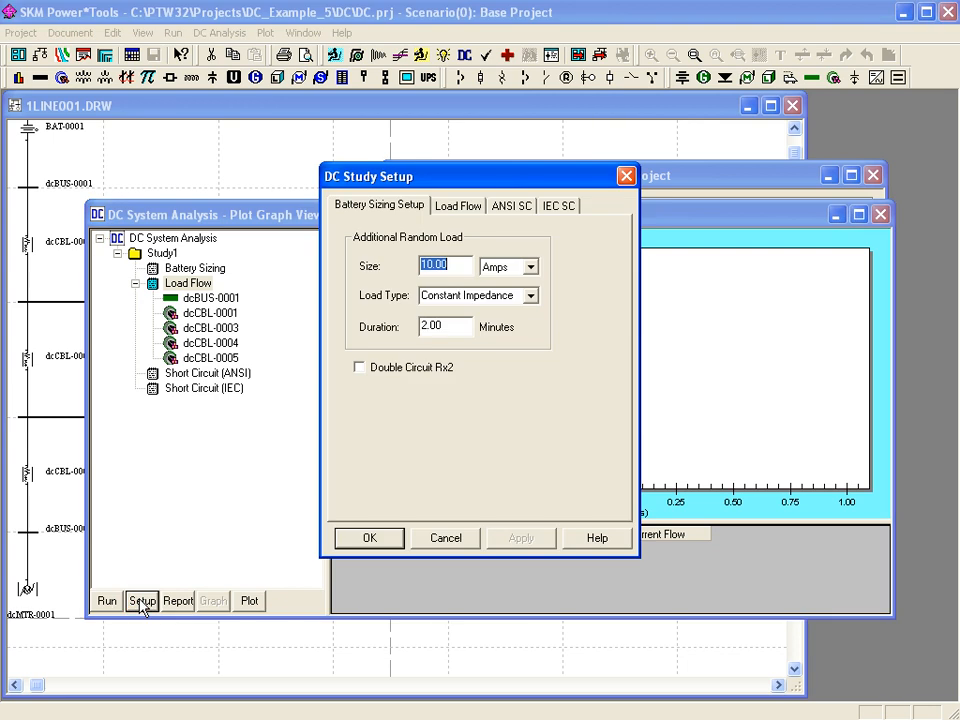
{"action": "left_click", "coordinate": [445, 207]}
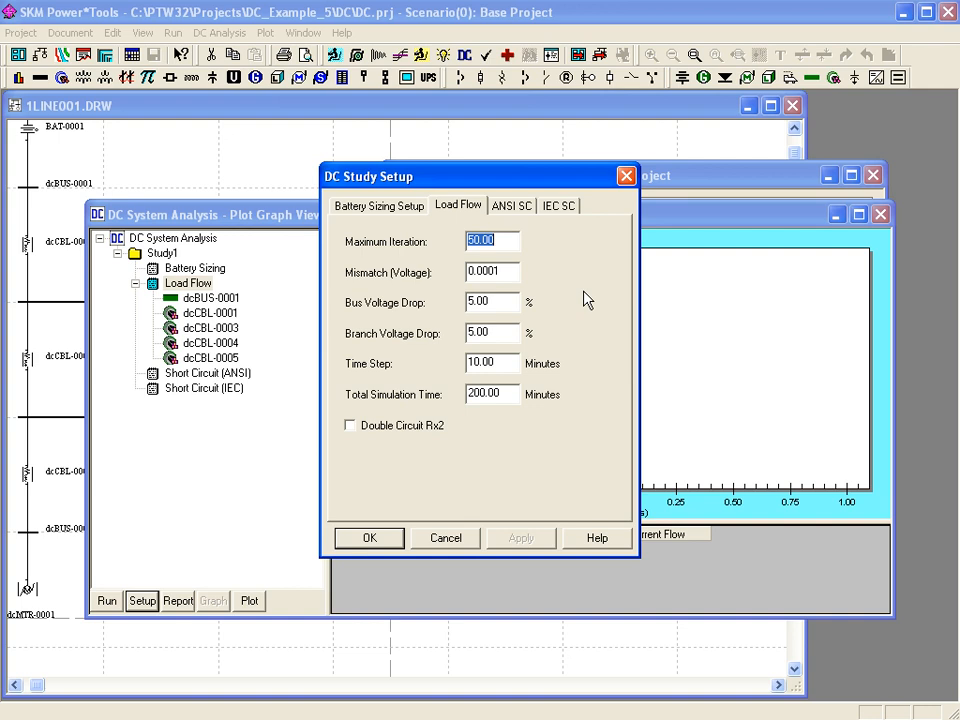
{"action": "left_click", "coordinate": [504, 333]}
{"action": "left_click_drag", "start_coordinate": [504, 333], "coordinate": [450, 352]}
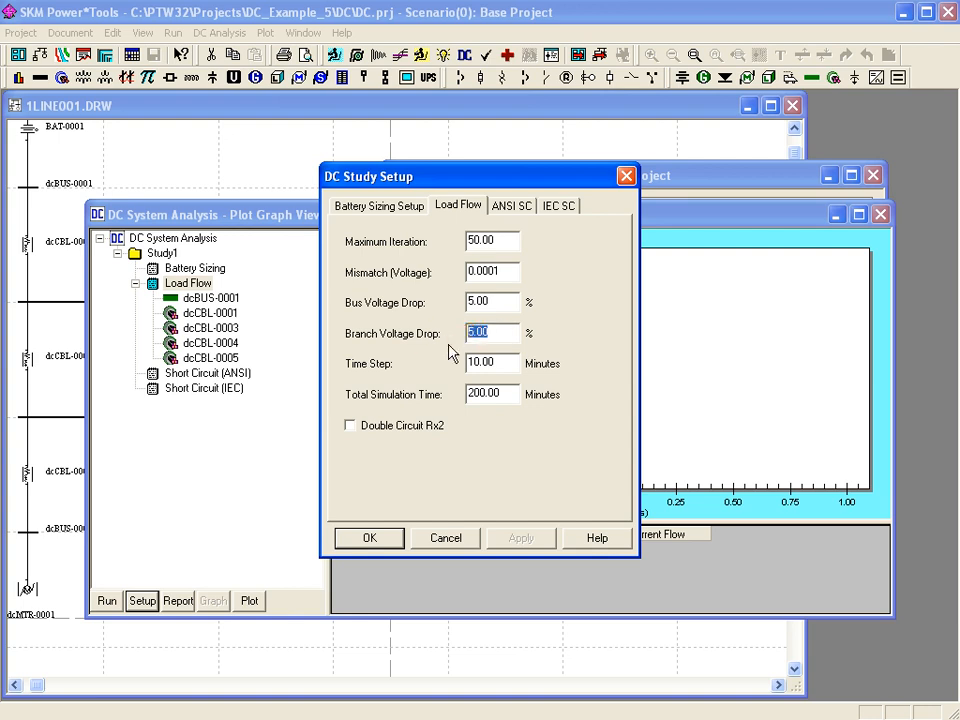
{"action": "type", "text": "1"}
Set the load flow time step to 1 minute and total simulation time to 150 minutes, and enable Double Circuit Rx2
{"action": "left_click", "coordinate": [501, 363]}
{"action": "double_click", "coordinate": [462, 362]}
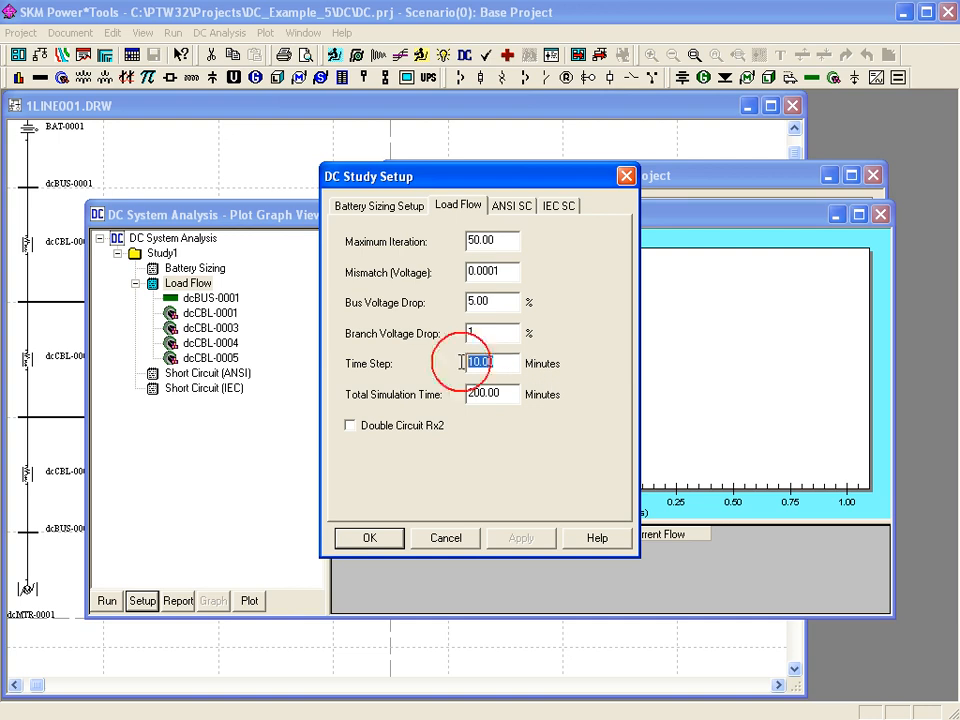
{"action": "type", "text": "1"}
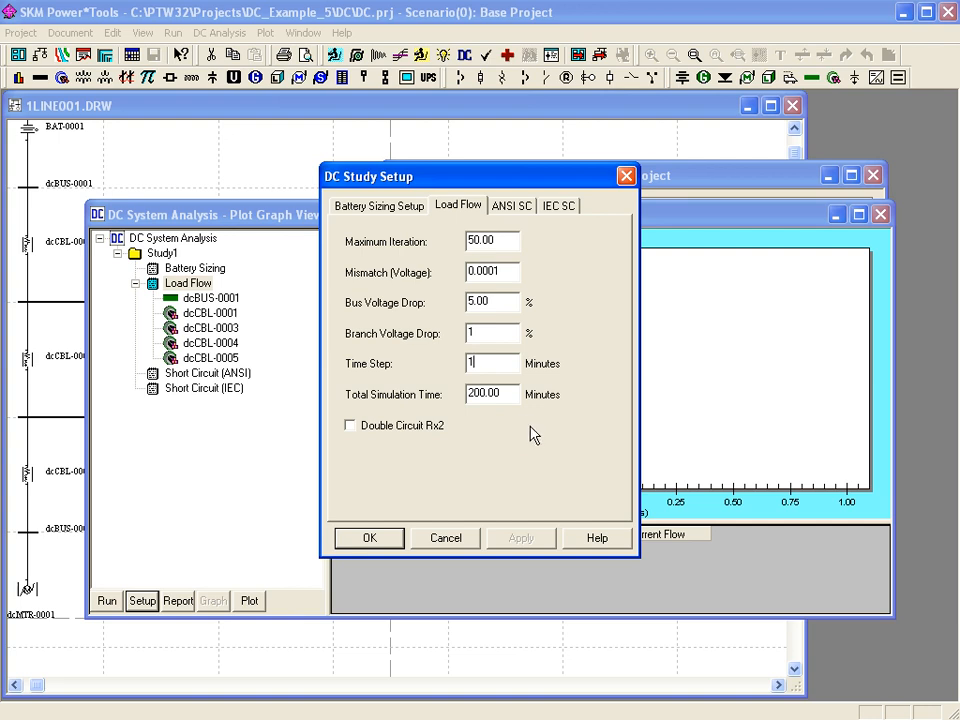
{"action": "double_click", "coordinate": [500, 396]}
{"action": "type", "text": "150"}
{"action": "left_click", "coordinate": [412, 426]}
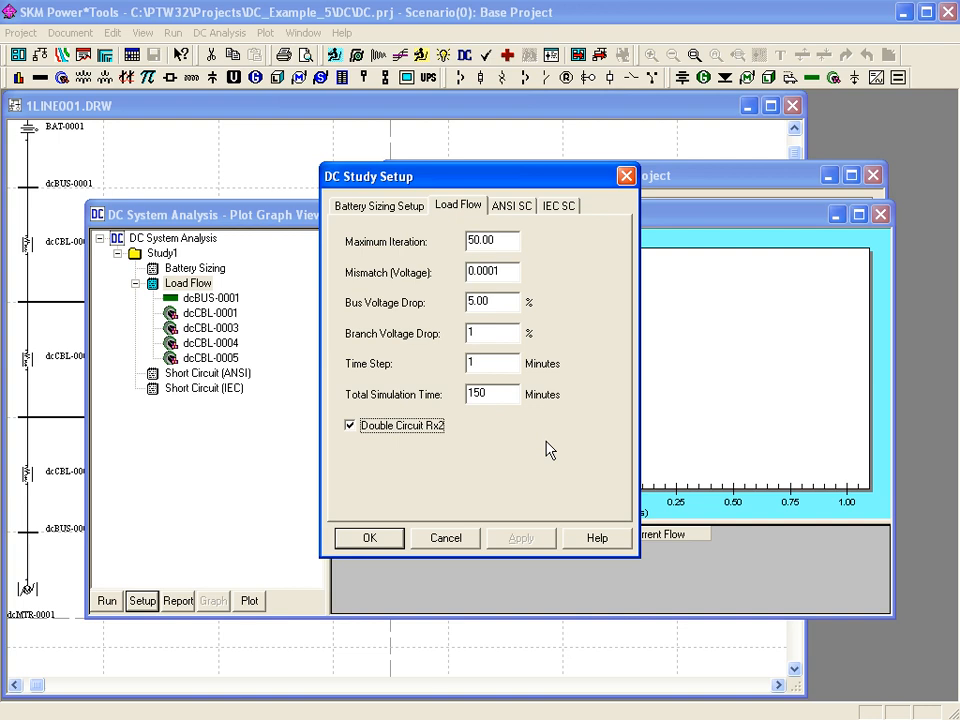
{"action": "left_click", "coordinate": [385, 539]}
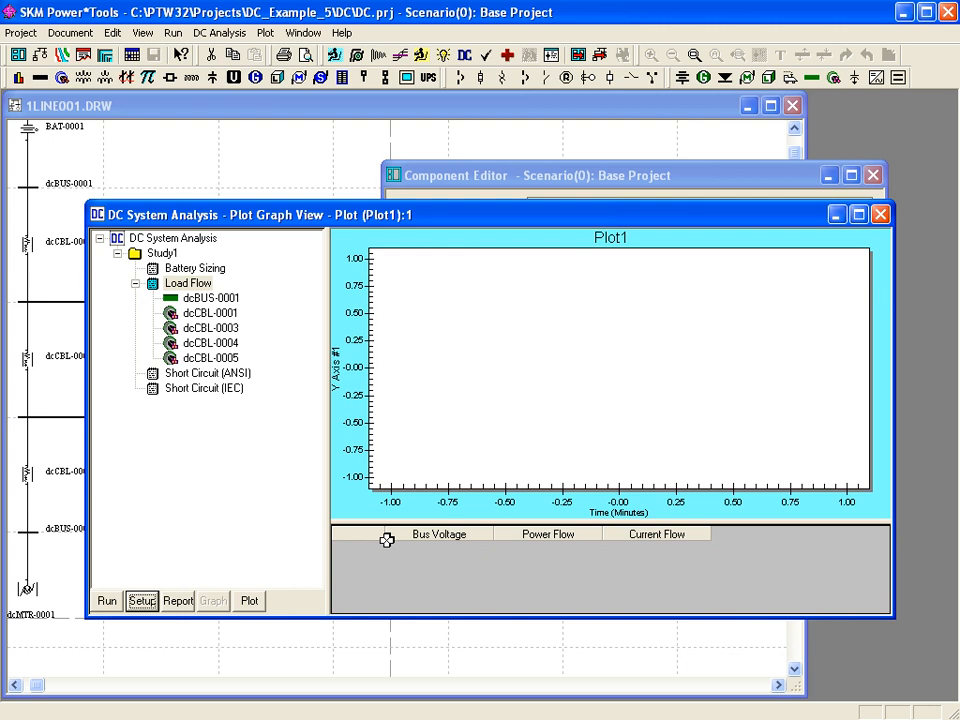
Run the Load Flow study, accepting the distributed AC emergency loads, and plot dcBUS-0001's bus voltage in Plot1
{"action": "left_click", "coordinate": [158, 285]}
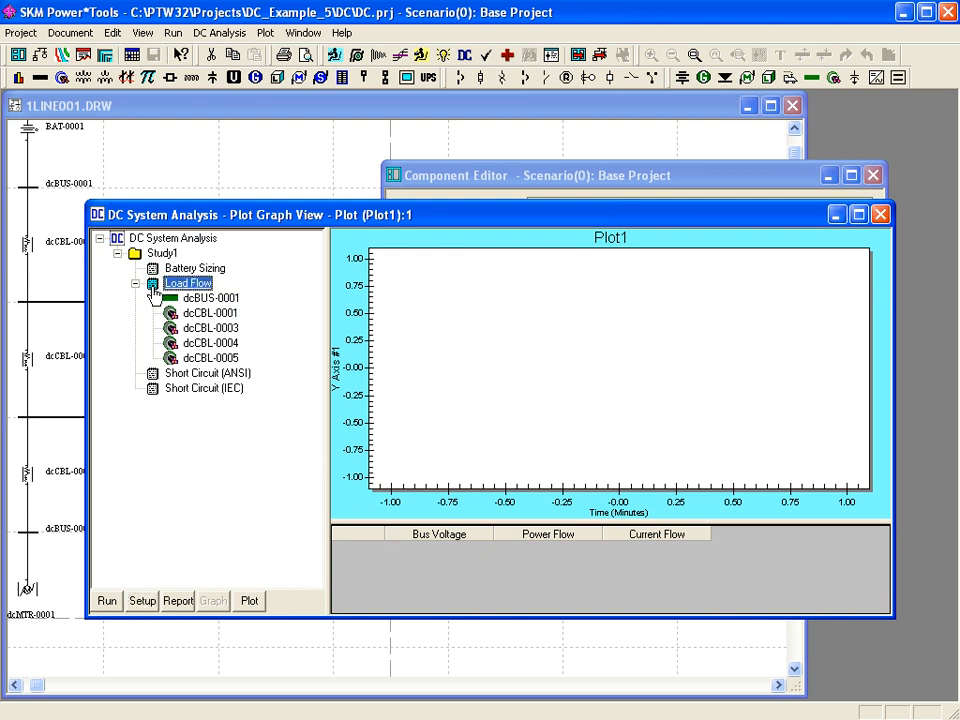
{"action": "left_click", "coordinate": [107, 602]}
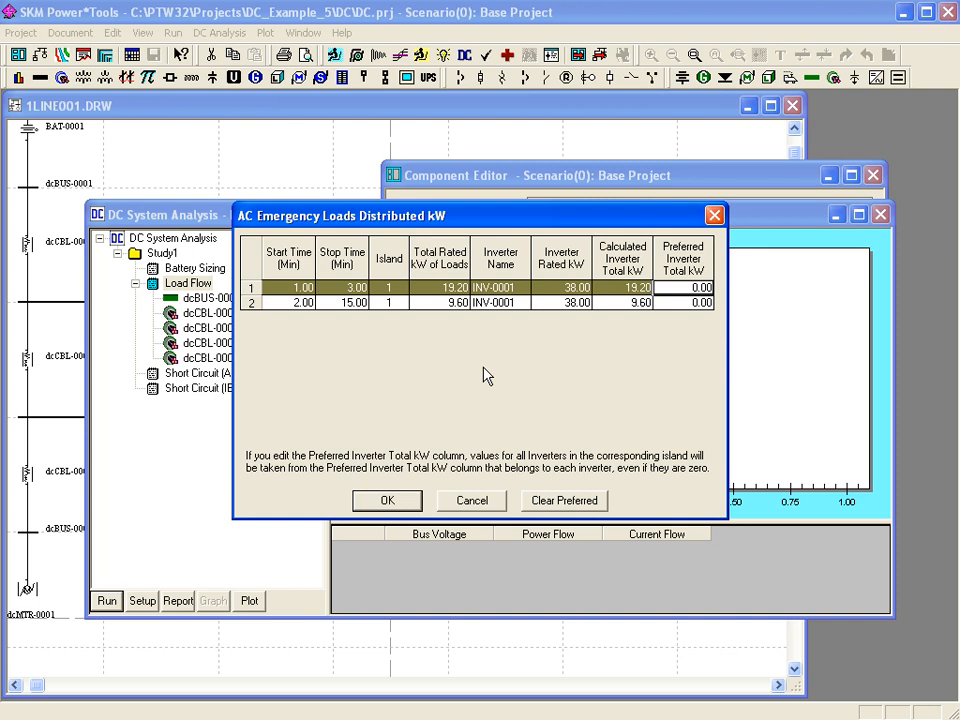
{"action": "left_click", "coordinate": [397, 503]}
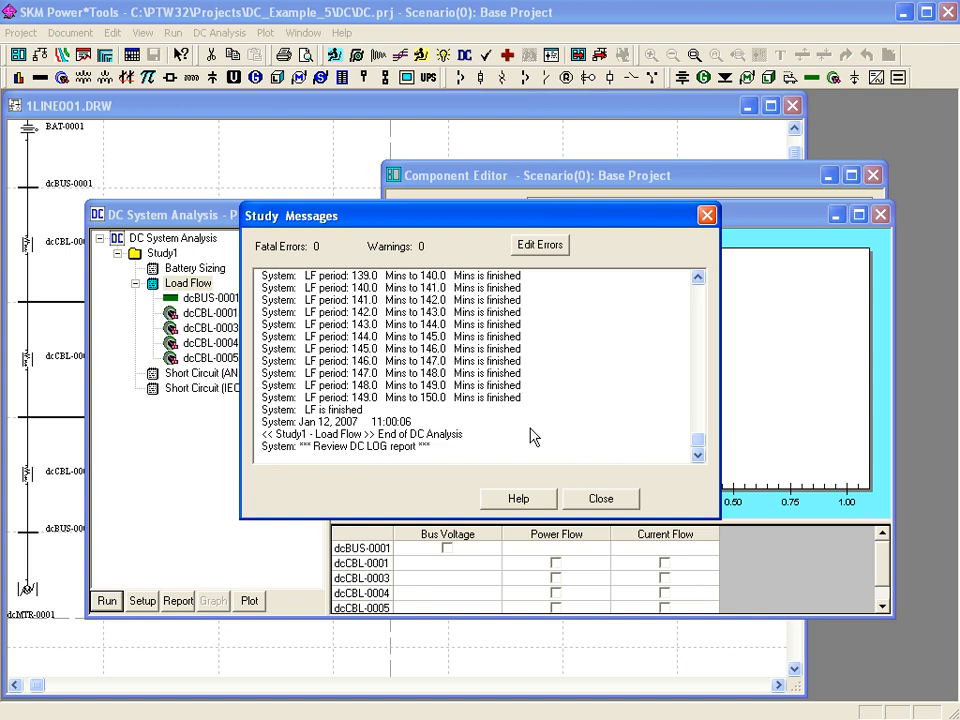
{"action": "left_click", "coordinate": [600, 498]}
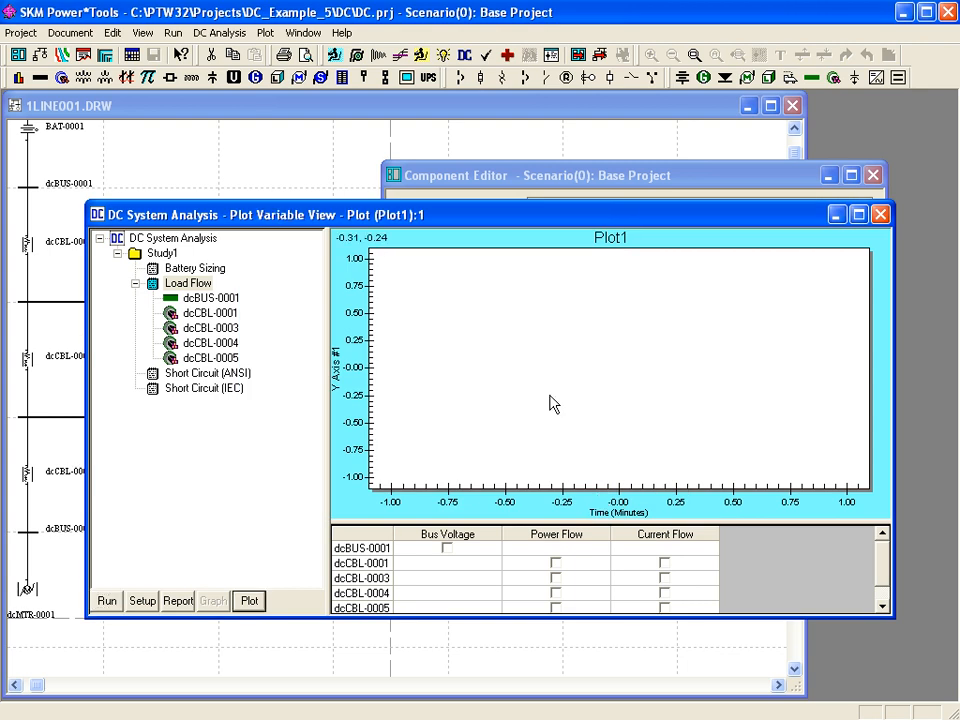
{"action": "left_click", "coordinate": [447, 549]}
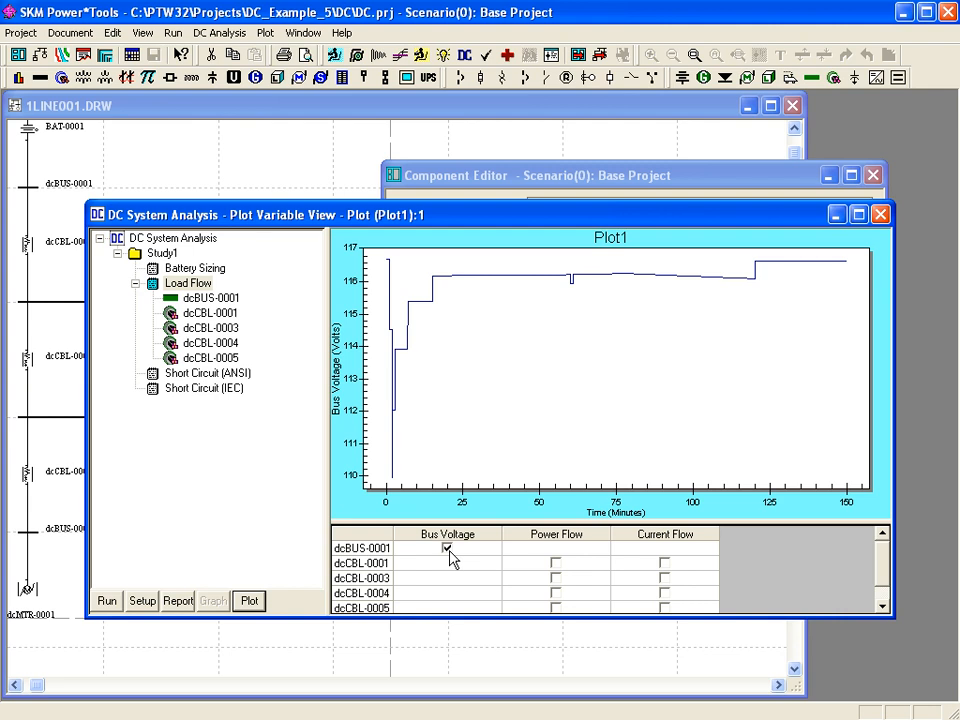
{"action": "left_click", "coordinate": [490, 427]}
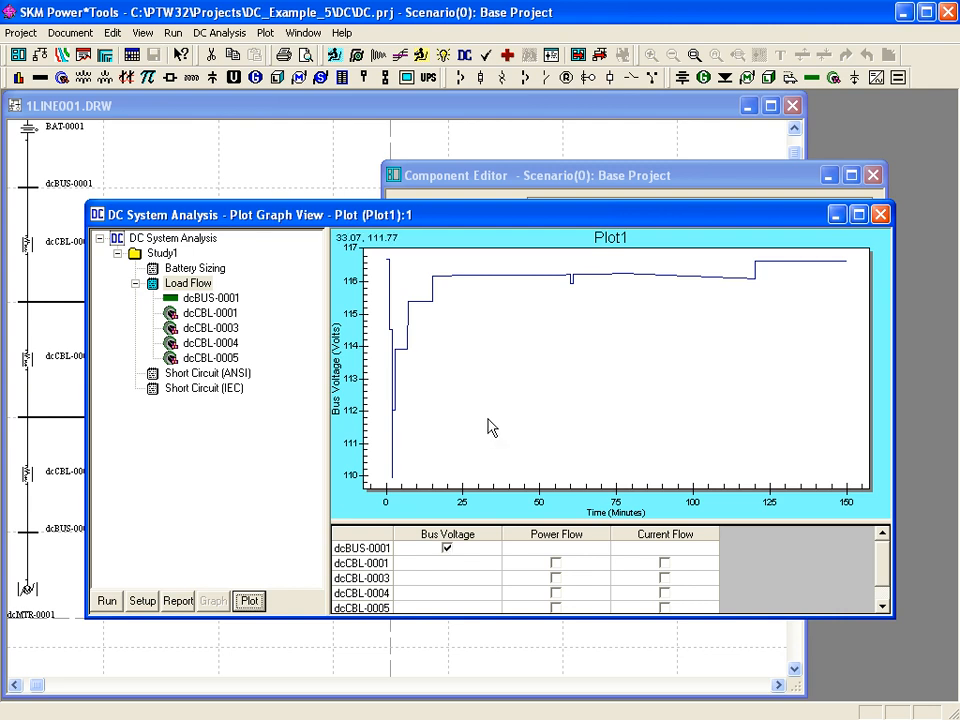
Create a new plot named Battery Voltage and show the bus voltage of dcBUS-0001 in it
{"action": "left_click", "coordinate": [249, 600]}
{"action": "type", "text": "Battery"}
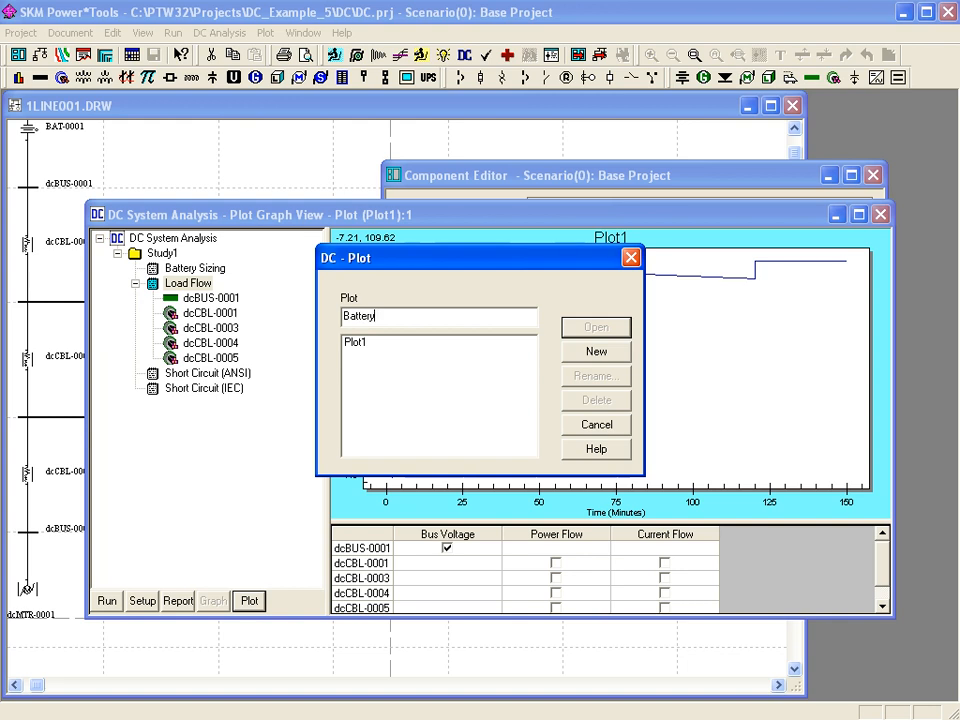
{"action": "type", "text": " Voltage"}
{"action": "left_click", "coordinate": [594, 351]}
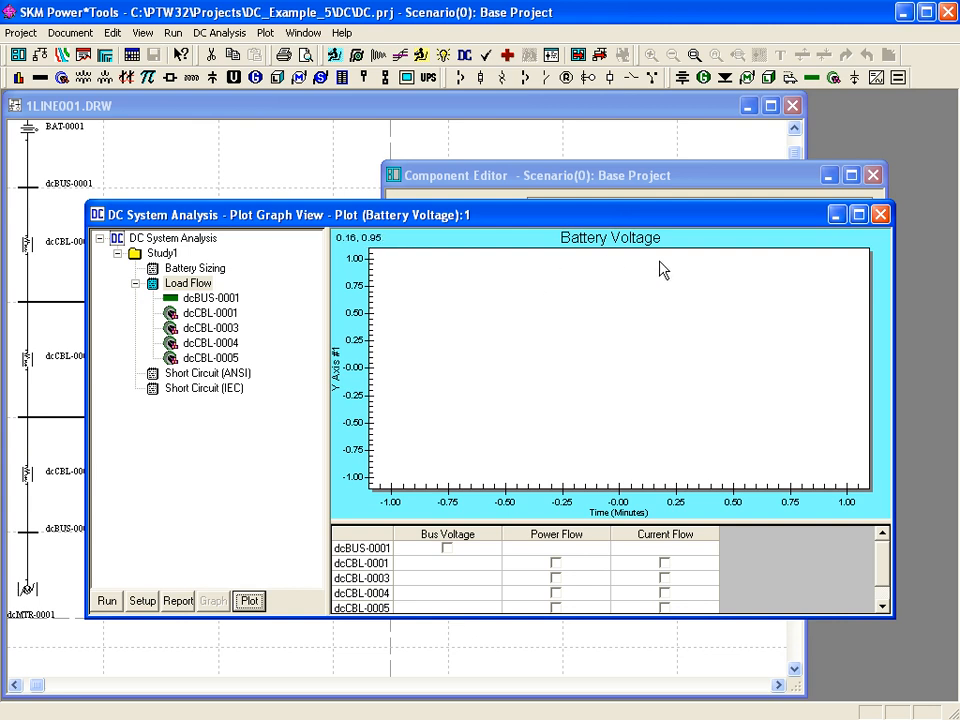
{"action": "left_click", "coordinate": [447, 549]}
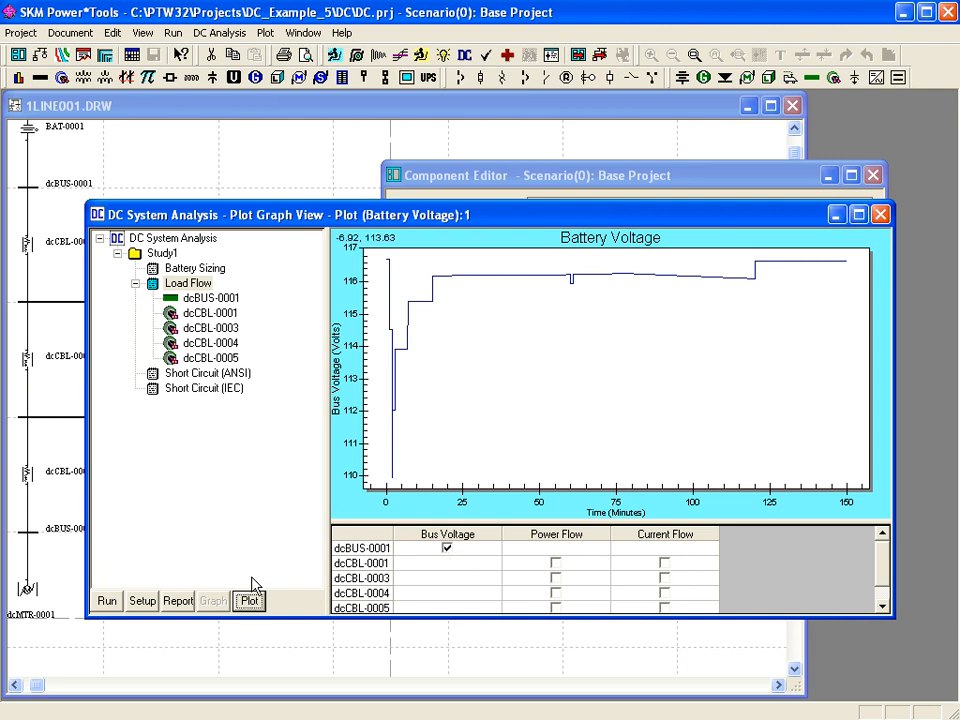
Create a new plot named Load Flow Current and show the current flow of dcCBL-0001 in it
{"action": "left_click", "coordinate": [250, 601]}
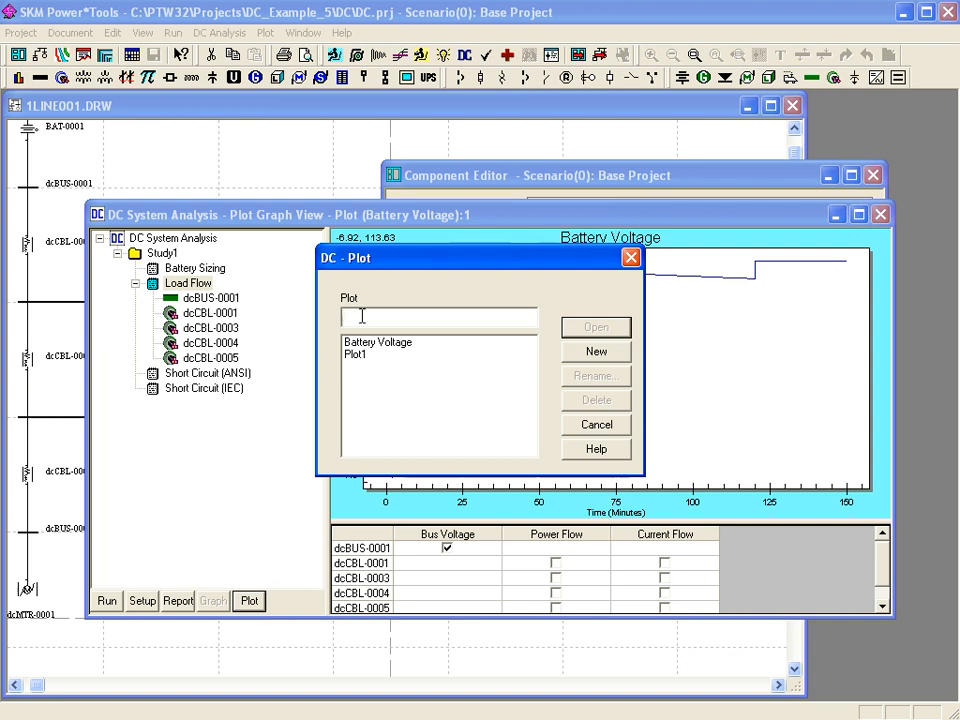
{"action": "type", "text": "Load Flow Cu"}
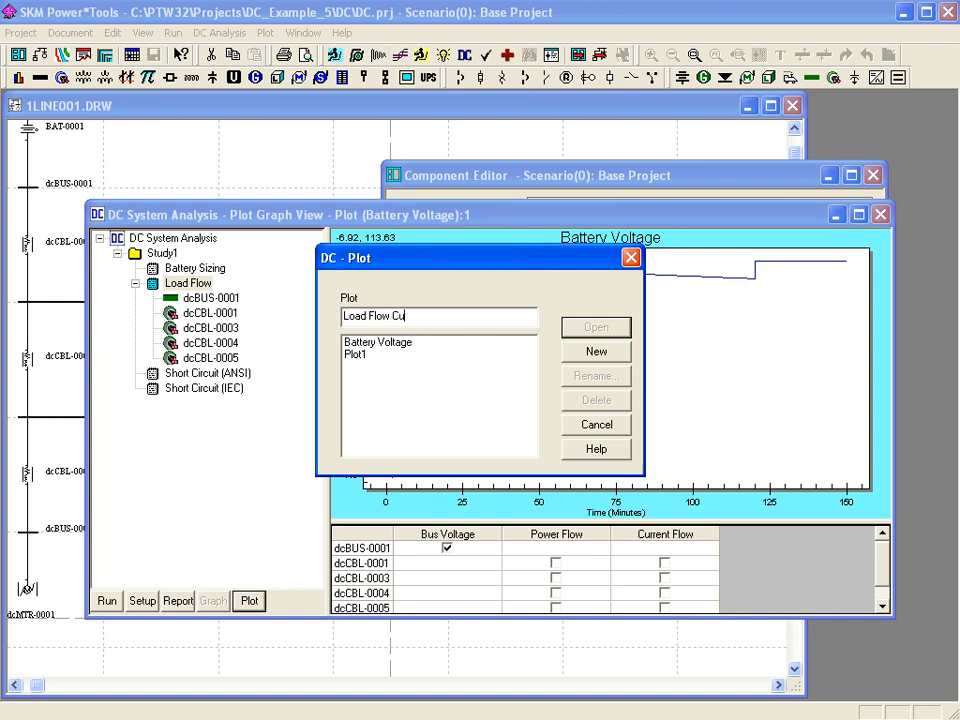
{"action": "type", "text": "rrent"}
{"action": "left_click", "coordinate": [568, 352]}
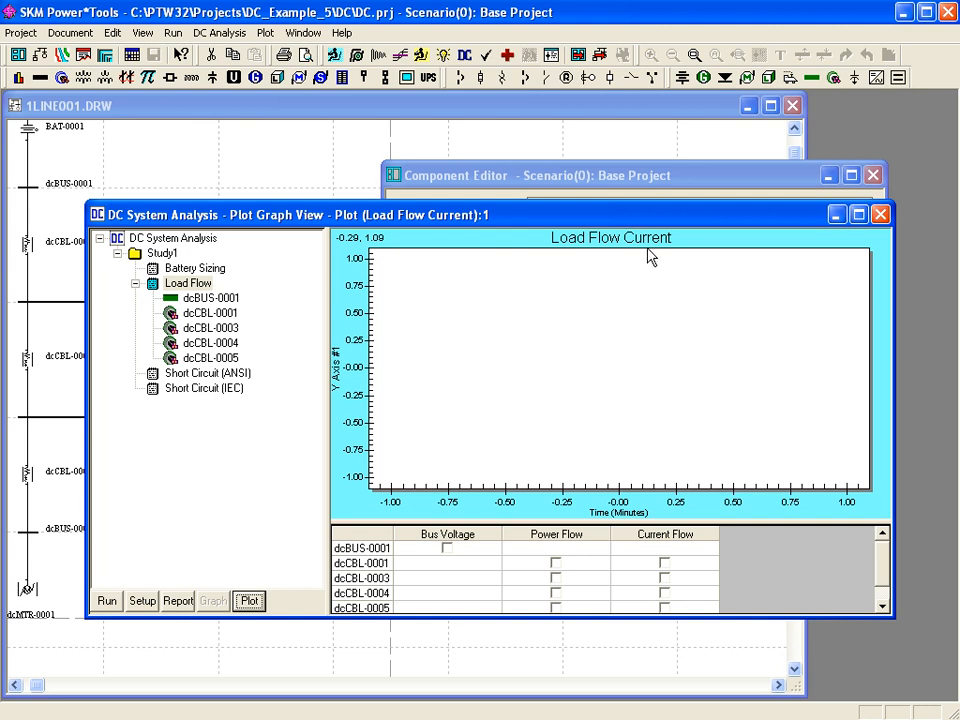
{"action": "left_click", "coordinate": [664, 564]}
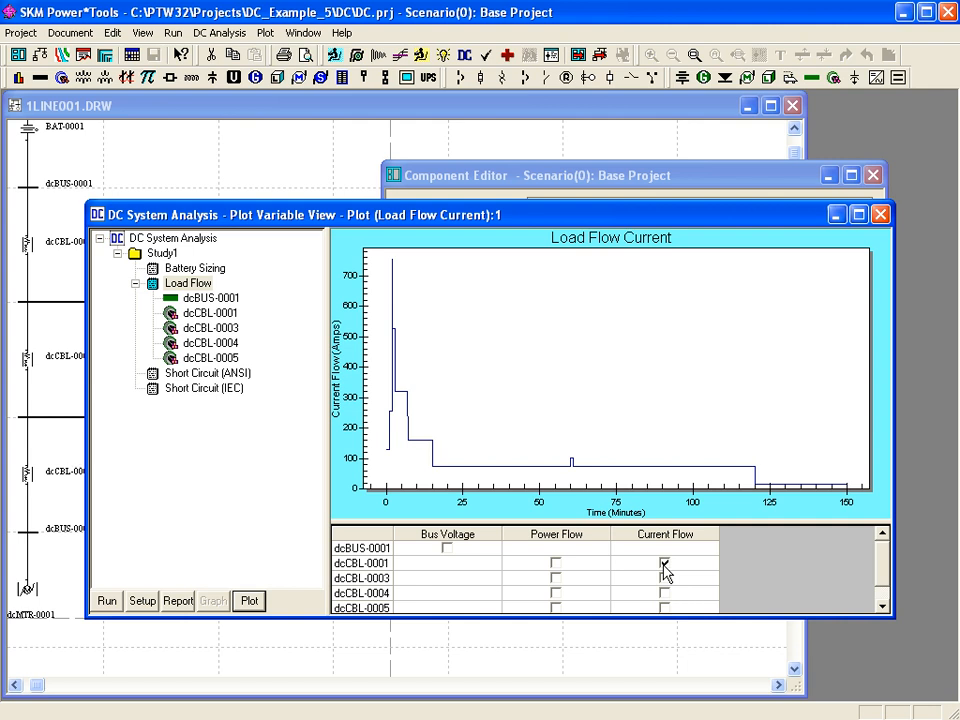
Replace dcCBL-0001 in the Load Flow Current plot with the current flows of dcCBL-0003, dcCBL-0004 and dcCBL-0005
{"action": "scroll", "coordinate": [696, 560], "scroll_direction": "down", "scroll_amount": 1}
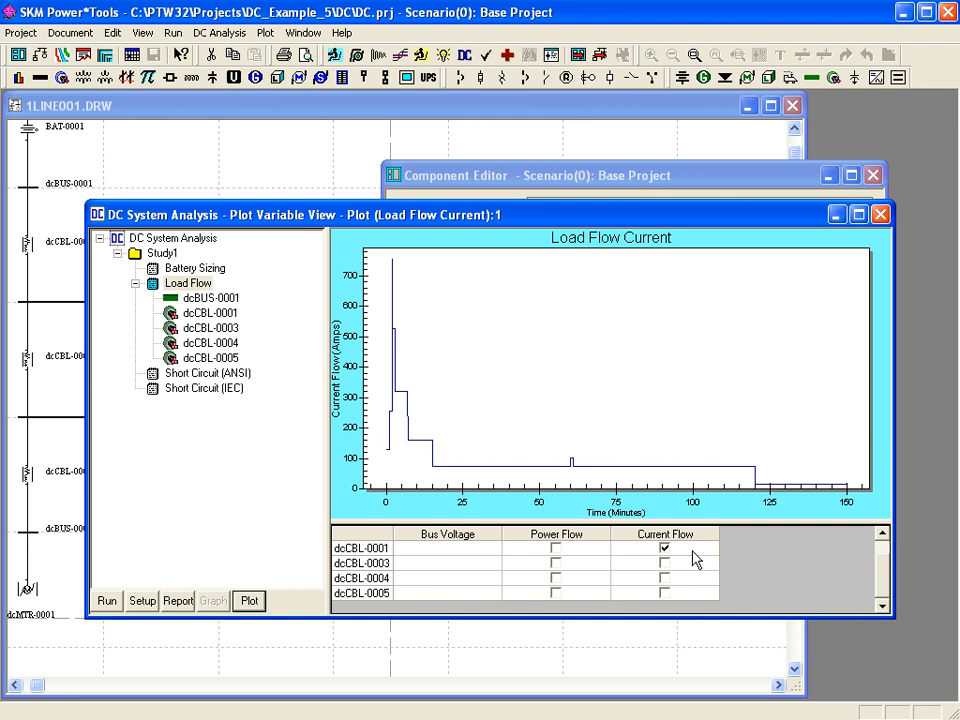
{"action": "left_click", "coordinate": [664, 549]}
{"action": "left_click", "coordinate": [664, 594]}
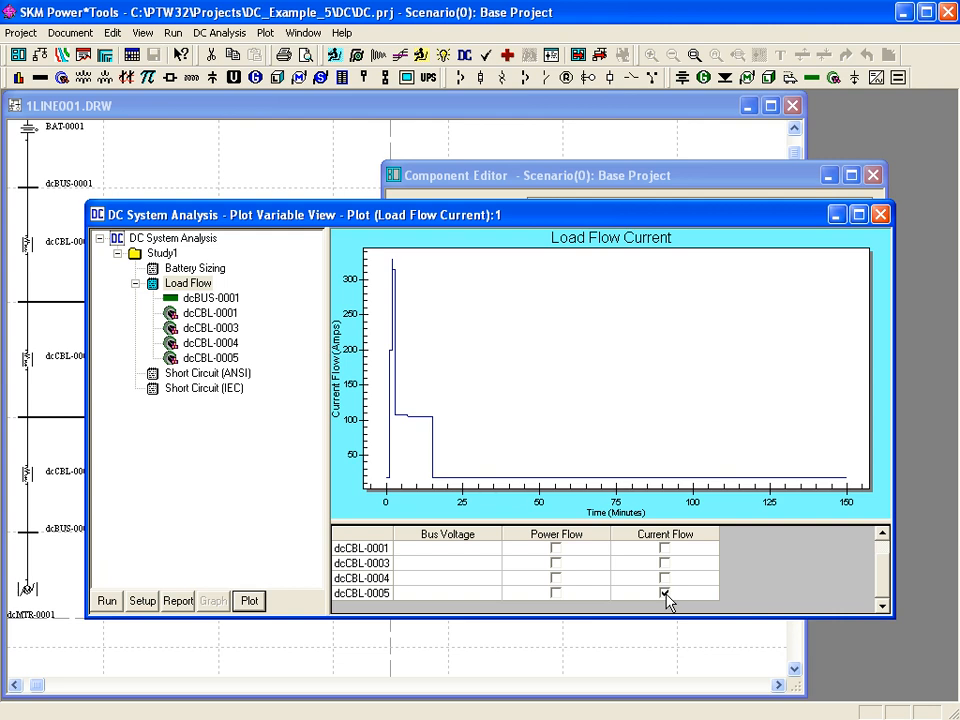
{"action": "left_click", "coordinate": [665, 594]}
{"action": "left_click", "coordinate": [664, 592]}
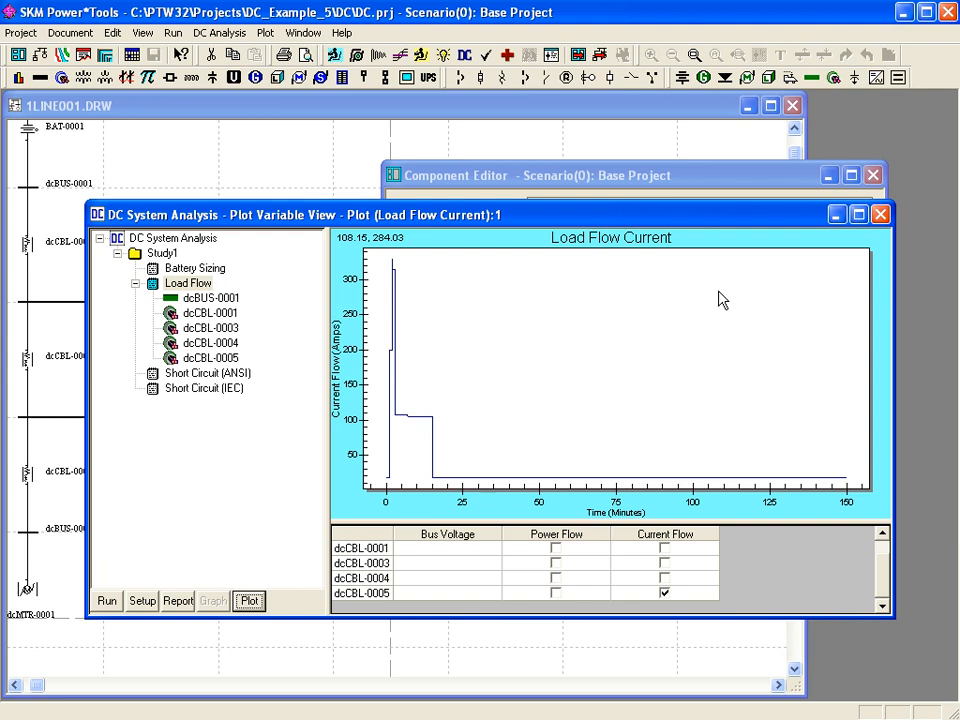
{"action": "left_click", "coordinate": [665, 563]}
{"action": "left_click", "coordinate": [665, 578]}
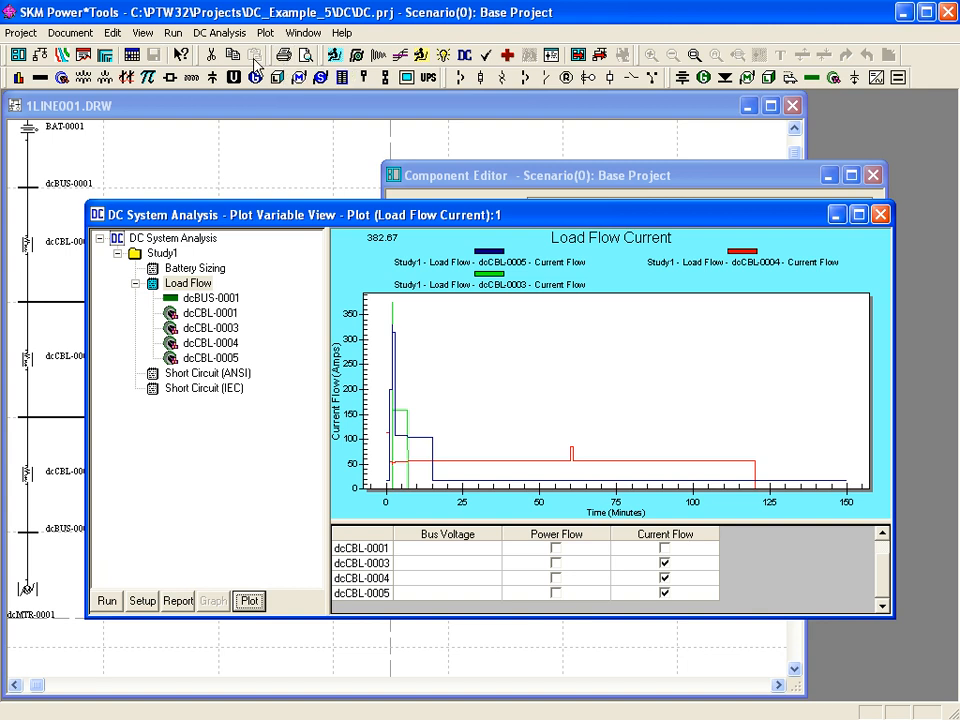
Set the print orientation for the Load Flow Current plot to Landscape
{"action": "left_click", "coordinate": [68, 33]}
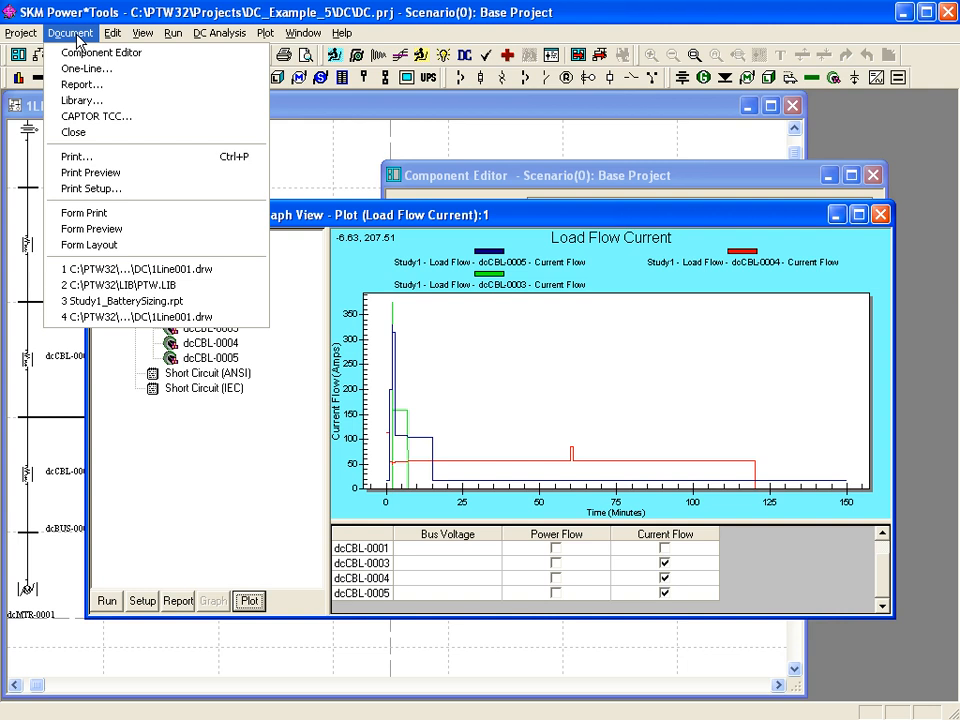
{"action": "left_click", "coordinate": [72, 188]}
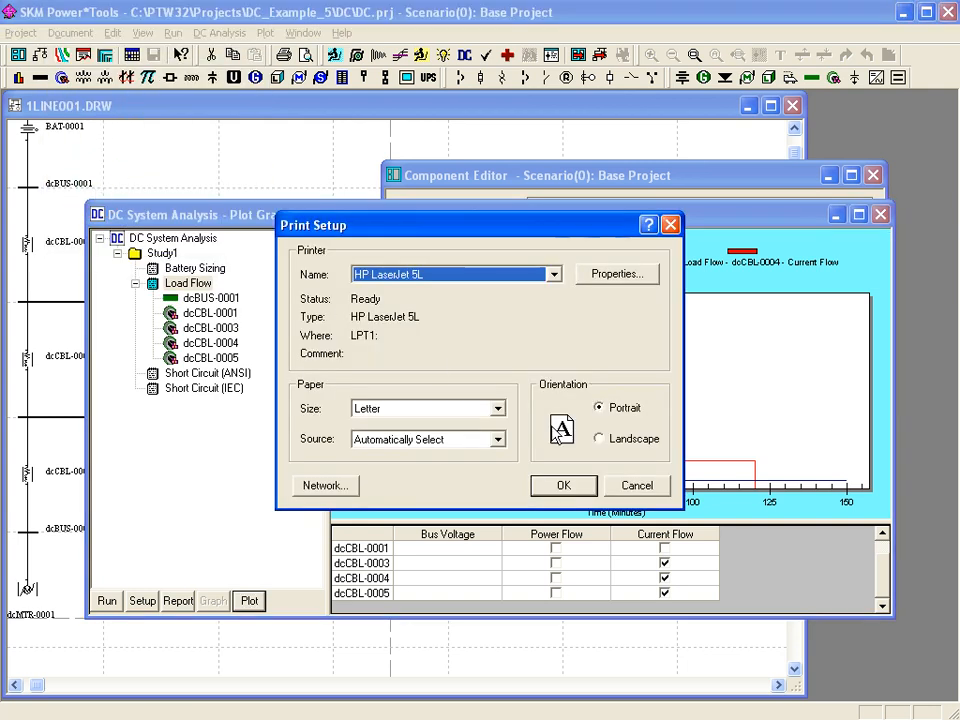
{"action": "left_click", "coordinate": [599, 439]}
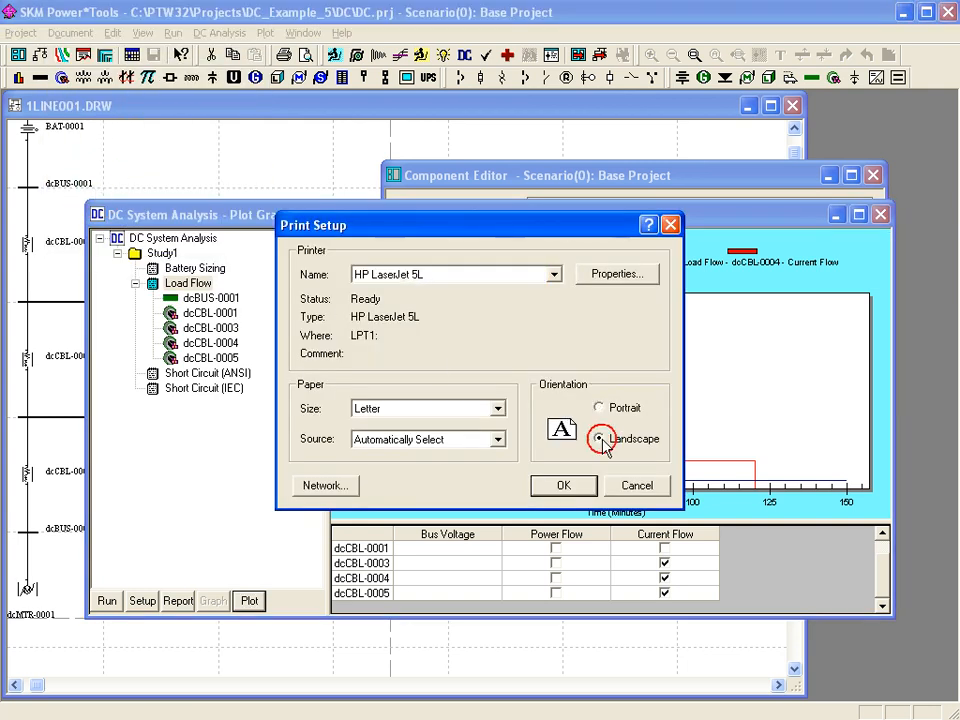
{"action": "left_click", "coordinate": [577, 488]}
Preview the printout of the Load Flow Current plot, close the preview and open the Load Flow study's report
{"action": "left_click", "coordinate": [70, 34]}
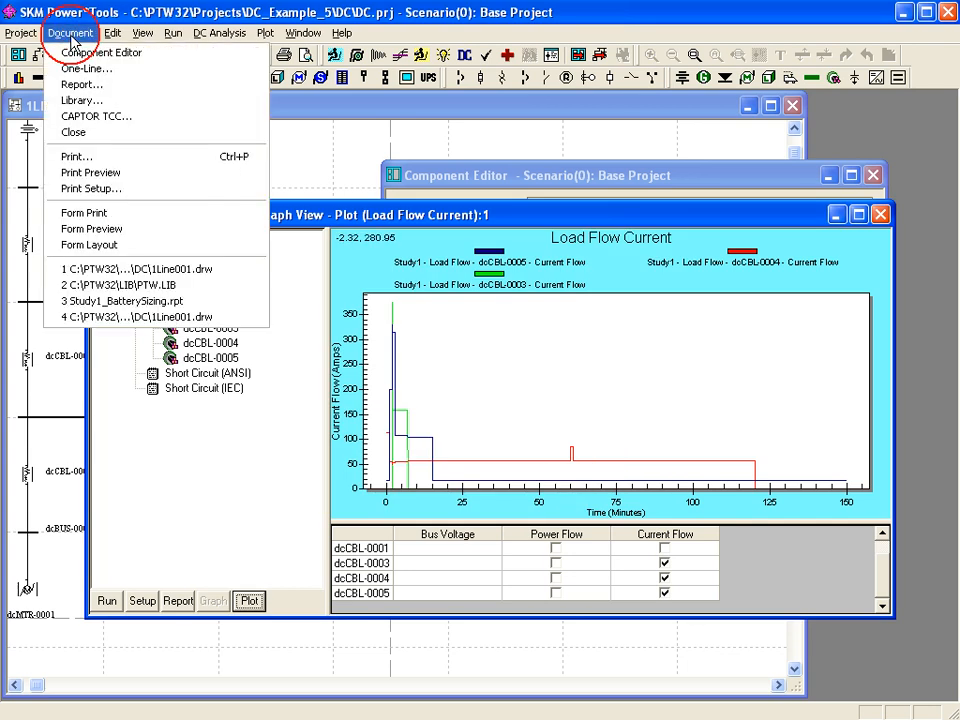
{"action": "left_click", "coordinate": [90, 172]}
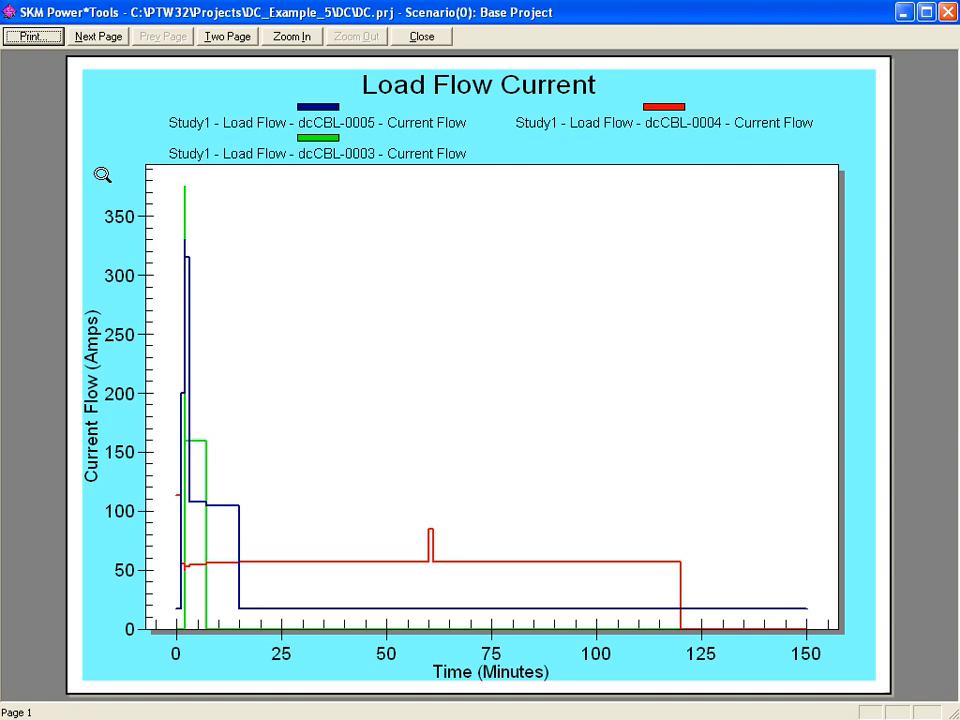
{"action": "left_click", "coordinate": [421, 37]}
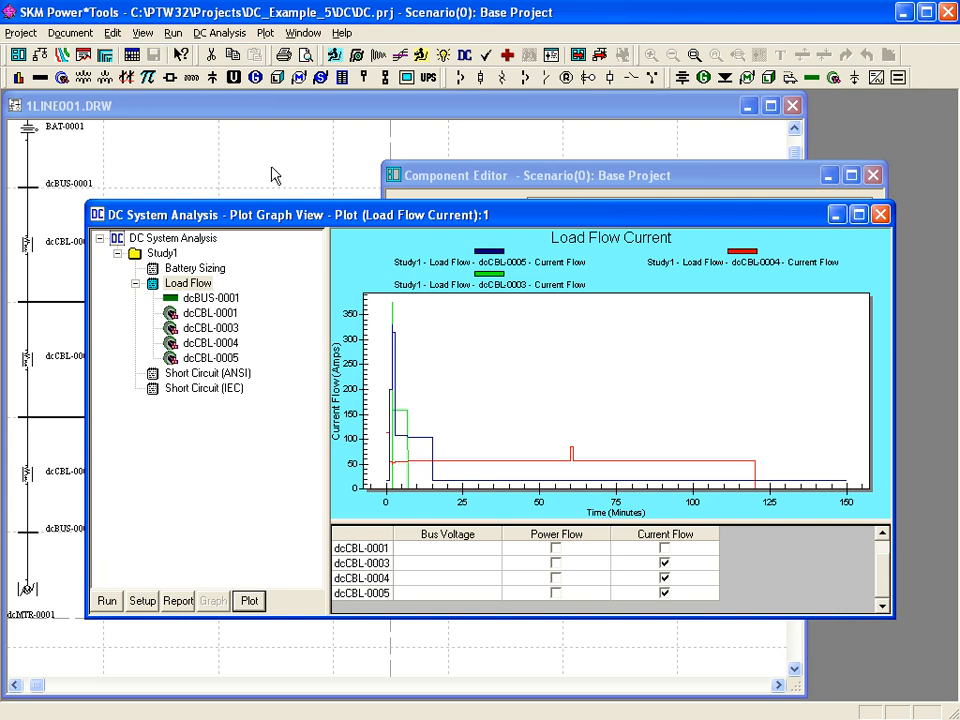
{"action": "left_click", "coordinate": [179, 601]}
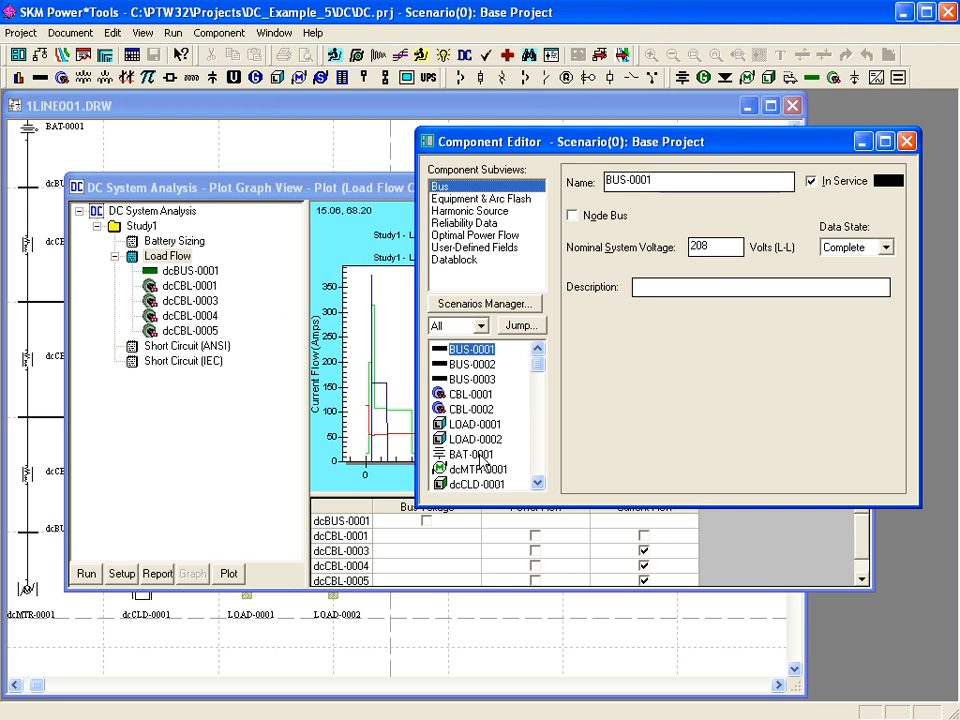
In BAT-0001's ANSI short-circuit data, choose the Eight Hours Rating size type and set the battery rating to 338 A
{"action": "left_click", "coordinate": [478, 454]}
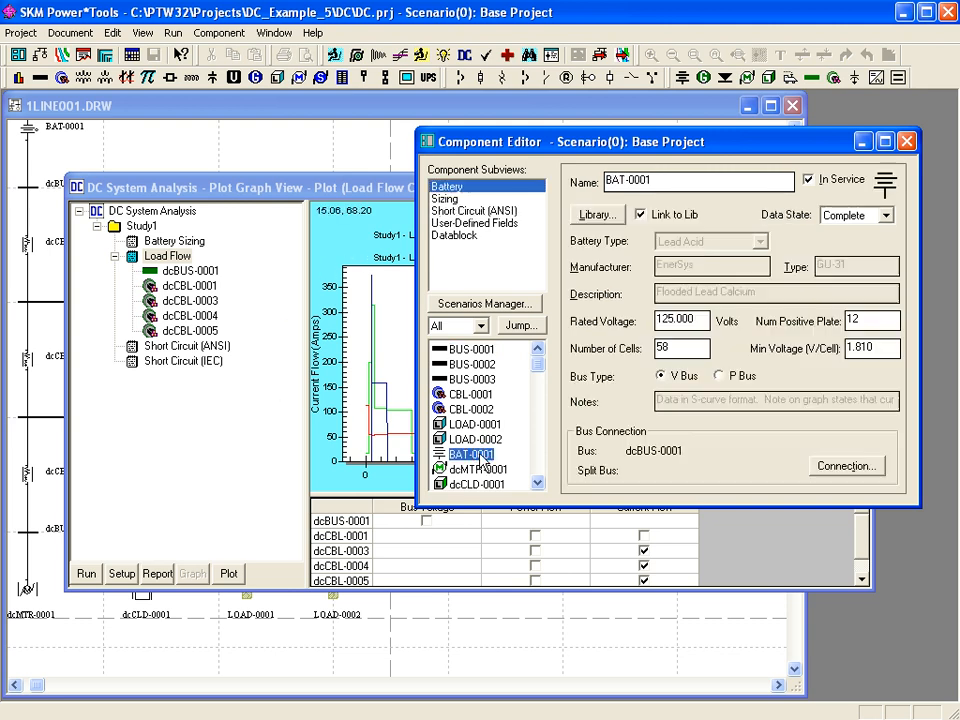
{"action": "left_click", "coordinate": [472, 214]}
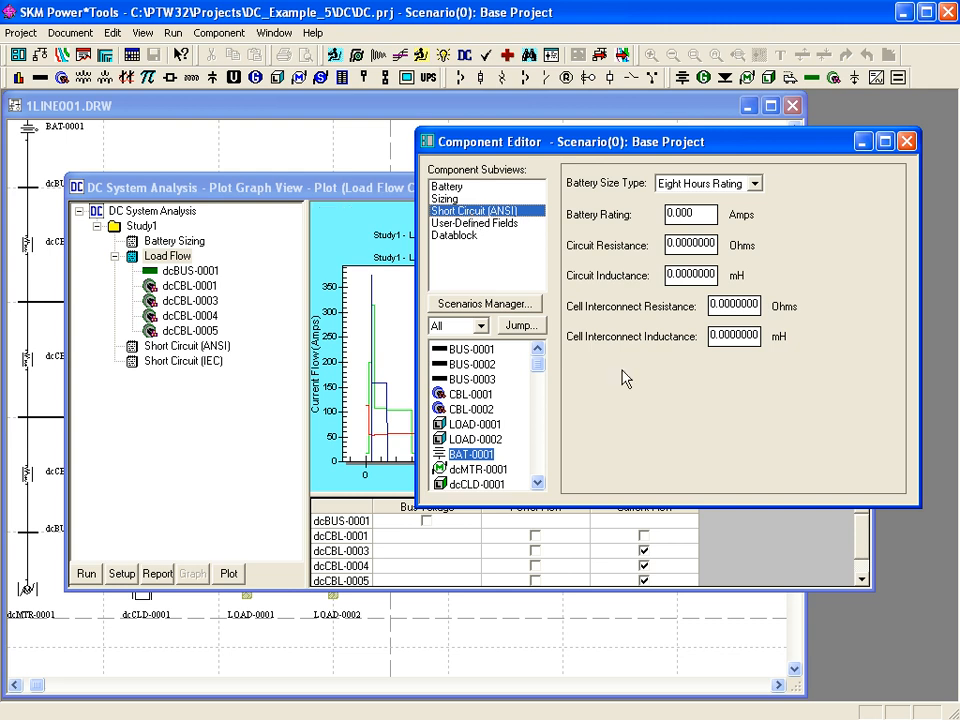
{"action": "left_click", "coordinate": [754, 184]}
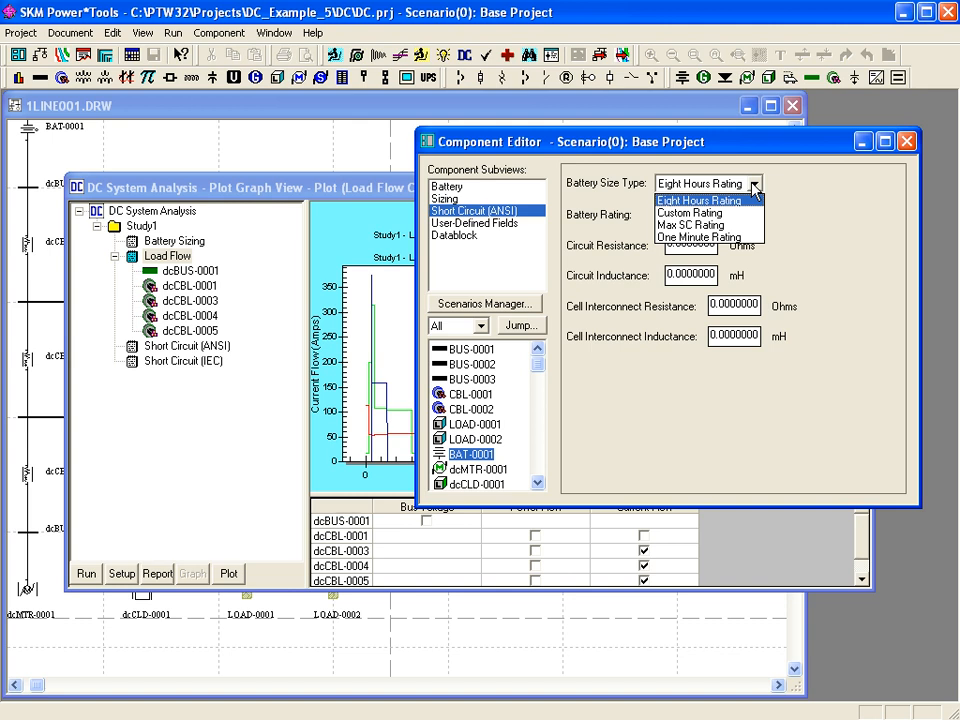
{"action": "left_click", "coordinate": [741, 199]}
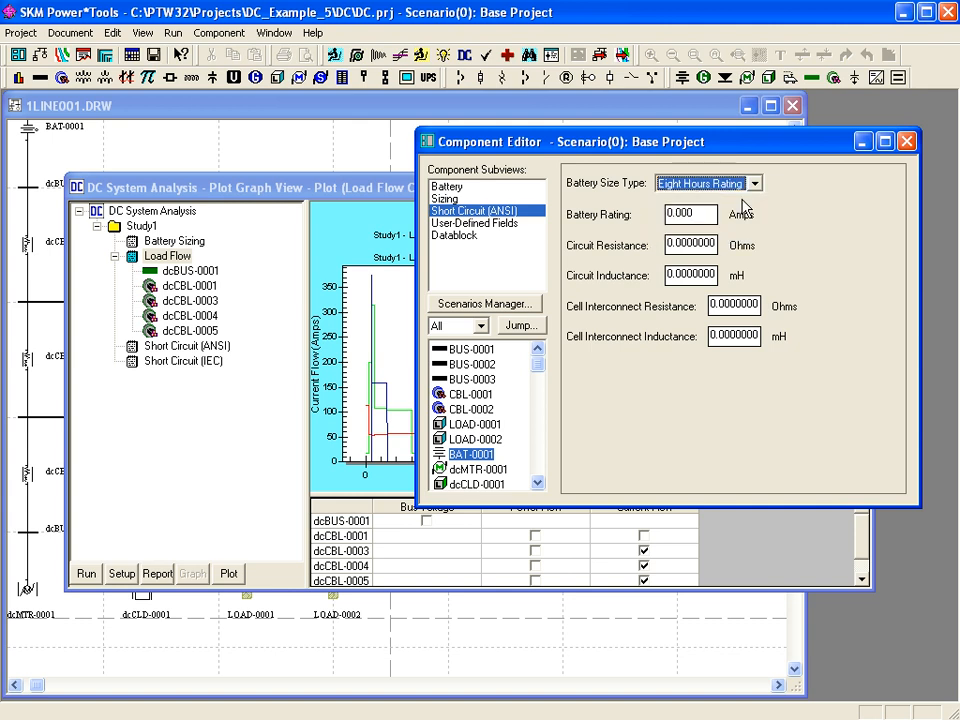
{"action": "left_click", "coordinate": [714, 213]}
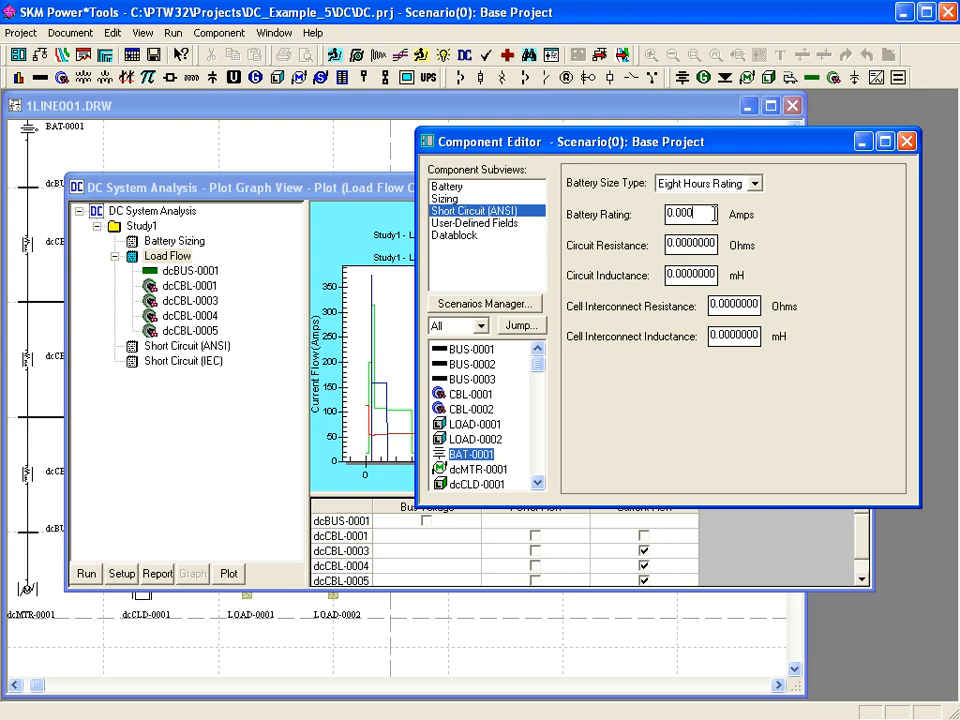
{"action": "double_click", "coordinate": [714, 213]}
{"action": "type", "text": "338"}
Set BAT-0001's circuit resistance to 0.005 ohms and inductance to 0.0001 mH, with cell interconnect resistance 0.0004 ohms and inductance 0.004 mH
{"action": "left_click", "coordinate": [714, 245]}
{"action": "type", "text": "0.005"}
{"action": "key", "text": "Tab"}
{"action": "type", "text": "0.0001"}
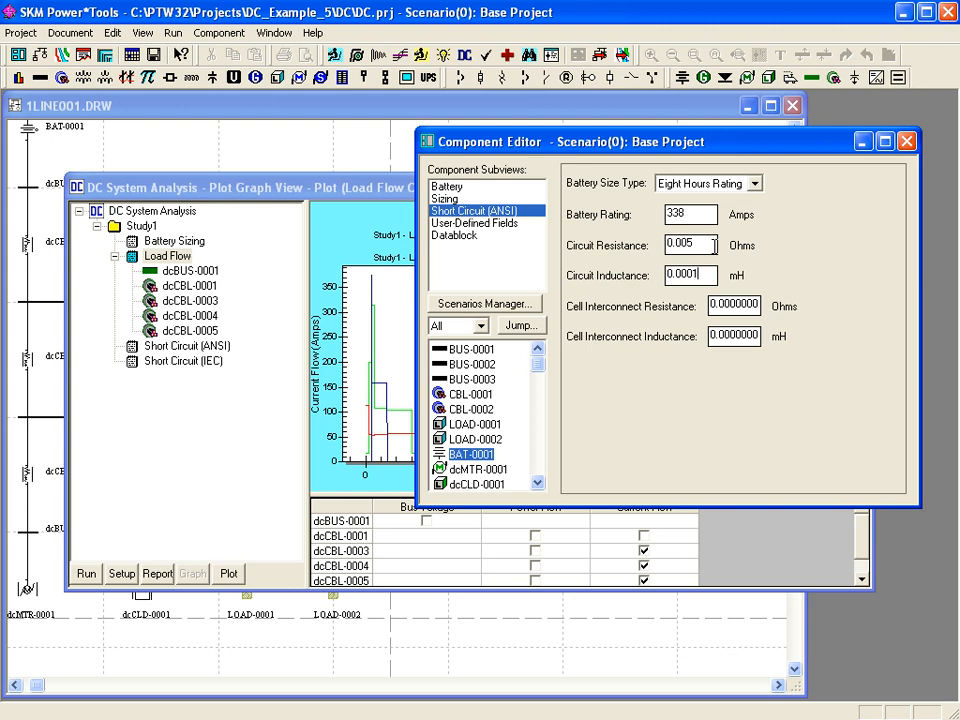
{"action": "key", "text": "Tab"}
{"action": "type", "text": "0.0004"}
{"action": "key", "text": "Tab"}
{"action": "type", "text": "0.004"}
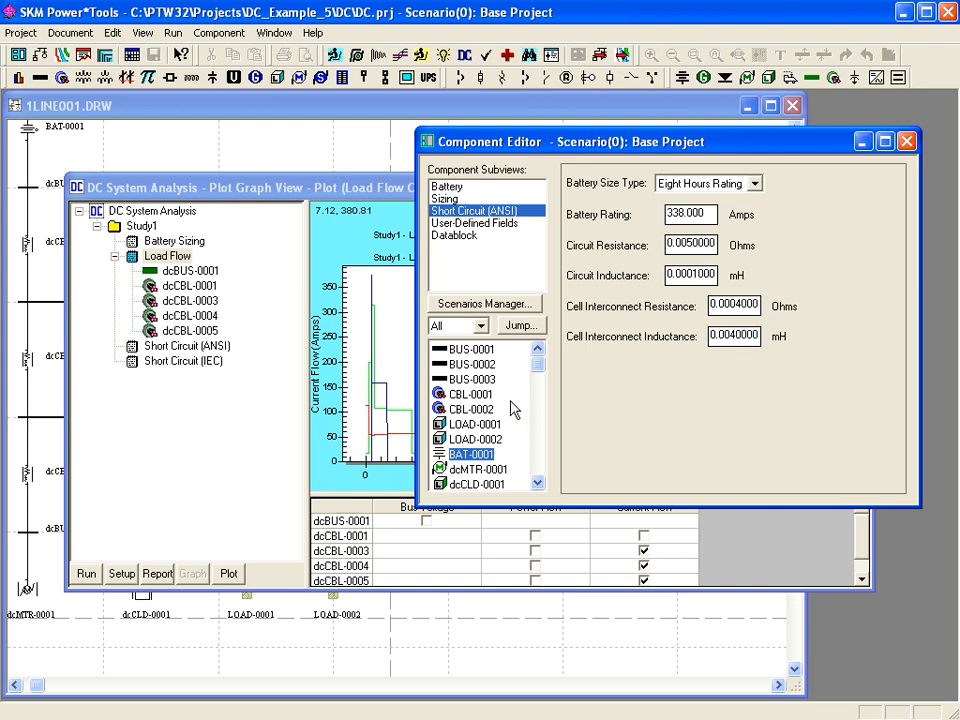
In dcMTR-0001's ANSI short-circuit data, set the rated size to 20 hp, efficiency to 0.87 and rated speed to 2500 RPM
{"action": "left_click", "coordinate": [484, 470]}
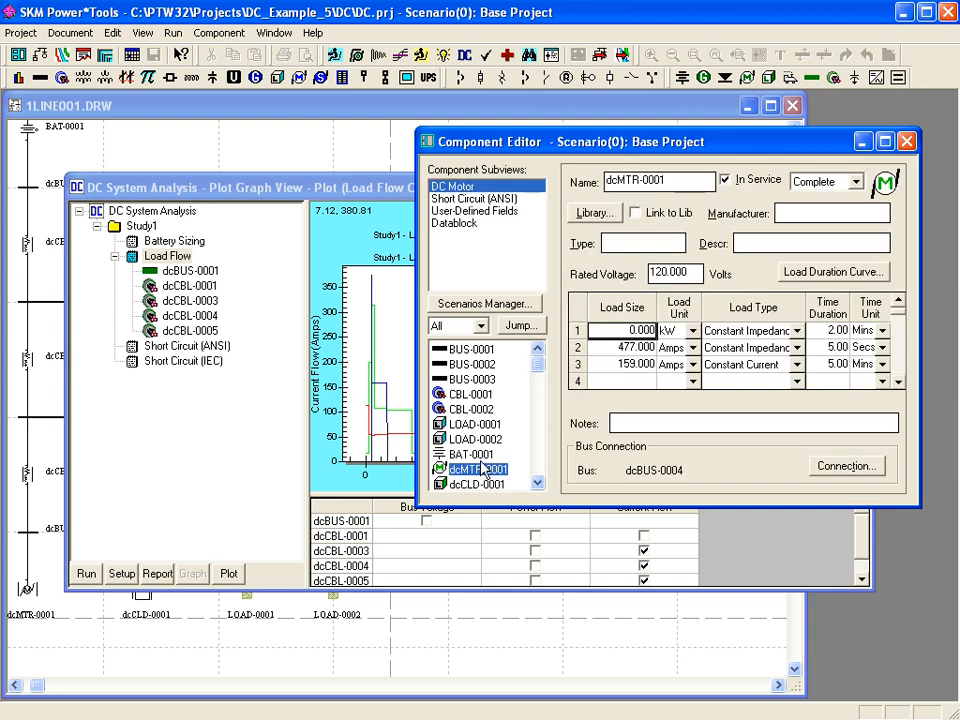
{"action": "left_click", "coordinate": [460, 199]}
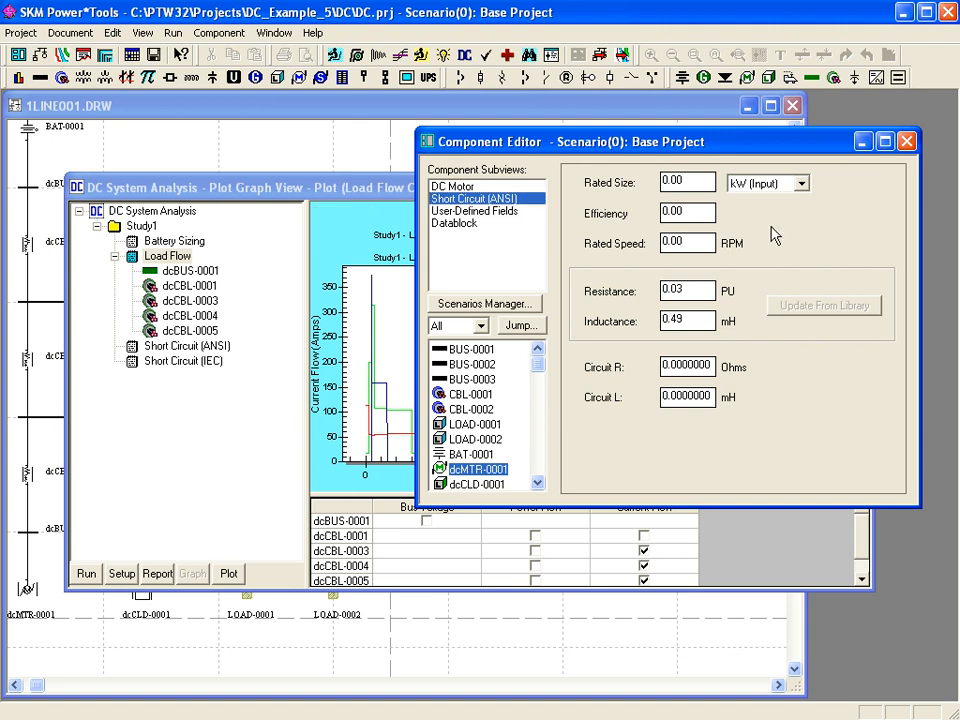
{"action": "type", "text": "20"}
{"action": "left_click", "coordinate": [803, 185]}
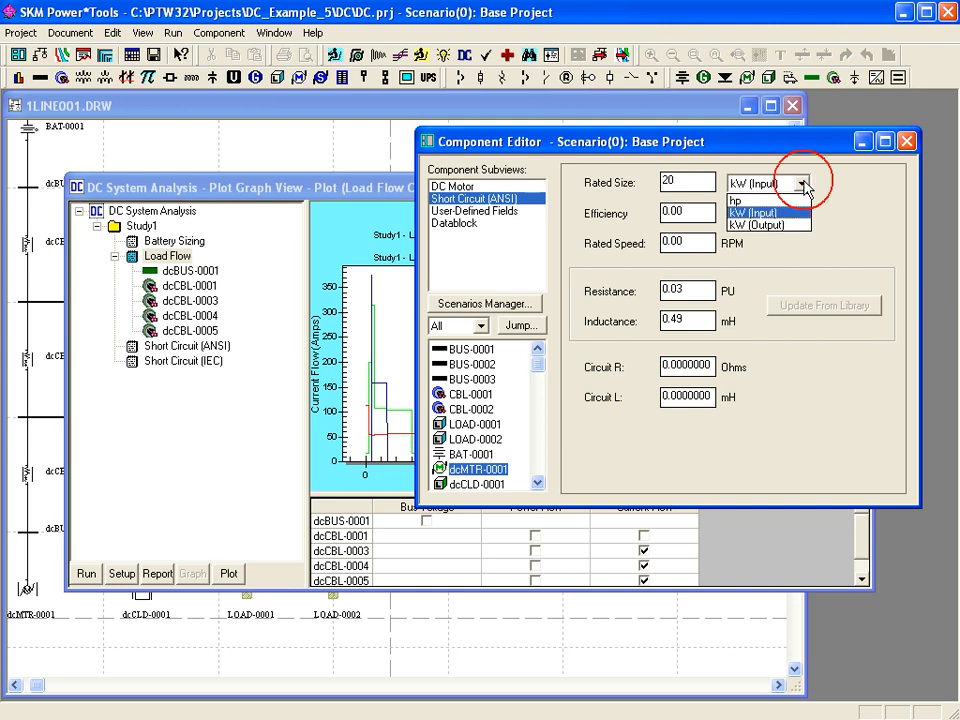
{"action": "left_click", "coordinate": [737, 199]}
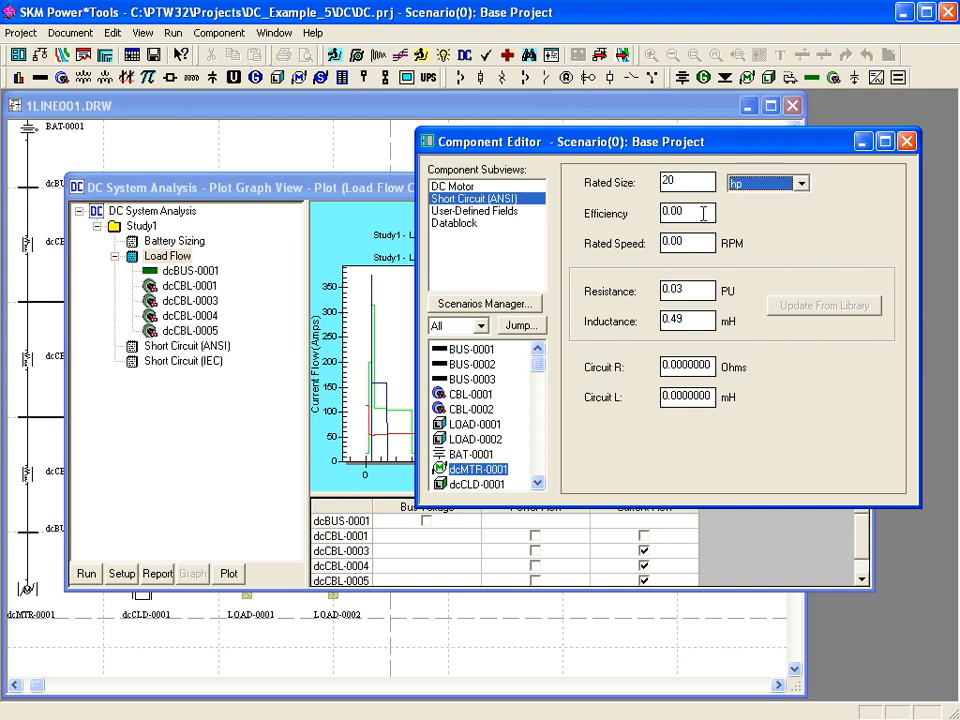
{"action": "left_click_drag", "start_coordinate": [703, 213], "coordinate": [672, 220]}
{"action": "type", "text": "87"}
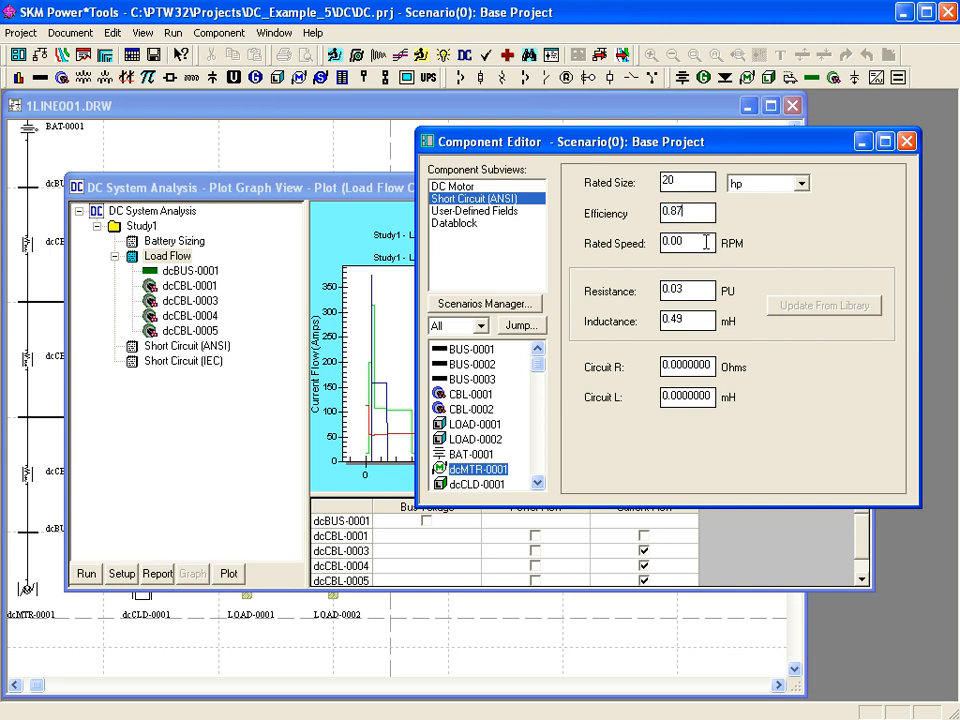
{"action": "left_click_drag", "start_coordinate": [705, 241], "coordinate": [642, 242]}
{"action": "type", "text": "2500"}
{"action": "key", "text": "Tab"}
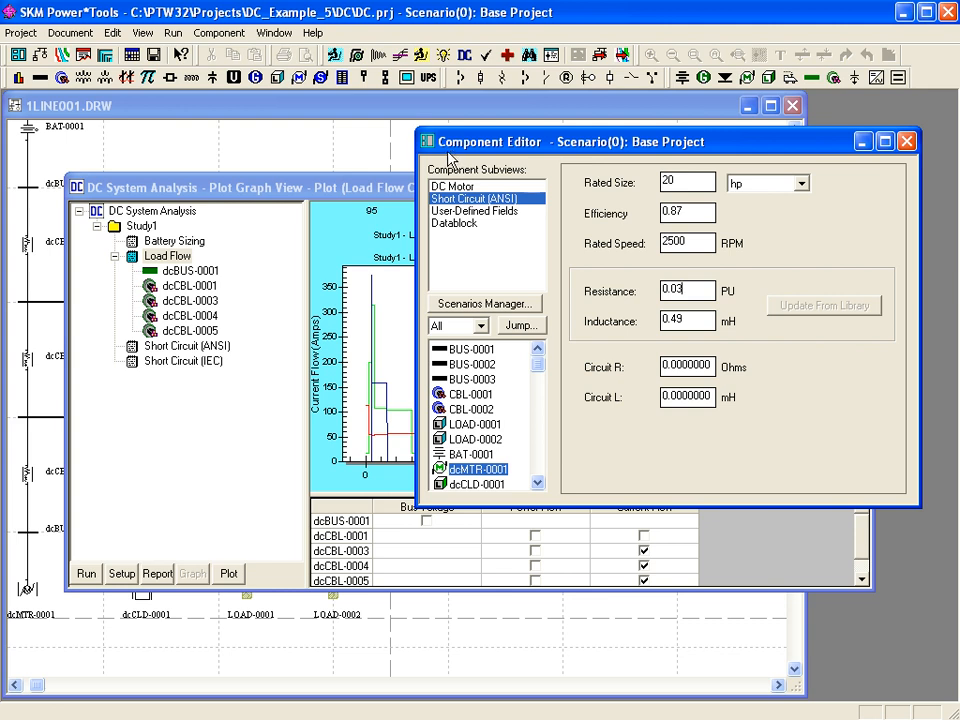
In the Short Circuit (ANSI) study setup, select dcBUS-0002 as the faulted DC bus to plot
{"action": "left_click", "coordinate": [353, 190]}
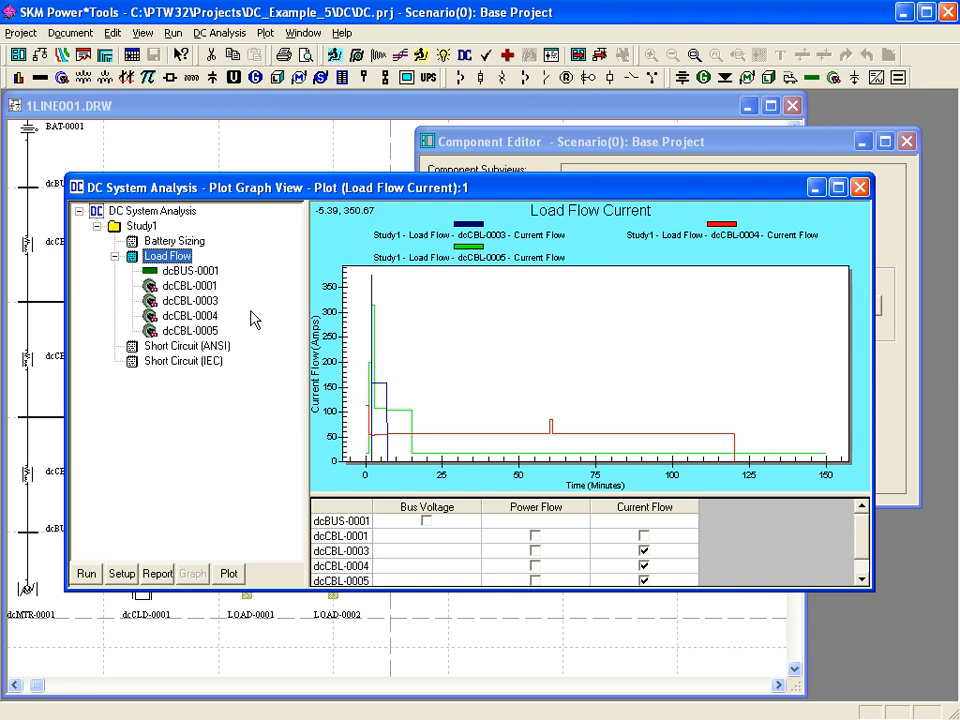
{"action": "left_click", "coordinate": [196, 348]}
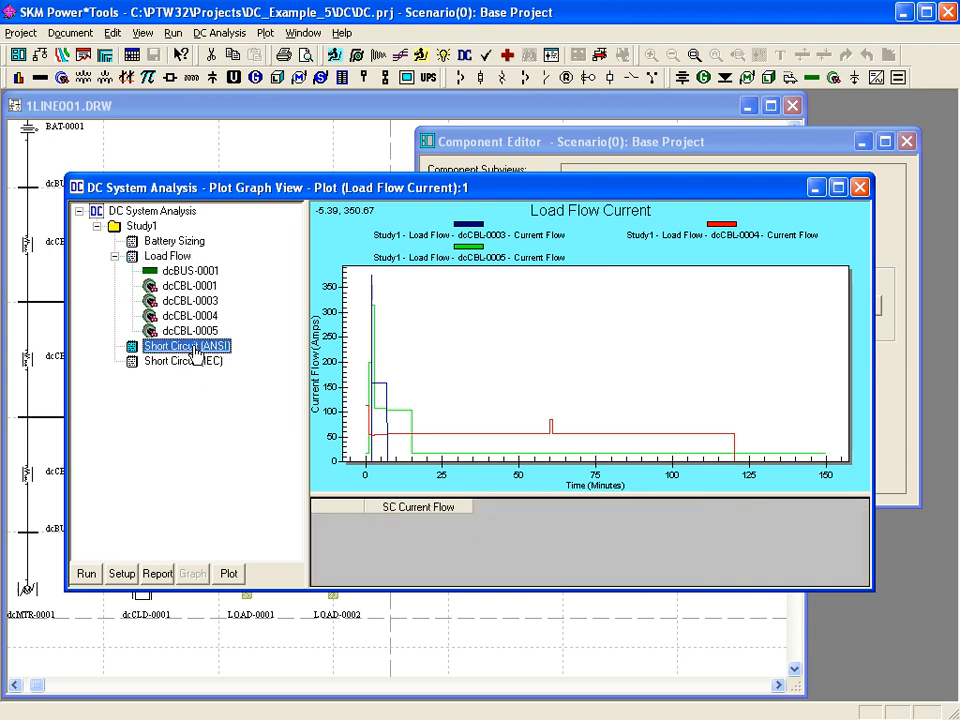
{"action": "left_click", "coordinate": [120, 574]}
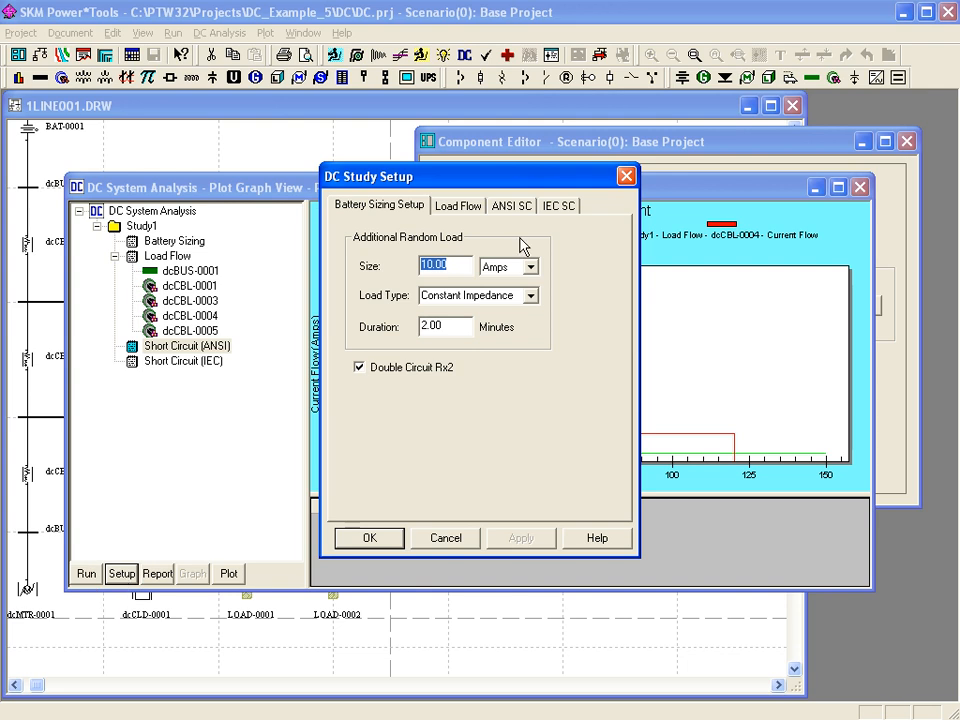
{"action": "left_click", "coordinate": [509, 206]}
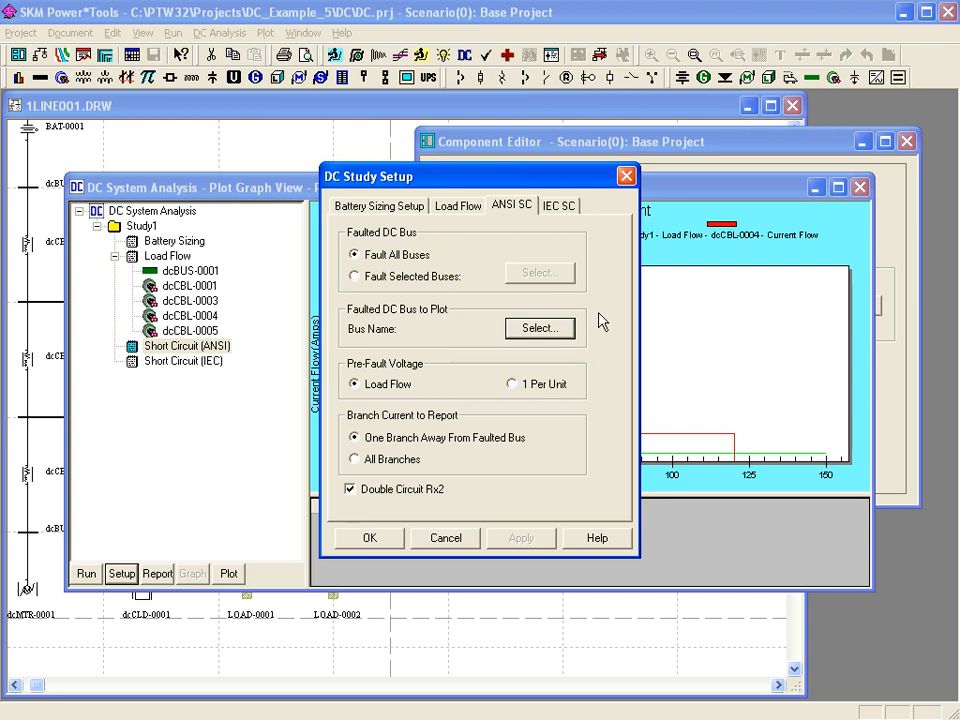
{"action": "left_click", "coordinate": [545, 331]}
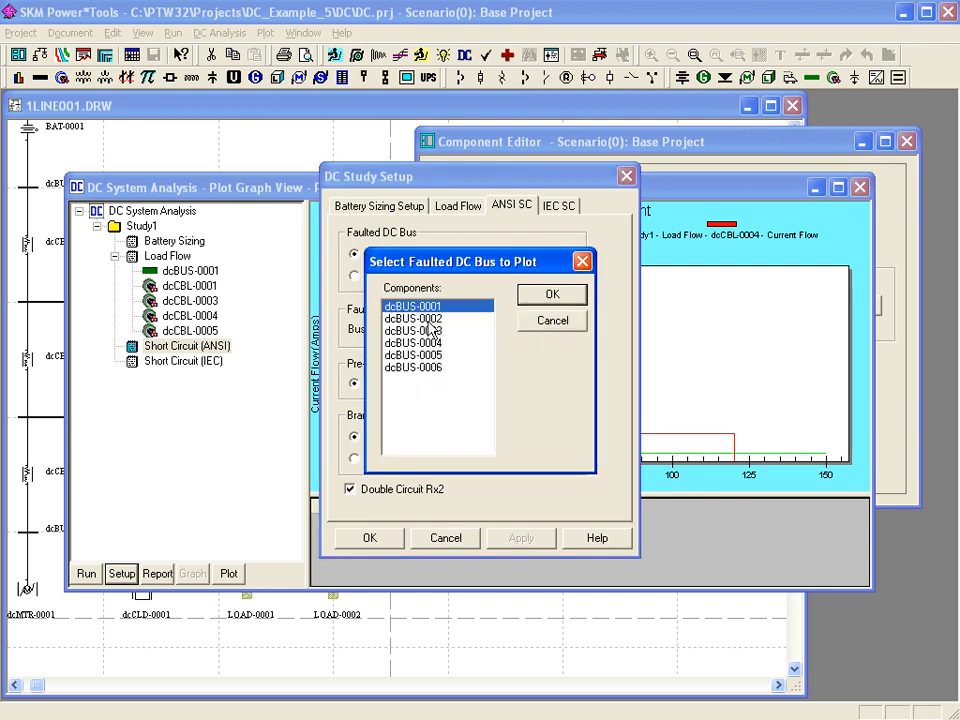
{"action": "left_click", "coordinate": [420, 318]}
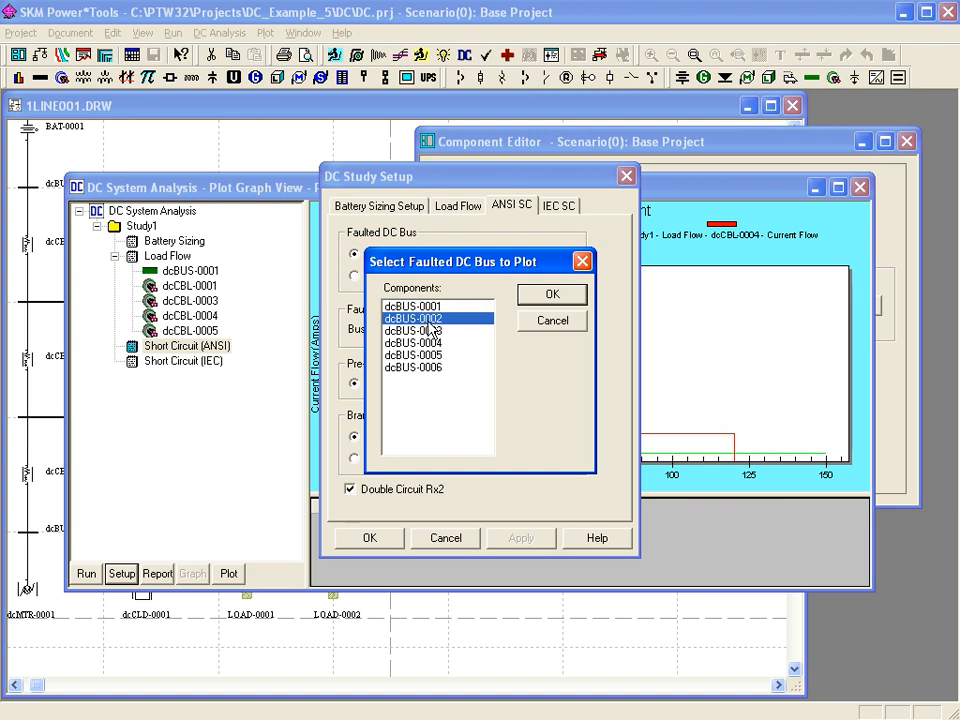
{"action": "left_click", "coordinate": [552, 294]}
{"action": "left_click", "coordinate": [382, 539]}
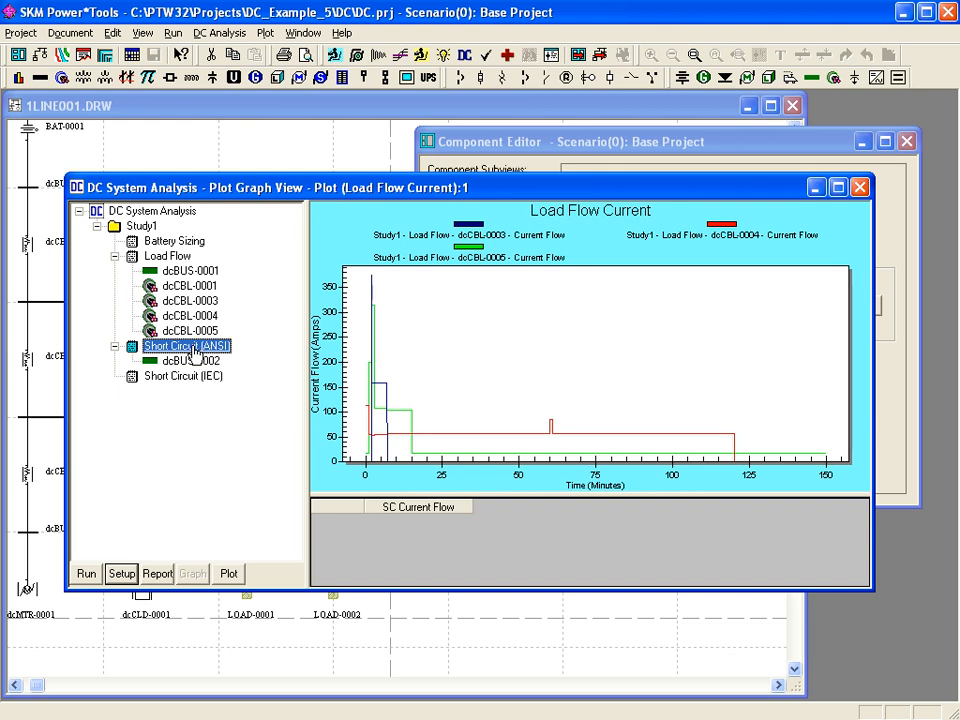
Add source BAT-0001 and motor dcMTR-0001 to the components of the Short Circuit (ANSI) study
{"action": "right_click", "coordinate": [197, 349]}
{"action": "left_click", "coordinate": [229, 405]}
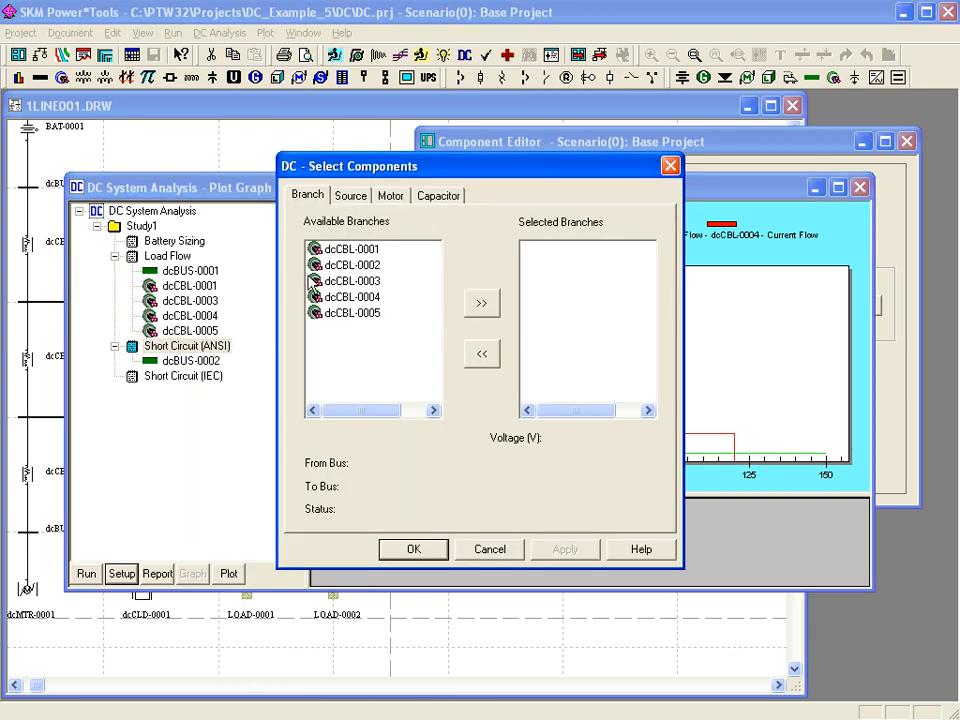
{"action": "left_click", "coordinate": [352, 196]}
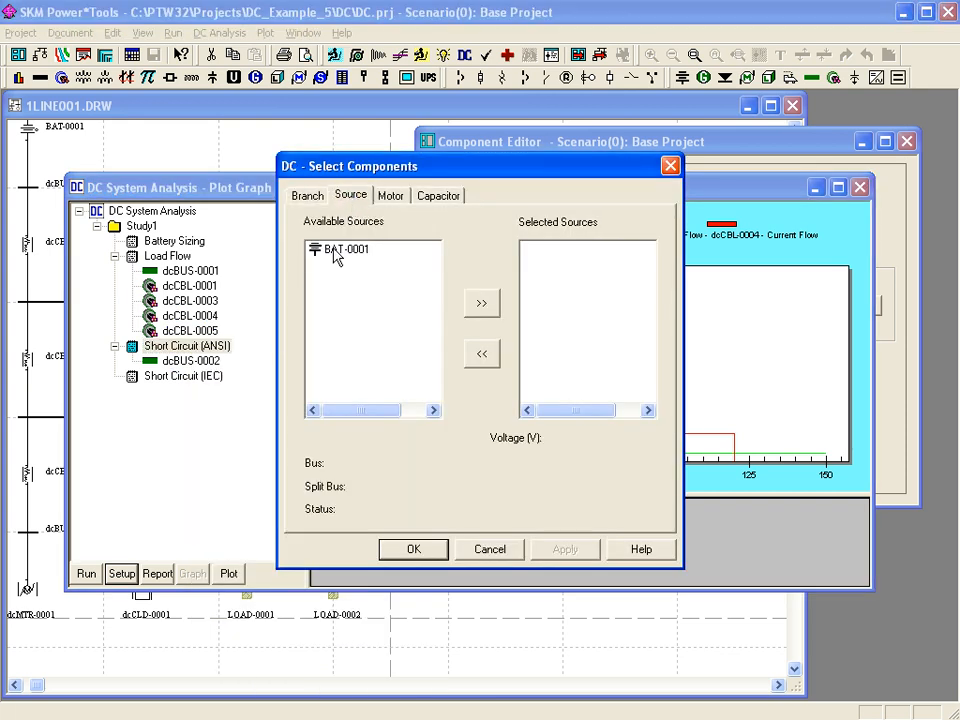
{"action": "left_click", "coordinate": [340, 249]}
{"action": "double_click", "coordinate": [343, 249]}
{"action": "left_click", "coordinate": [390, 197]}
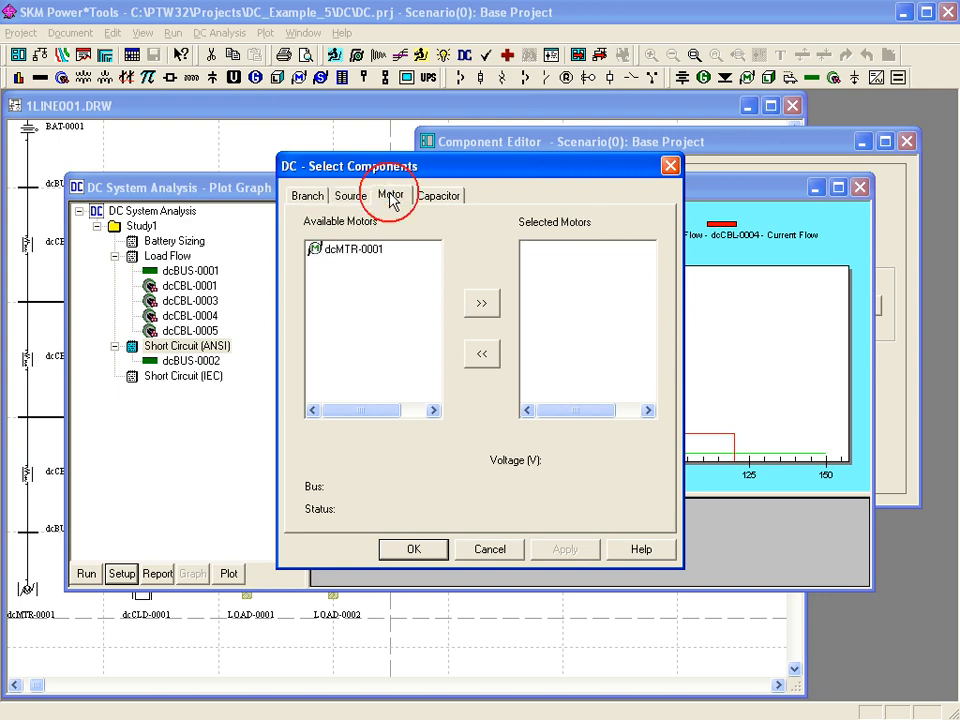
{"action": "left_click", "coordinate": [350, 251]}
{"action": "double_click", "coordinate": [350, 251]}
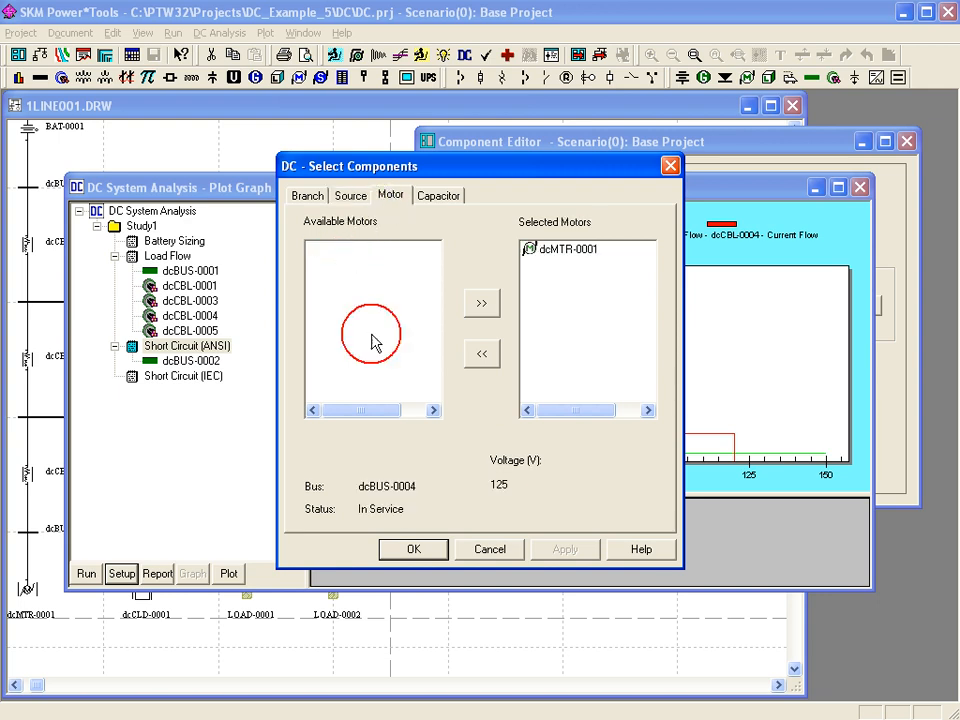
{"action": "left_click", "coordinate": [413, 549]}
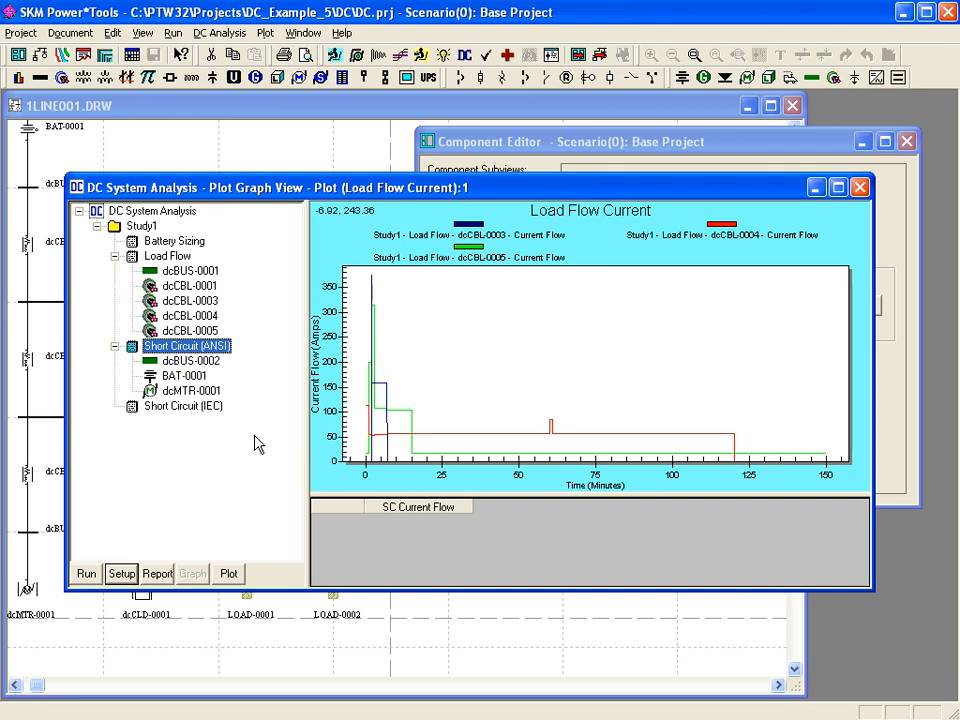
Run the Short Circuit (ANSI) study, accepting the distributed AC emergency loads, and close the study messages
{"action": "left_click", "coordinate": [86, 574]}
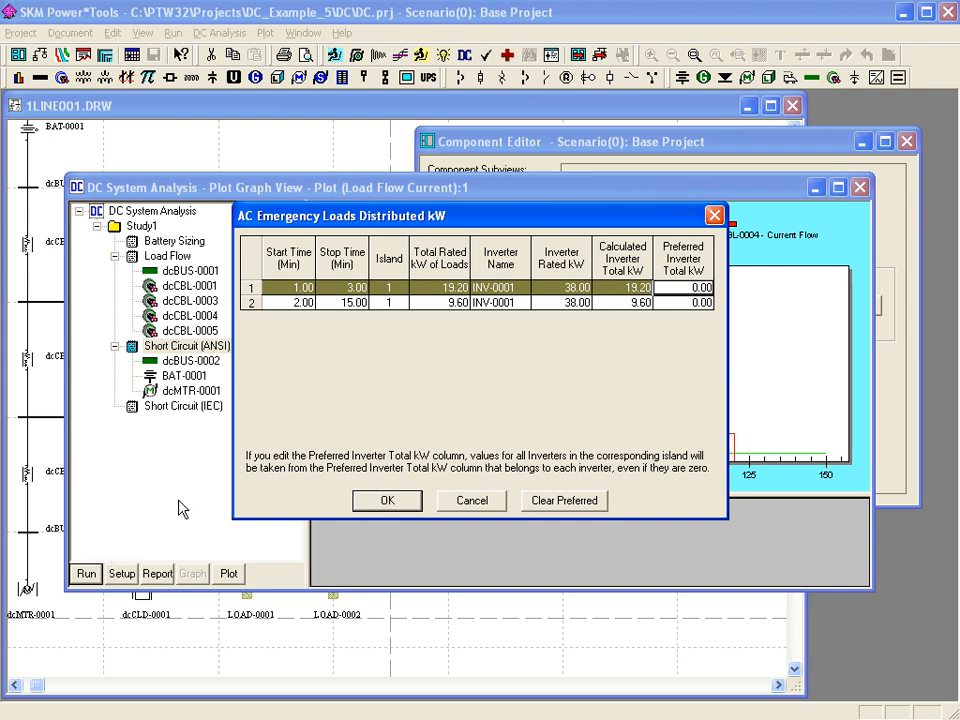
{"action": "left_click", "coordinate": [386, 502]}
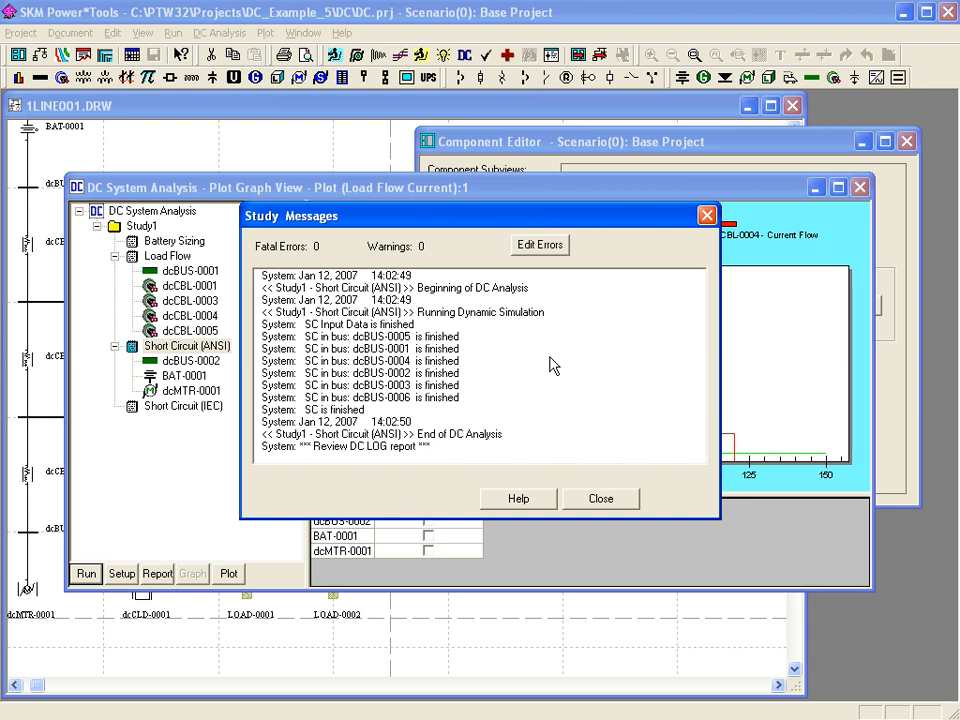
{"action": "left_click", "coordinate": [601, 499]}
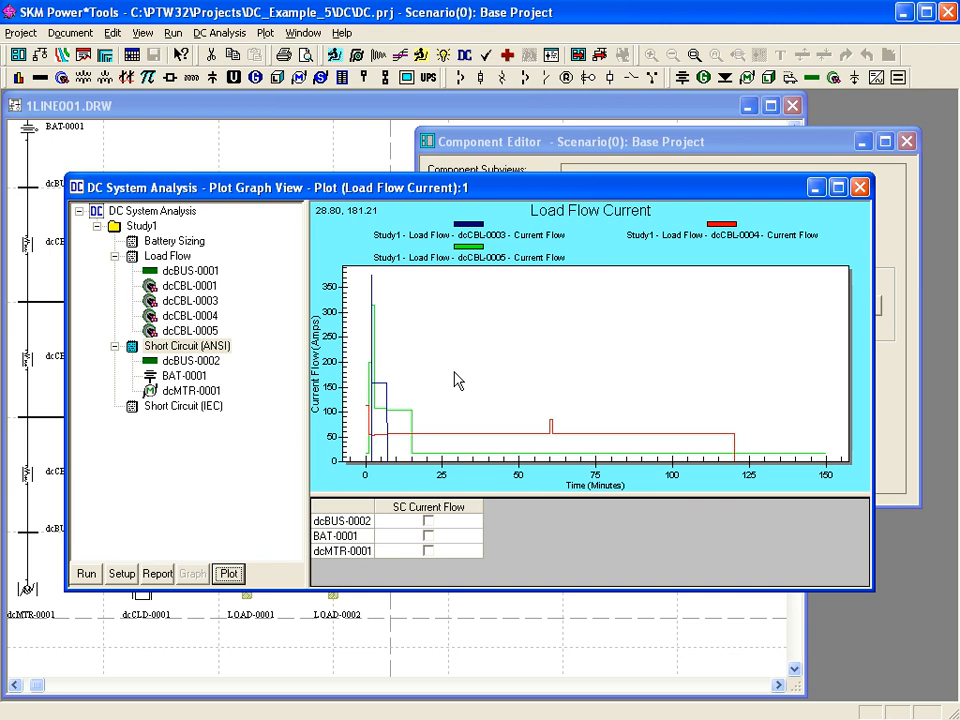
Create a plot named DC2 and graph the ANSI short-circuit current flow of dcBUS-0002, BAT-0001 and dcMTR-0001
{"action": "left_click", "coordinate": [228, 573]}
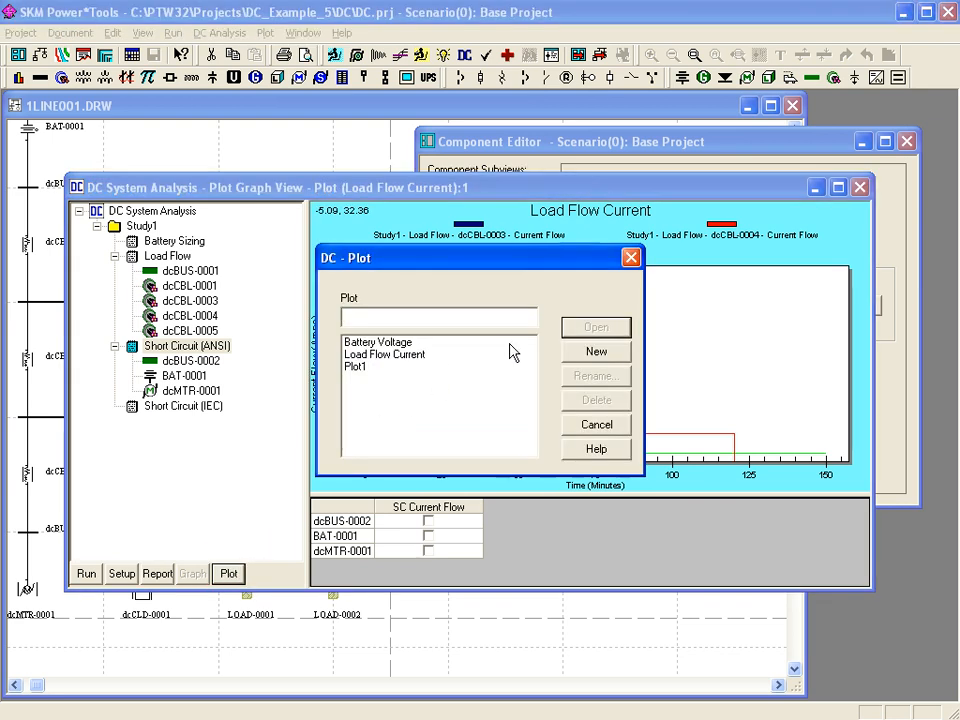
{"action": "type", "text": "DC2"}
{"action": "left_click", "coordinate": [568, 351]}
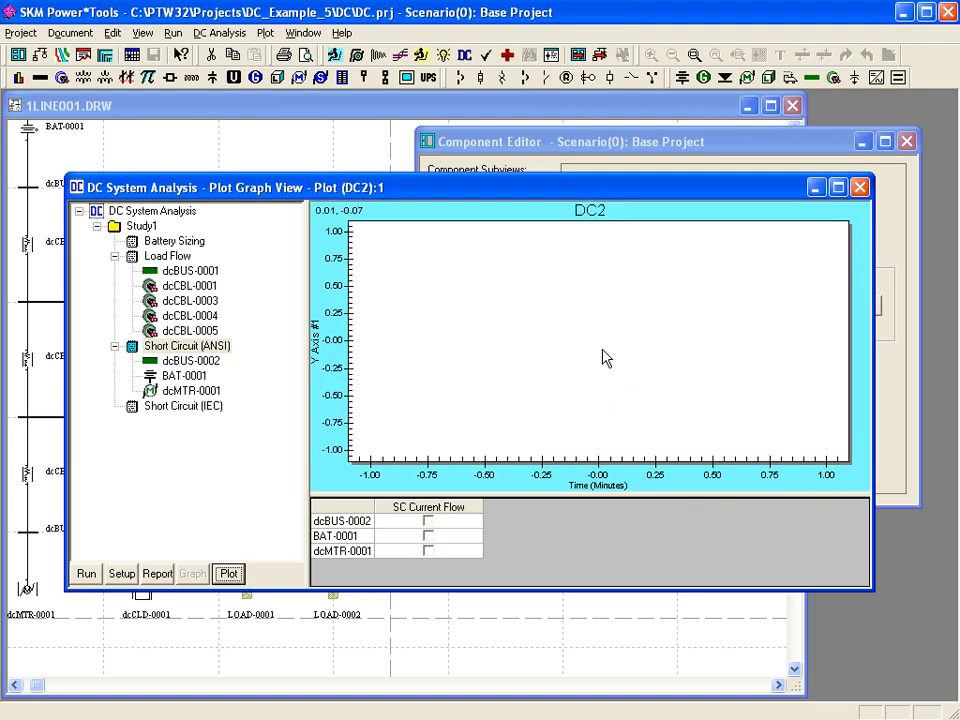
{"action": "left_click", "coordinate": [428, 523]}
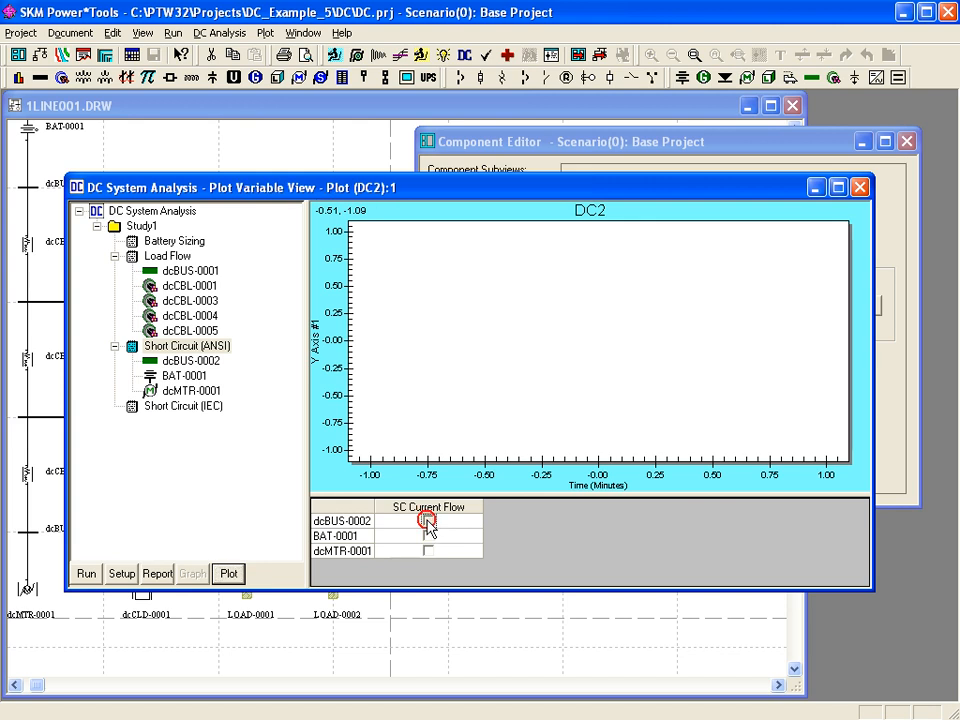
{"action": "left_click", "coordinate": [429, 538]}
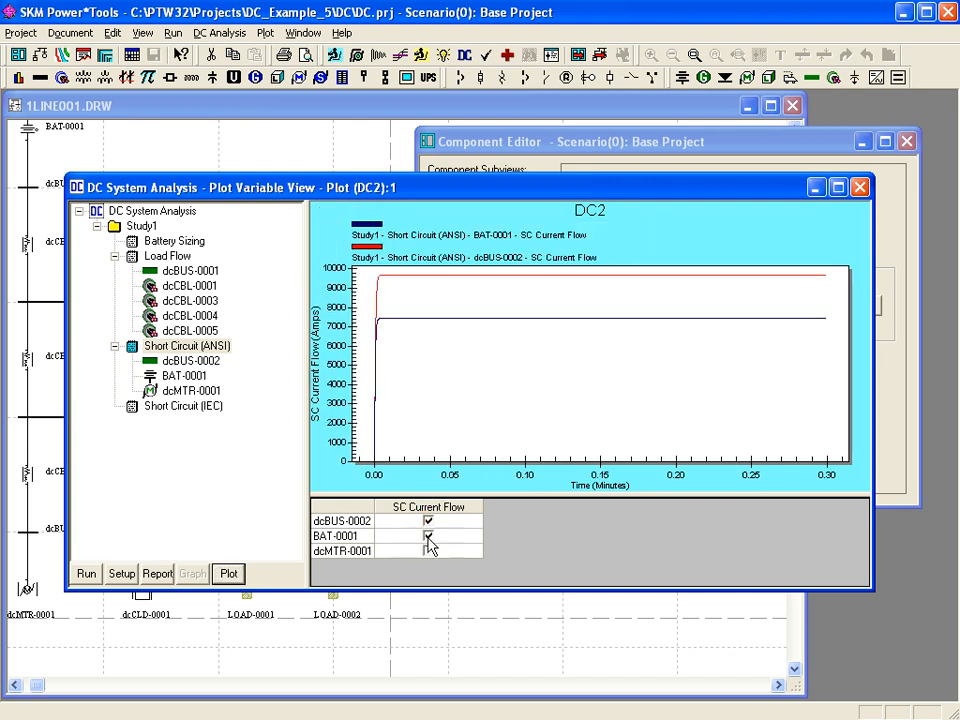
{"action": "left_click", "coordinate": [429, 552]}
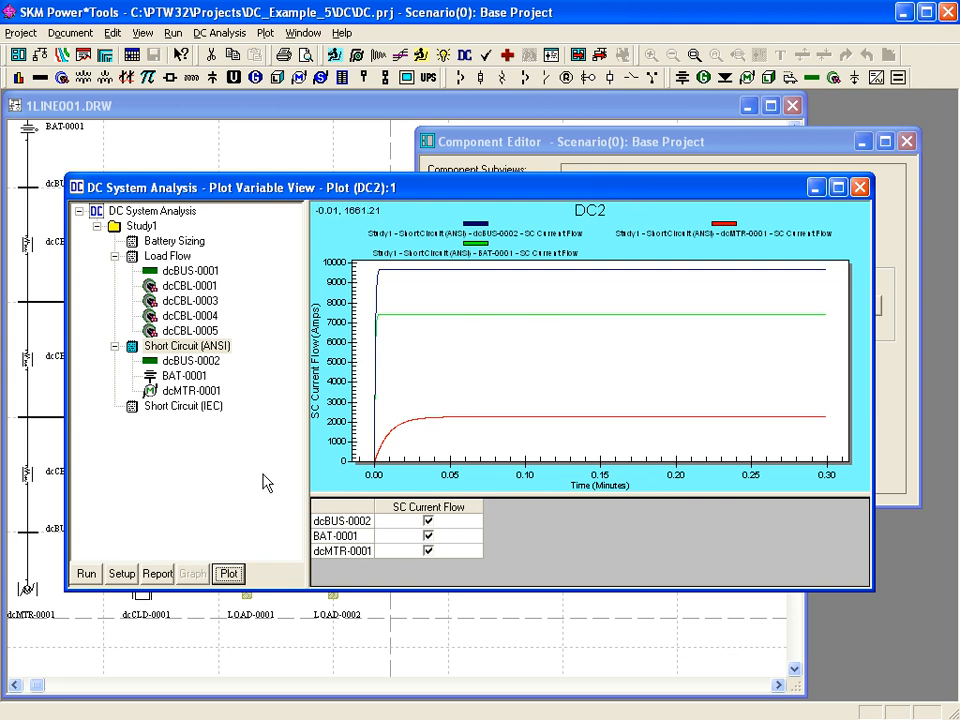
Review the Short Circuit (ANSI) report from the sources list through the fault analysis summary, and return to the graph
{"action": "left_click", "coordinate": [158, 574]}
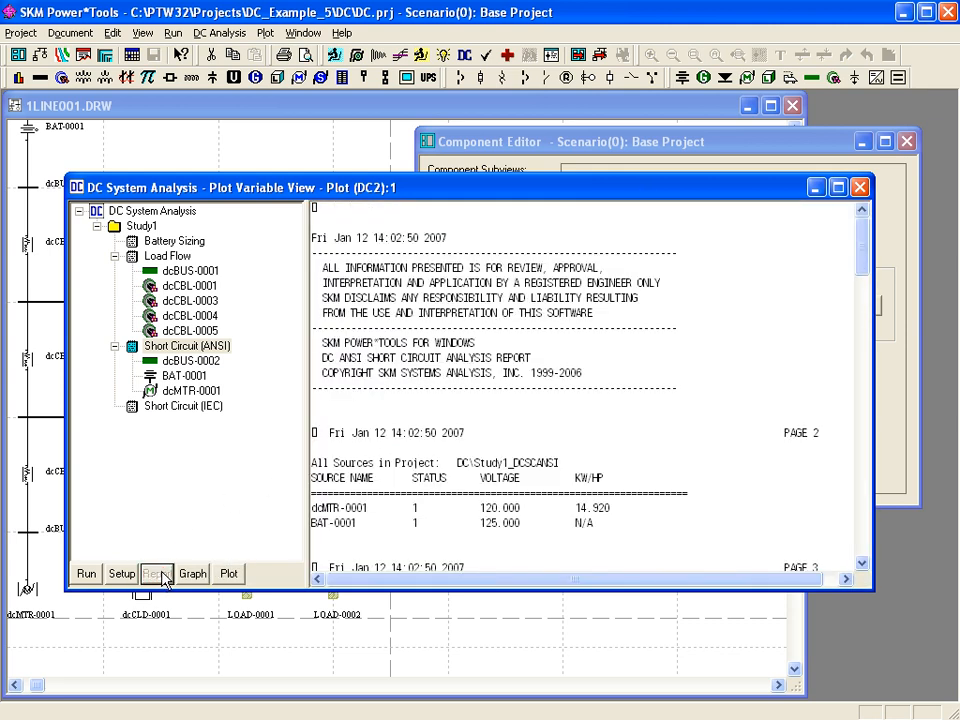
{"action": "scroll", "coordinate": [843, 386], "scroll_direction": "down", "scroll_amount": 4}
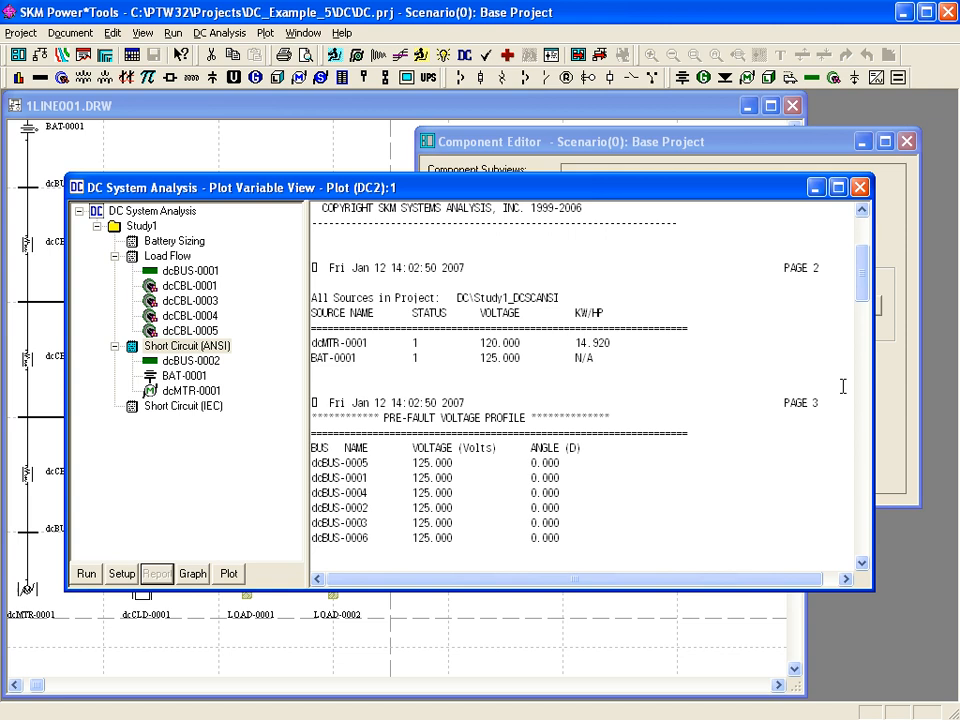
{"action": "left_click", "coordinate": [865, 443]}
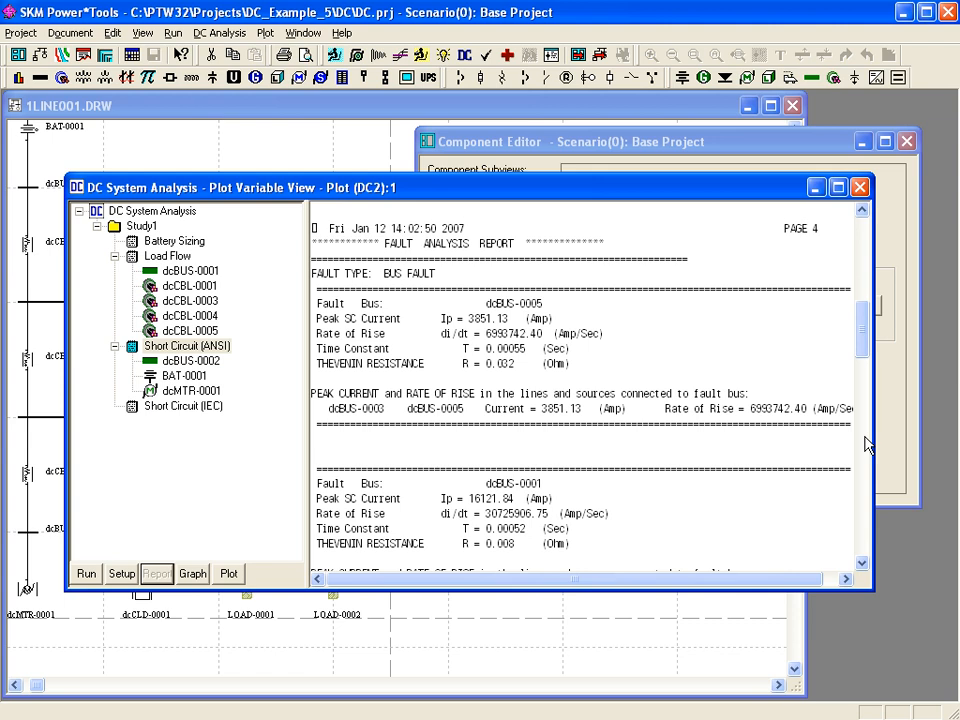
{"action": "left_click_drag", "start_coordinate": [867, 358], "coordinate": [877, 553]}
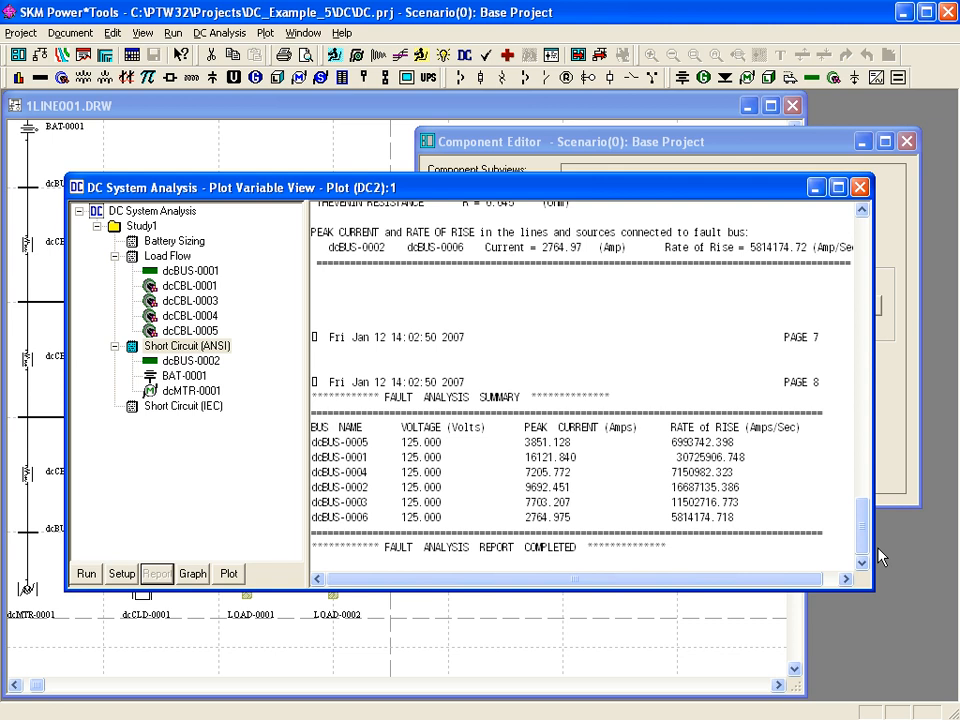
{"action": "left_click", "coordinate": [193, 573]}
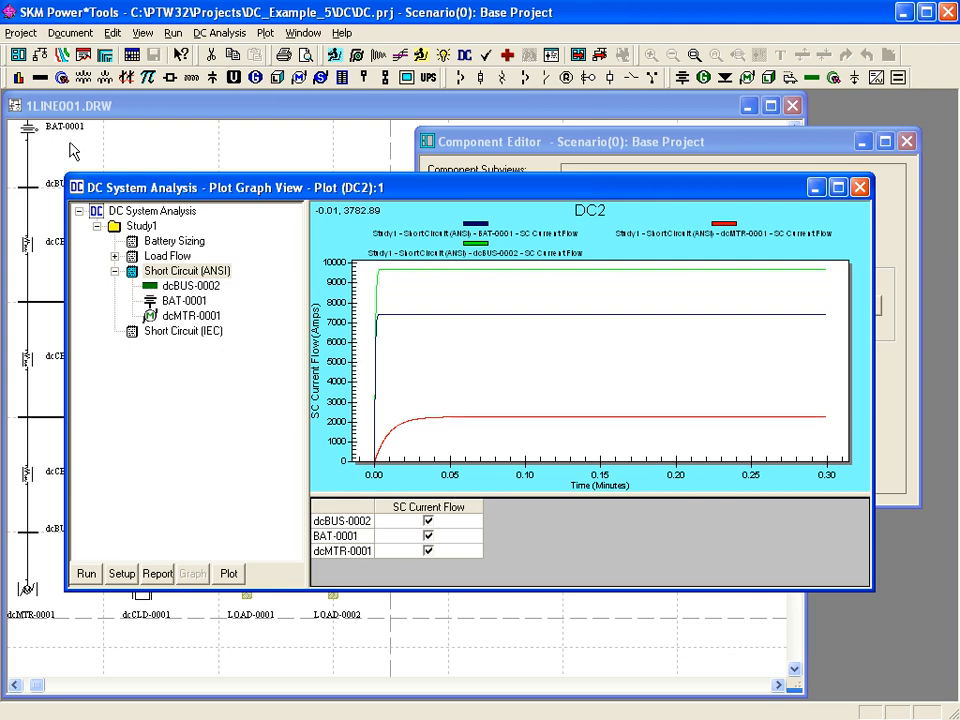
Change the application standard to IEC in the project options
{"action": "left_click", "coordinate": [21, 33]}
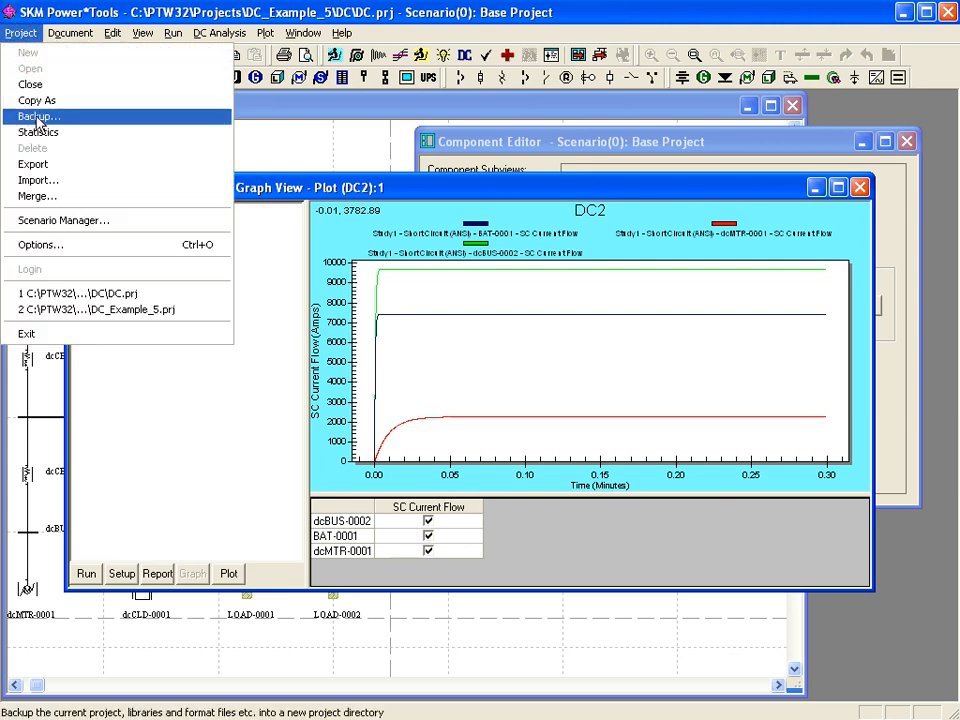
{"action": "left_click", "coordinate": [30, 245]}
{"action": "left_click", "coordinate": [72, 152]}
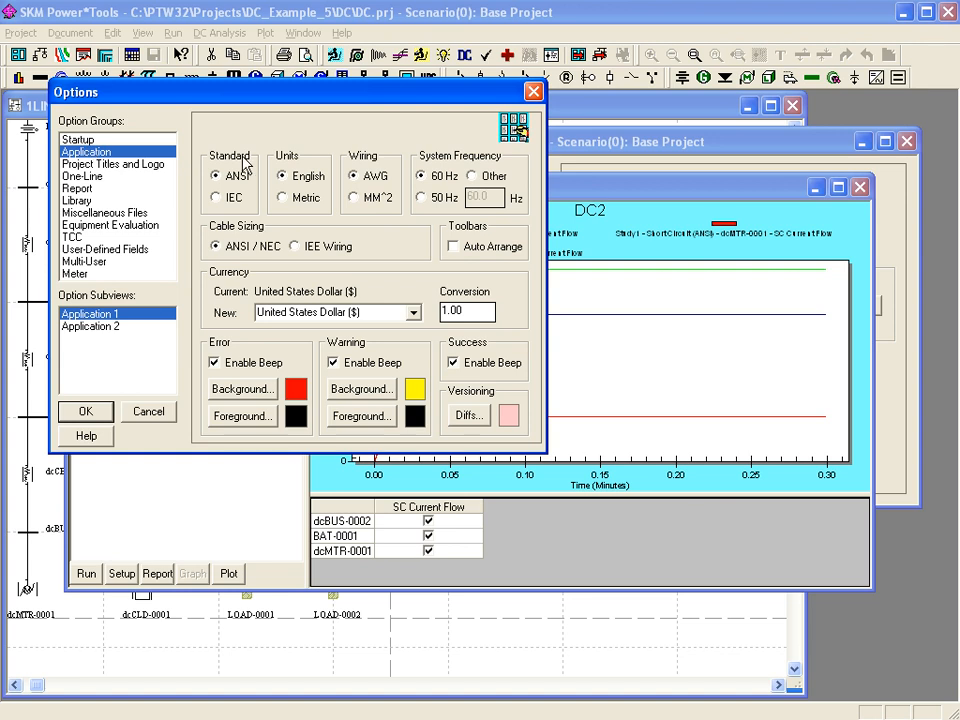
{"action": "left_click", "coordinate": [216, 198]}
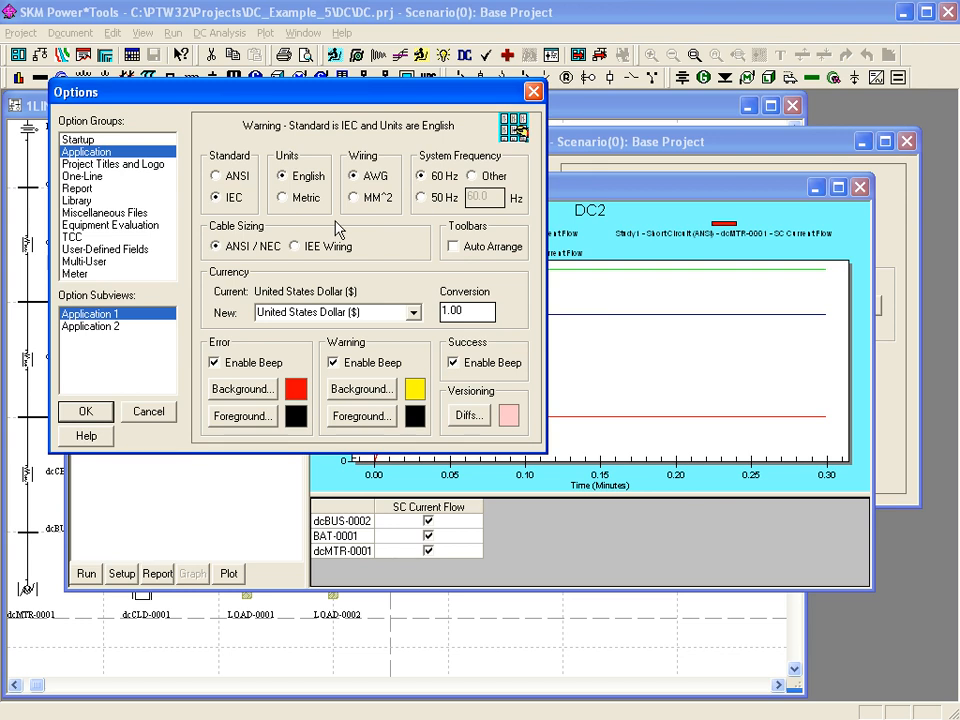
{"action": "left_click", "coordinate": [84, 410]}
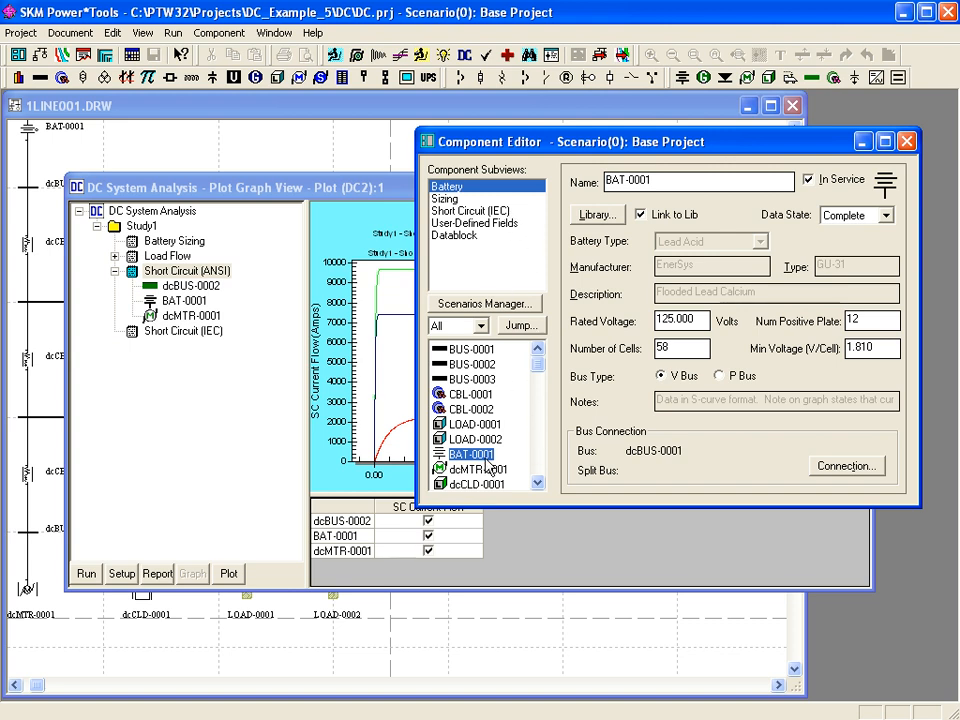
In BAT-0001's IEC short-circuit data, calculate the open-circuit voltage from the rated voltage with a voltage factor of 0.95
{"action": "left_click", "coordinate": [484, 216]}
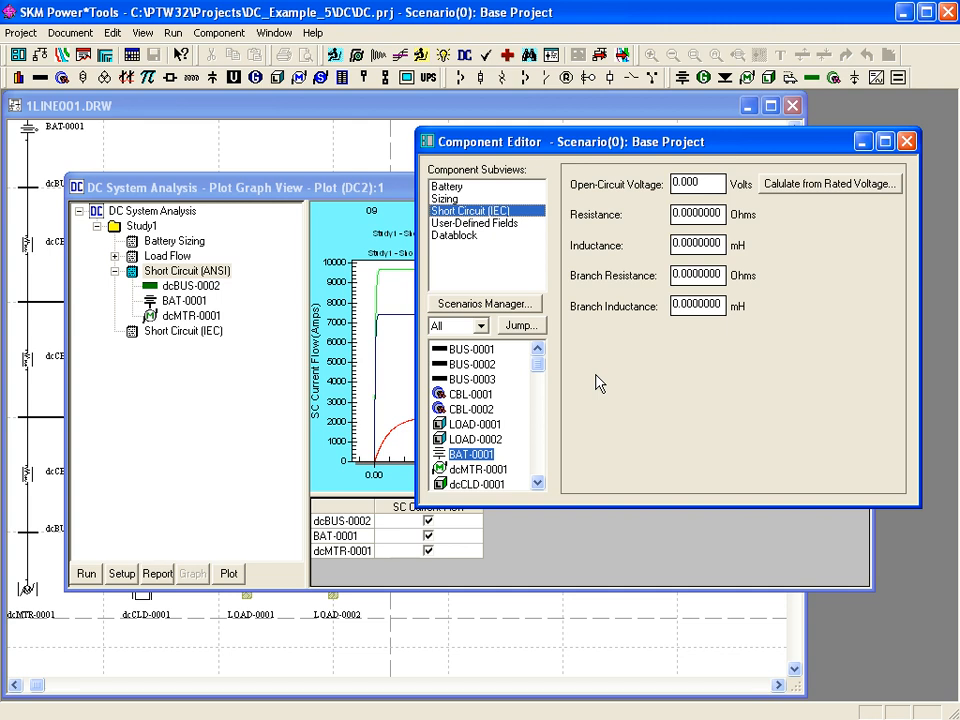
{"action": "left_click", "coordinate": [795, 184]}
{"action": "left_click_drag", "start_coordinate": [480, 345], "coordinate": [455, 346]}
{"action": "type", "text": ".95"}
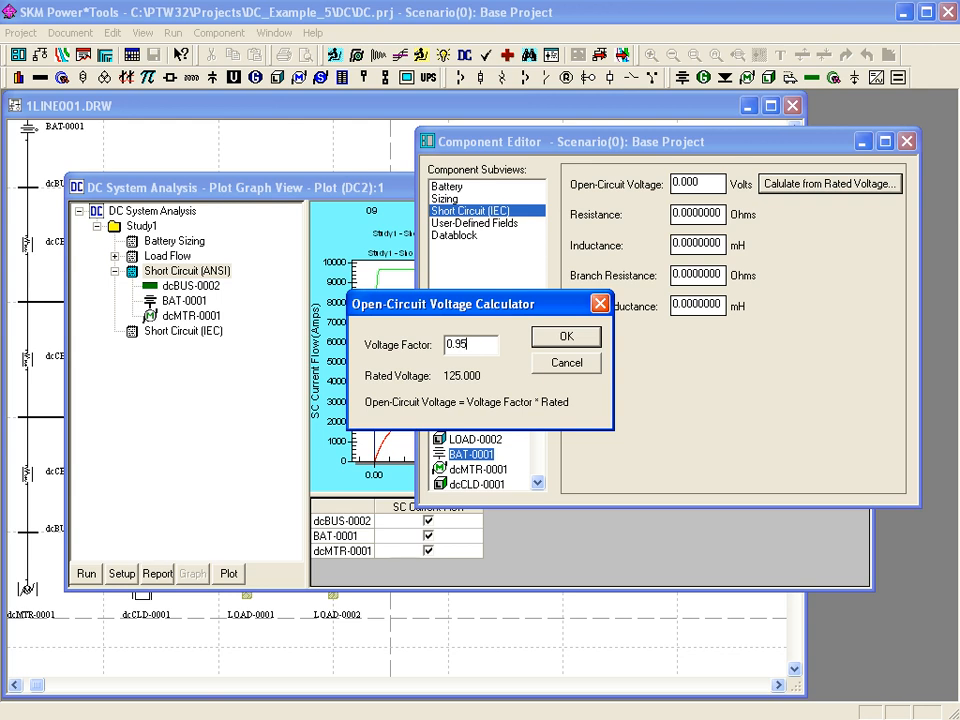
{"action": "left_click", "coordinate": [548, 338]}
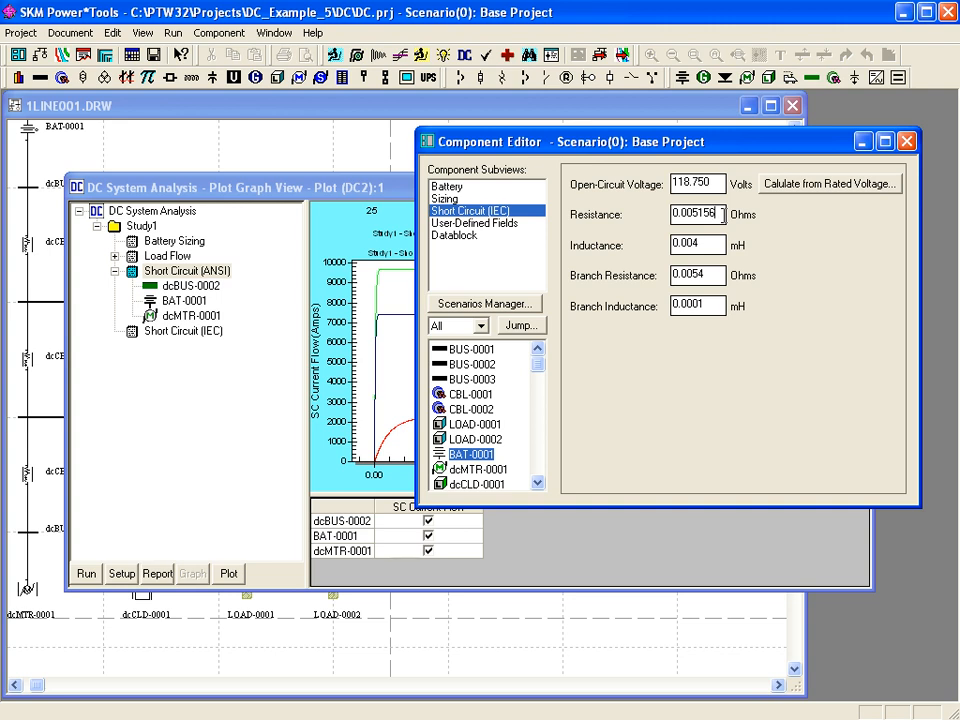
Set BAT-0001's resistance to 0.005156 ohms, inductance to 0.004 mH, branch resistance to 0.0054 ohms and branch inductance to 0.0001 mH, and select dcMTR-0001
{"action": "left_click", "coordinate": [713, 245]}
{"action": "left_click", "coordinate": [717, 277]}
{"action": "left_click", "coordinate": [716, 306]}
{"action": "left_click", "coordinate": [470, 470]}
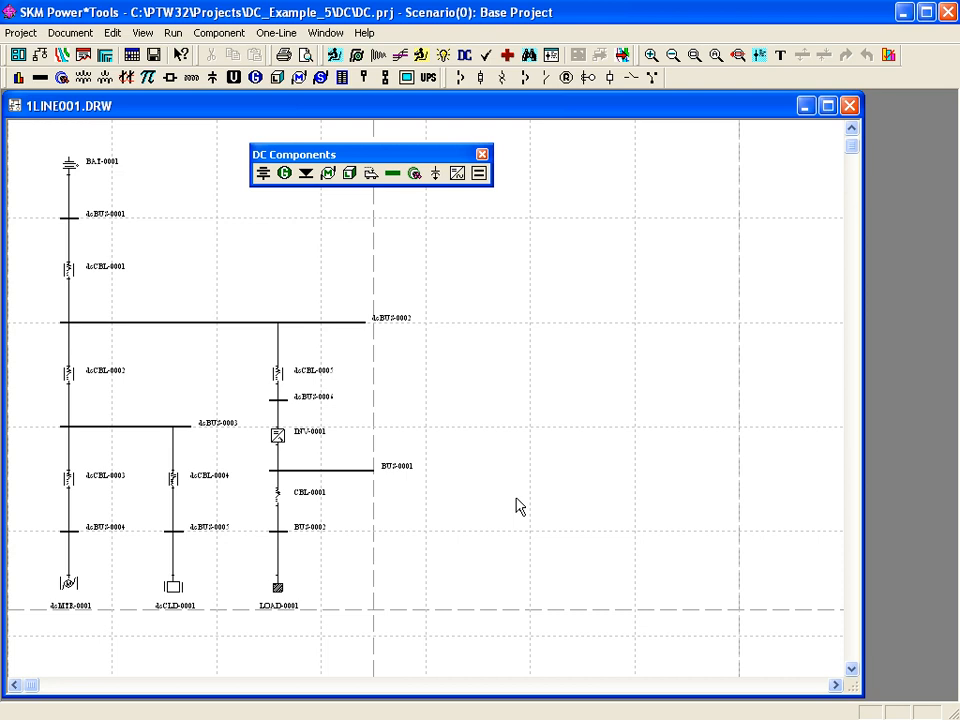
Clone the CBL-0001, BUS-0002 and LOAD-0001 branch on the one-line and place the copy beside the original under BUS-0001
{"action": "left_click_drag", "start_coordinate": [249, 458], "coordinate": [320, 632]}
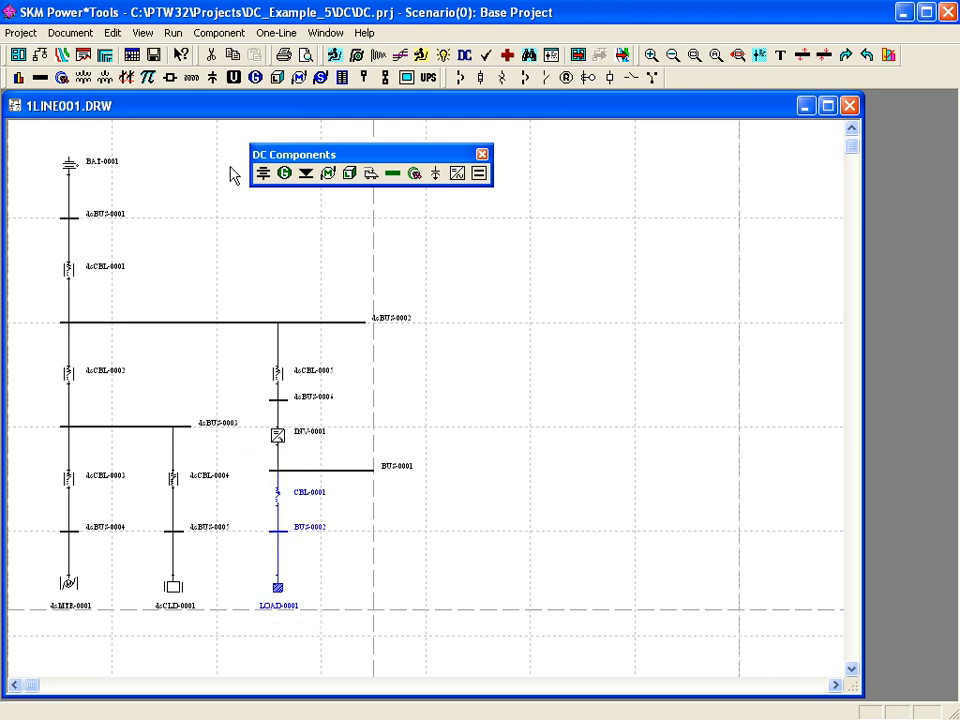
{"action": "left_click", "coordinate": [201, 36]}
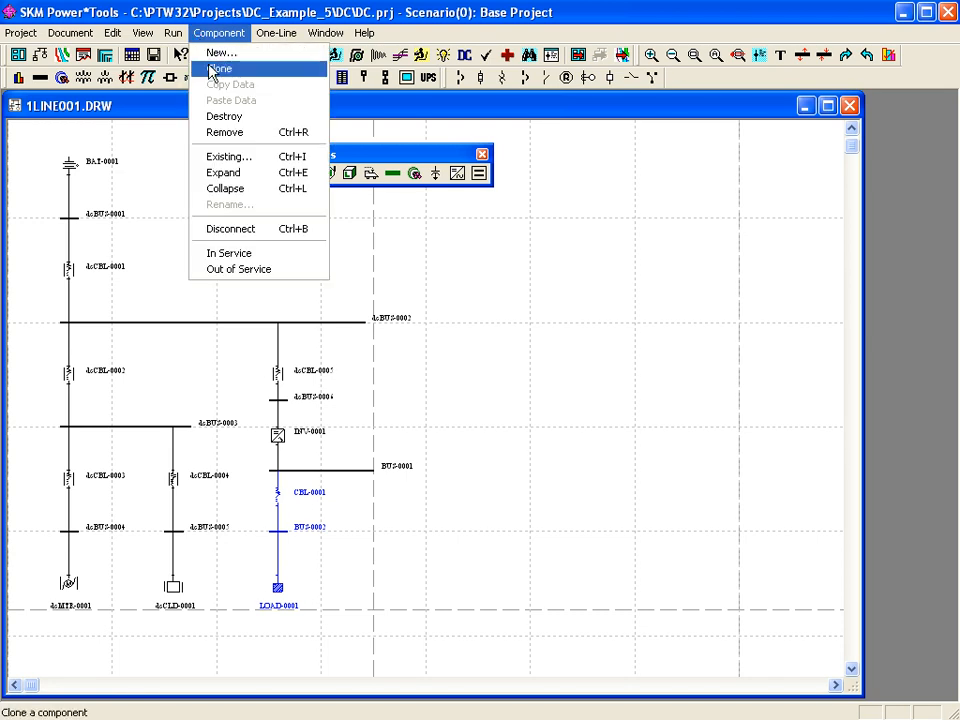
{"action": "left_click", "coordinate": [210, 66]}
{"action": "mouse_move", "coordinate": [306, 626]}
{"action": "left_mouse_down"}
{"action": "mouse_move", "coordinate": [360, 594]}
{"action": "mouse_move", "coordinate": [355, 585]}
{"action": "mouse_move", "coordinate": [375, 591]}
{"action": "mouse_move", "coordinate": [371, 583]}
{"action": "mouse_move", "coordinate": [371, 602]}
{"action": "left_mouse_up"}
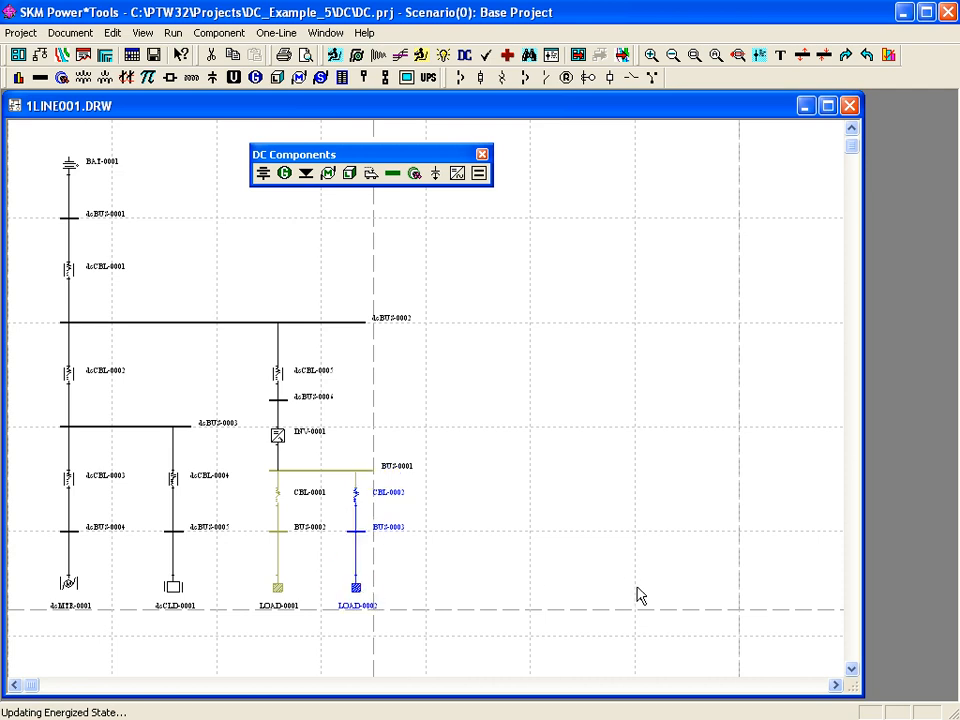
{"action": "left_click", "coordinate": [638, 590]}
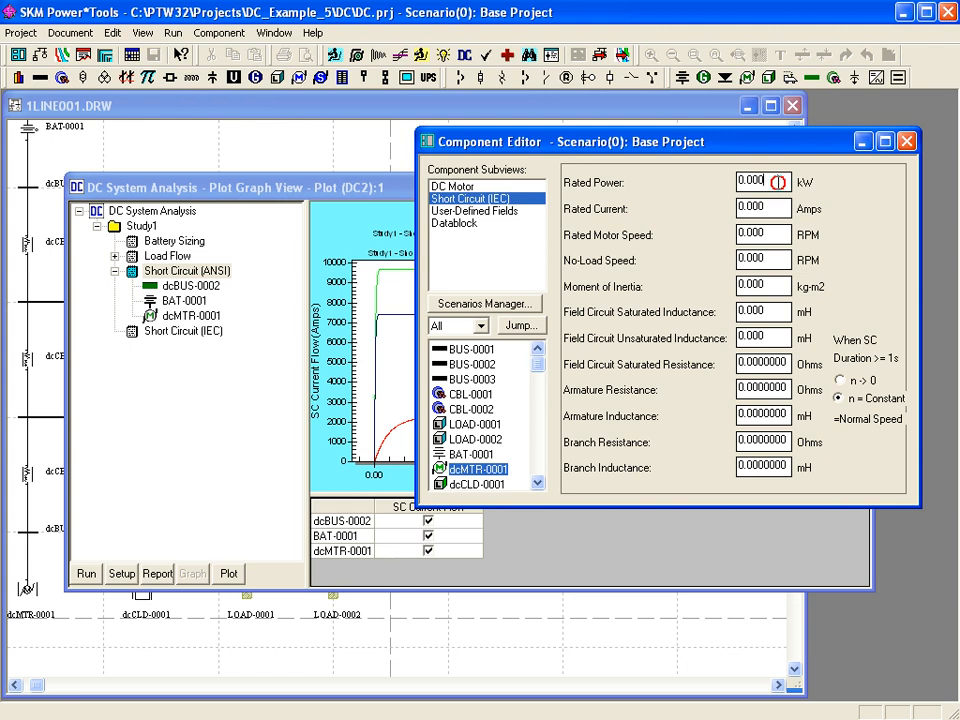
In dcMTR-0001's IEC data, set rated power 14.91 kW, current 159 A, rated speed 2500 RPM, no-load speed 2625 RPM and inertia 0.388 kg-m2
{"action": "left_click_drag", "start_coordinate": [760, 181], "coordinate": [737, 181]}
{"action": "type", "text": "14.91"}
{"action": "left_click", "coordinate": [777, 209]}
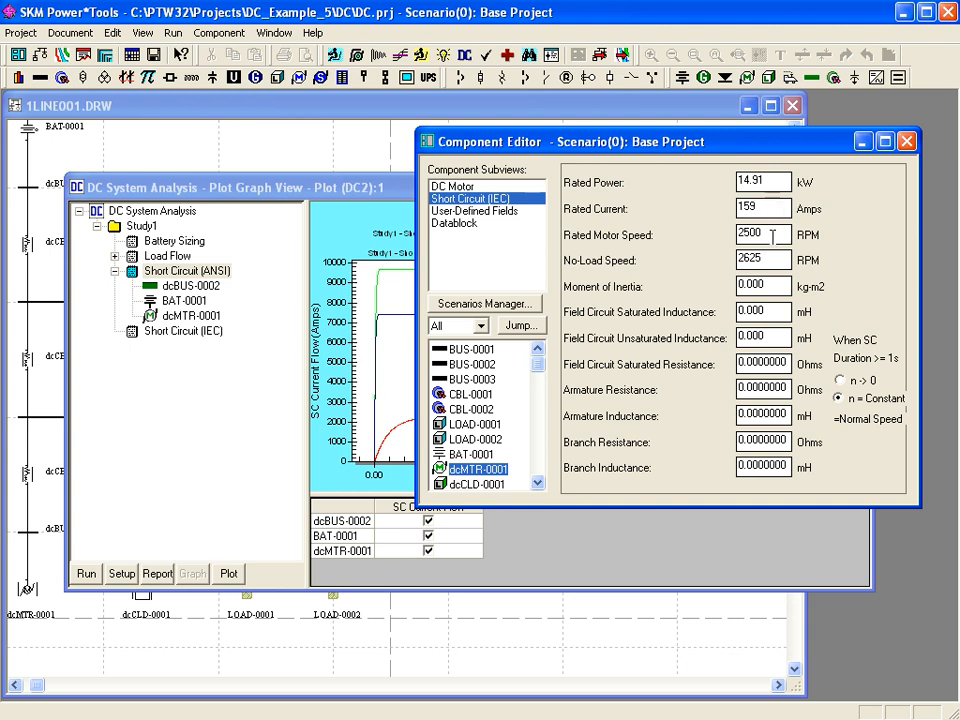
{"action": "left_click", "coordinate": [772, 233]}
{"action": "left_click", "coordinate": [777, 260]}
{"action": "left_click_drag", "start_coordinate": [763, 286], "coordinate": [752, 287]}
{"action": "type", "text": "5"}
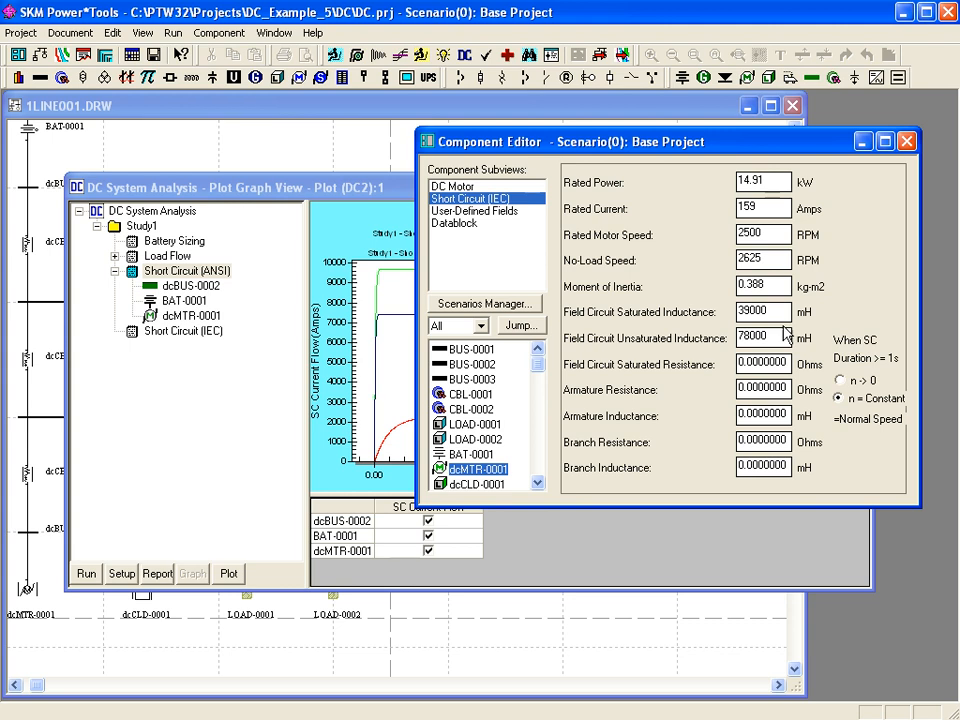
Set dcMTR-0001's field inductances to 39000 mH saturated and 78000 mH unsaturated, field resistance to 67.7 ohms, armature resistance to 0.0244 ohms and inductance to 0.49 mH
{"action": "left_click", "coordinate": [782, 338]}
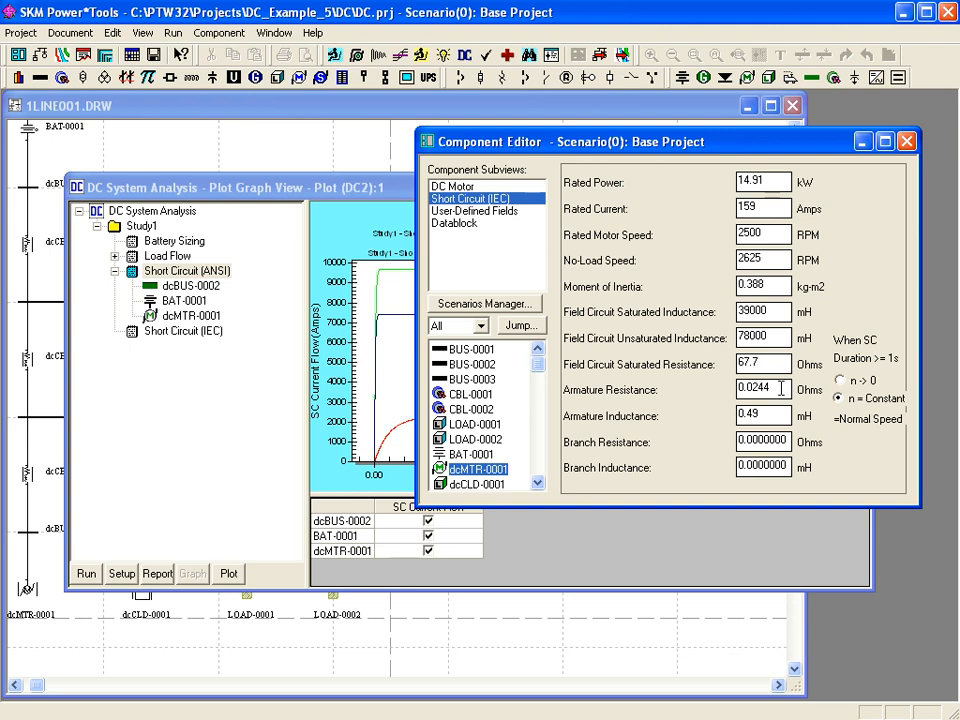
{"action": "left_click", "coordinate": [780, 388]}
{"action": "left_click", "coordinate": [776, 416]}
In the Short Circuit (IEC) study setup, select dcBUS-0002 as the faulted DC bus to plot
{"action": "left_click", "coordinate": [233, 365]}
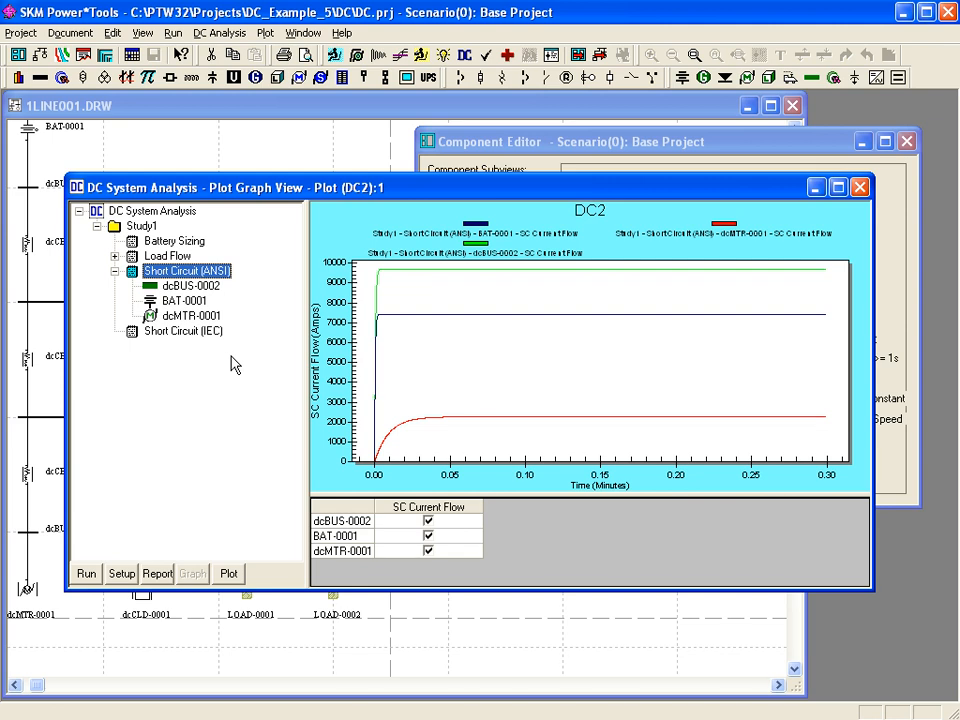
{"action": "left_click", "coordinate": [188, 333]}
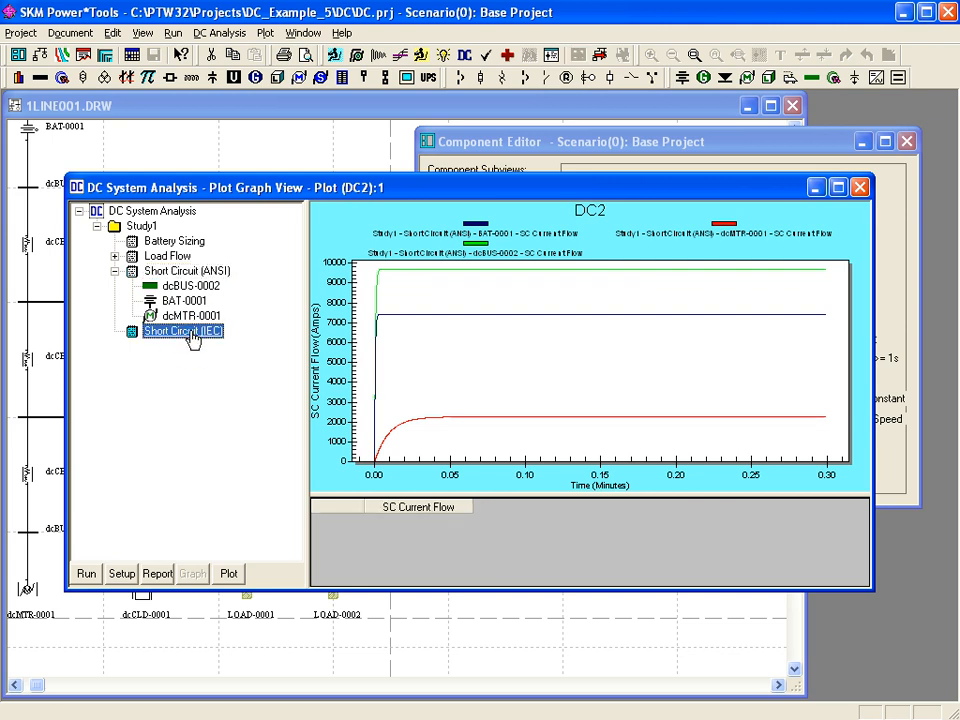
{"action": "left_click", "coordinate": [120, 575]}
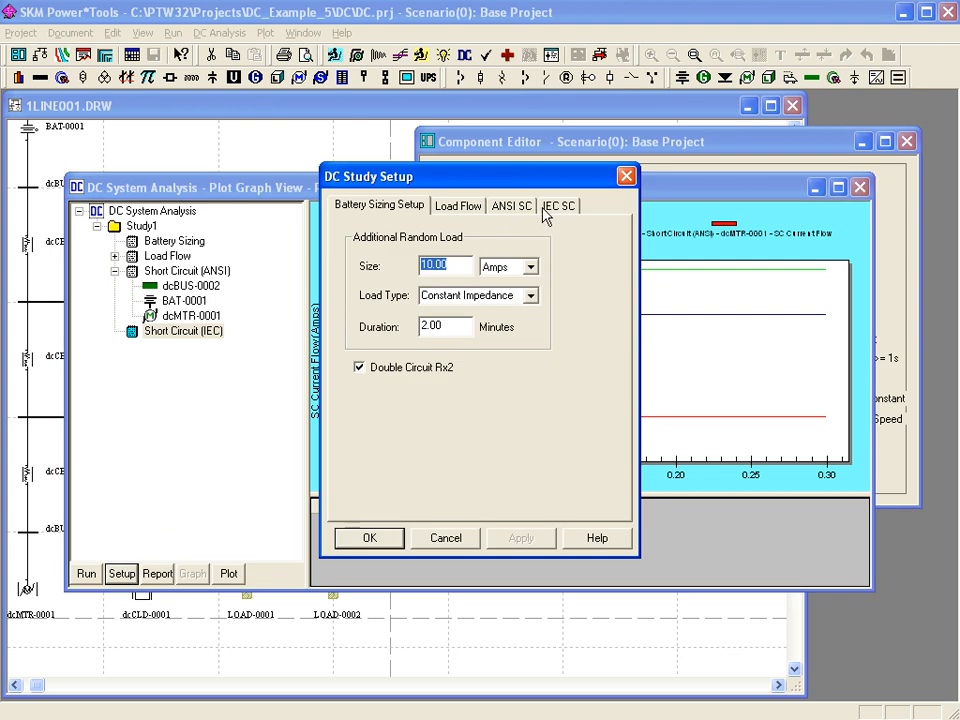
{"action": "left_click", "coordinate": [557, 207]}
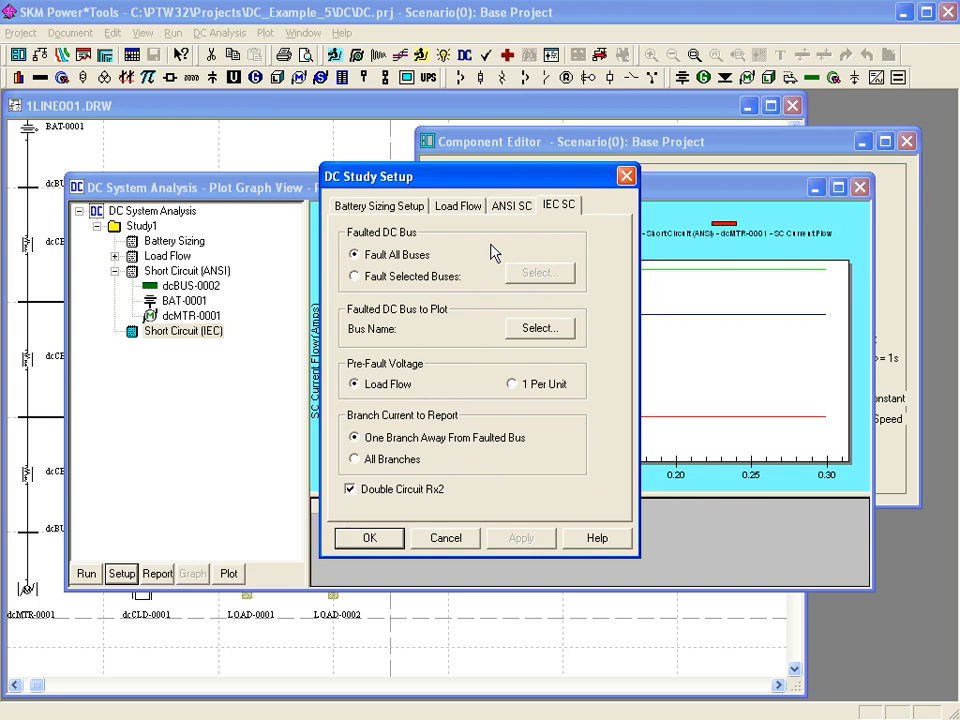
{"action": "left_click", "coordinate": [531, 330]}
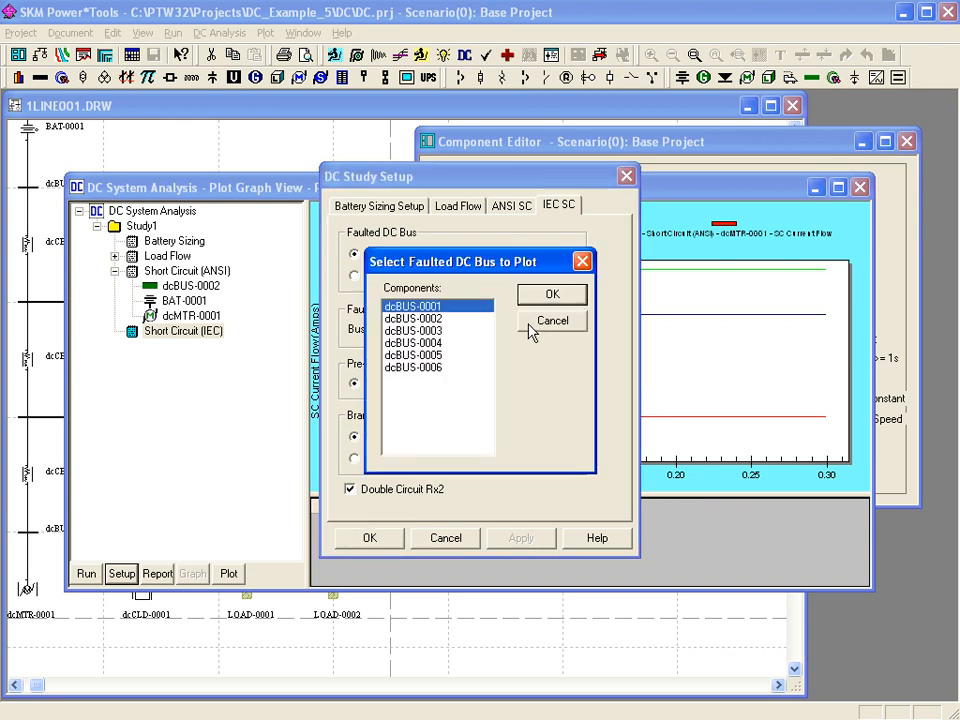
{"action": "left_click", "coordinate": [425, 319]}
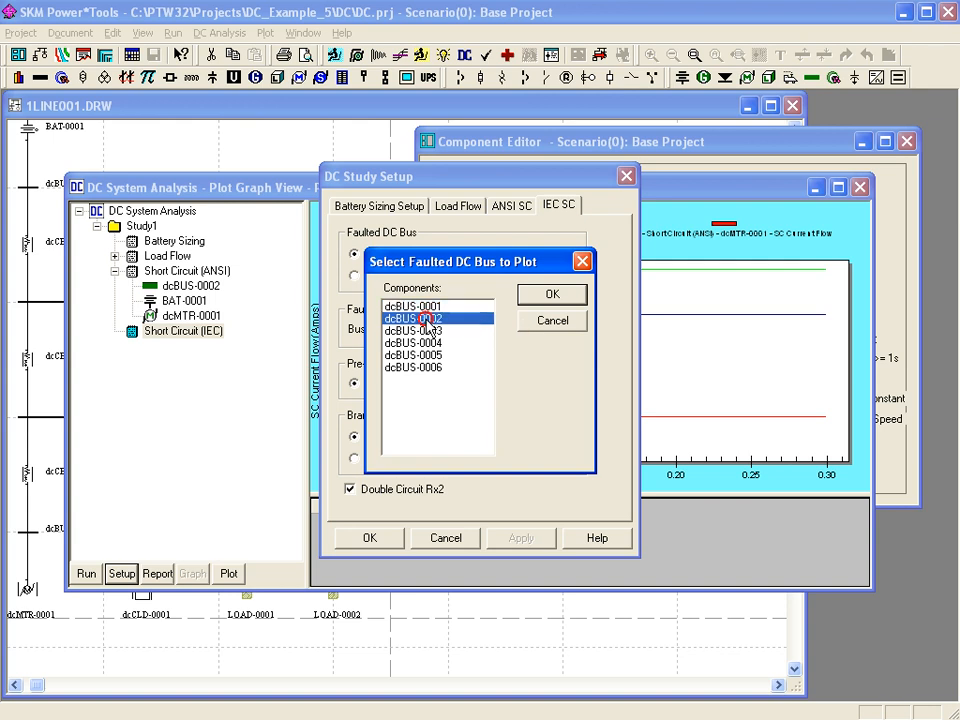
{"action": "left_click", "coordinate": [551, 296]}
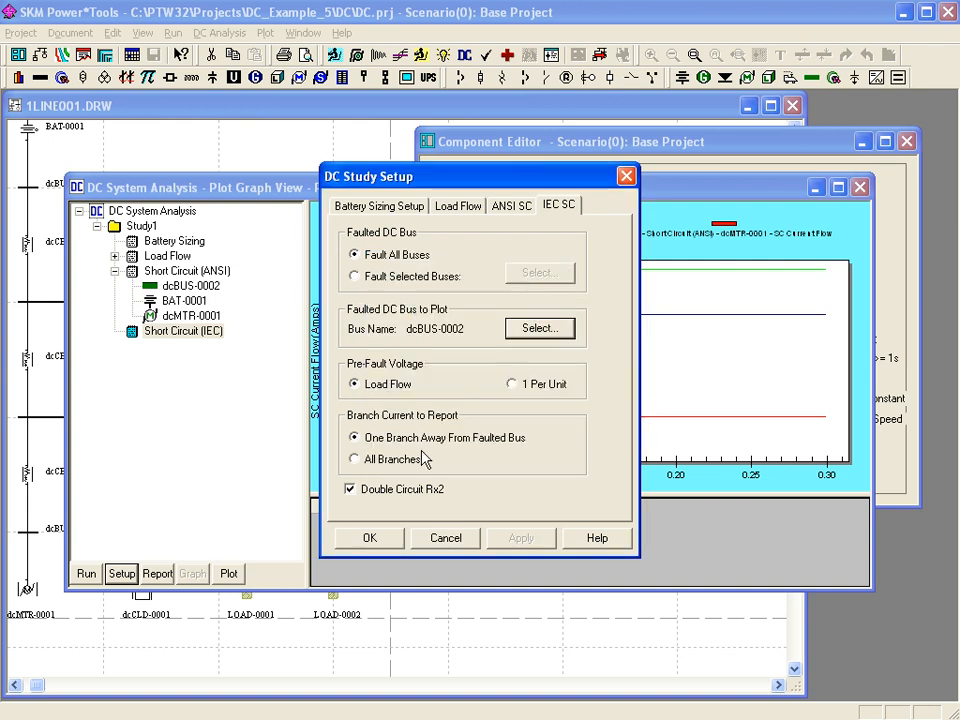
{"action": "left_click", "coordinate": [371, 539]}
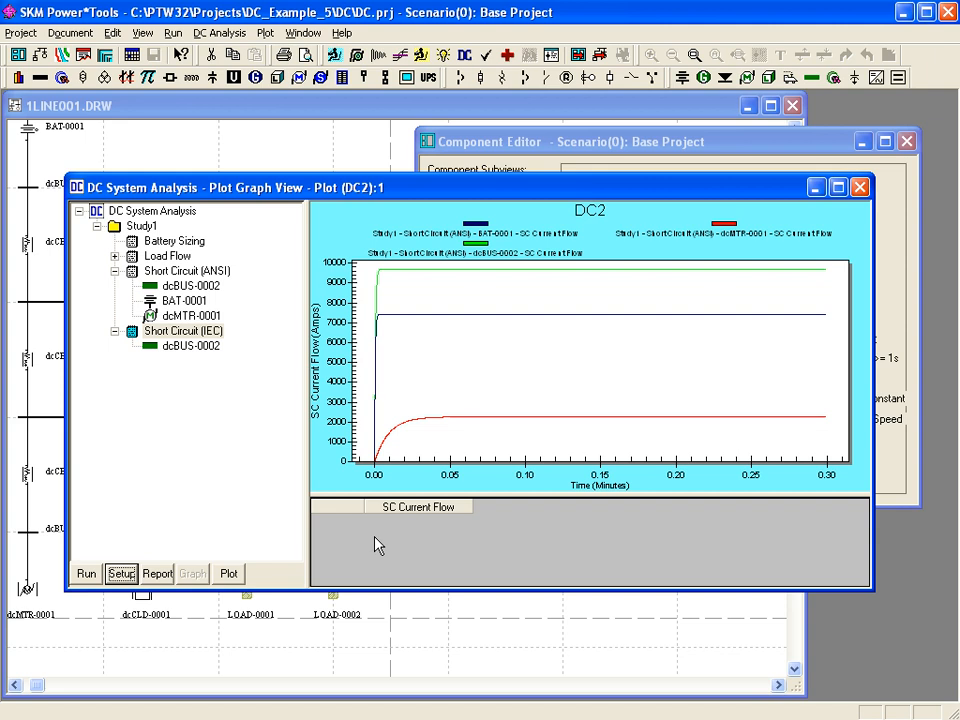
Select source BAT-0001 and motor dcMTR-0001 as the plotted components of the Short Circuit (IEC) study
{"action": "right_click", "coordinate": [183, 333]}
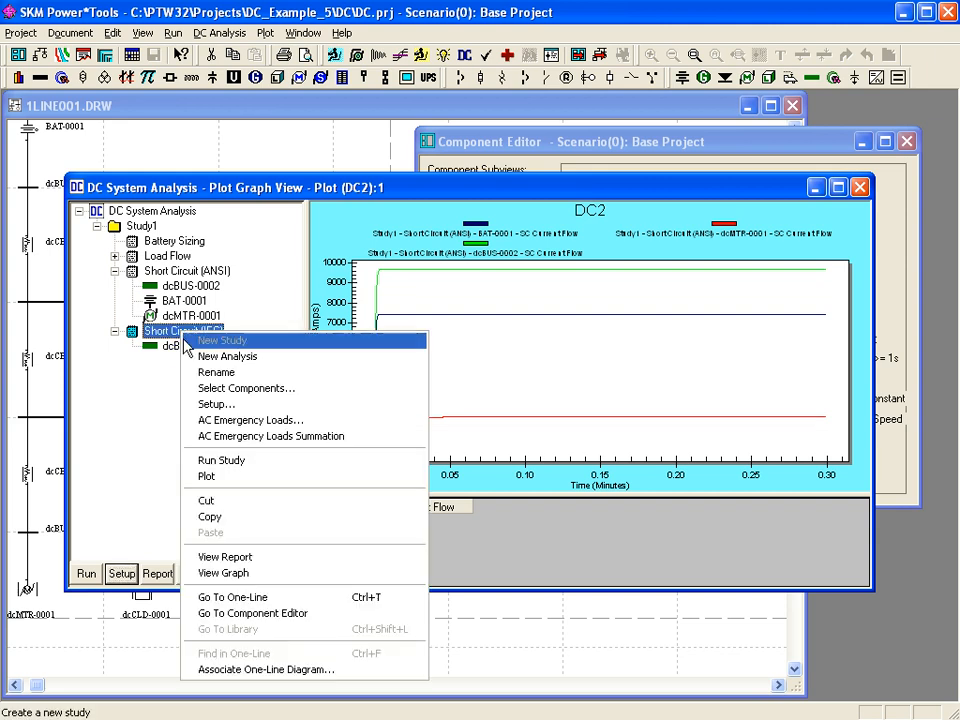
{"action": "left_click", "coordinate": [230, 388]}
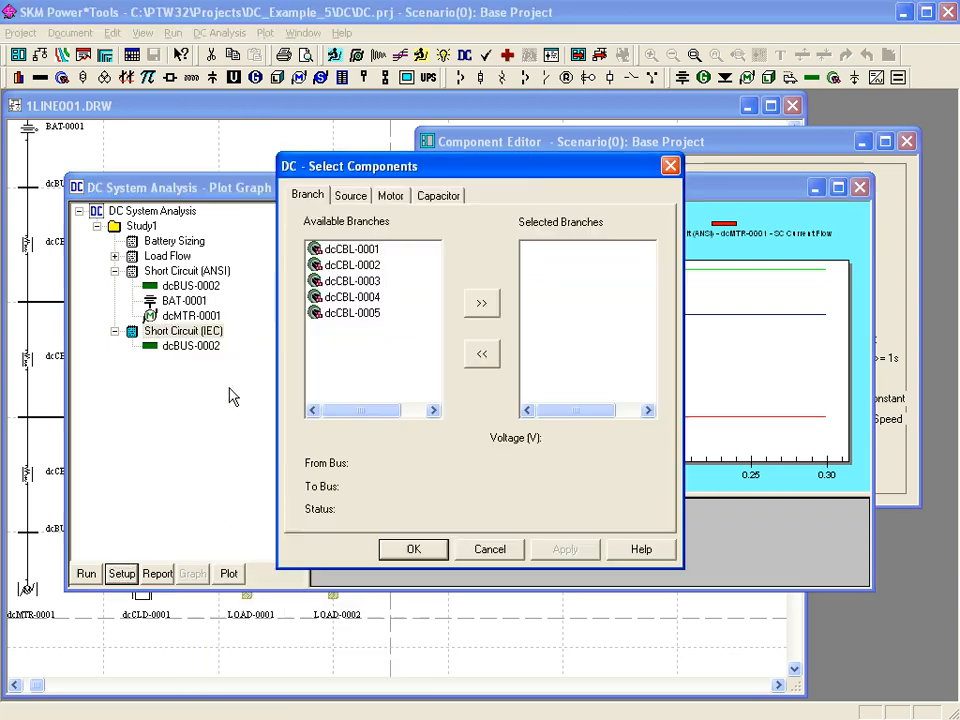
{"action": "left_click", "coordinate": [350, 199]}
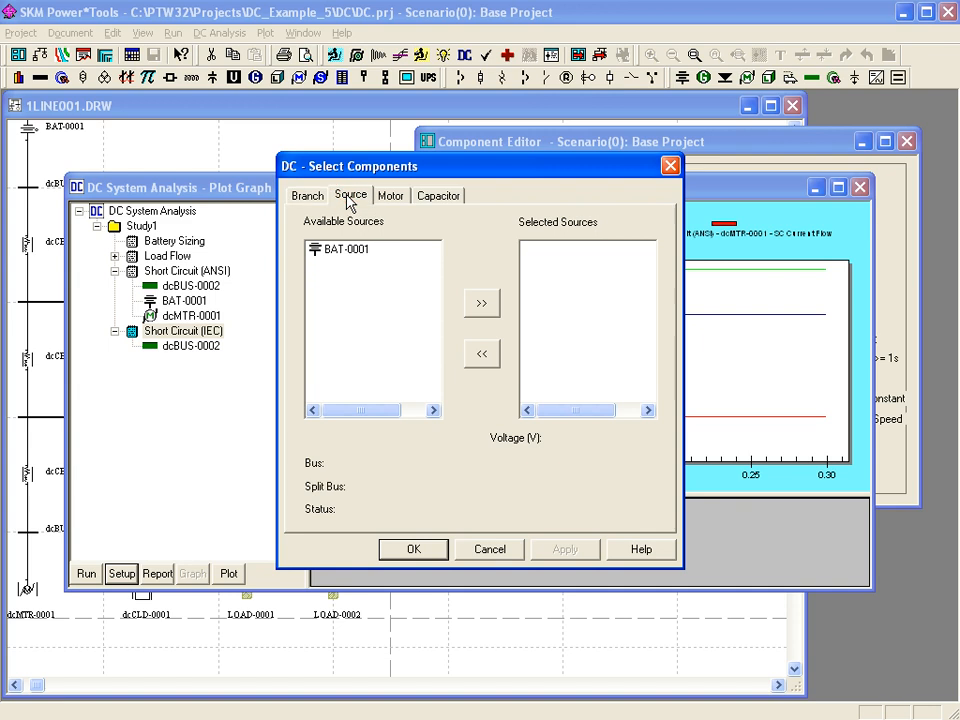
{"action": "double_click", "coordinate": [338, 251]}
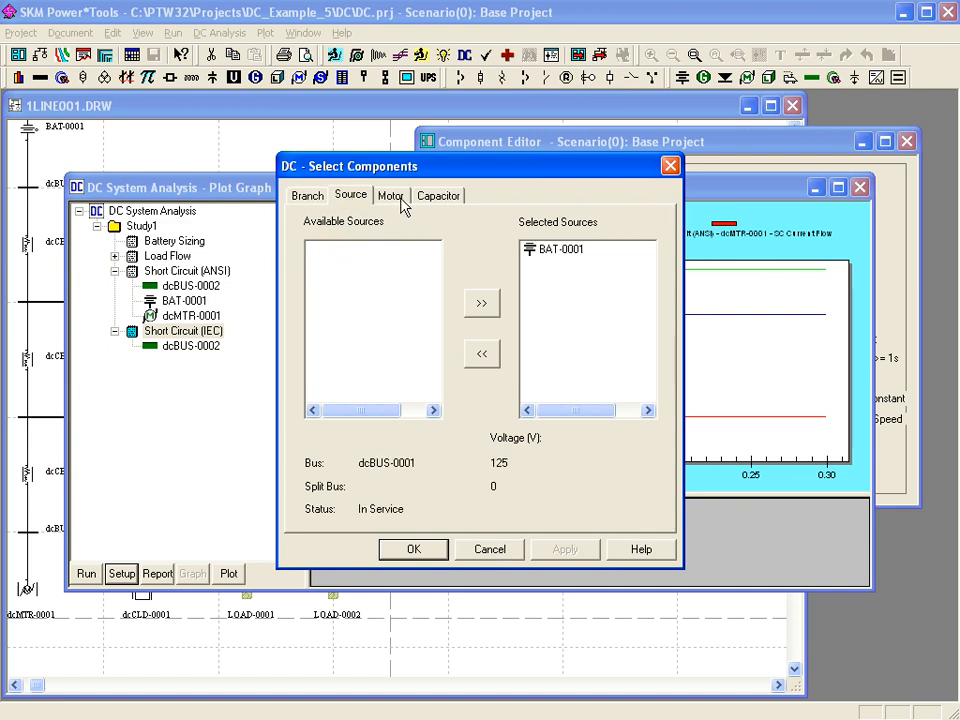
{"action": "left_click", "coordinate": [396, 198]}
{"action": "left_click", "coordinate": [358, 255]}
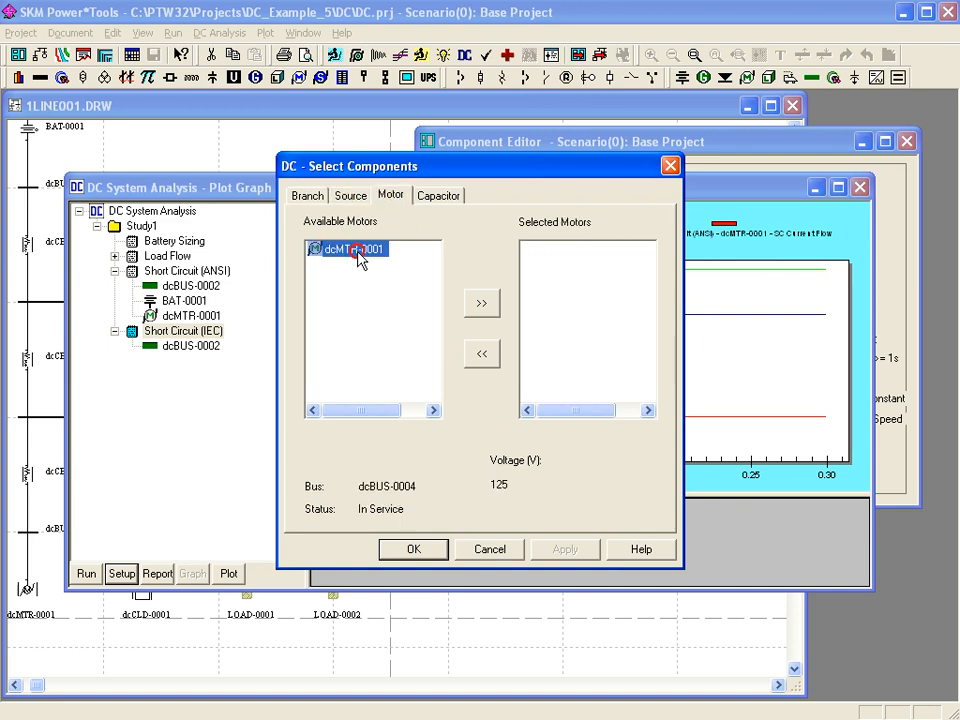
{"action": "double_click", "coordinate": [358, 255]}
{"action": "left_click", "coordinate": [410, 553]}
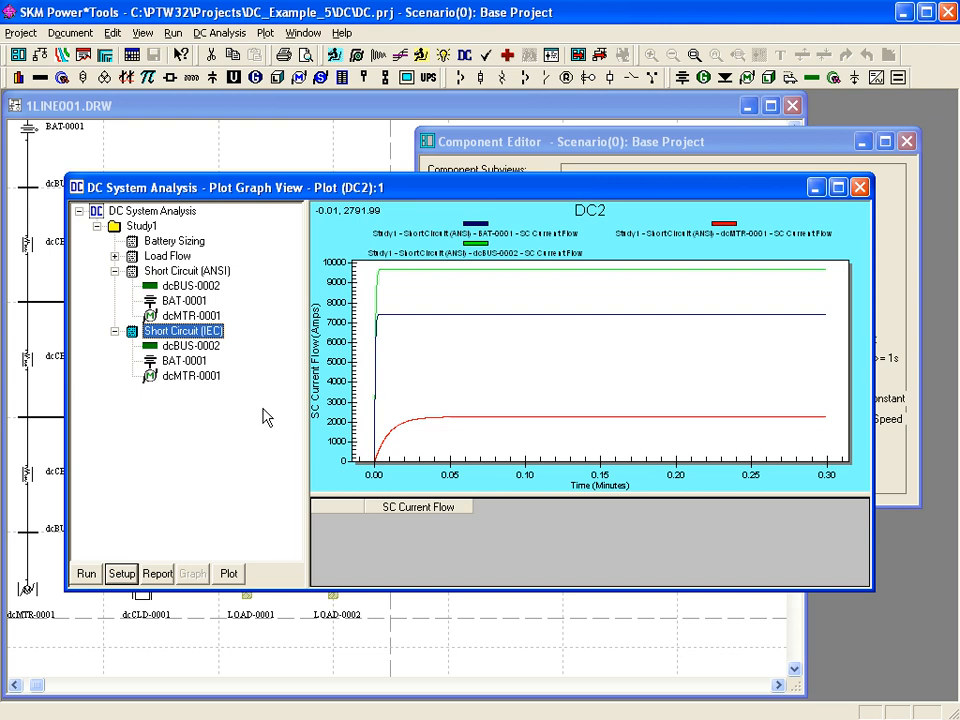
Run the Short Circuit (IEC) study, accepting the calculated AC emergency load distribution, and dismiss the study messages
{"action": "left_click", "coordinate": [87, 575]}
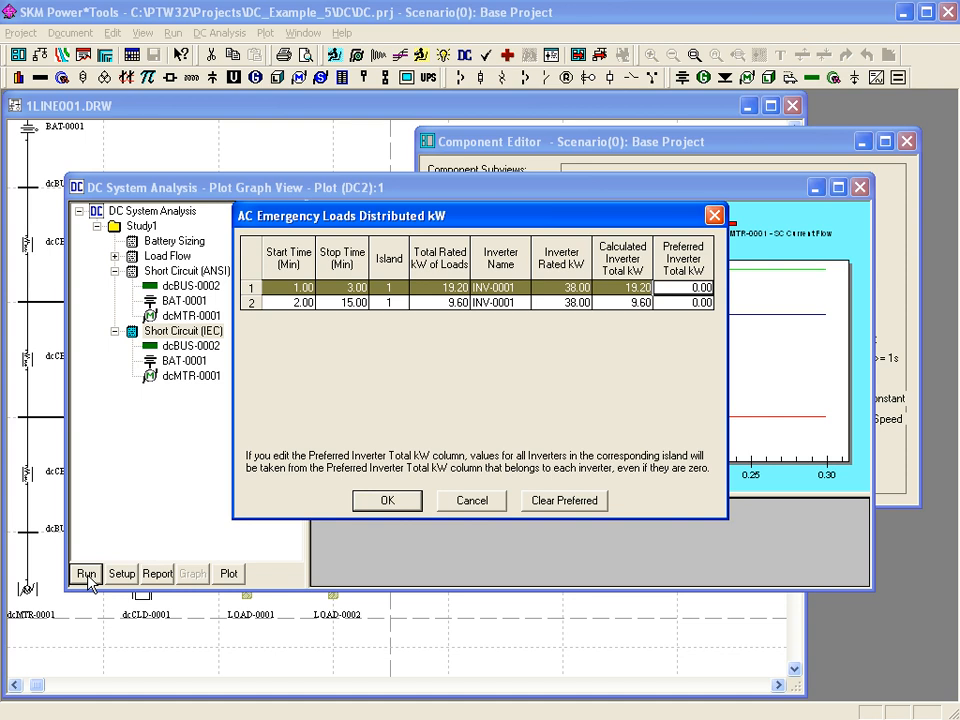
{"action": "left_click", "coordinate": [374, 500]}
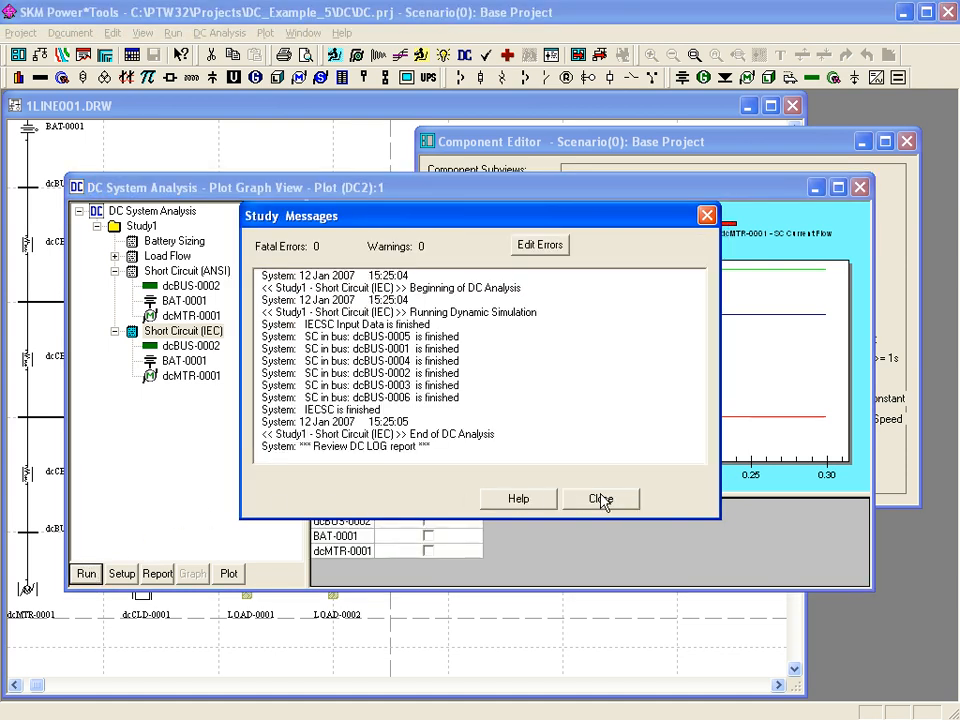
{"action": "left_click", "coordinate": [601, 499]}
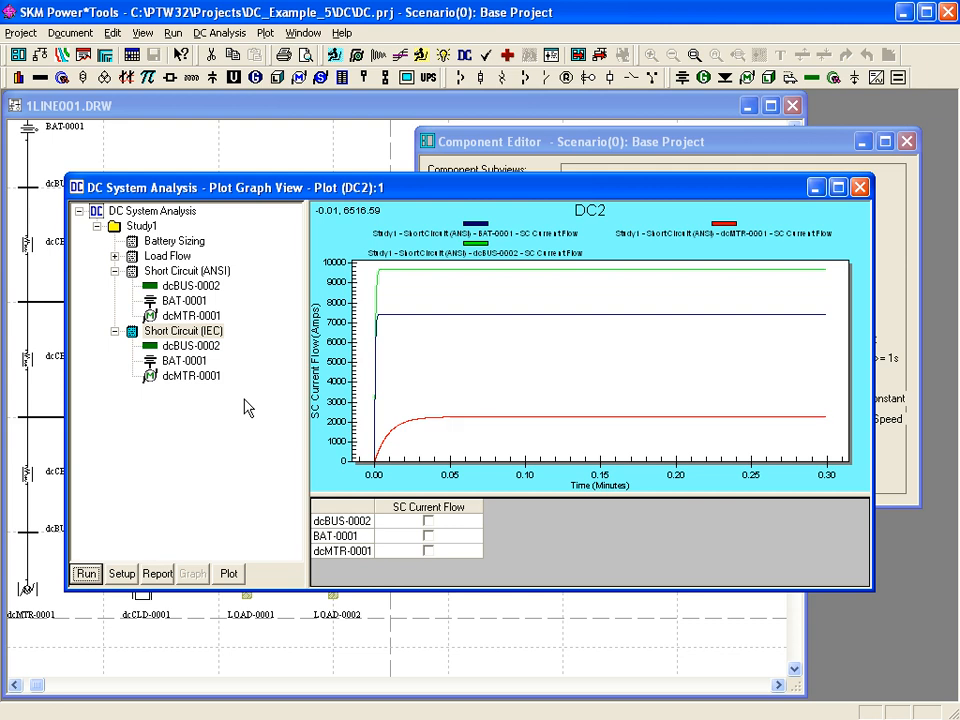
Create a plot named DC2-IEC showing the IEC SC Current Flow of dcBUS-0002, BAT-0001 and dcMTR-0001
{"action": "left_click", "coordinate": [227, 576]}
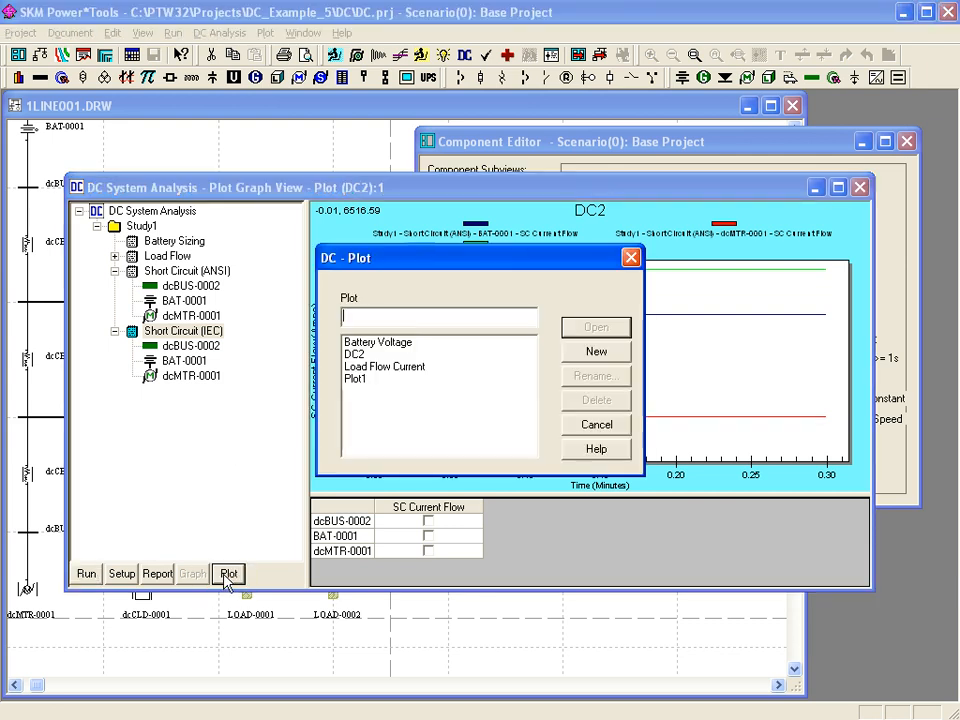
{"action": "left_click", "coordinate": [354, 318]}
{"action": "type", "text": "DC2-IEC"}
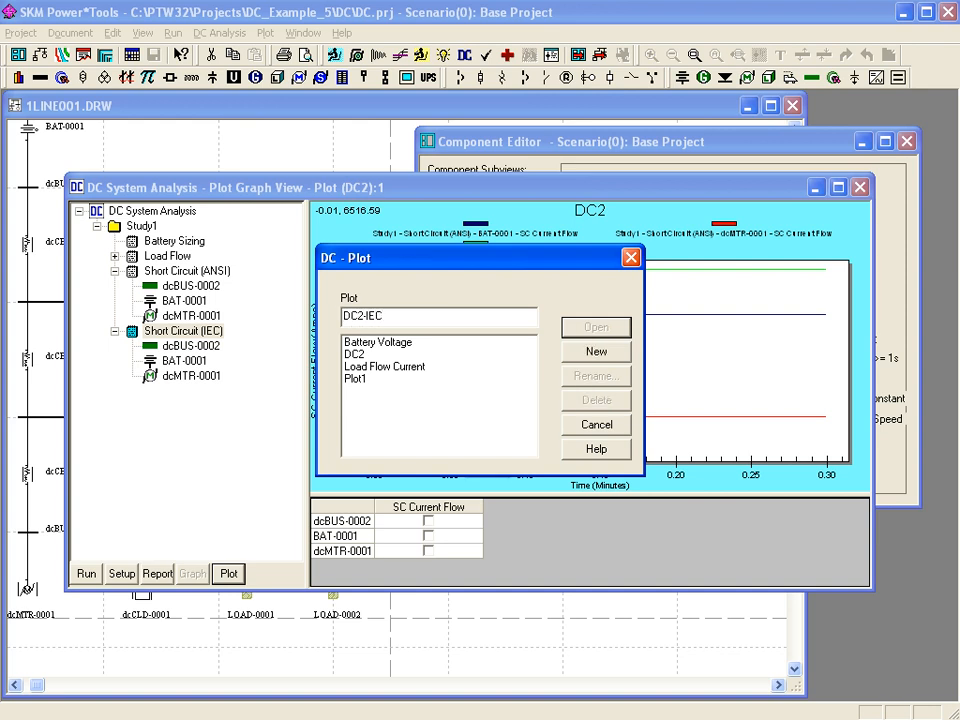
{"action": "left_click", "coordinate": [583, 356]}
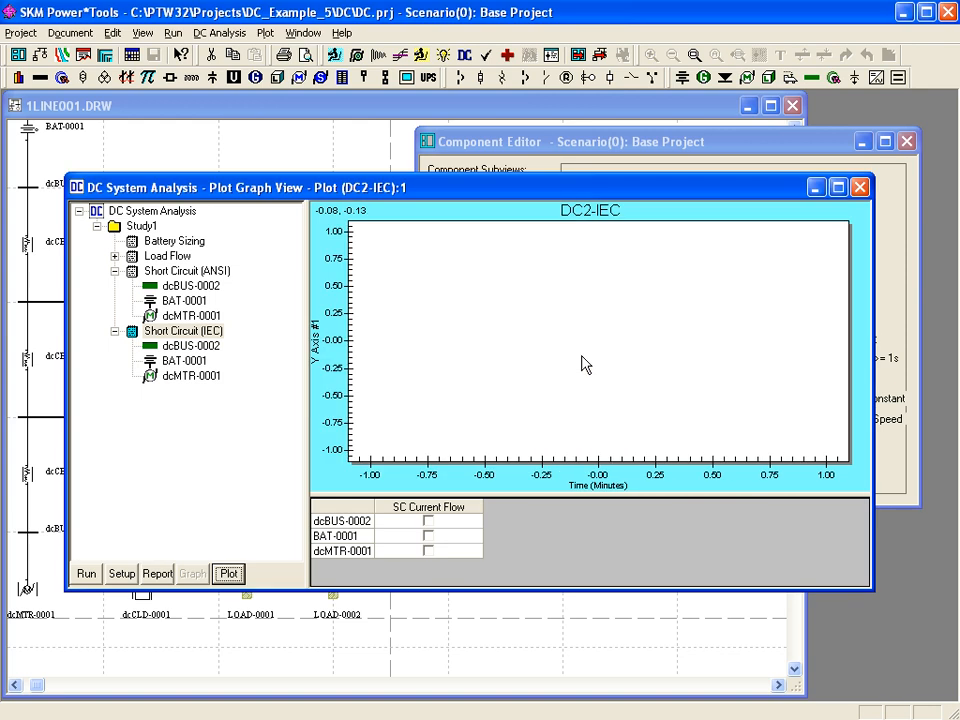
{"action": "left_click", "coordinate": [428, 521]}
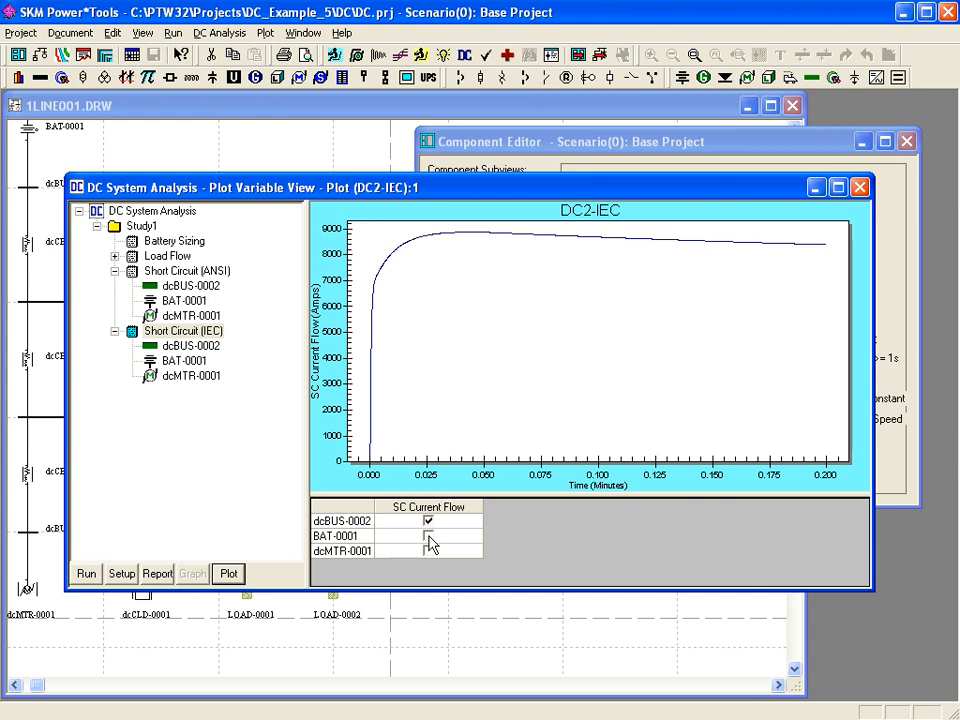
{"action": "left_click", "coordinate": [428, 537]}
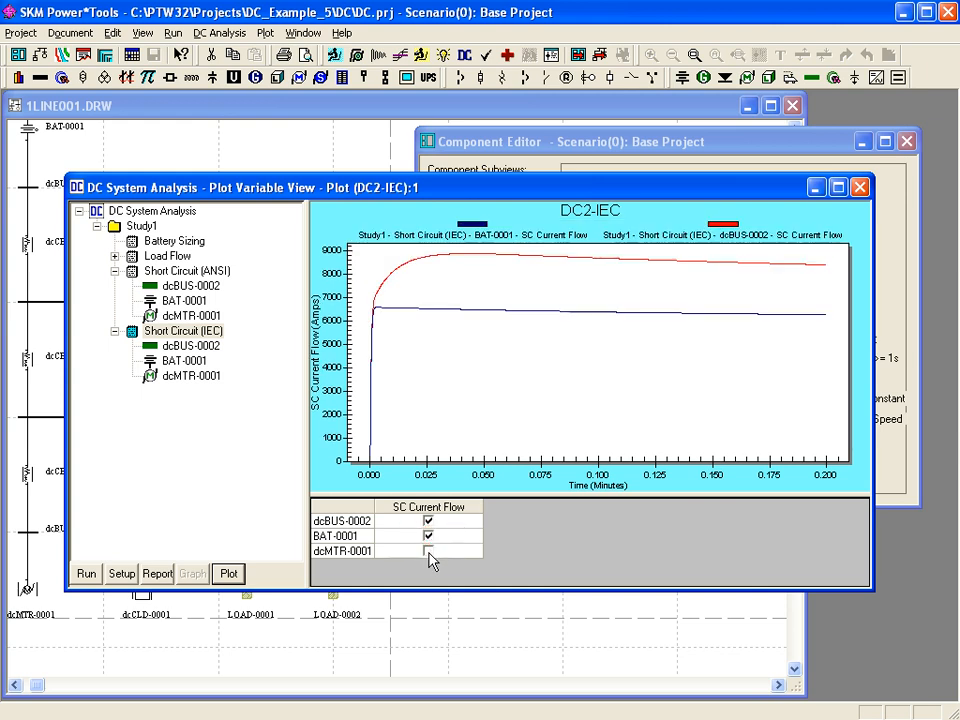
{"action": "left_click", "coordinate": [428, 552]}
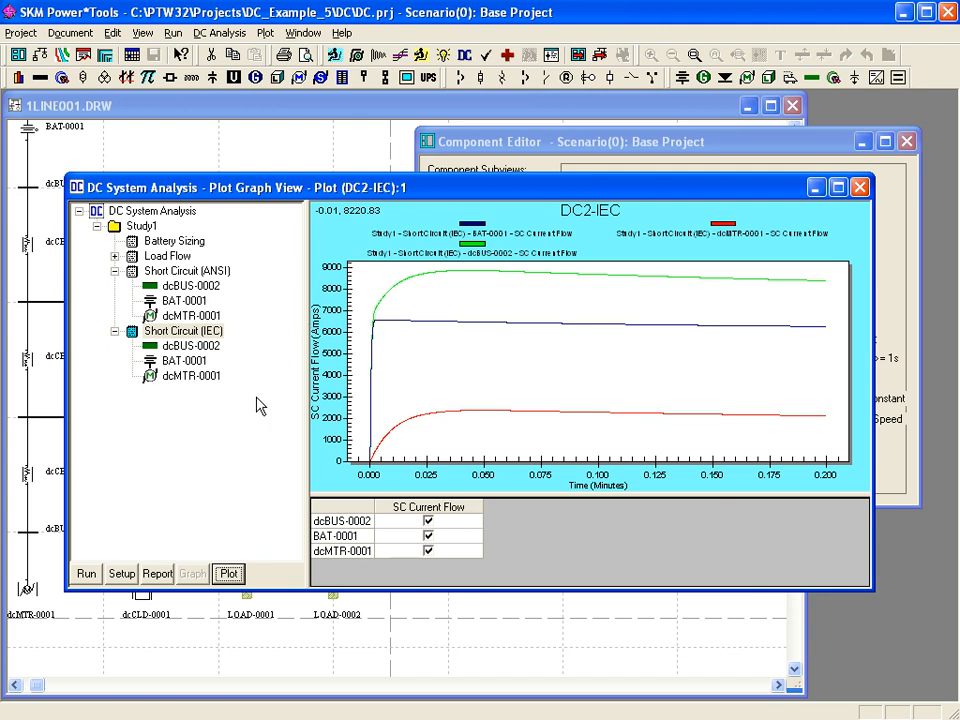
Create a plot named ANSI-IEC comparing dcBUS-0002's SC Current Flow from the IEC and ANSI studies, and enlarge the plot window
{"action": "left_click", "coordinate": [229, 573]}
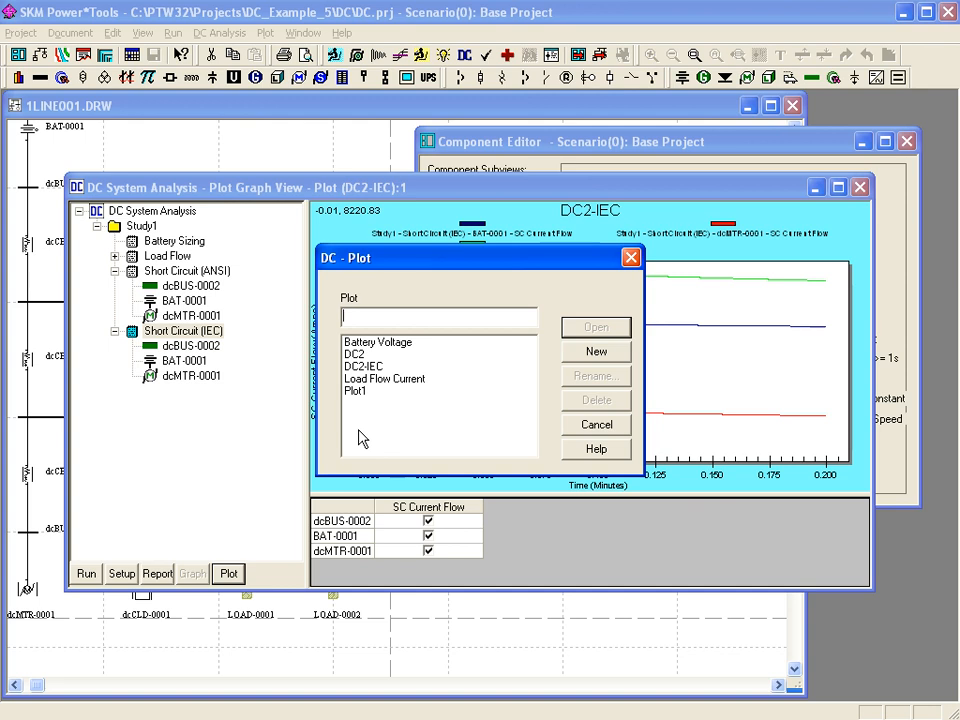
{"action": "type", "text": "ANSI-IEC"}
{"action": "left_click", "coordinate": [591, 350]}
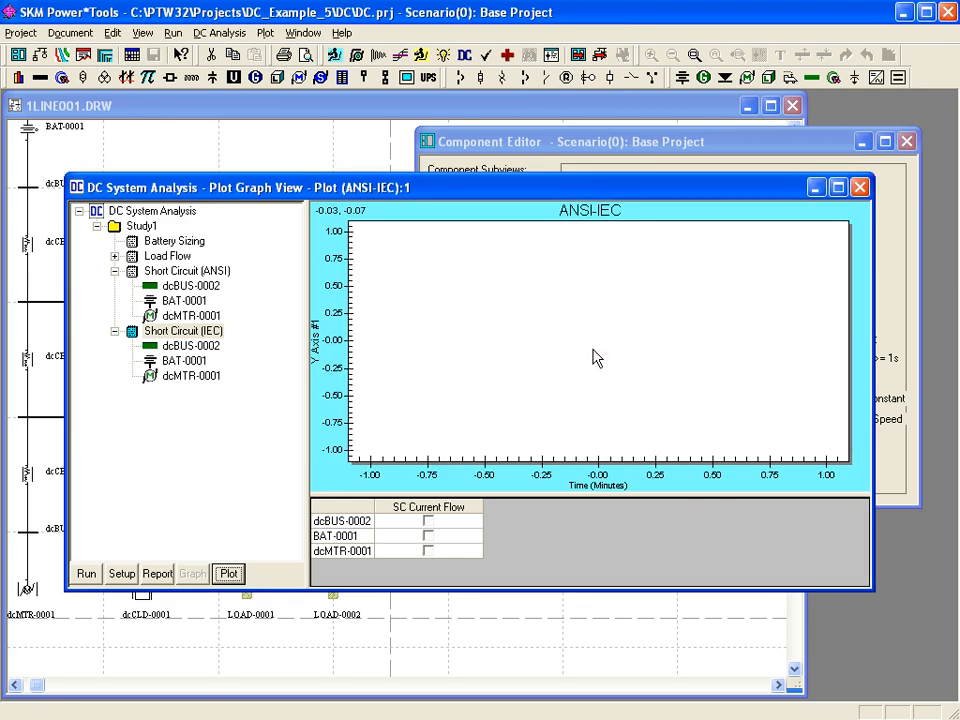
{"action": "left_click", "coordinate": [428, 521]}
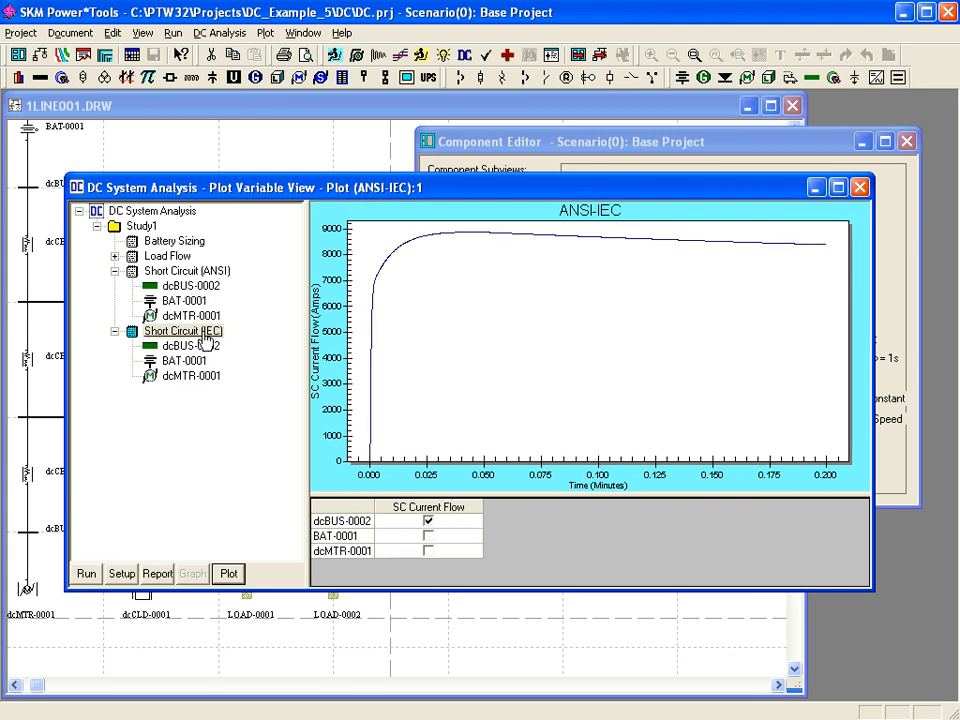
{"action": "left_click", "coordinate": [186, 273]}
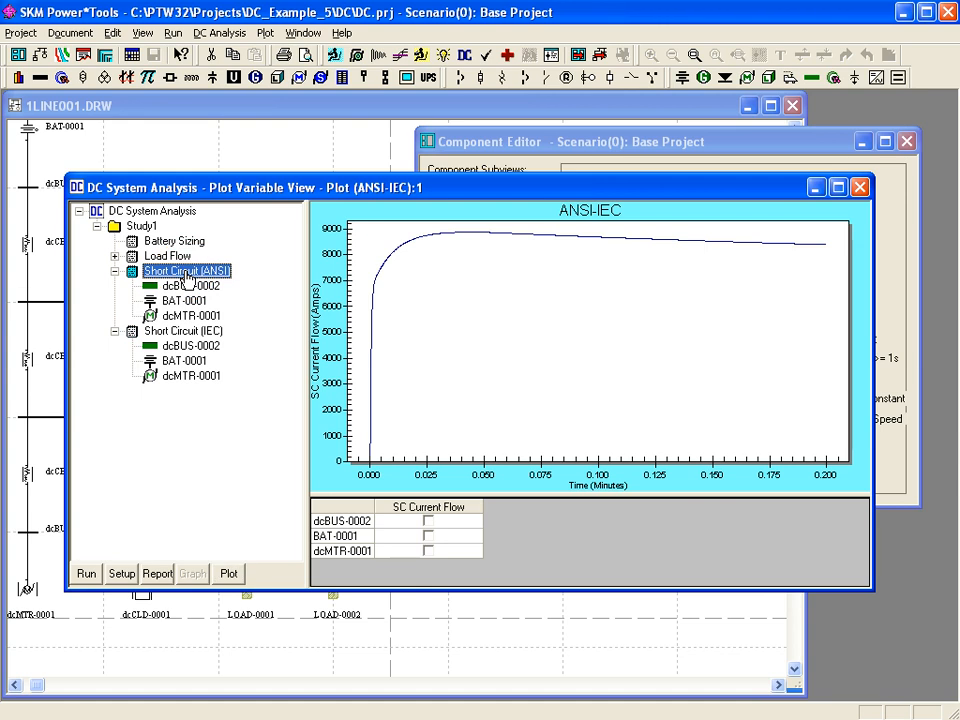
{"action": "left_click", "coordinate": [428, 521]}
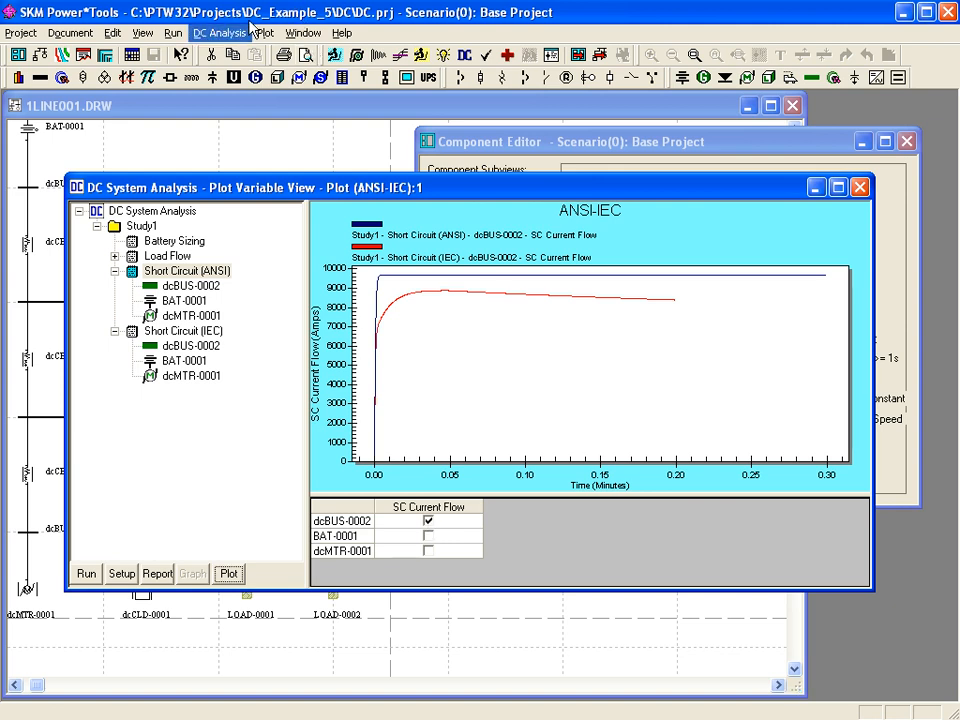
{"action": "left_click_drag", "start_coordinate": [66, 178], "coordinate": [17, 91]}
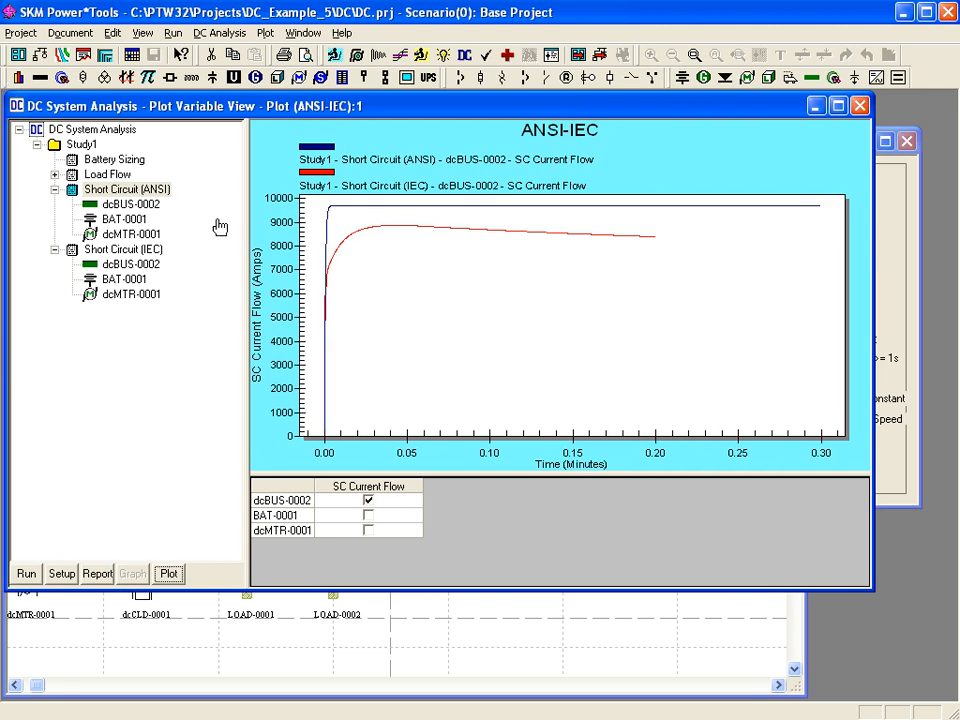
{"action": "left_click_drag", "start_coordinate": [872, 590], "coordinate": [945, 697]}
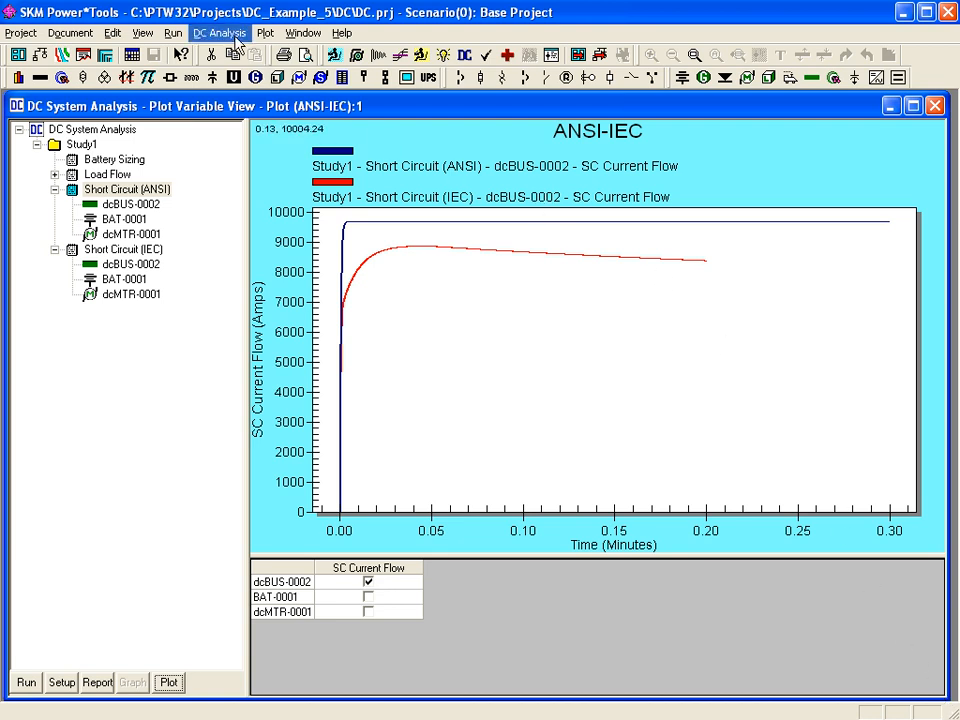
Examine the ANSI-IEC chart's axis range, plot style, graph font and graph color properties without changing them
{"action": "left_click", "coordinate": [264, 33]}
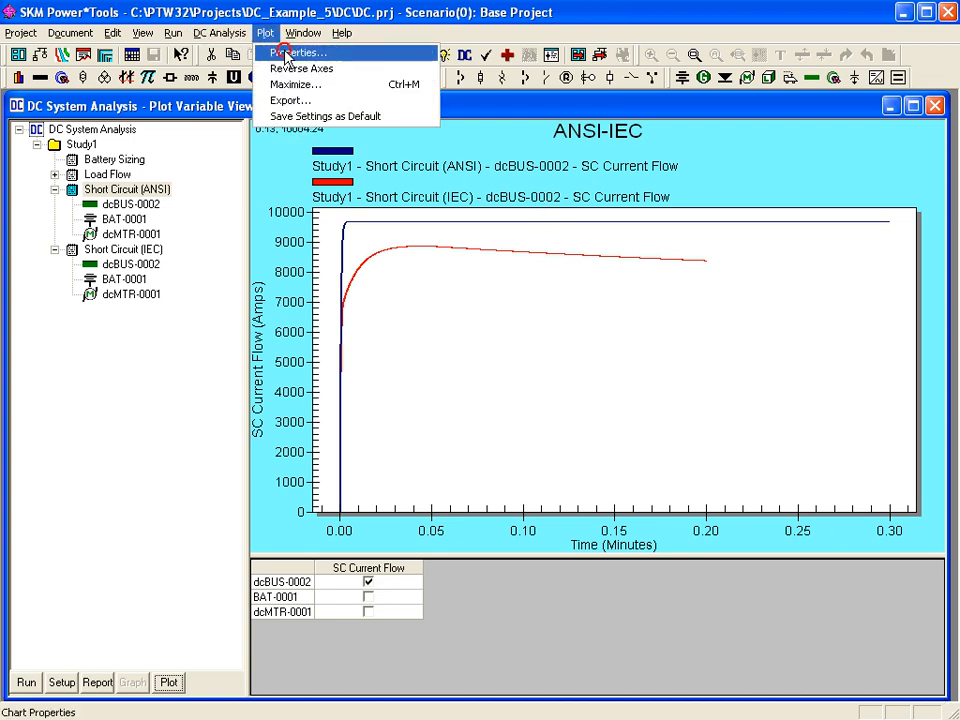
{"action": "left_click", "coordinate": [285, 53]}
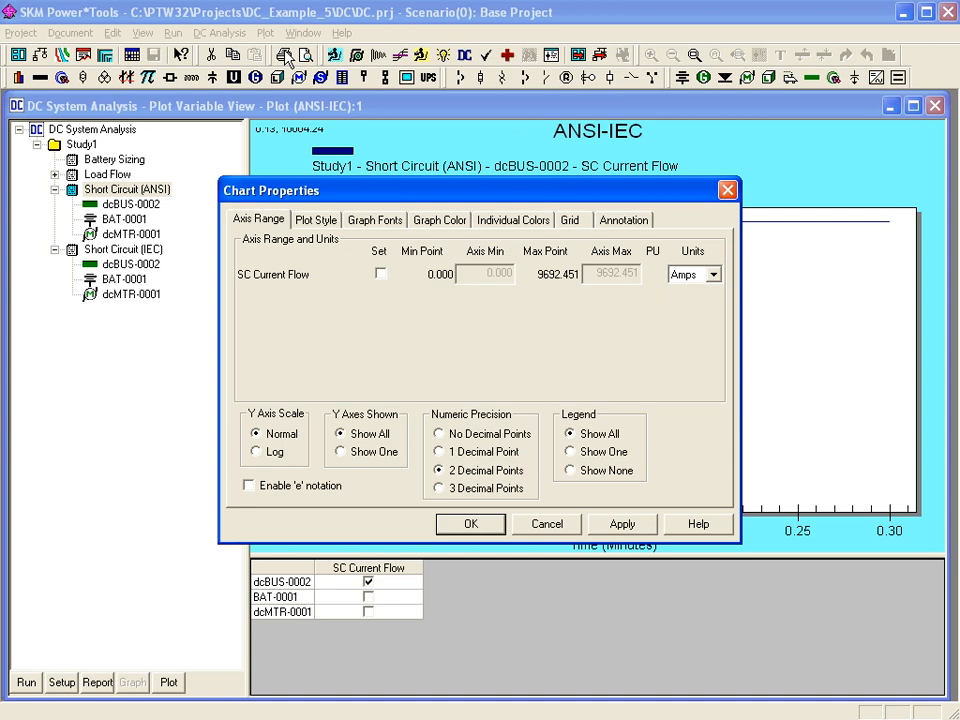
{"action": "left_click", "coordinate": [312, 222]}
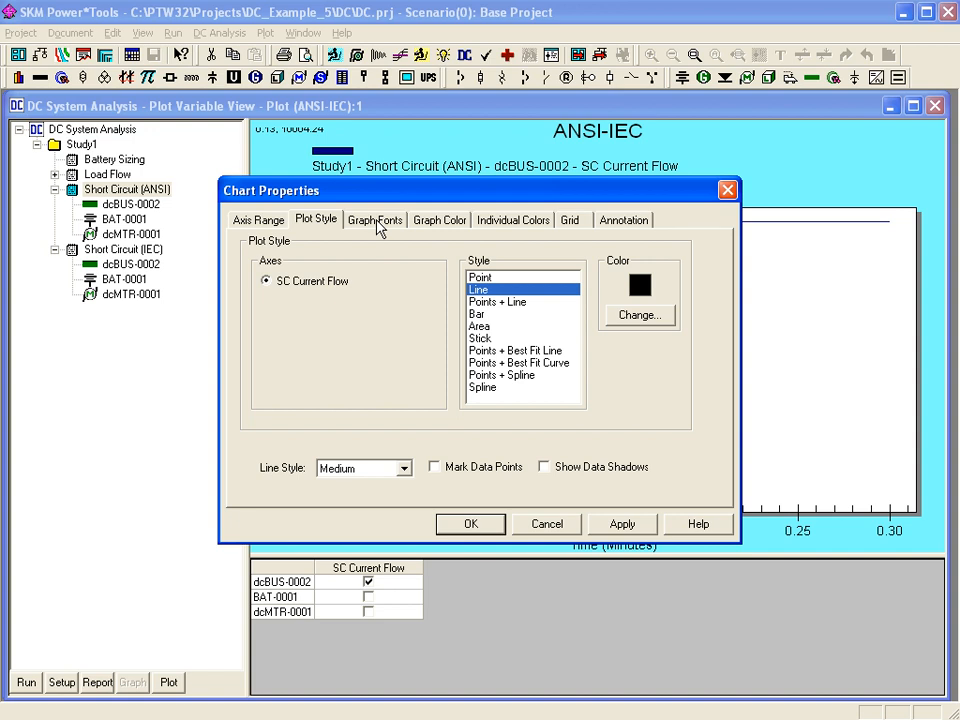
{"action": "left_click", "coordinate": [376, 222]}
{"action": "left_click", "coordinate": [436, 221]}
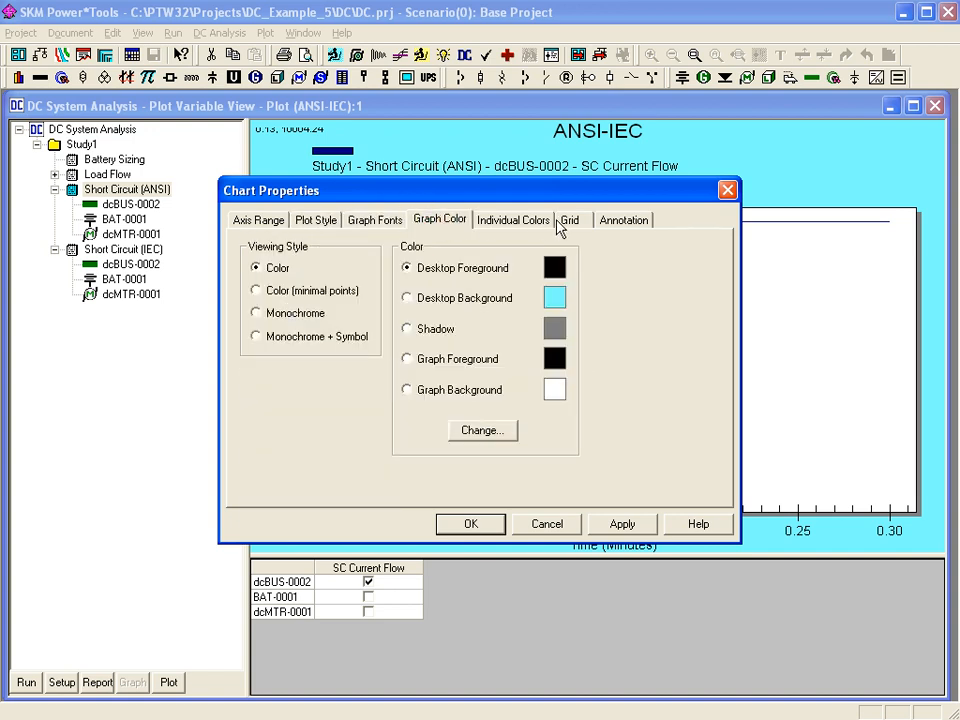
{"action": "left_click", "coordinate": [728, 191]}
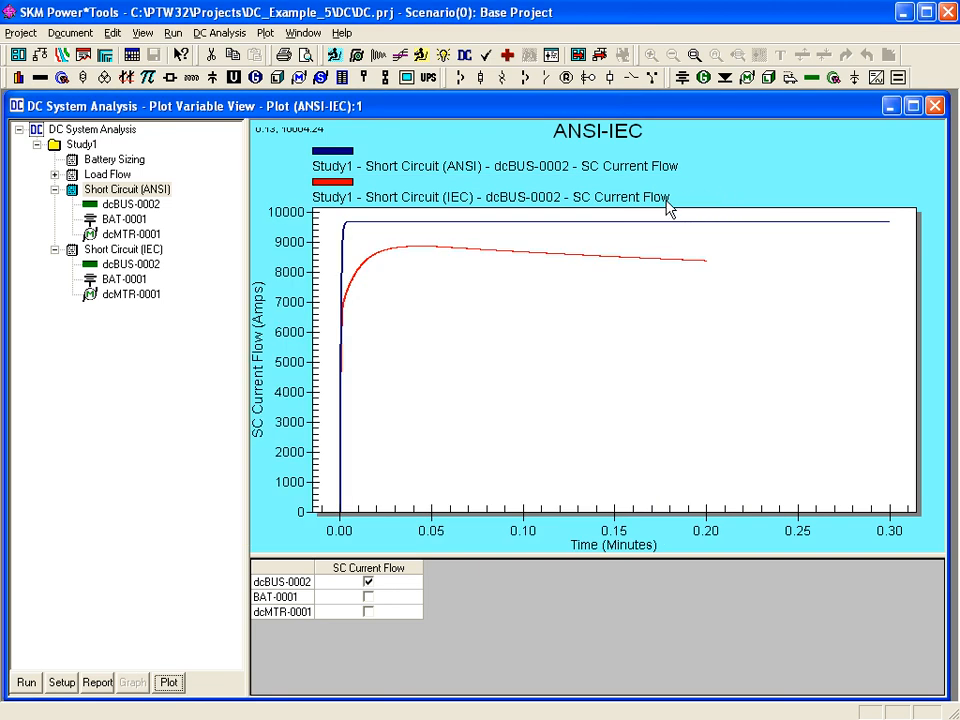
{"action": "left_click", "coordinate": [427, 305]}
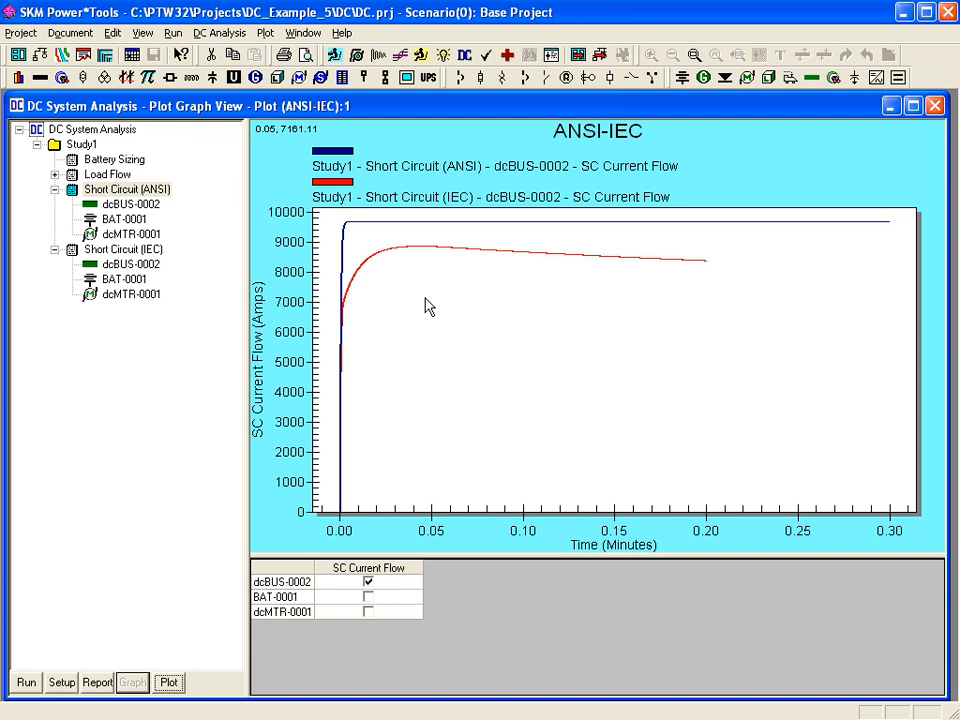
Open the Short Circuit (IEC) report and review the bus fault results through to the fault analysis summary
{"action": "left_click", "coordinate": [120, 251]}
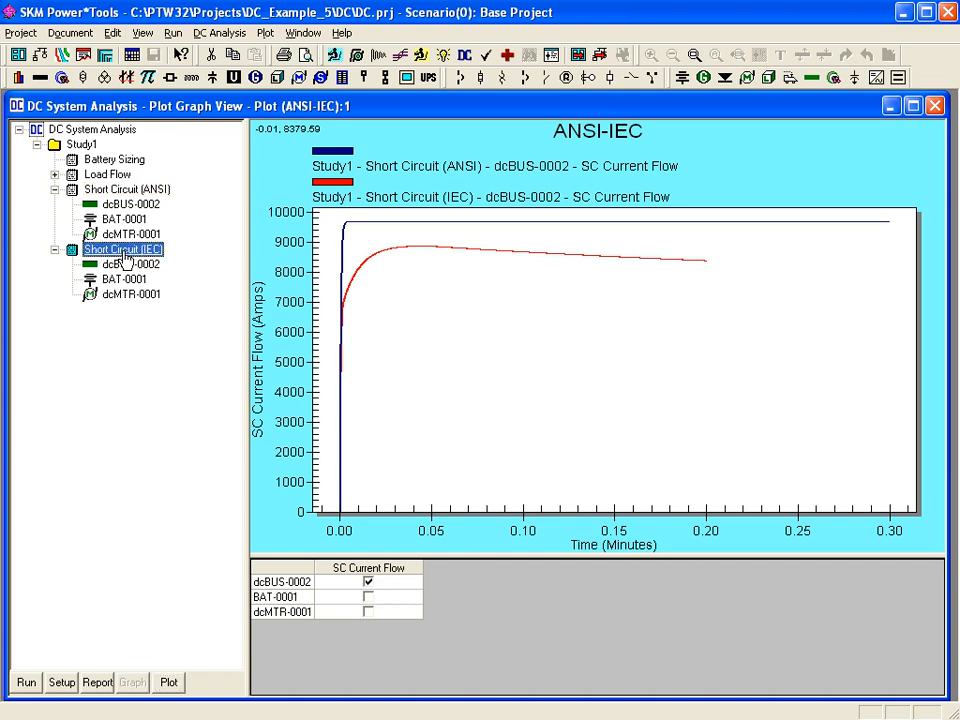
{"action": "left_click", "coordinate": [97, 683]}
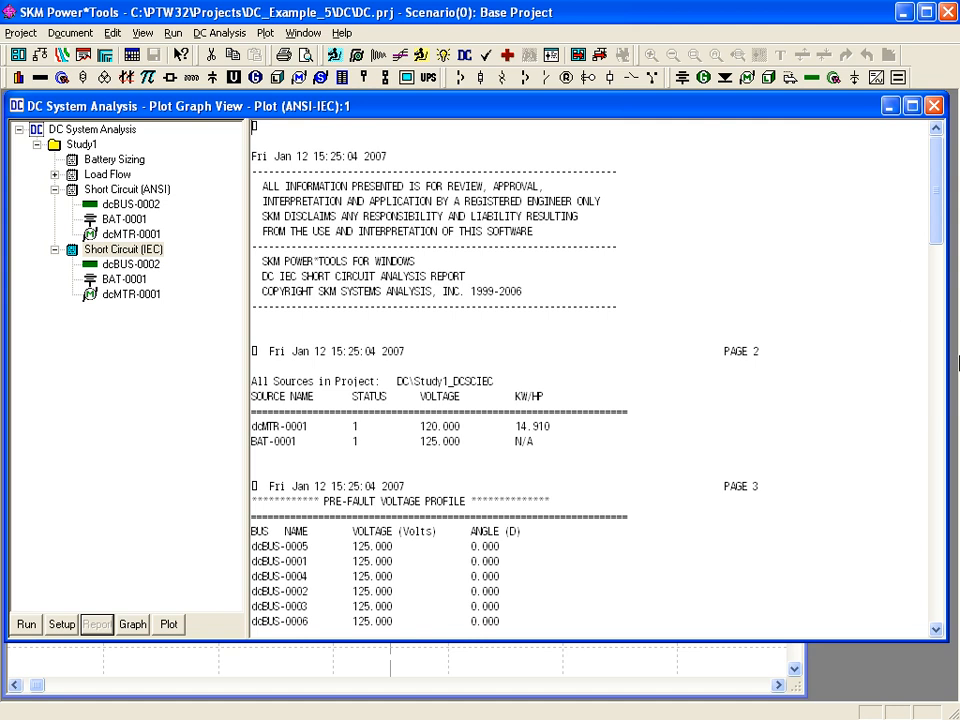
{"action": "left_click", "coordinate": [934, 411]}
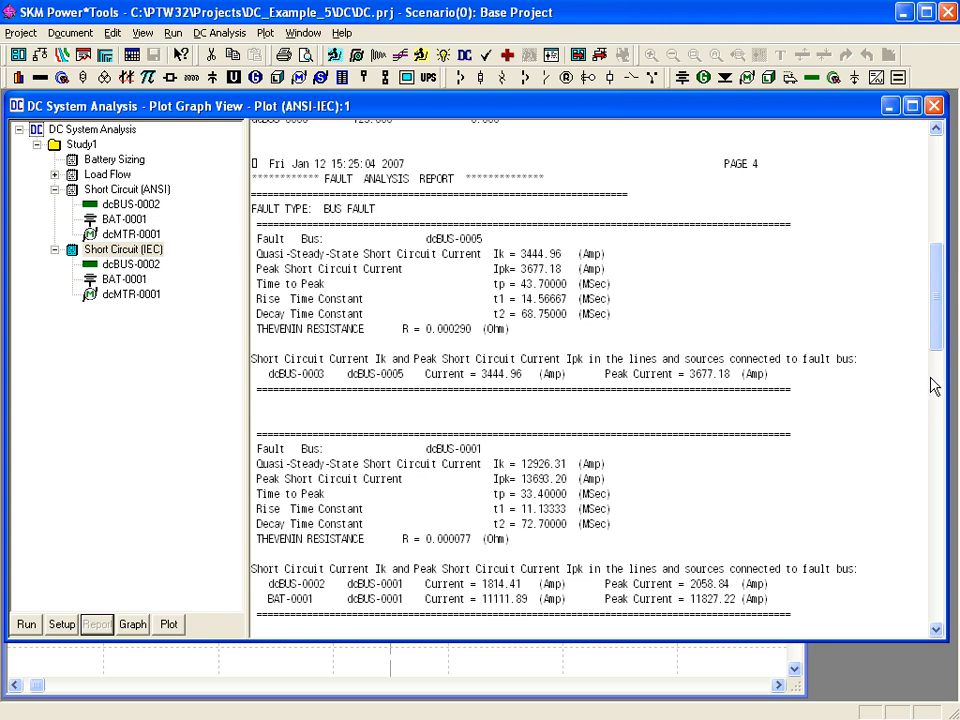
{"action": "left_click_drag", "start_coordinate": [933, 324], "coordinate": [955, 615]}
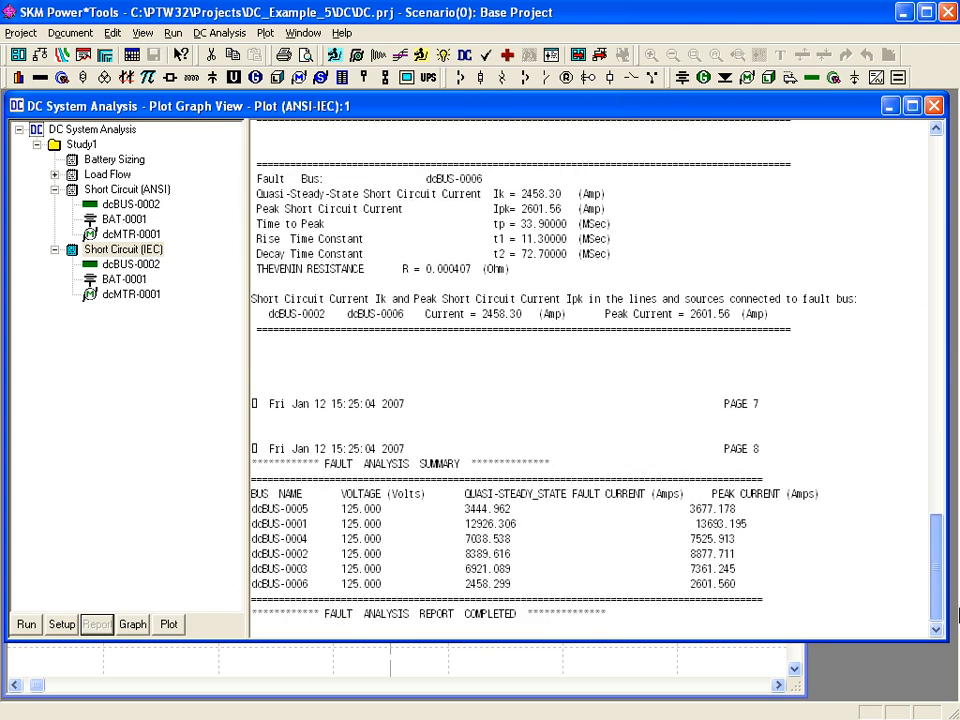
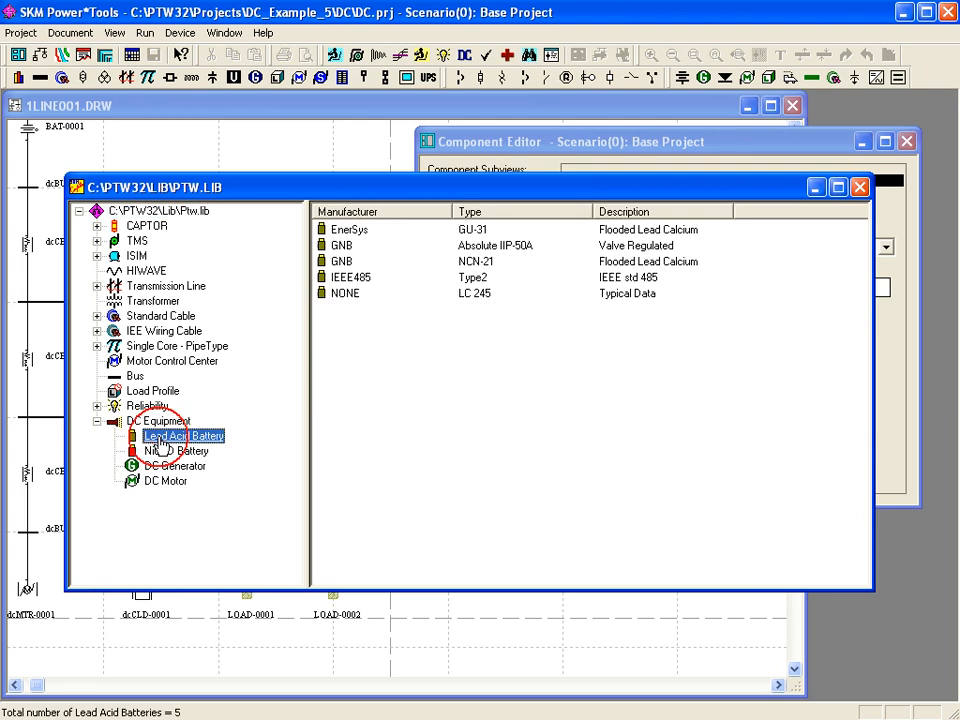
Add a new Lead Acid Battery entry to the DC Equipment section of the PTW.LIB library
{"action": "right_click", "coordinate": [351, 350]}
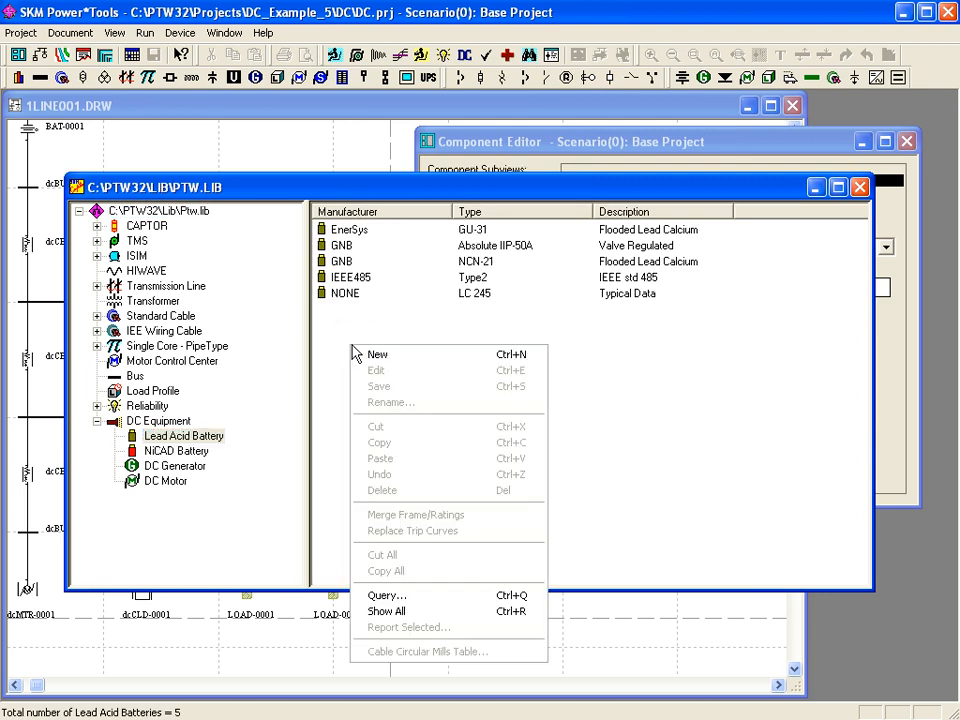
{"action": "left_click", "coordinate": [377, 358]}
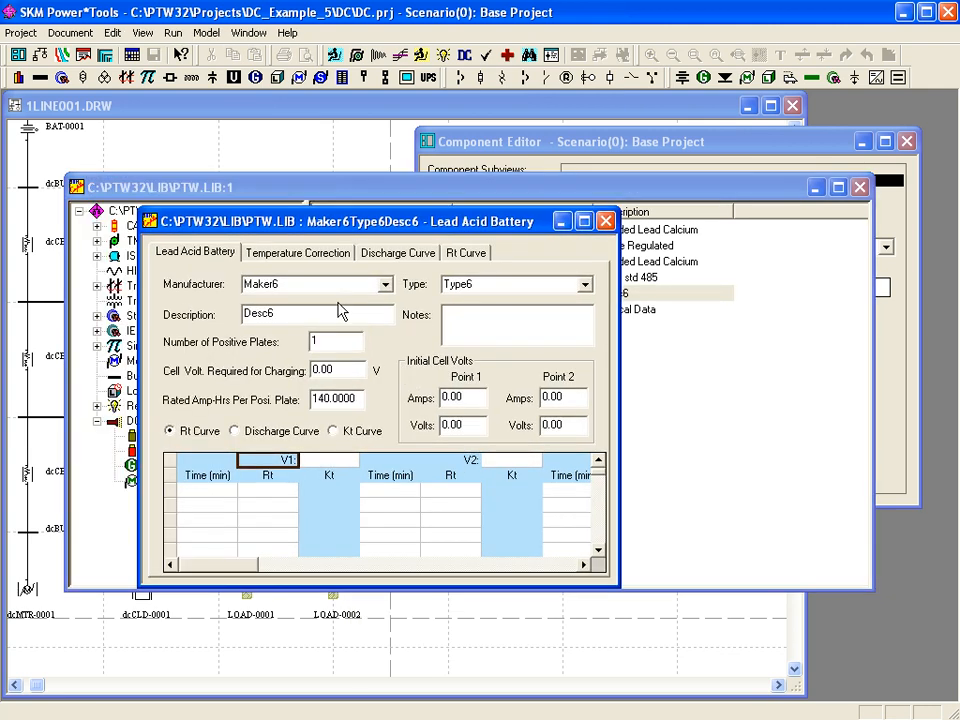
Change the new lead acid battery's manufacturer to ABC Maker6 and go through its type and description fields
{"action": "type", "text": "ABC"}
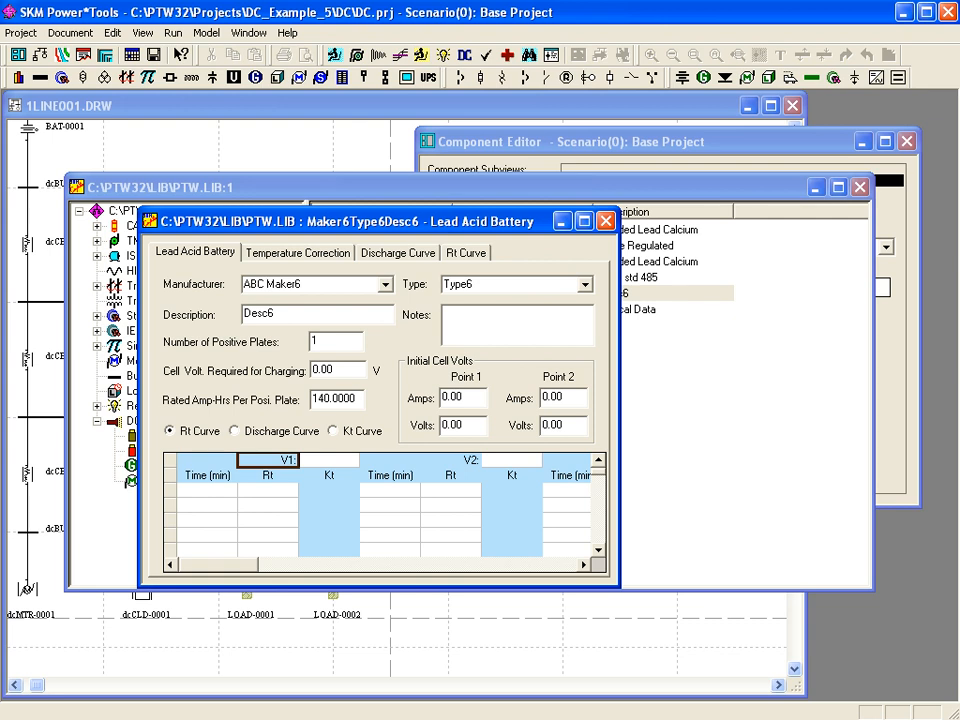
{"action": "left_click", "coordinate": [482, 285]}
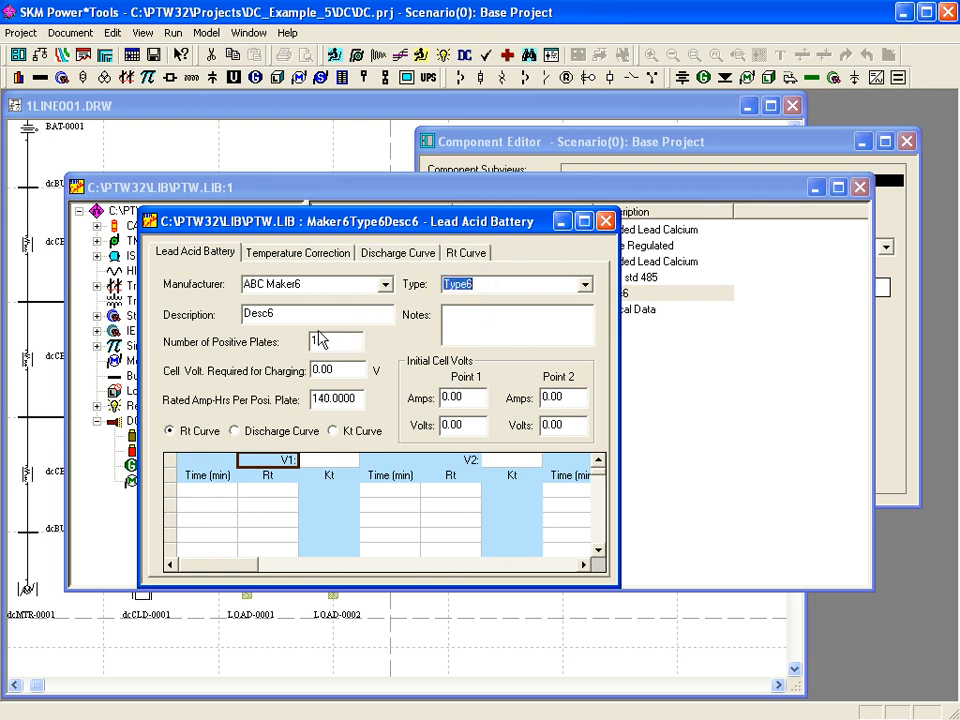
{"action": "left_click", "coordinate": [290, 316]}
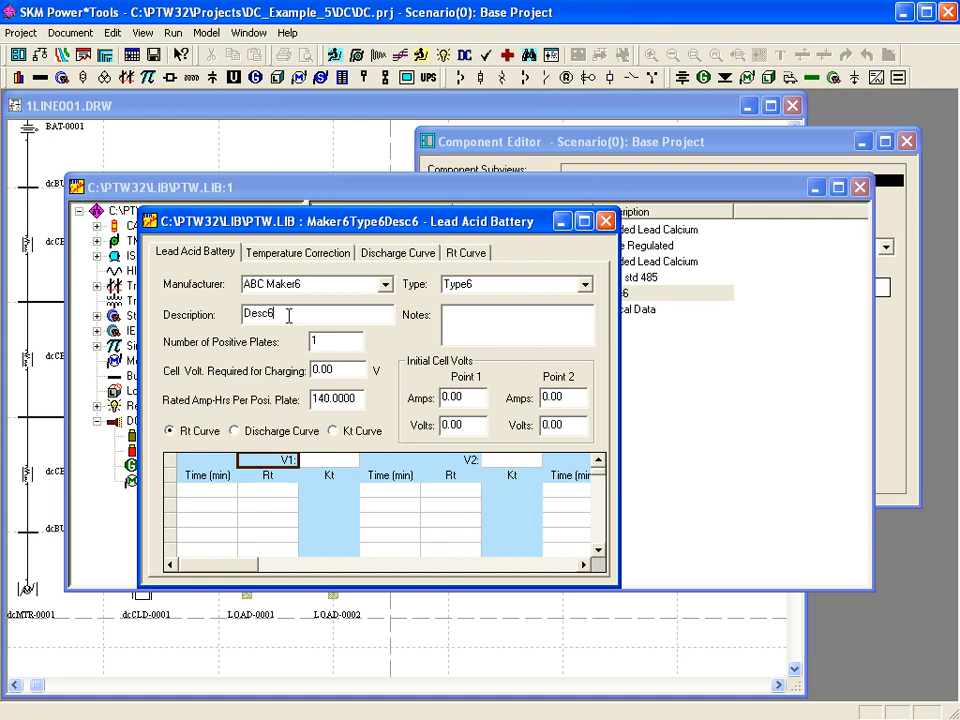
Set the lead acid battery's cell voltage required for charging to 2.33 V and its rated amp-hours per positive plate to 52
{"action": "left_click", "coordinate": [340, 342]}
{"action": "double_click", "coordinate": [350, 371]}
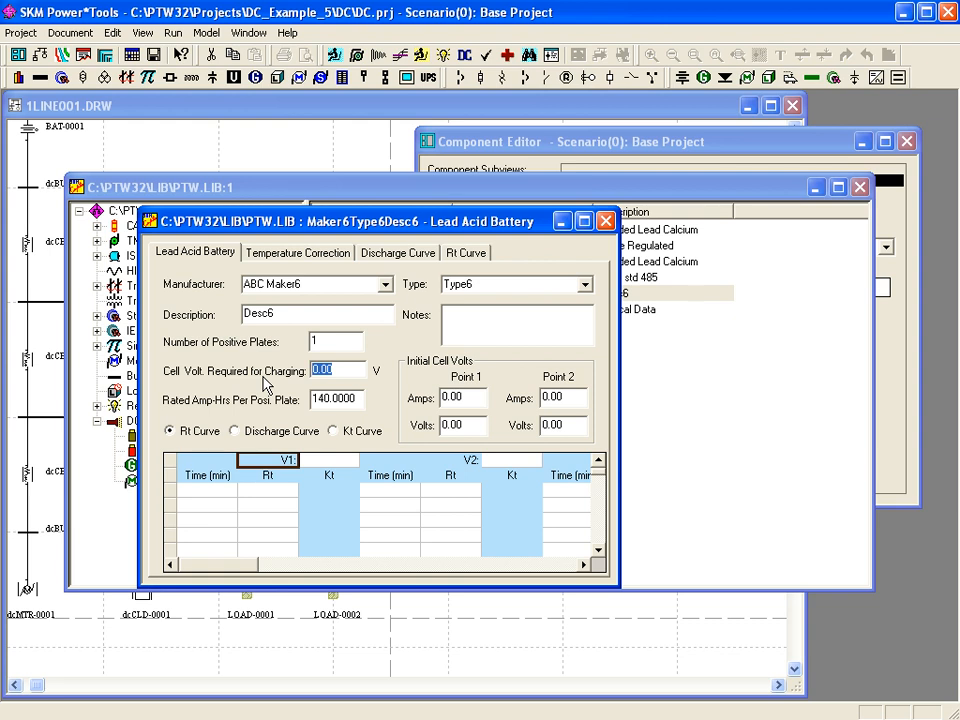
{"action": "type", "text": "2.33"}
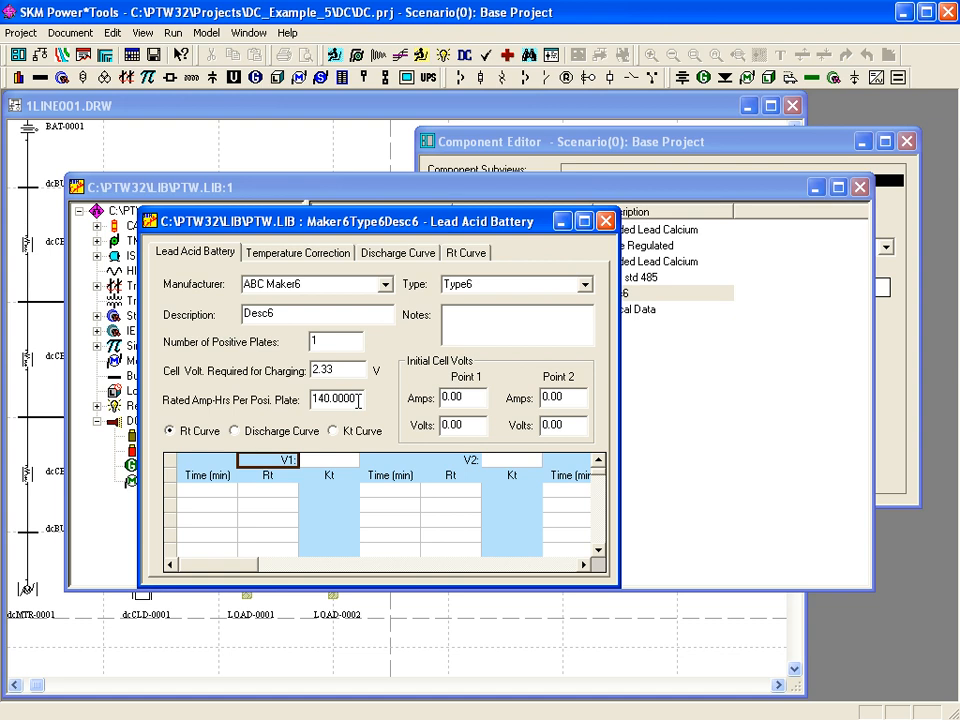
{"action": "left_click_drag", "start_coordinate": [358, 401], "coordinate": [313, 400]}
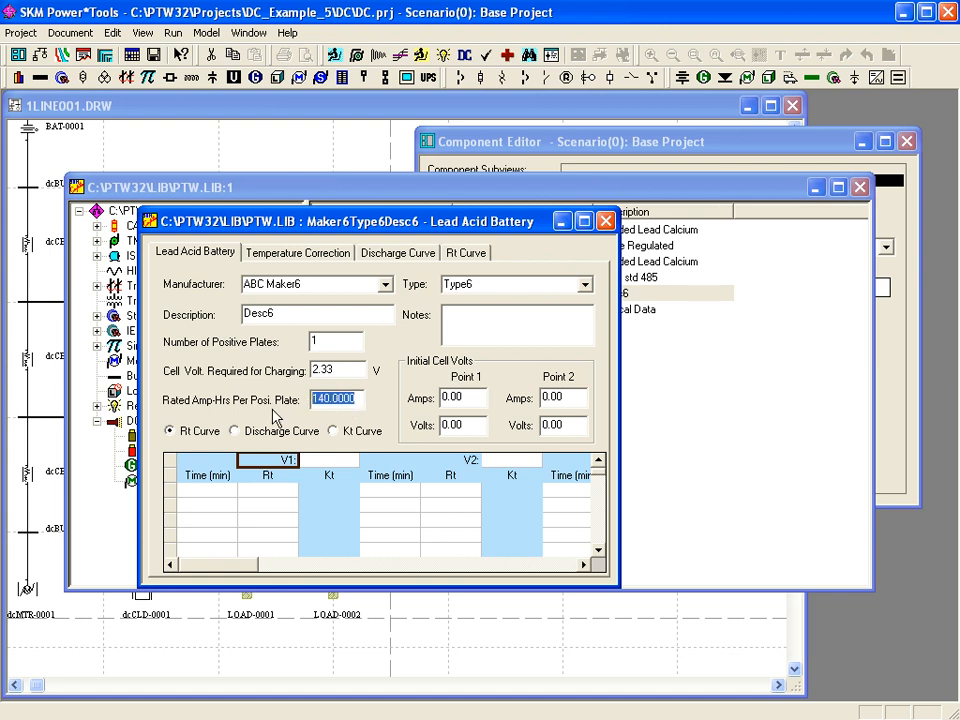
{"action": "type", "text": "52"}
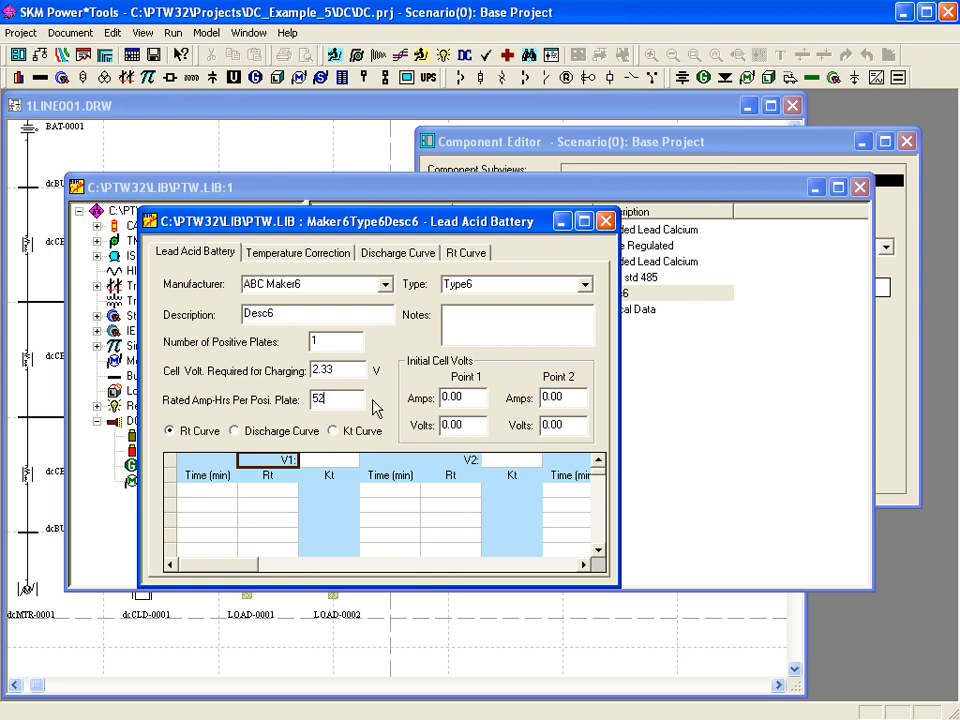
Enter the initial cell volts points as 97 A at 1.75 V for Point 1 and 42 A at 1.92 V for Point 2
{"action": "key", "text": "Tab"}
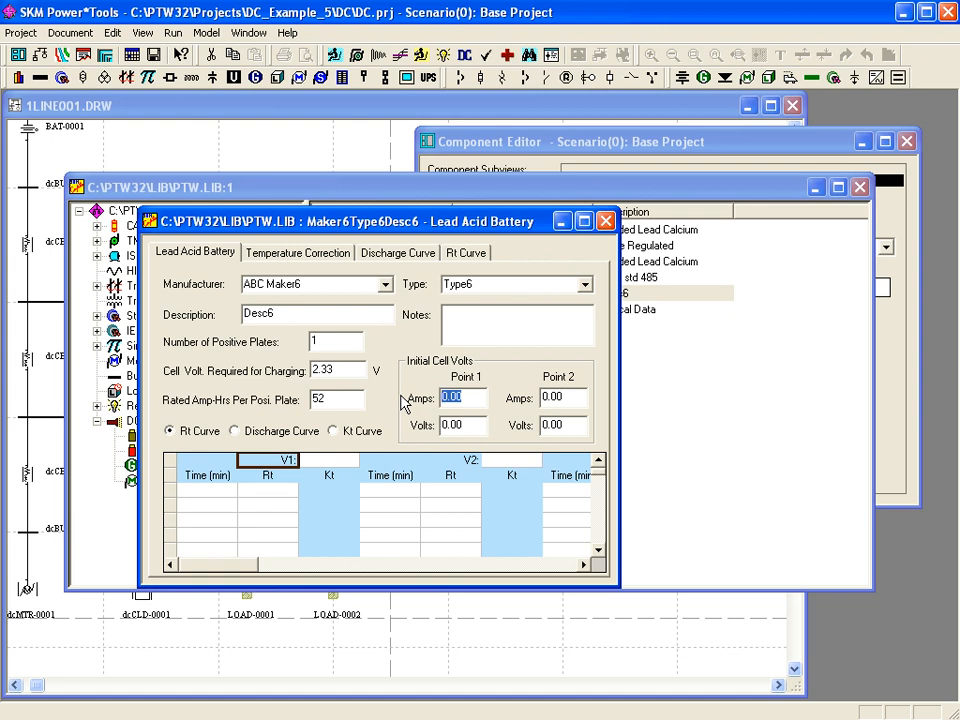
{"action": "type", "text": "97"}
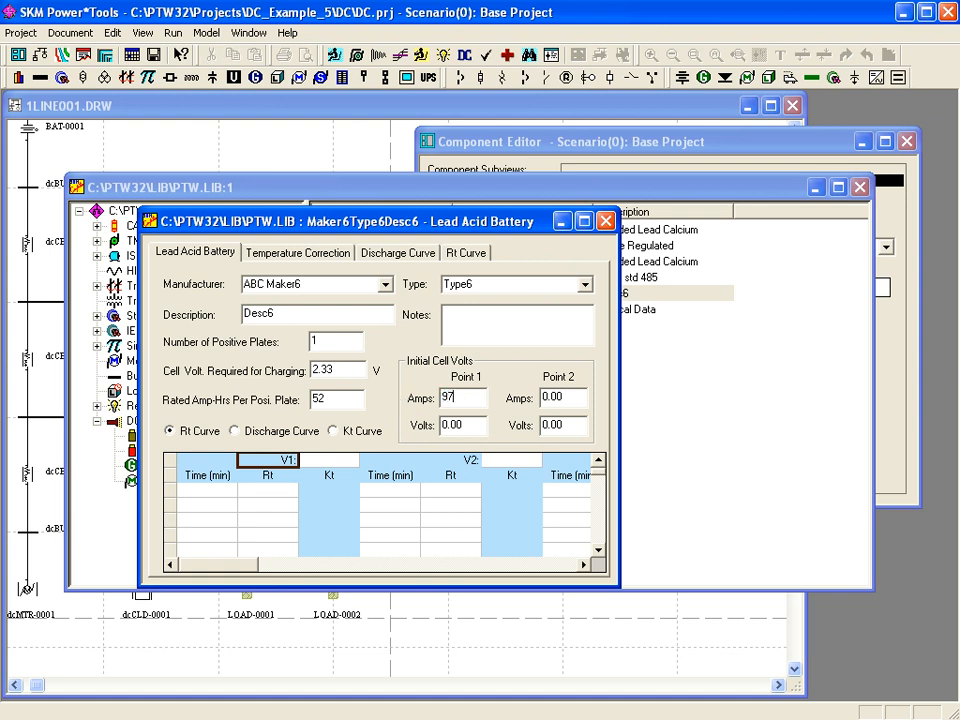
{"action": "key", "text": "Tab"}
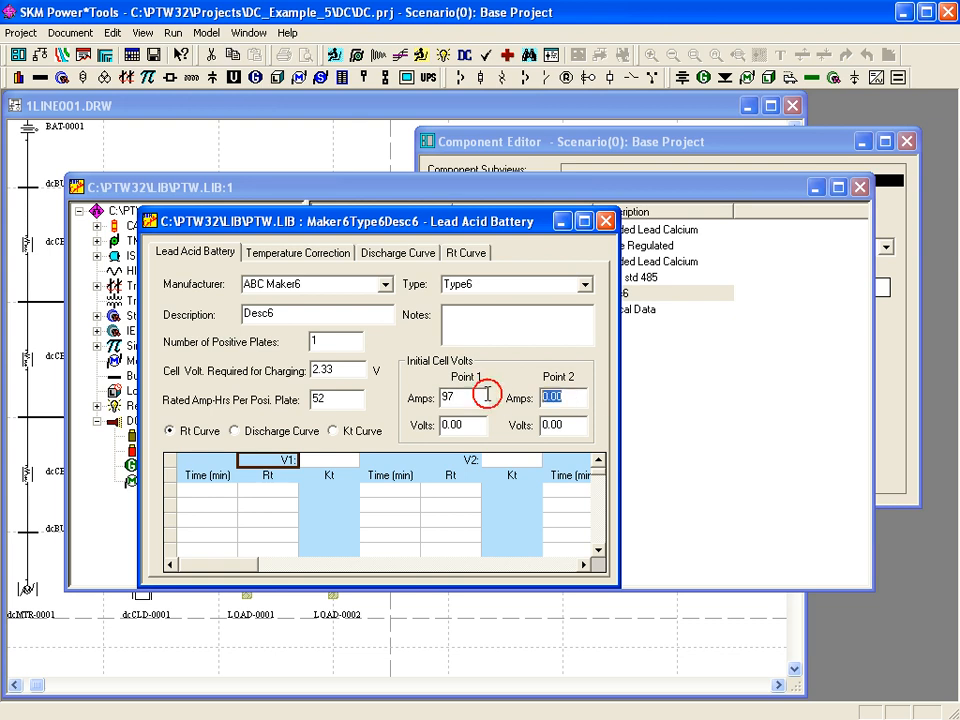
{"action": "type", "text": "42"}
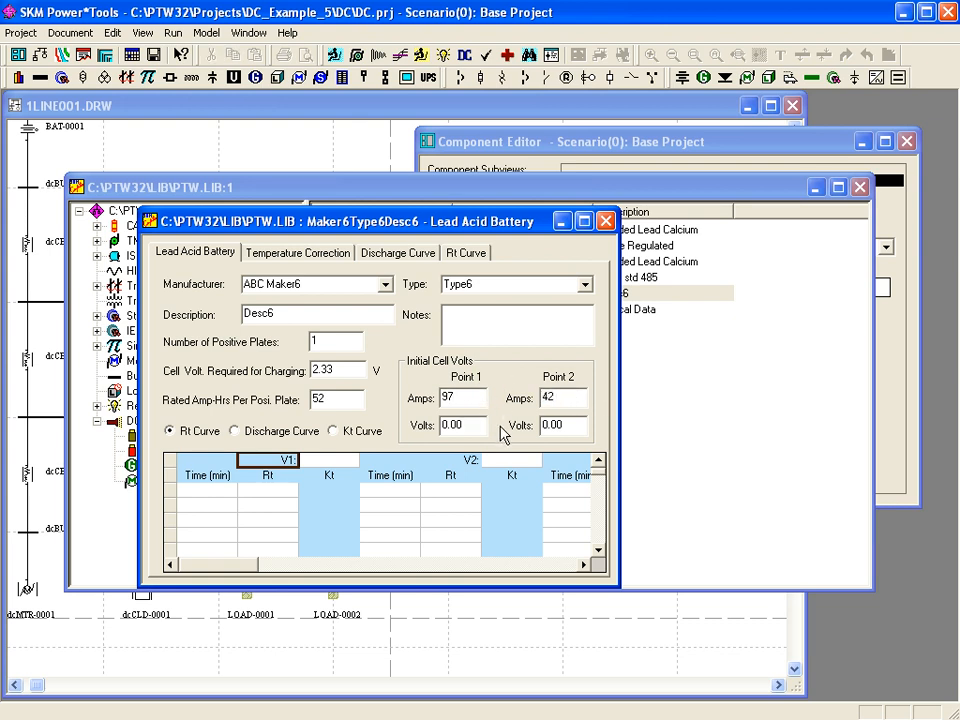
{"action": "key", "text": "Tab"}
{"action": "type", "text": "1.75"}
{"action": "key", "text": "Tab"}
{"action": "type", "text": "1.92"}
Switch the lead acid battery data to Discharge Curve entry and check the V1, V2 and V3 voltage cells
{"action": "left_click", "coordinate": [274, 434]}
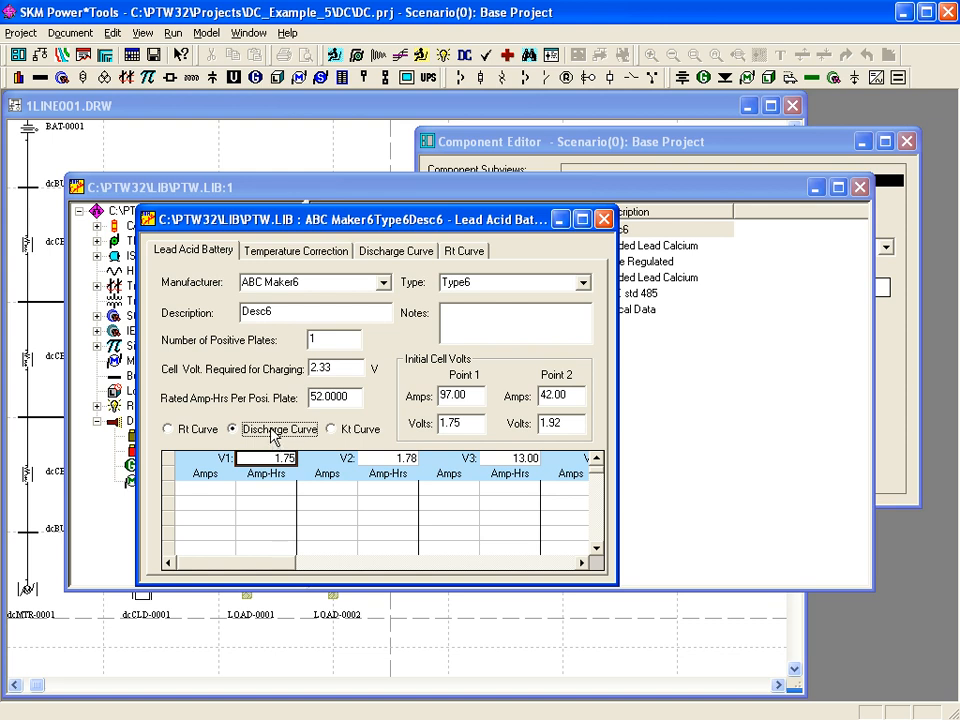
{"action": "left_click", "coordinate": [271, 433]}
{"action": "left_click", "coordinate": [280, 457]}
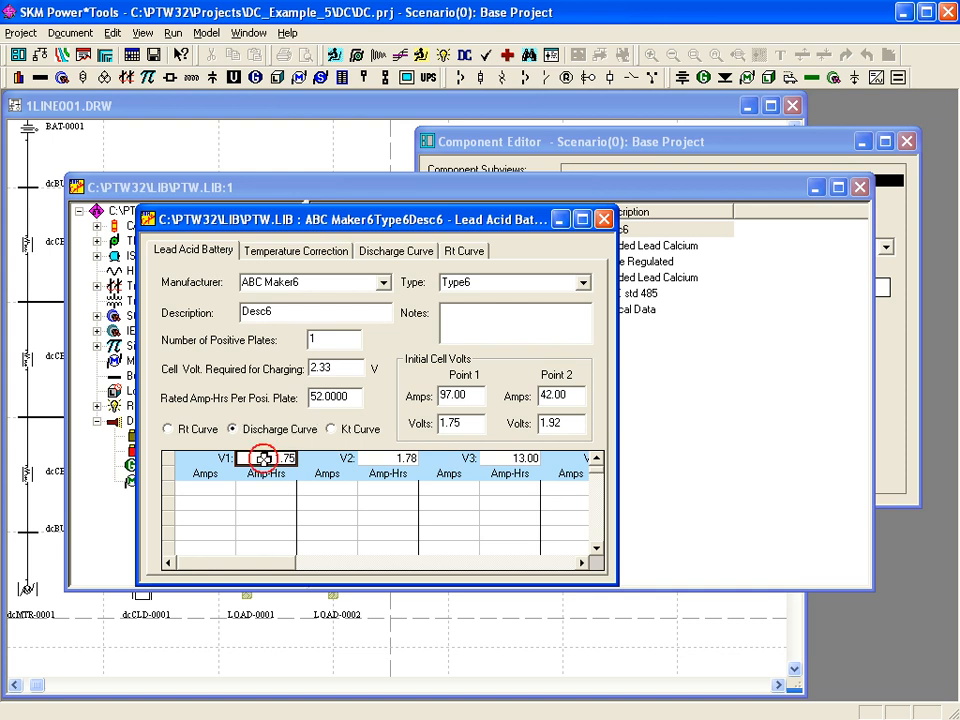
{"action": "left_click", "coordinate": [385, 459]}
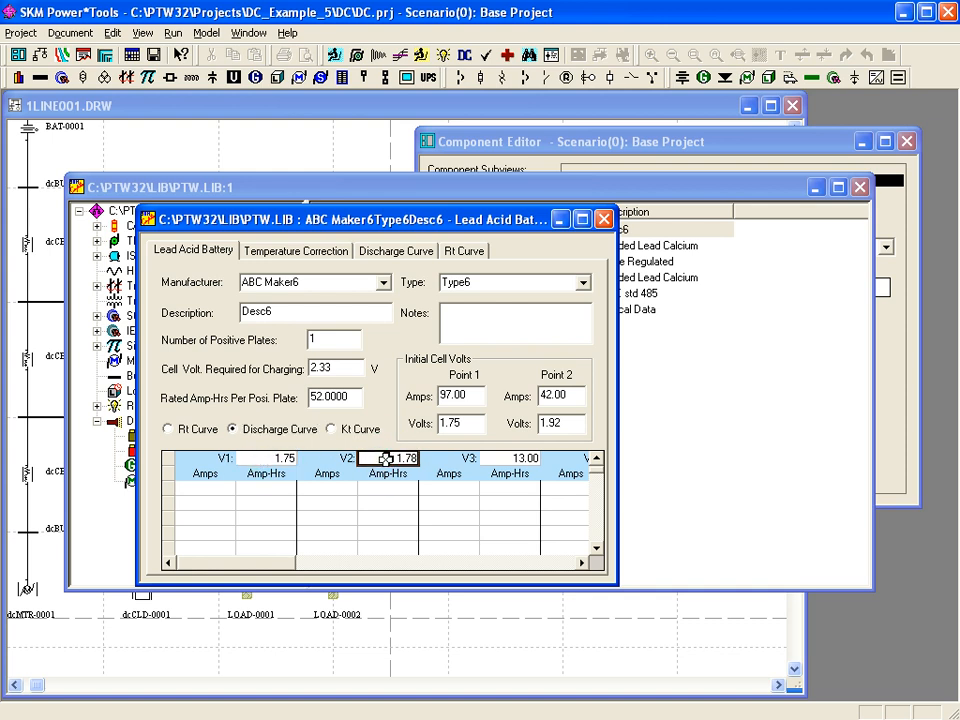
{"action": "left_click", "coordinate": [513, 459]}
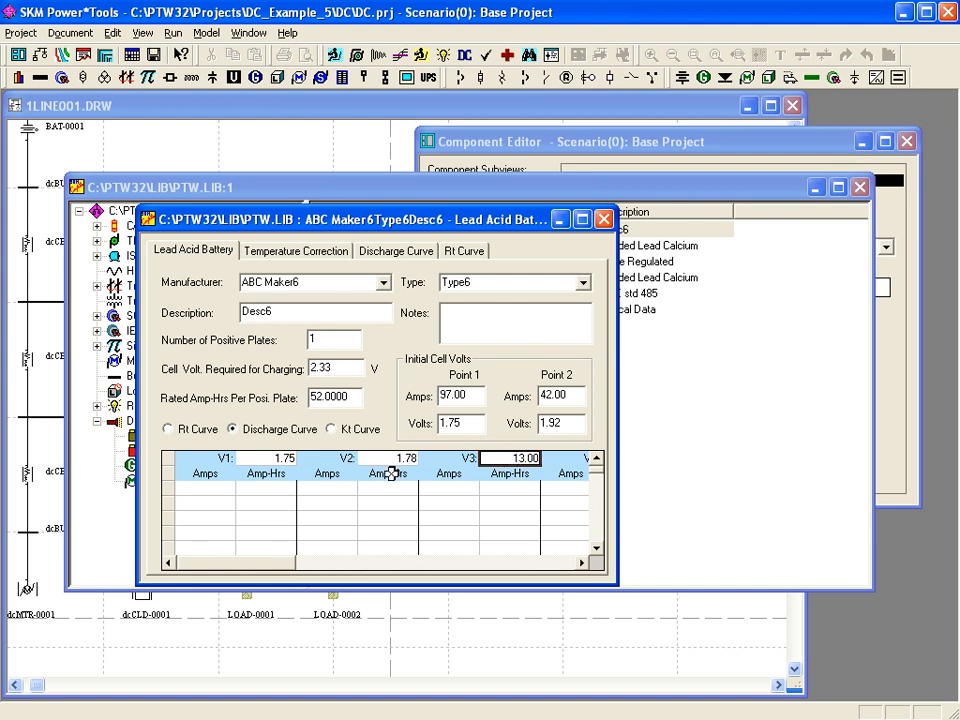
Paste the copied Amps and Amp-Hrs discharge data into the V1 columns, and complete the V2 and V3 columns with V3 at 1.81
{"action": "left_click", "coordinate": [206, 489]}
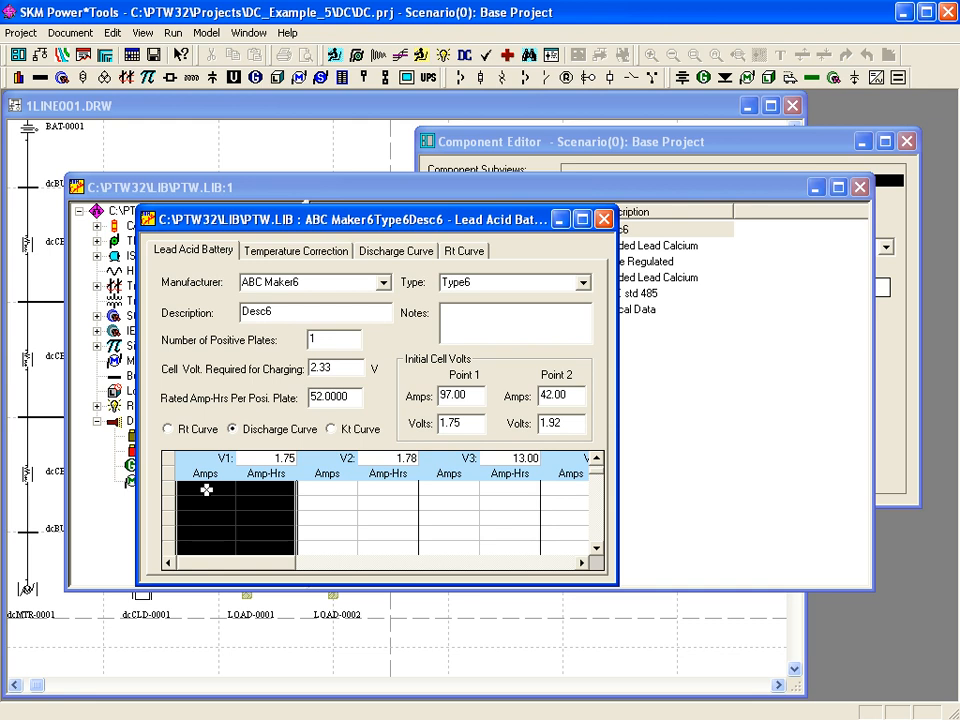
{"action": "right_click", "coordinate": [206, 492]}
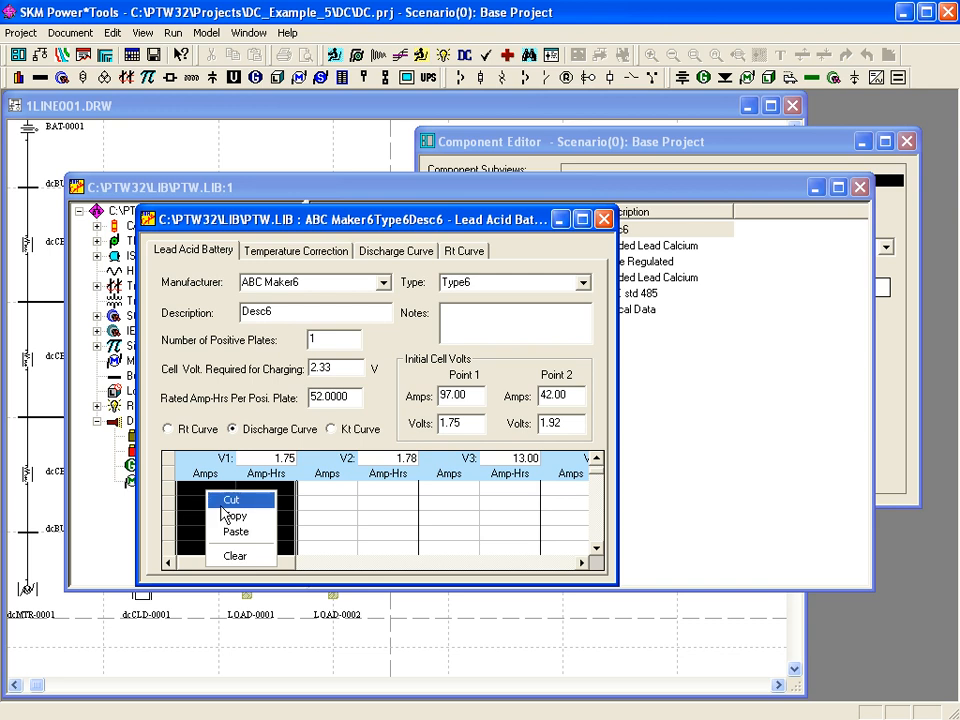
{"action": "left_click", "coordinate": [234, 531]}
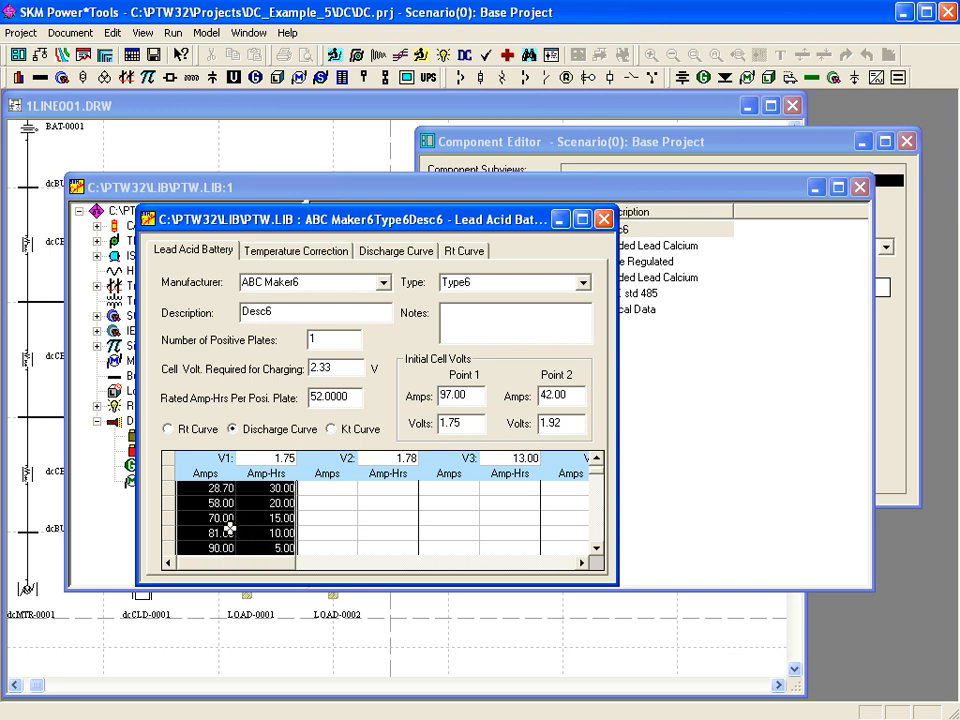
{"action": "left_click", "coordinate": [338, 503]}
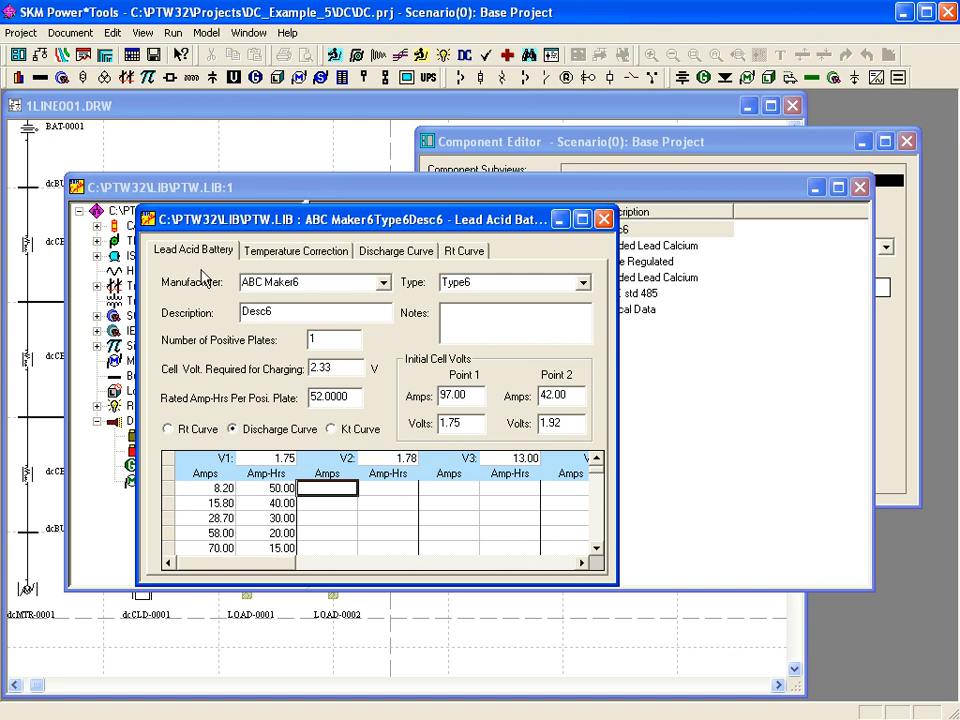
{"action": "left_click", "coordinate": [155, 56]}
{"action": "left_click", "coordinate": [410, 251]}
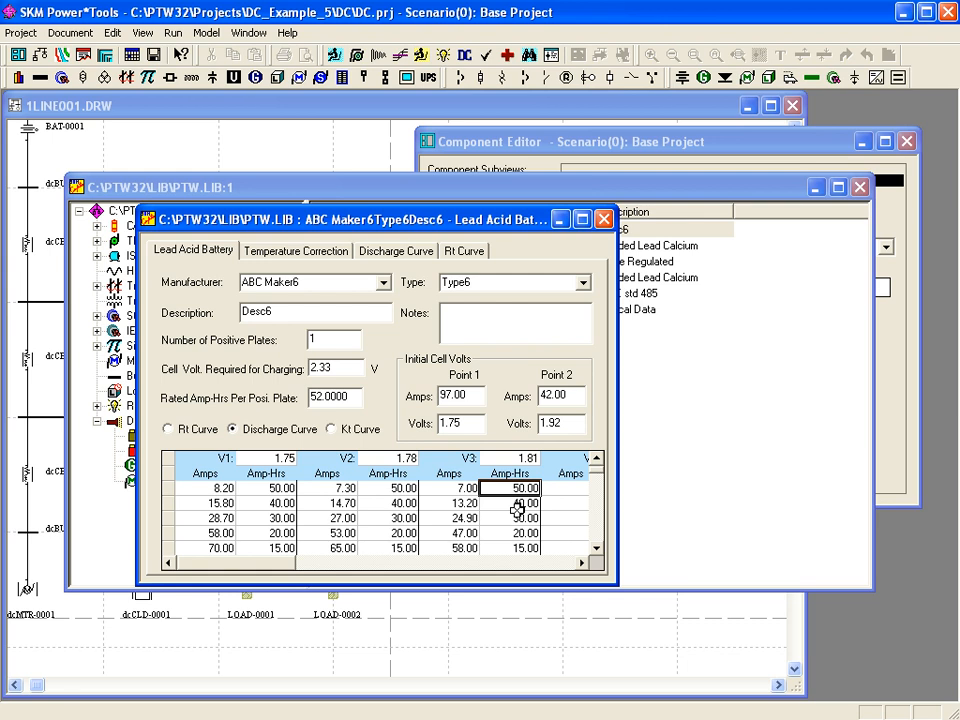
{"action": "left_click", "coordinate": [395, 461]}
{"action": "left_click", "coordinate": [506, 461]}
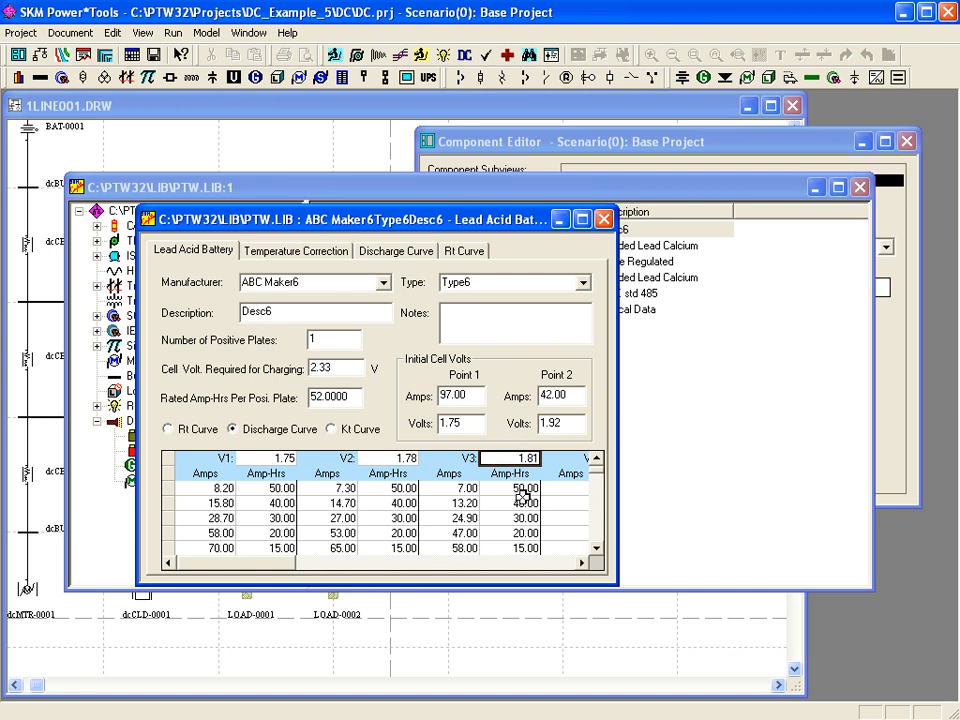
Save the library and display the lead acid battery's discharge curve plot and temperature correction factors
{"action": "left_click", "coordinate": [152, 56]}
{"action": "left_click", "coordinate": [389, 256]}
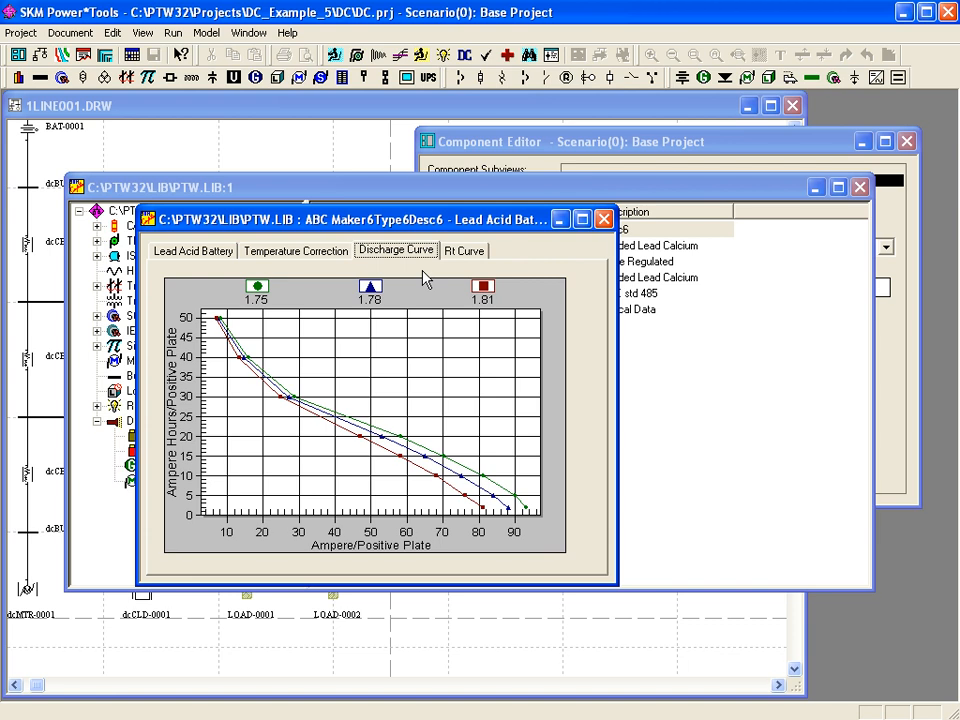
{"action": "left_click", "coordinate": [319, 257]}
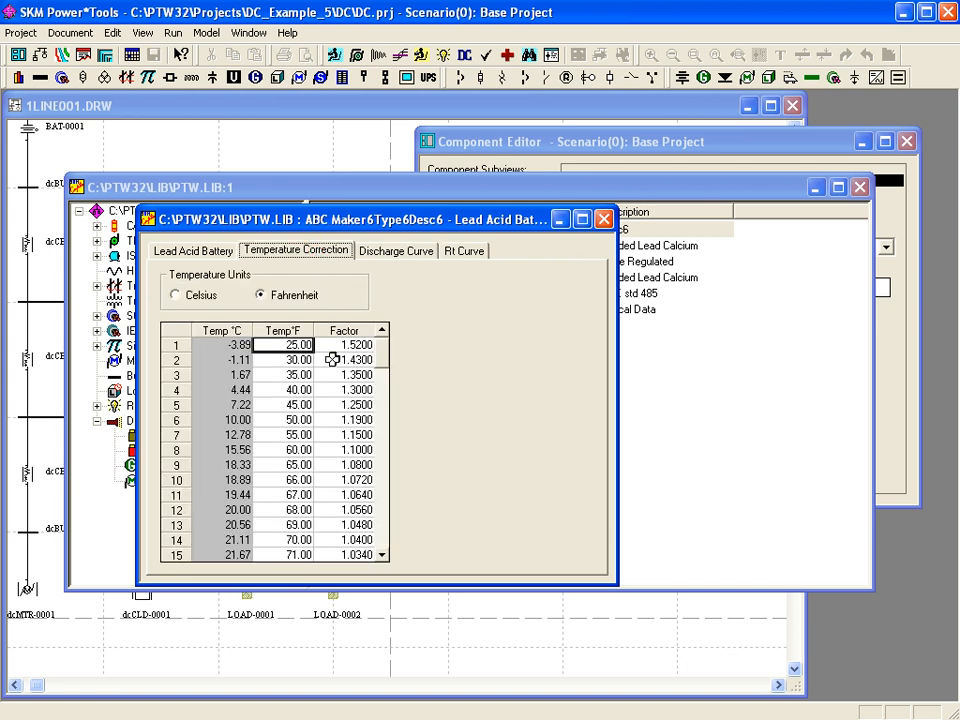
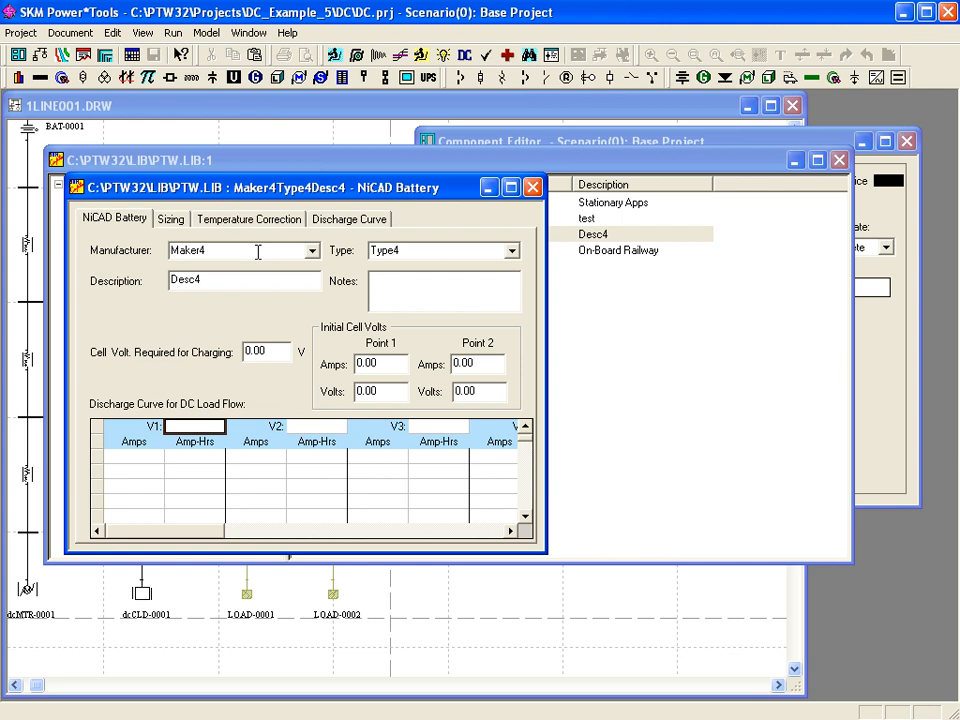
Enter the note "Discharge curve for 255 A-H cell to final voltage of 1.0" for the new NiCAD battery
{"action": "left_click", "coordinate": [229, 253]}
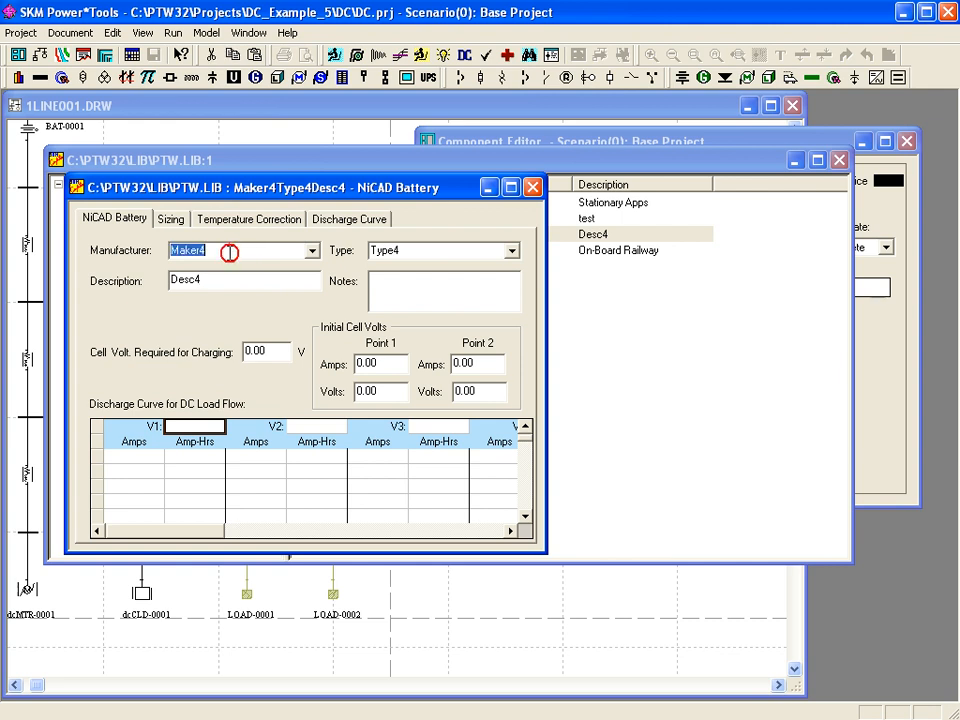
{"action": "key", "text": "Tab"}
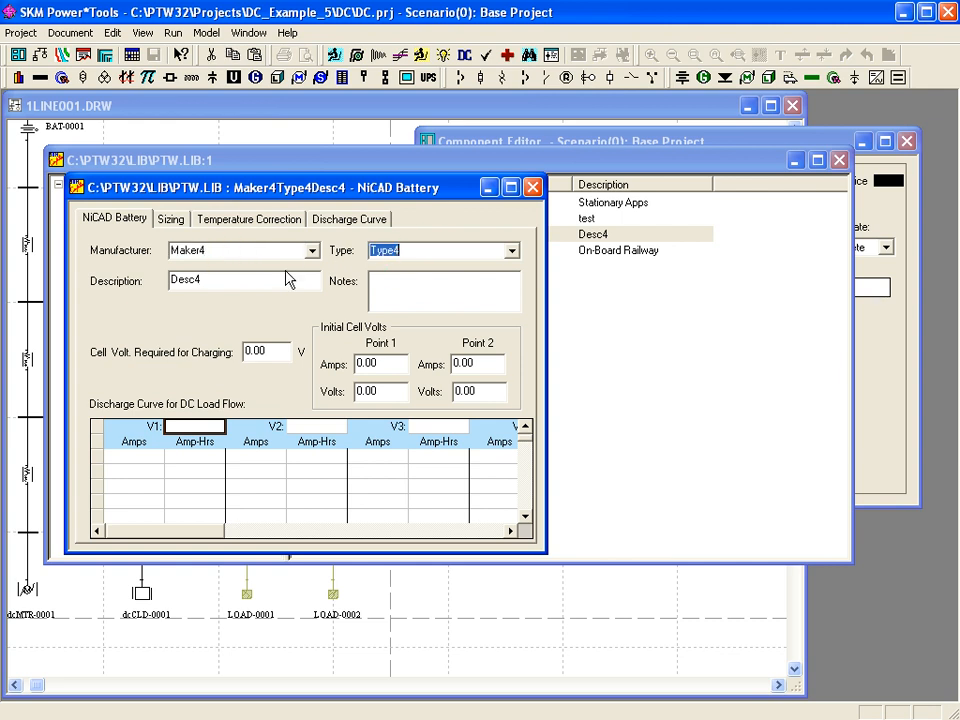
{"action": "left_click", "coordinate": [228, 280]}
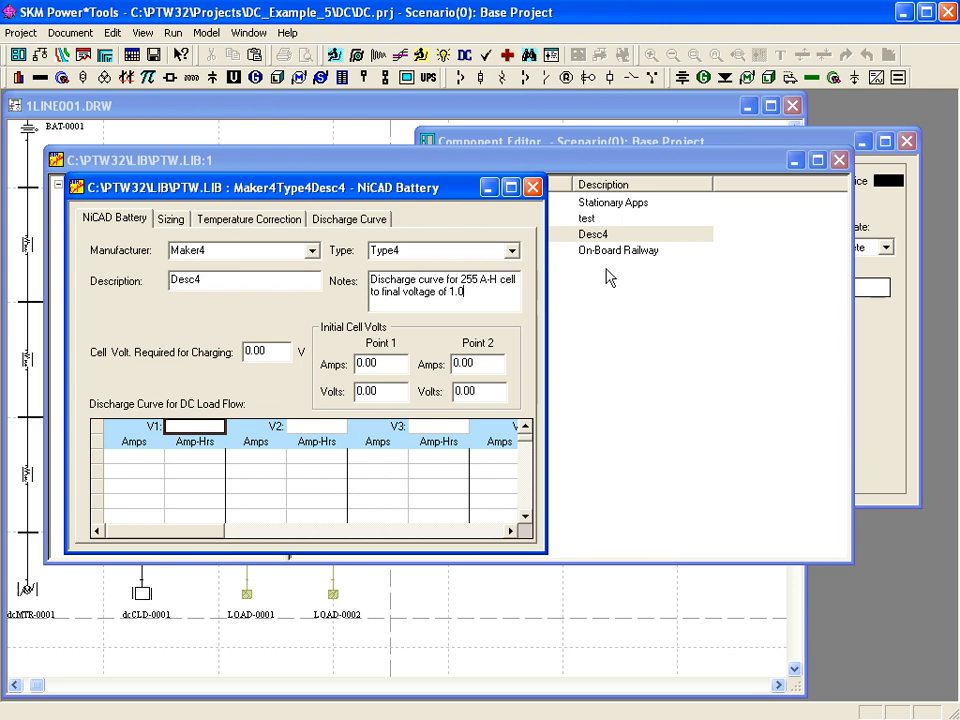
{"action": "left_click_drag", "start_coordinate": [493, 289], "coordinate": [354, 280]}
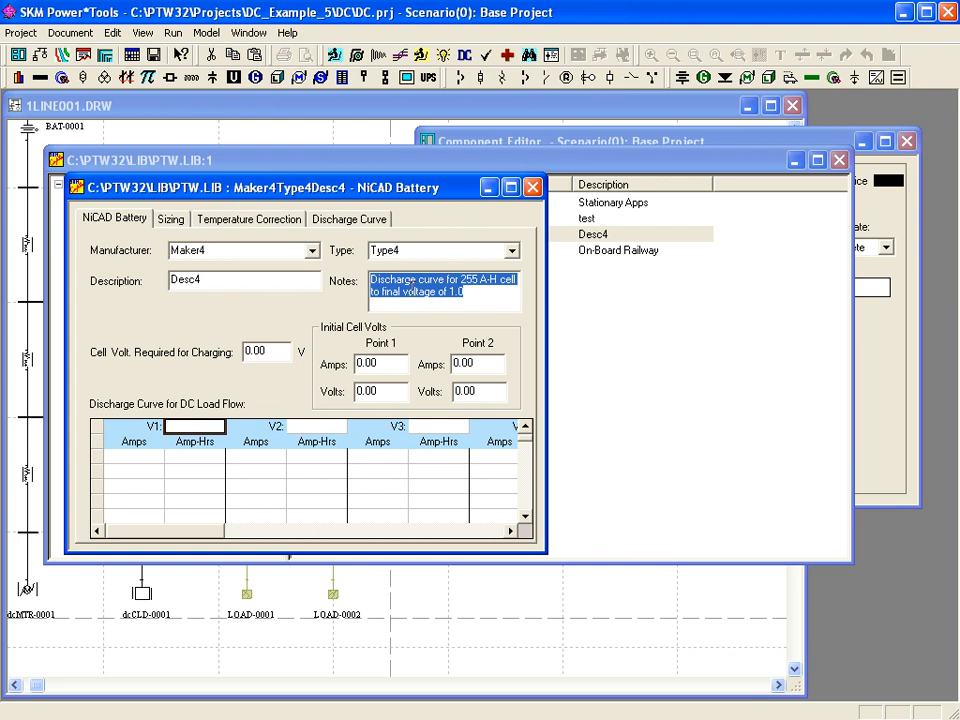
{"action": "left_click", "coordinate": [519, 283]}
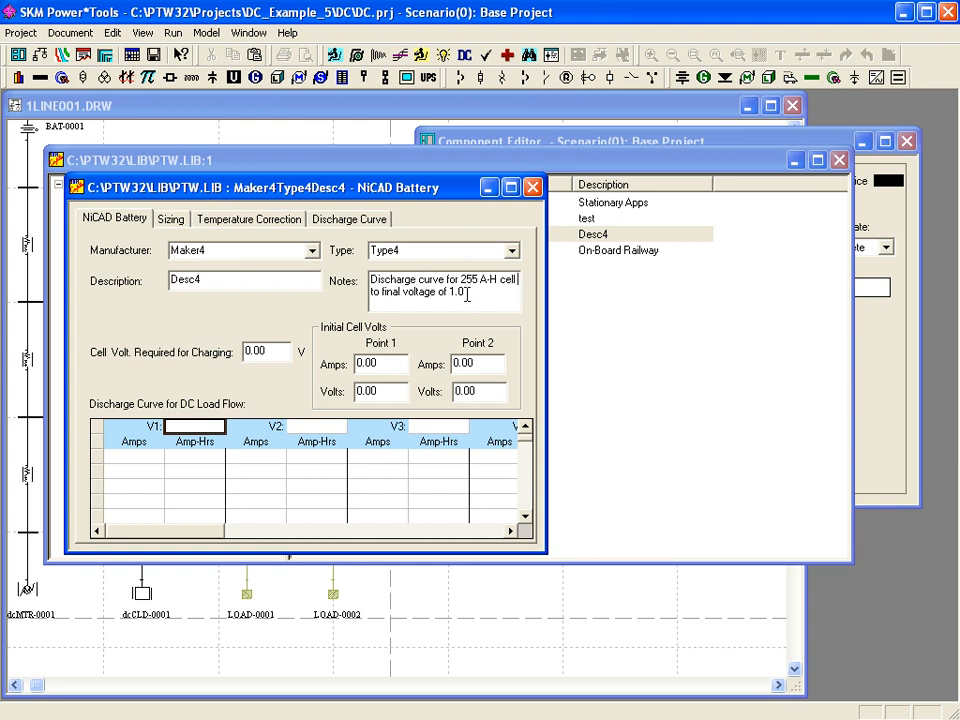
Set the NiCAD battery's charging cell voltage to 1.42 V and its initial cell points to 0.01 A at 1.3 V and 1760 A at 1 V
{"action": "left_click", "coordinate": [281, 350]}
{"action": "left_click_drag", "start_coordinate": [281, 350], "coordinate": [210, 353]}
{"action": "type", "text": "1.42"}
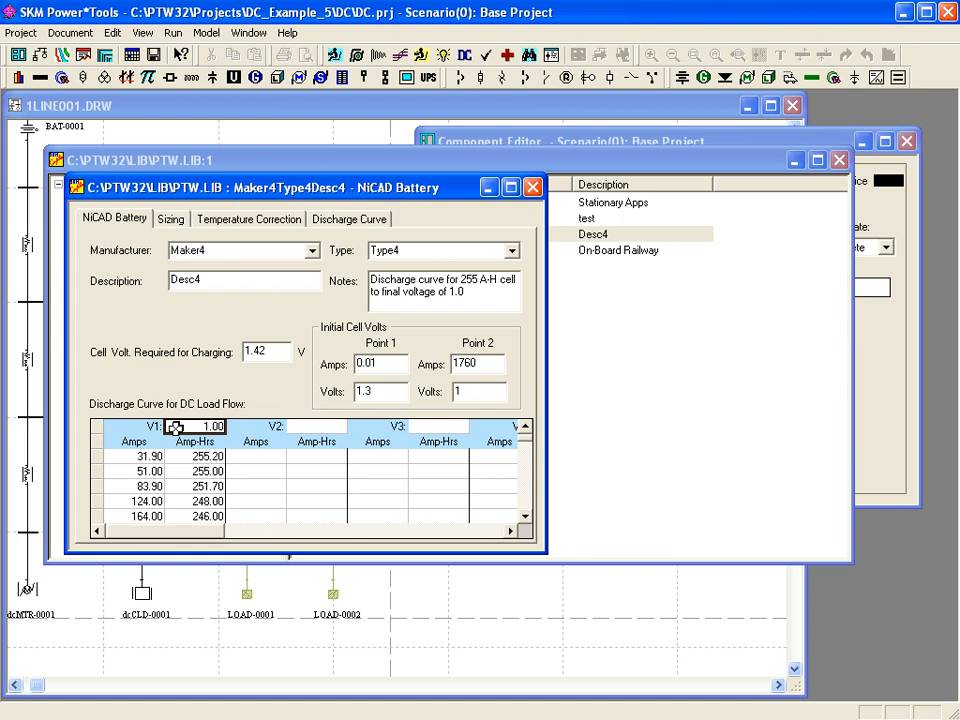
Examine the Amps and Amp-Hrs discharge data entered under V1 for the NiCAD battery
{"action": "left_click", "coordinate": [148, 456]}
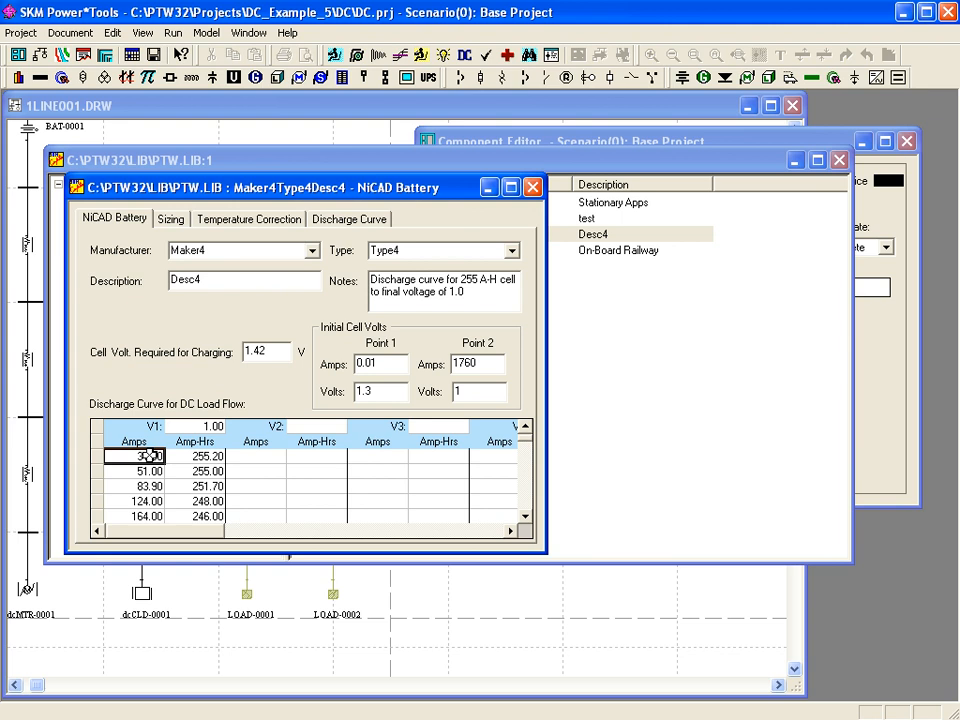
{"action": "left_click", "coordinate": [188, 428]}
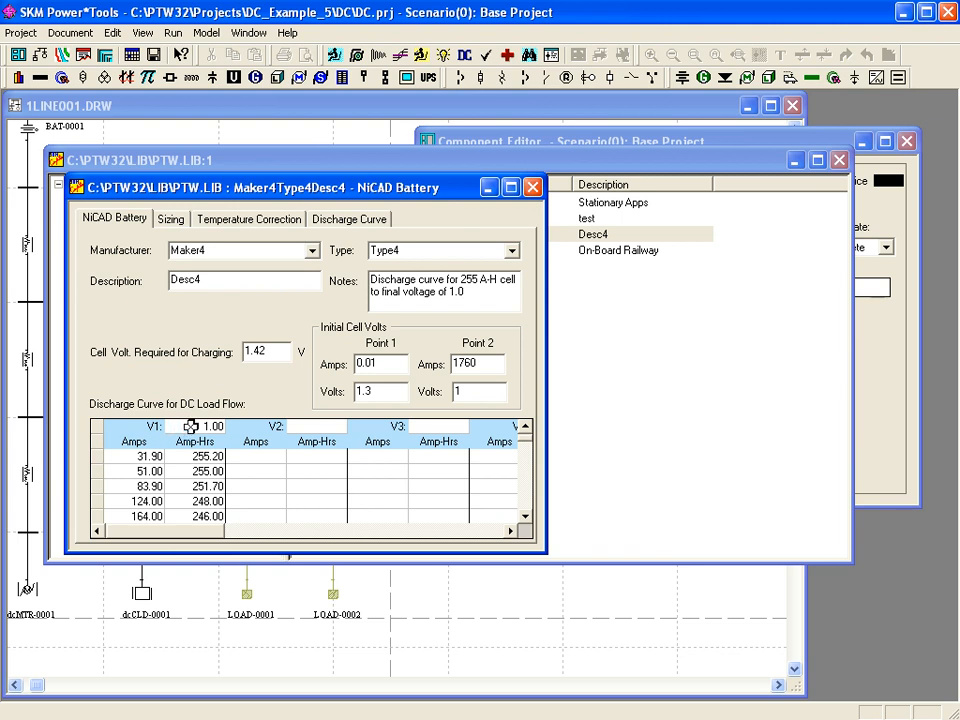
{"action": "left_click", "coordinate": [190, 426]}
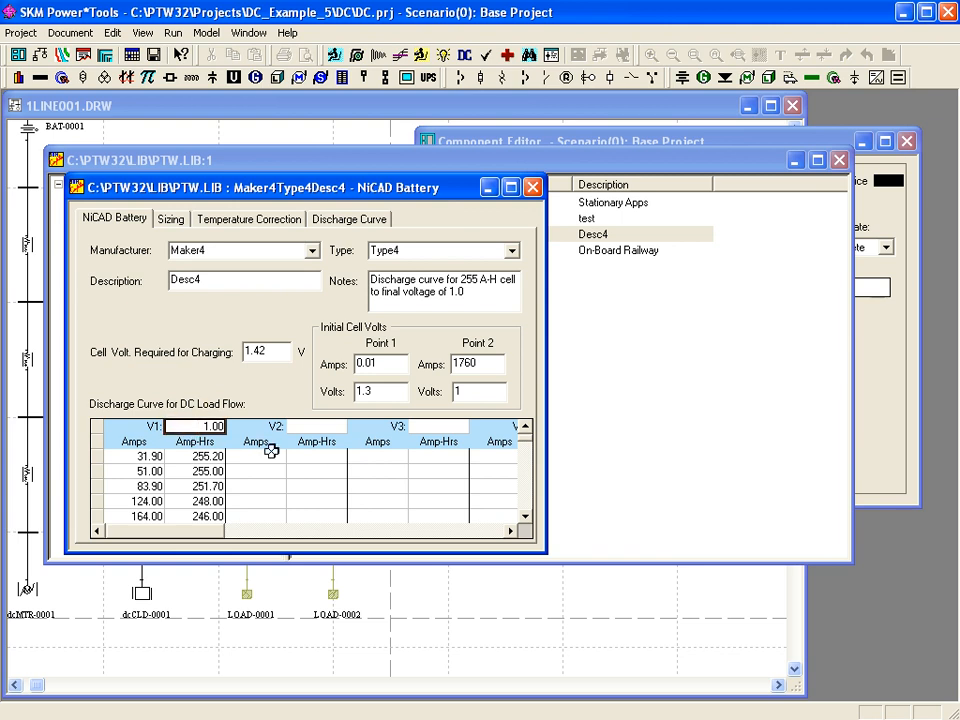
{"action": "left_click", "coordinate": [150, 456]}
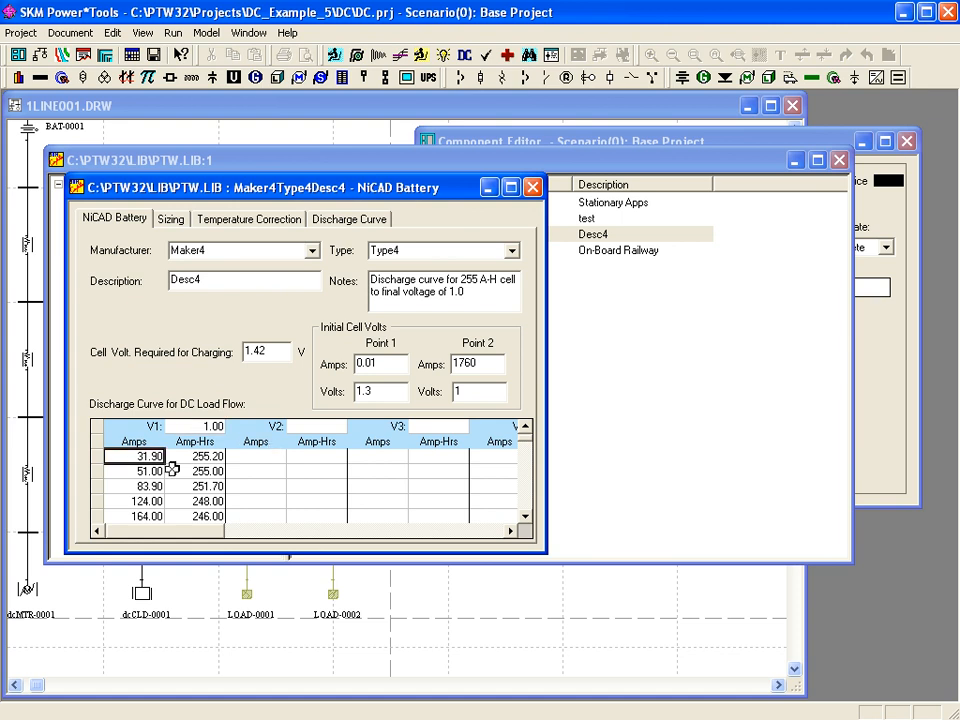
{"action": "left_click_drag", "start_coordinate": [137, 456], "coordinate": [201, 496]}
{"action": "right_click", "coordinate": [194, 489]}
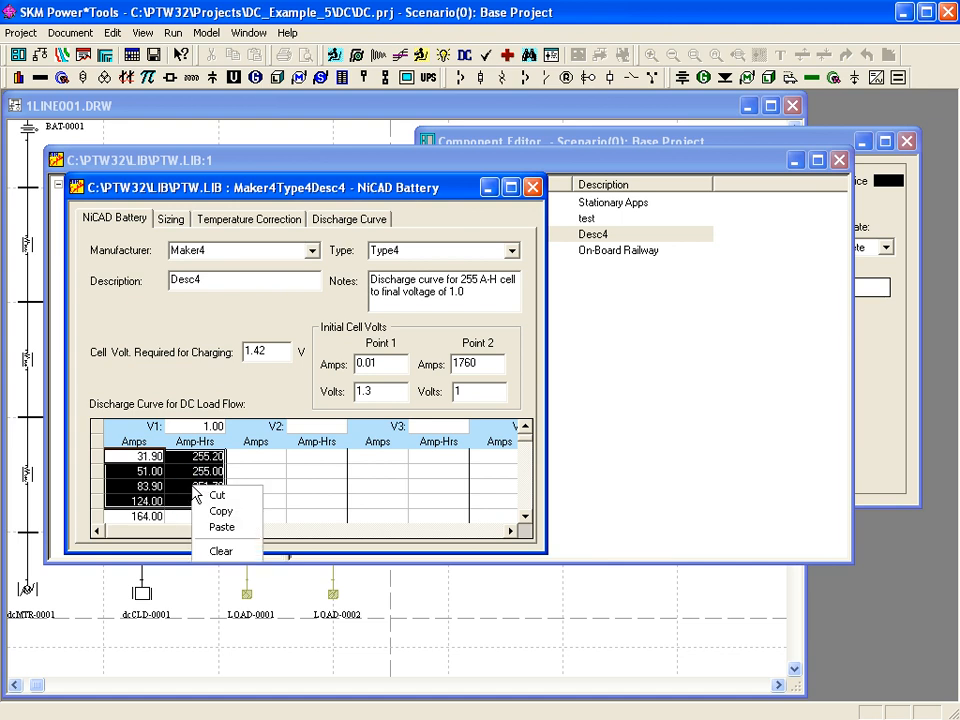
{"action": "left_click", "coordinate": [119, 428]}
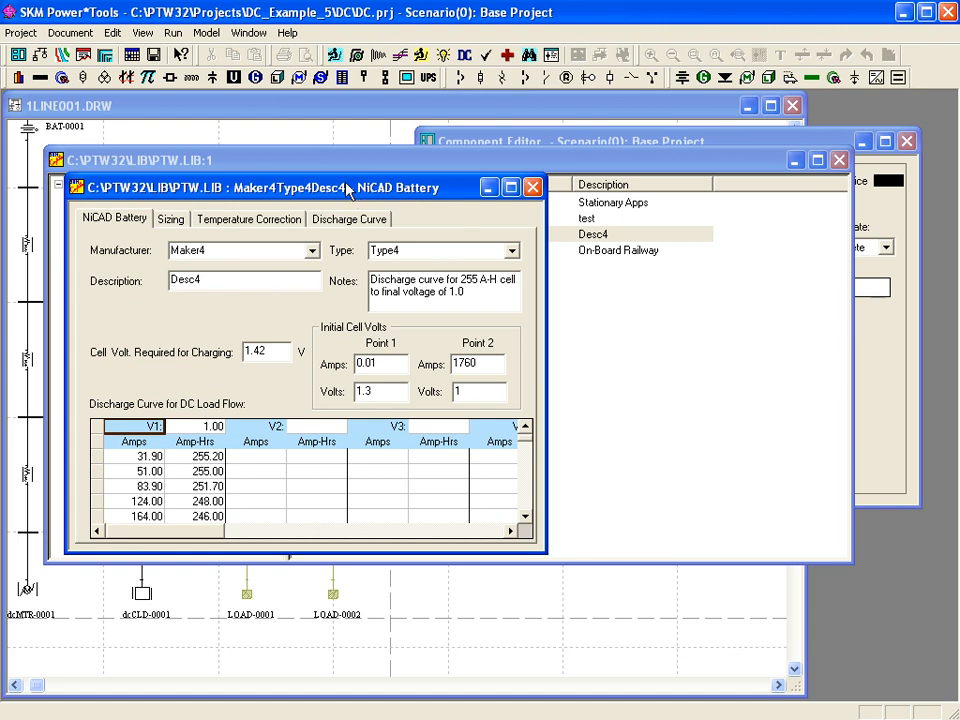
Save the library and display the NiCAD battery's discharge curve plot
{"action": "left_click", "coordinate": [154, 56]}
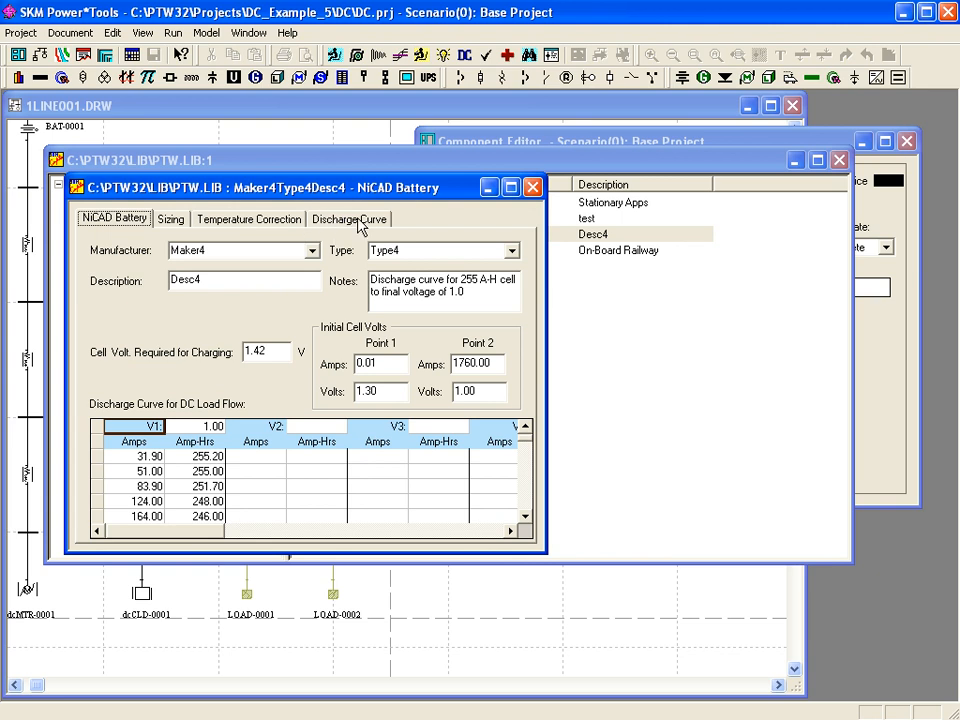
{"action": "left_click", "coordinate": [356, 220]}
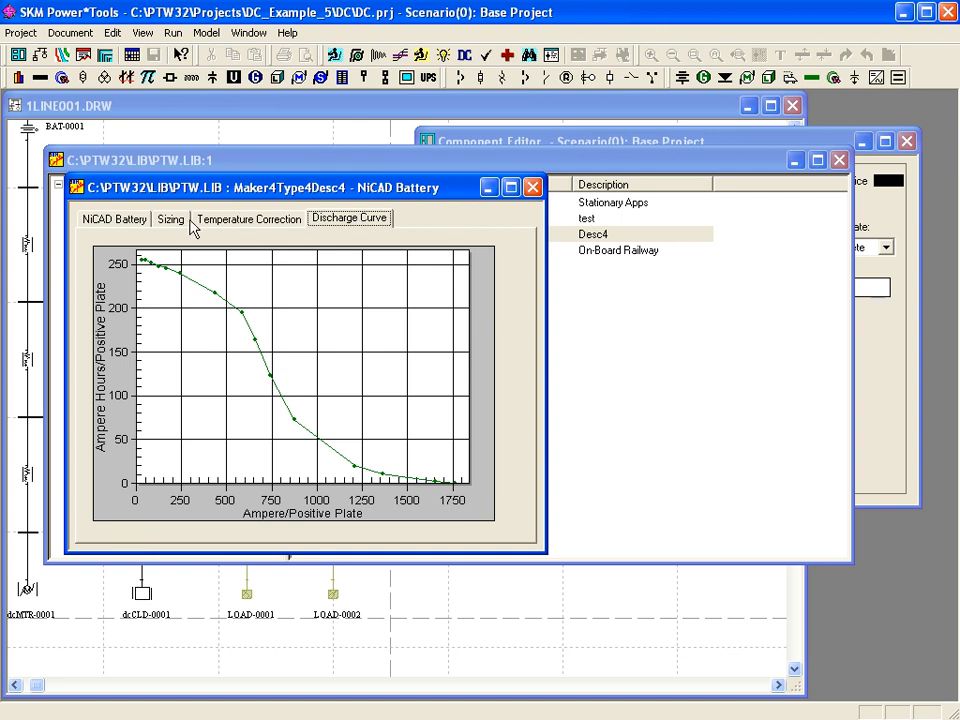
Complete the V2, V3 and V4 discharge columns at 1.05, 1.10 and 1.14, and plot all the discharge curves
{"action": "left_click", "coordinate": [120, 222]}
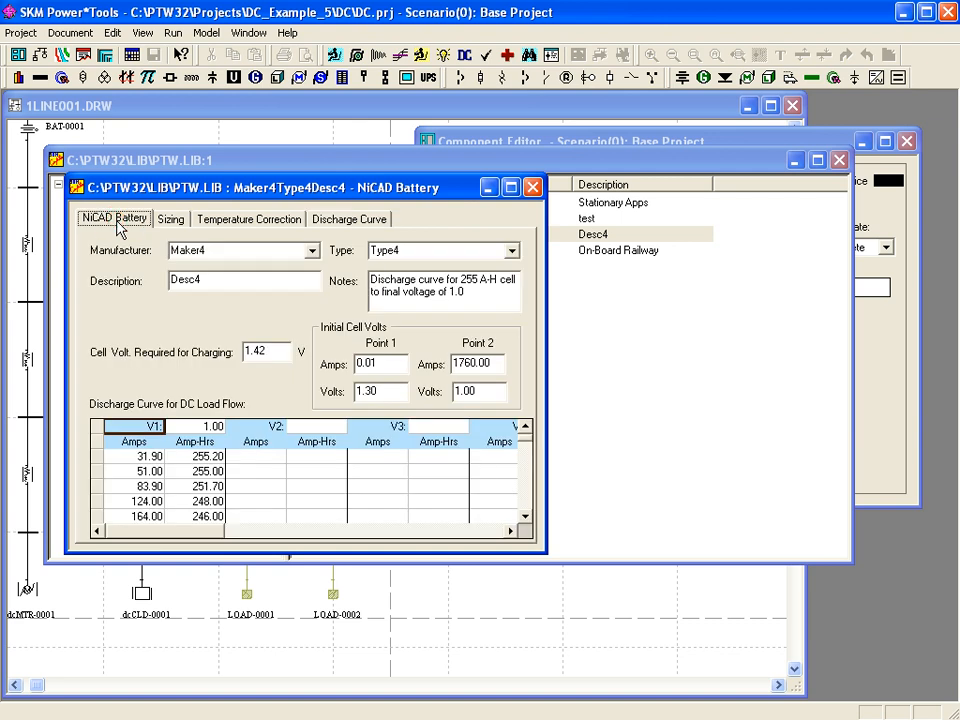
{"action": "left_click_drag", "start_coordinate": [200, 531], "coordinate": [241, 531]}
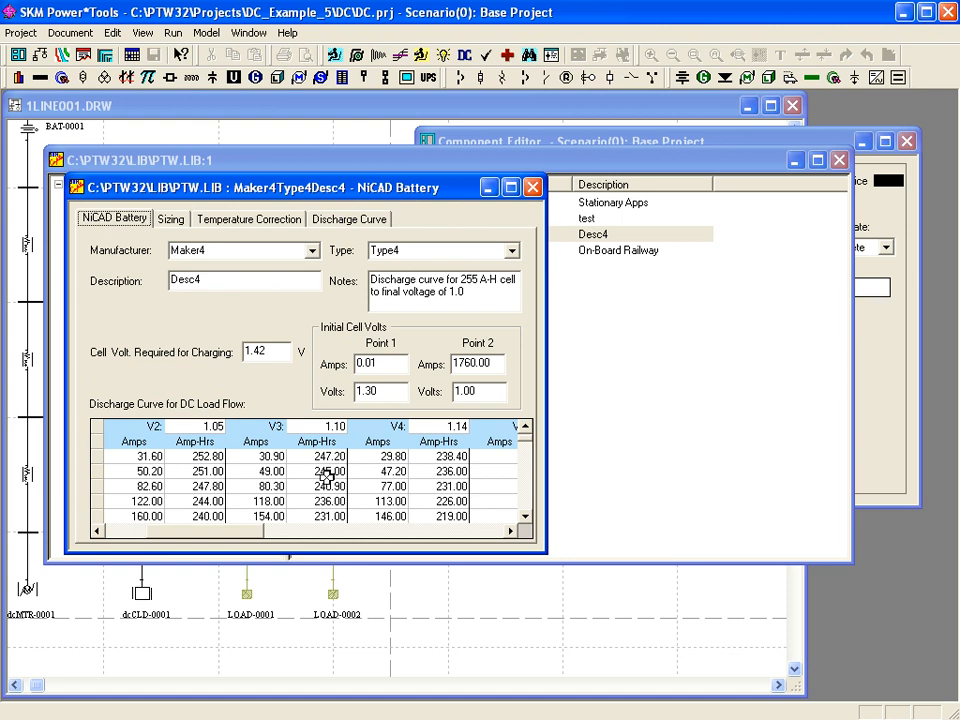
{"action": "left_click", "coordinate": [199, 426]}
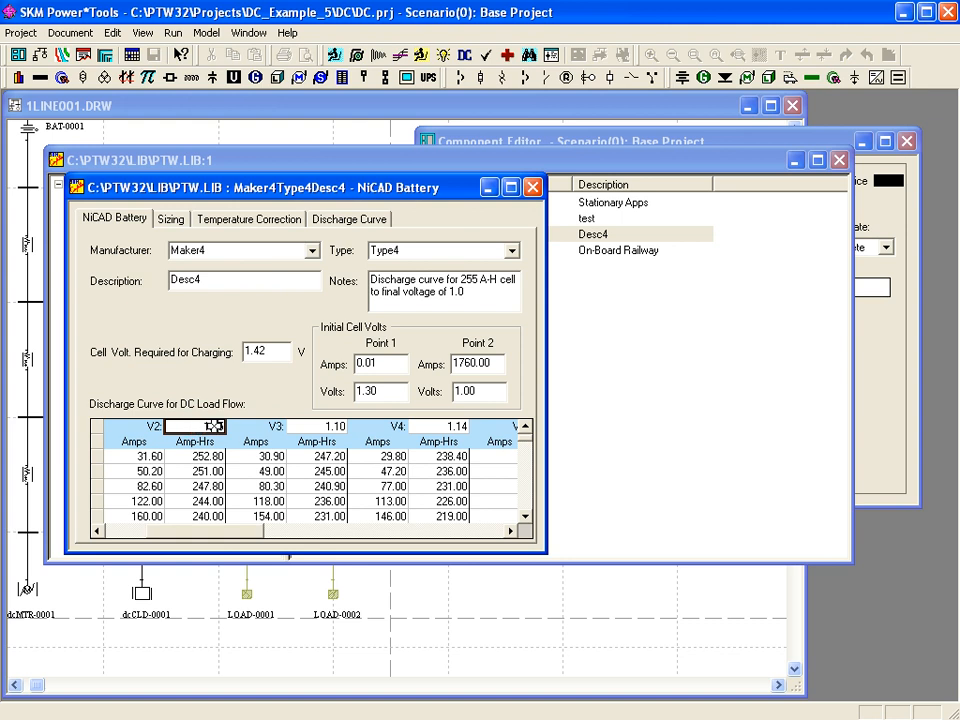
{"action": "left_click", "coordinate": [318, 426]}
{"action": "left_click", "coordinate": [449, 427]}
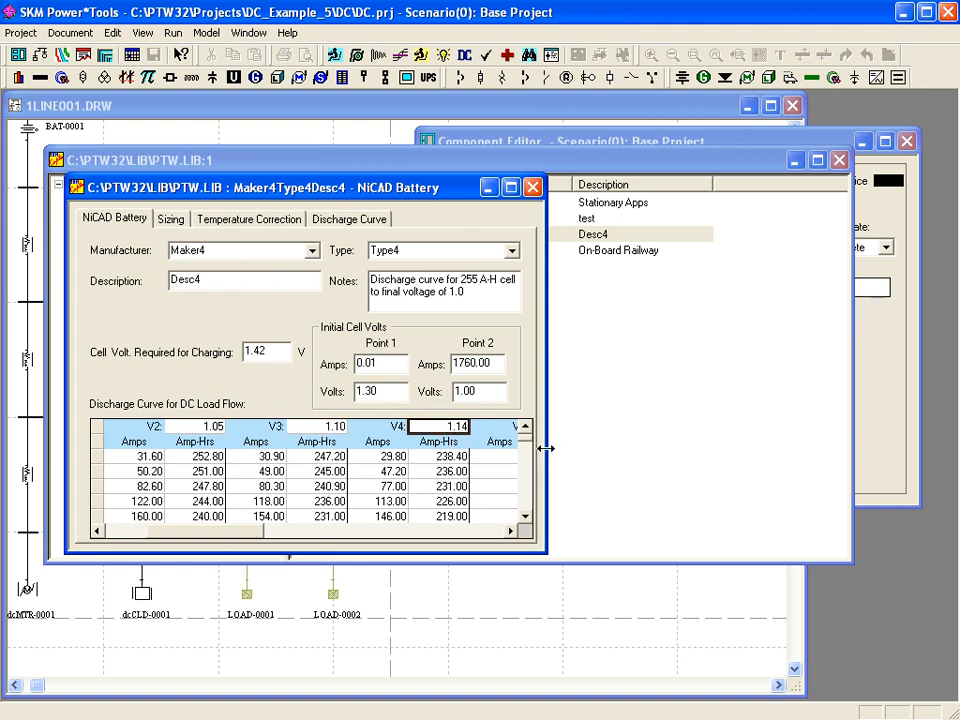
{"action": "left_click", "coordinate": [337, 220]}
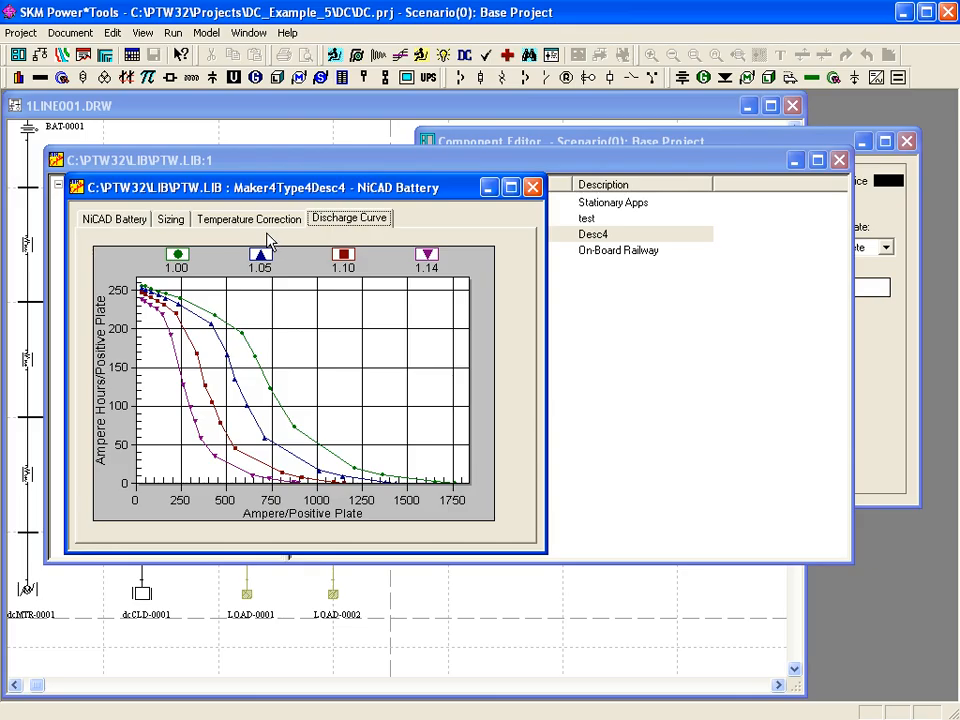
Fill in sizing currents for cell types HB230P to HC210P and temperature correction factors from -20 to 40 °C, and close the library
{"action": "left_click", "coordinate": [170, 219]}
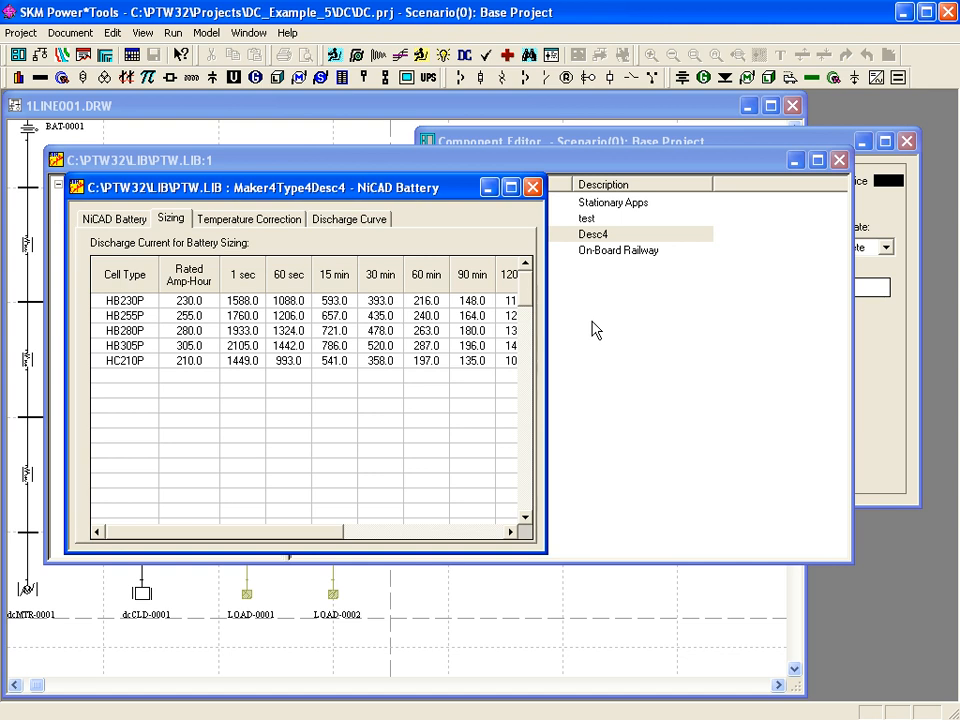
{"action": "left_click", "coordinate": [296, 240]}
{"action": "left_click", "coordinate": [279, 222]}
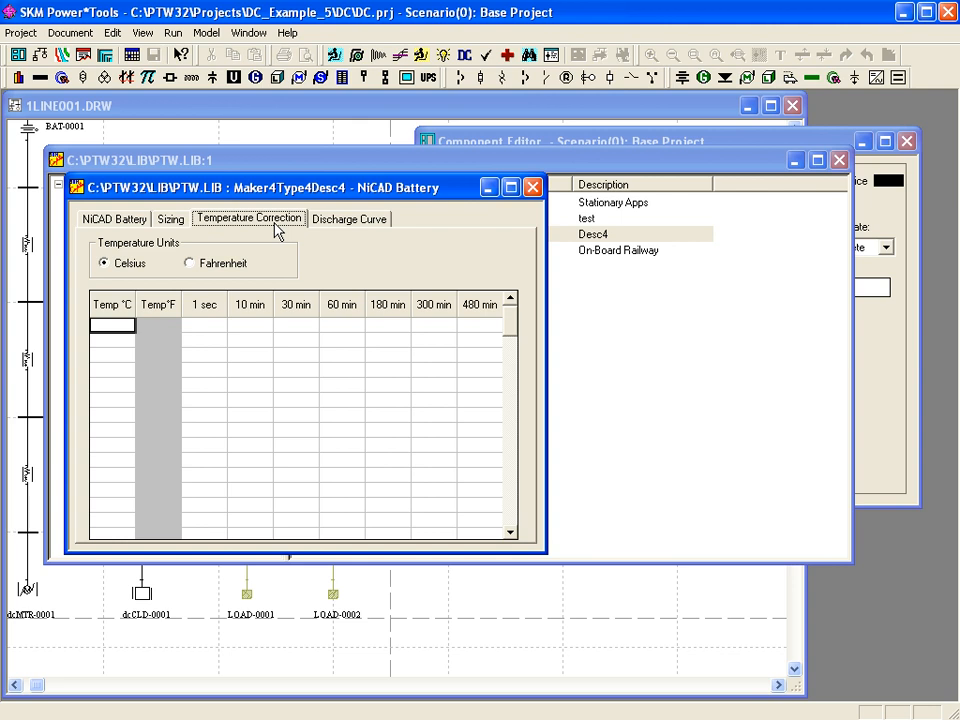
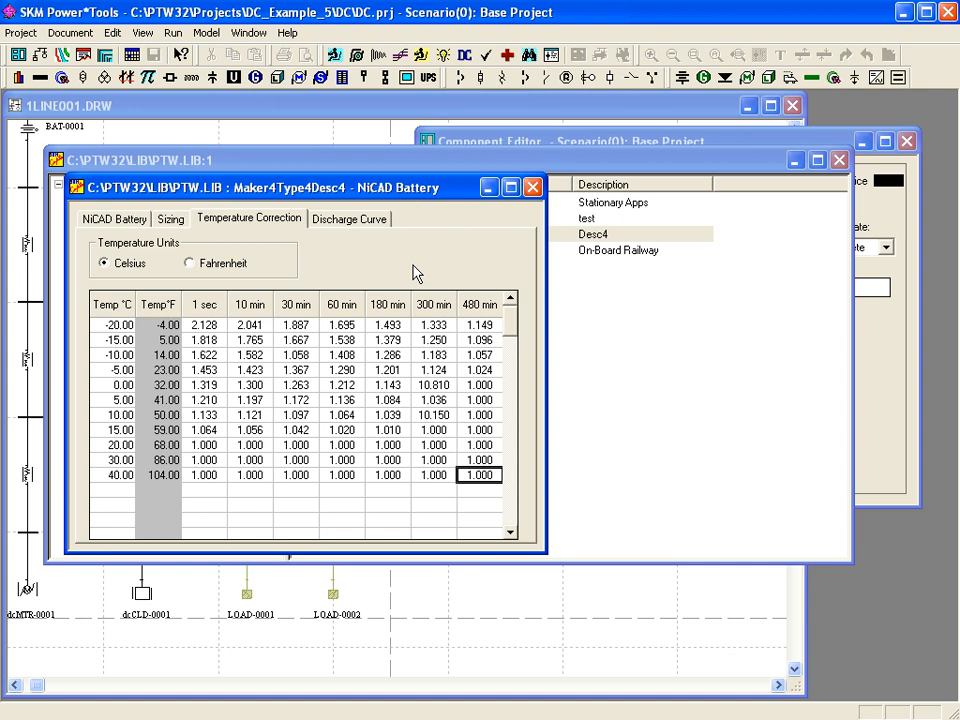
{"action": "key", "text": "Escape"}
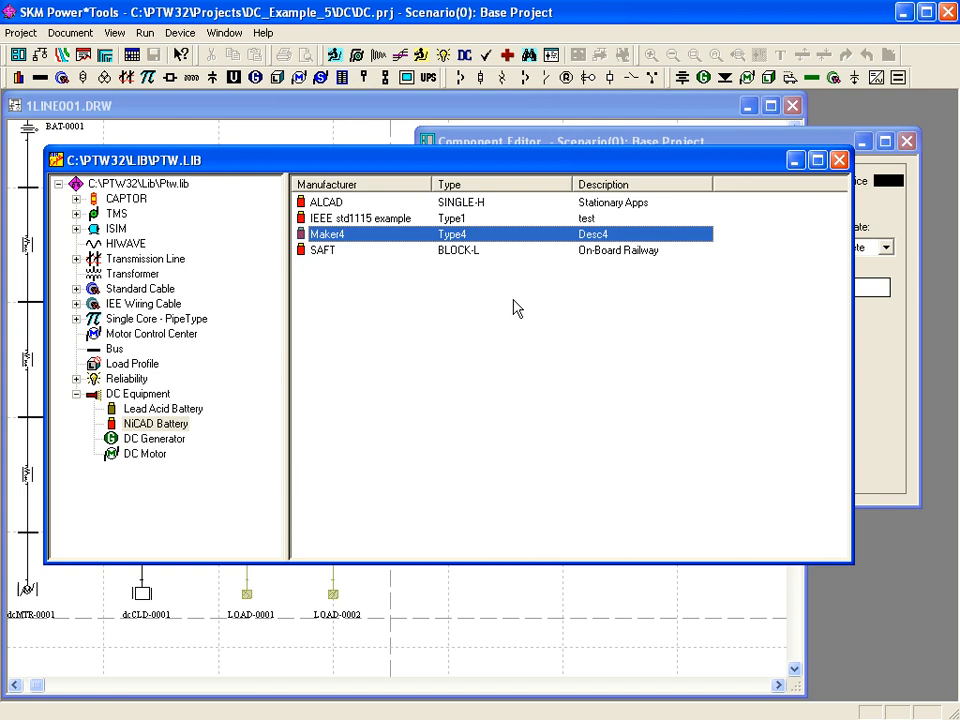
{"action": "left_click", "coordinate": [838, 160]}
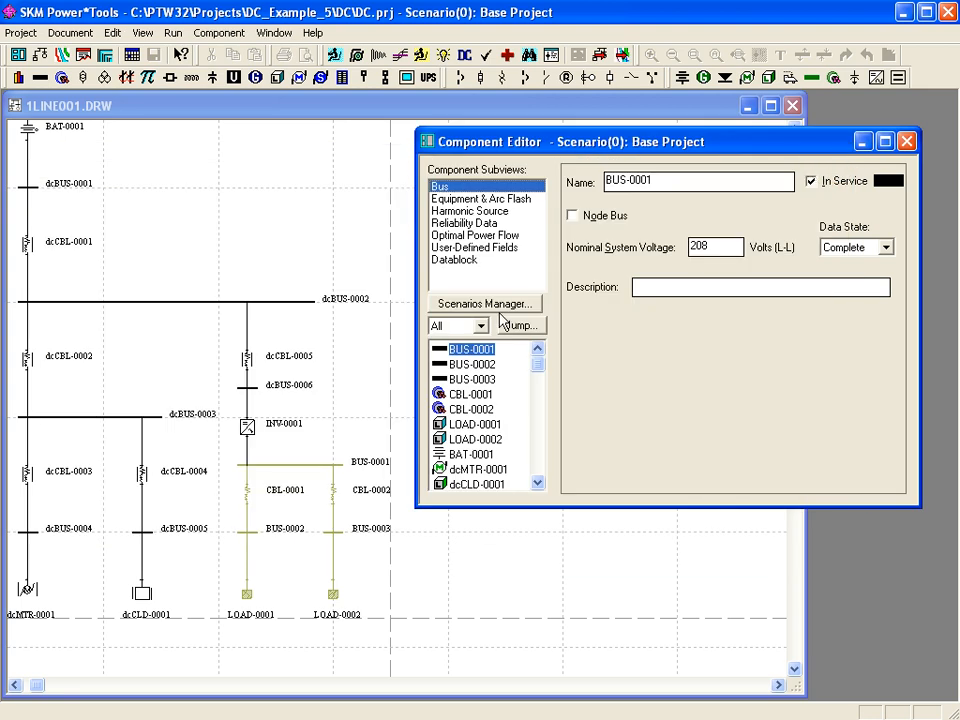
Assign the Maker4 Type4 Desc4 NiCAD battery from the library to BAT-0001
{"action": "left_click", "coordinate": [472, 456]}
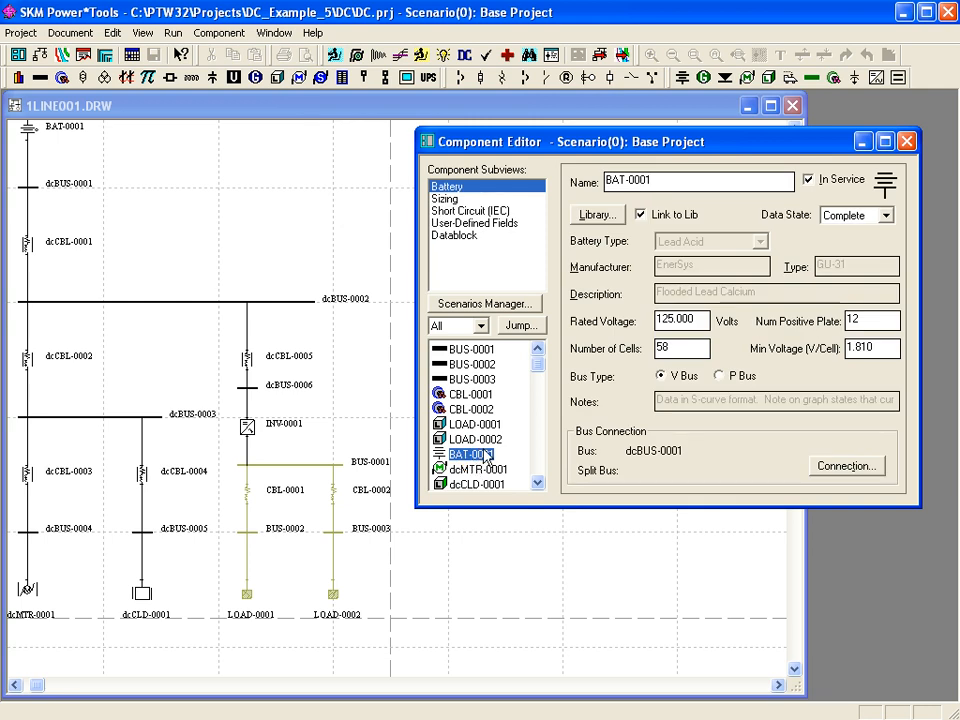
{"action": "left_click", "coordinate": [596, 216]}
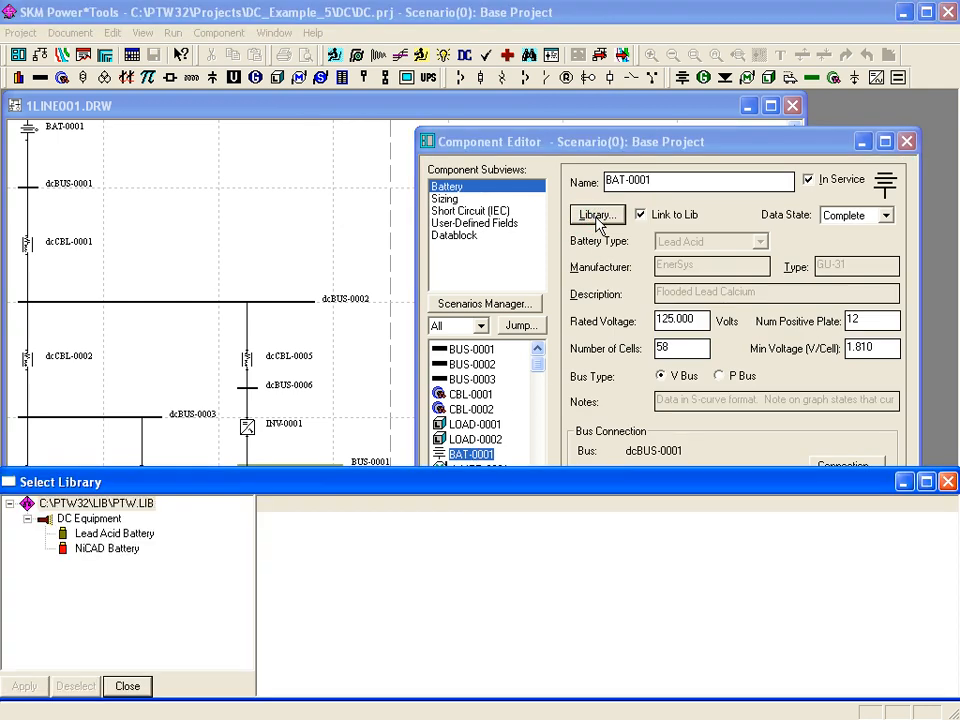
{"action": "left_click", "coordinate": [105, 548]}
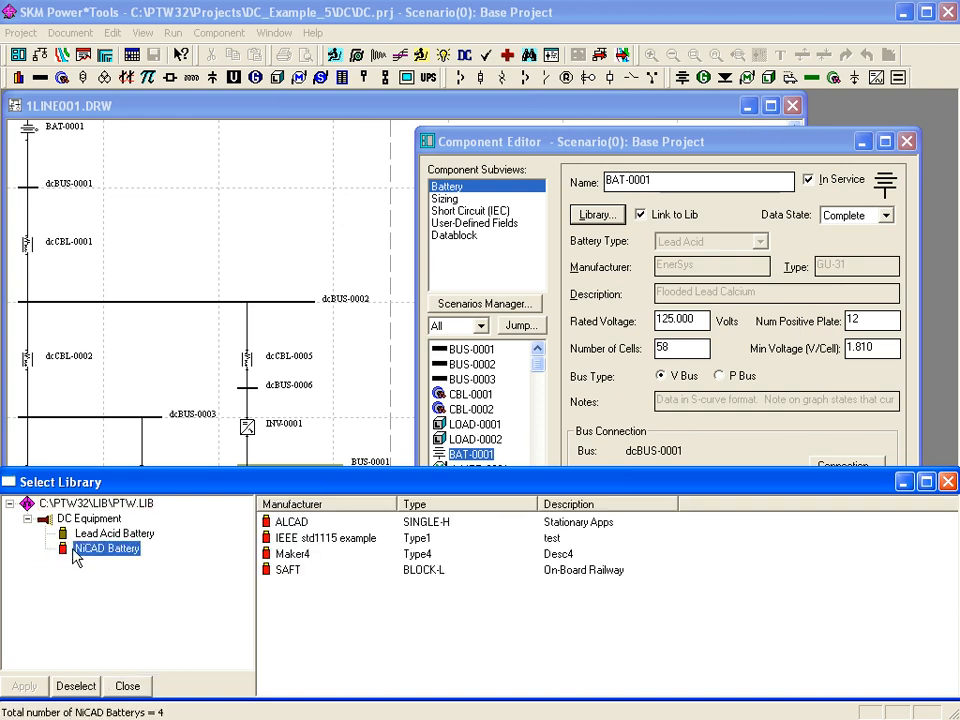
{"action": "left_click", "coordinate": [270, 555]}
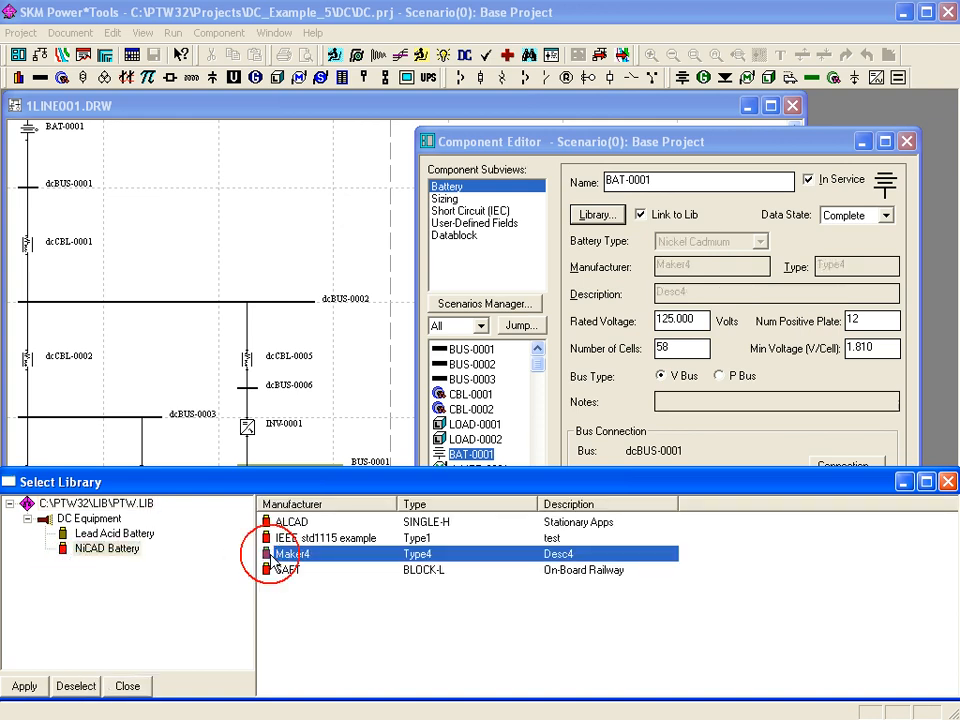
{"action": "left_click", "coordinate": [128, 685]}
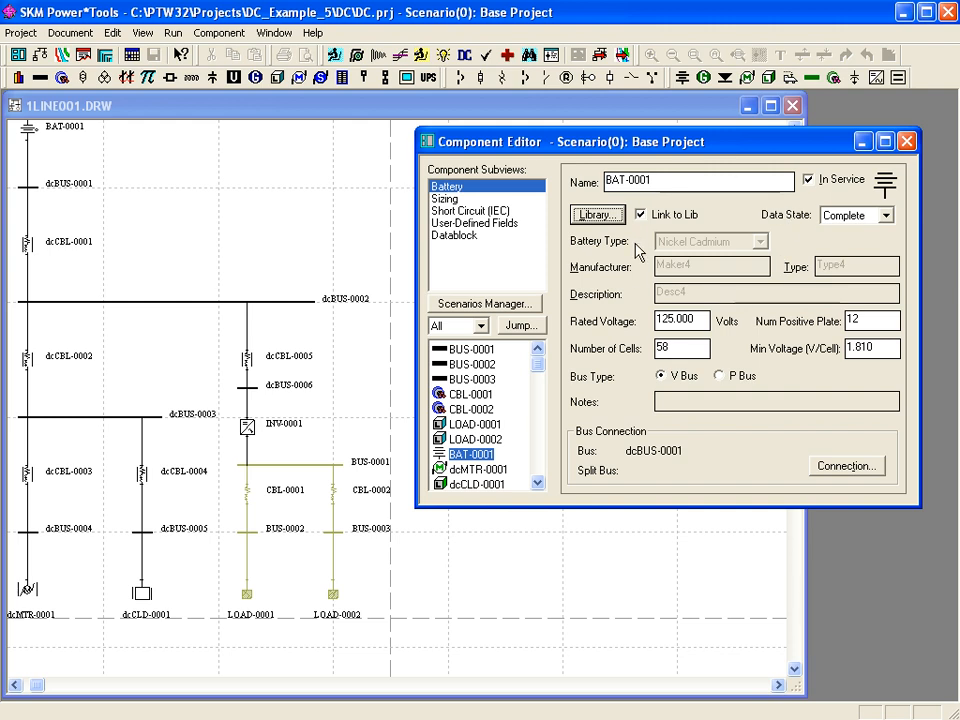
Set BAT-0001's maximum system voltage to 142 V and minimum system voltage to 100 V for sizing
{"action": "left_click", "coordinate": [445, 199]}
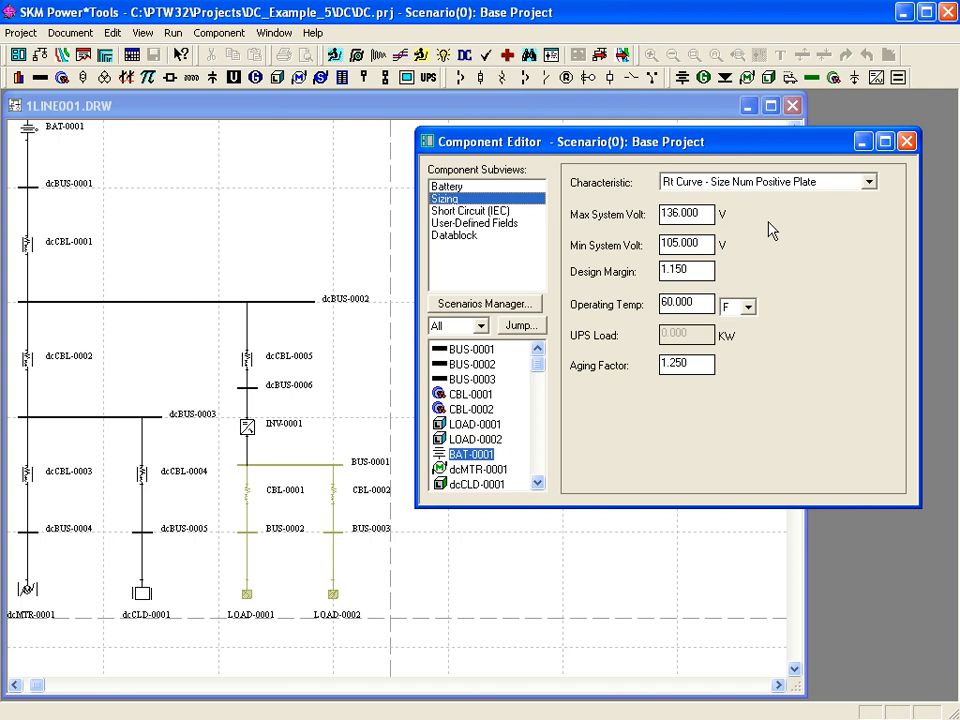
{"action": "left_click", "coordinate": [692, 213]}
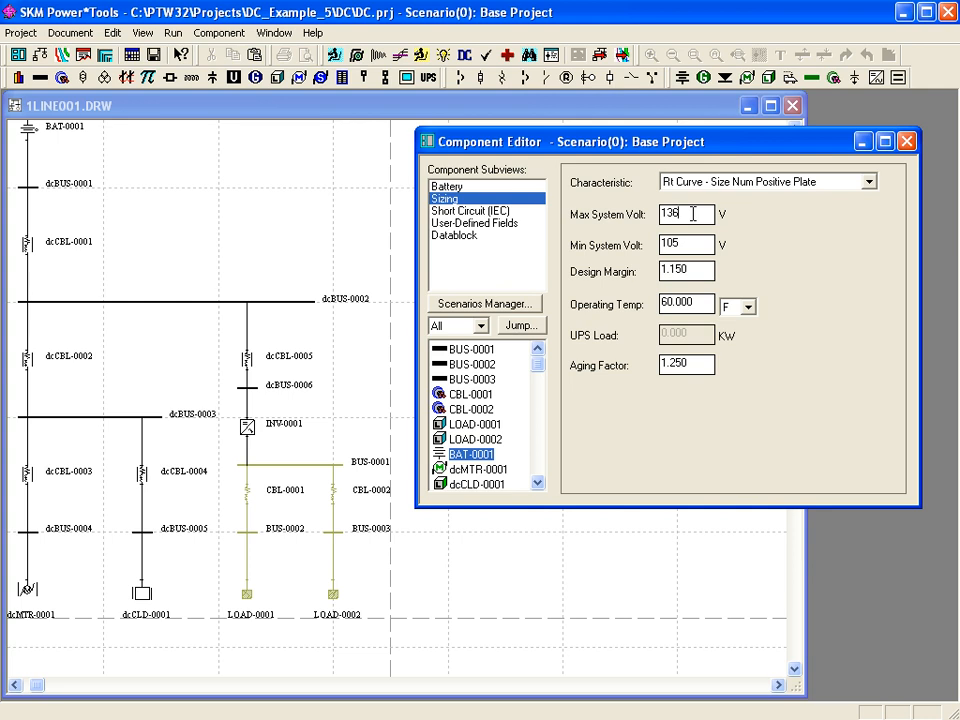
{"action": "double_click", "coordinate": [664, 214]}
{"action": "type", "text": "142"}
{"action": "double_click", "coordinate": [664, 243]}
{"action": "type", "text": "100"}
Set BAT-0001's sizing design margin to 1.1 and aging factor to 1.1
{"action": "left_click_drag", "start_coordinate": [699, 268], "coordinate": [677, 271]}
{"action": "key", "text": "BackSpace"}
{"action": "key", "text": "BackSpace"}
{"action": "type", "text": "1"}
{"action": "double_click", "coordinate": [677, 364]}
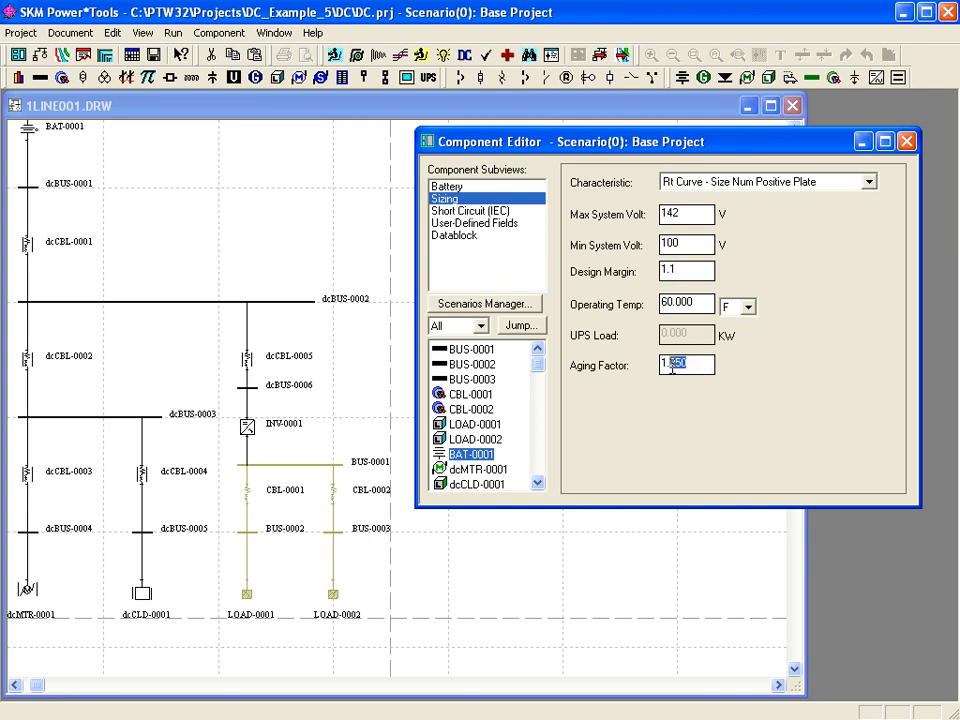
{"action": "type", "text": "1.1"}
Run the Study1 battery sizing analysis in DC System Analysis, accepting the distributed AC emergency loads
{"action": "left_click", "coordinate": [172, 32]}
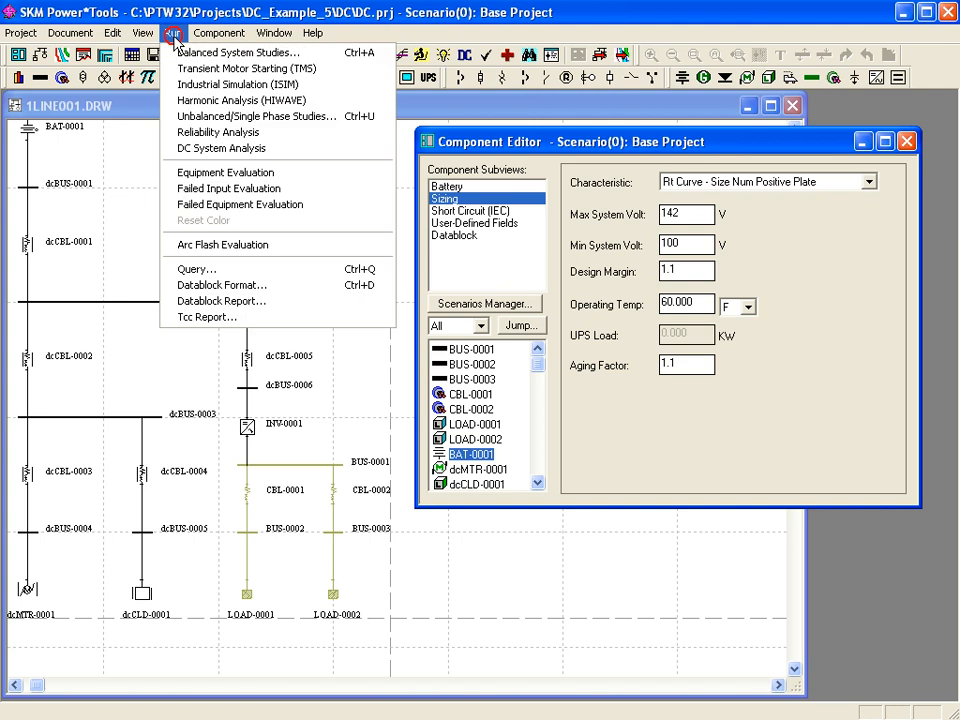
{"action": "left_click", "coordinate": [220, 148]}
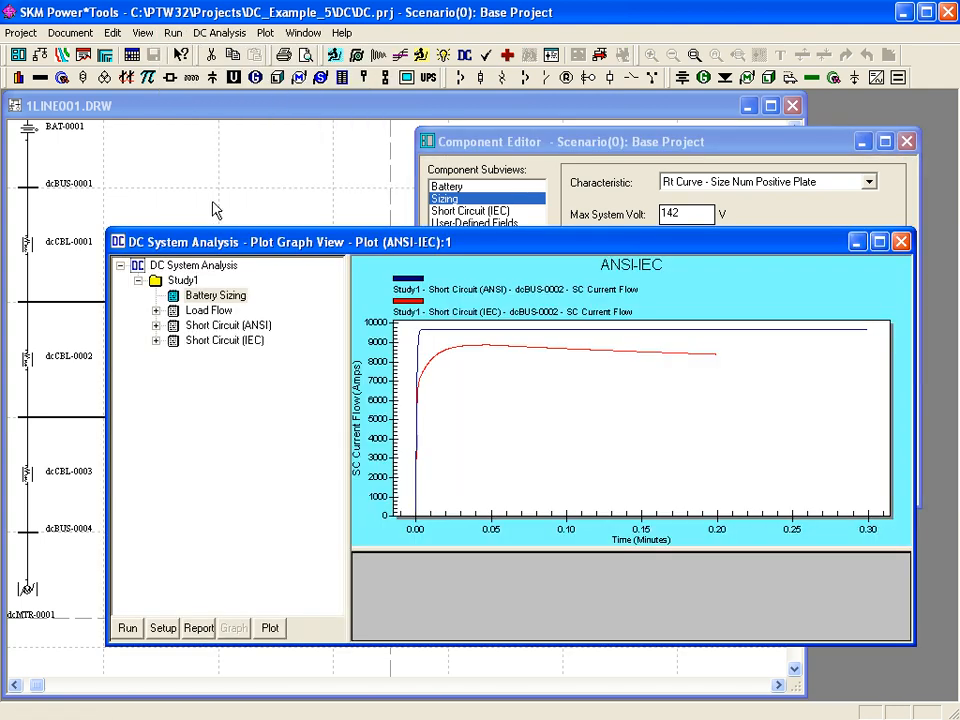
{"action": "left_click", "coordinate": [176, 298]}
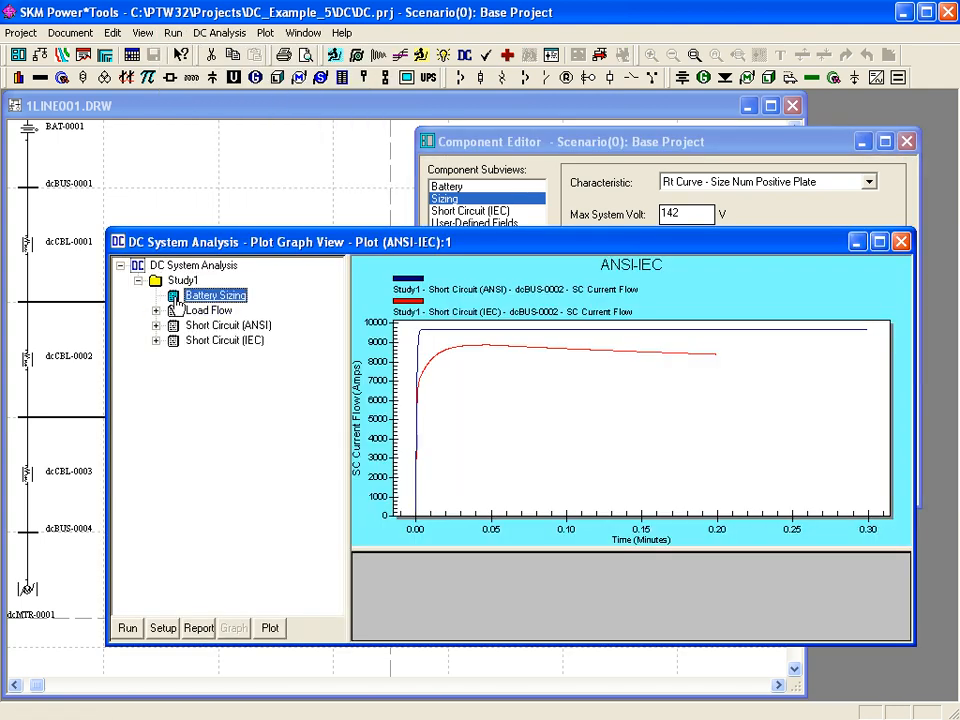
{"action": "left_click", "coordinate": [127, 628]}
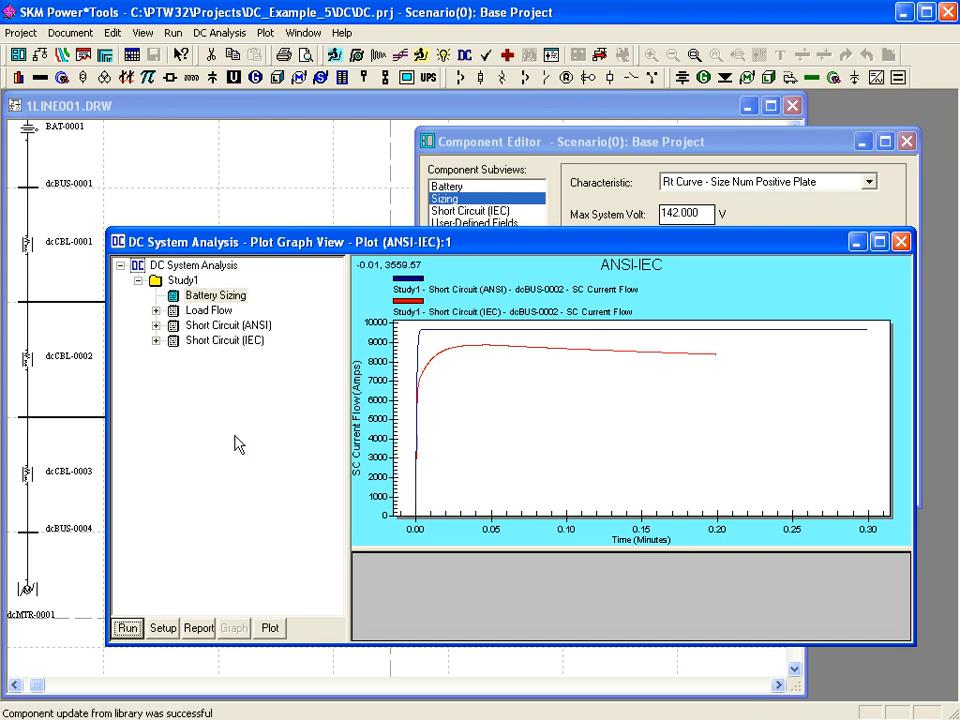
{"action": "left_click", "coordinate": [127, 628]}
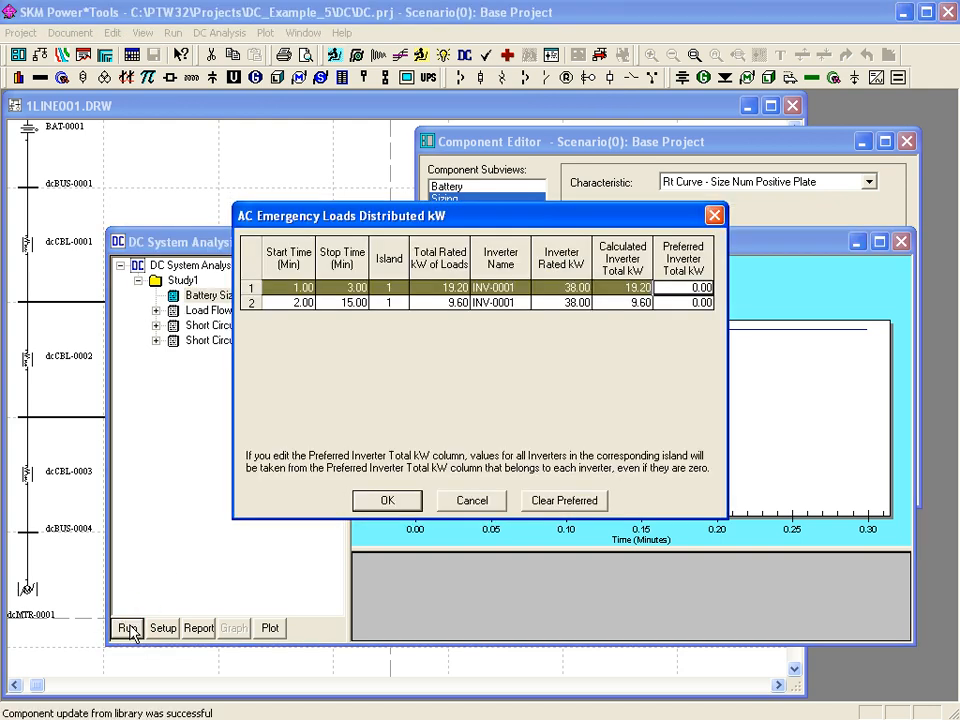
{"action": "left_click", "coordinate": [380, 501]}
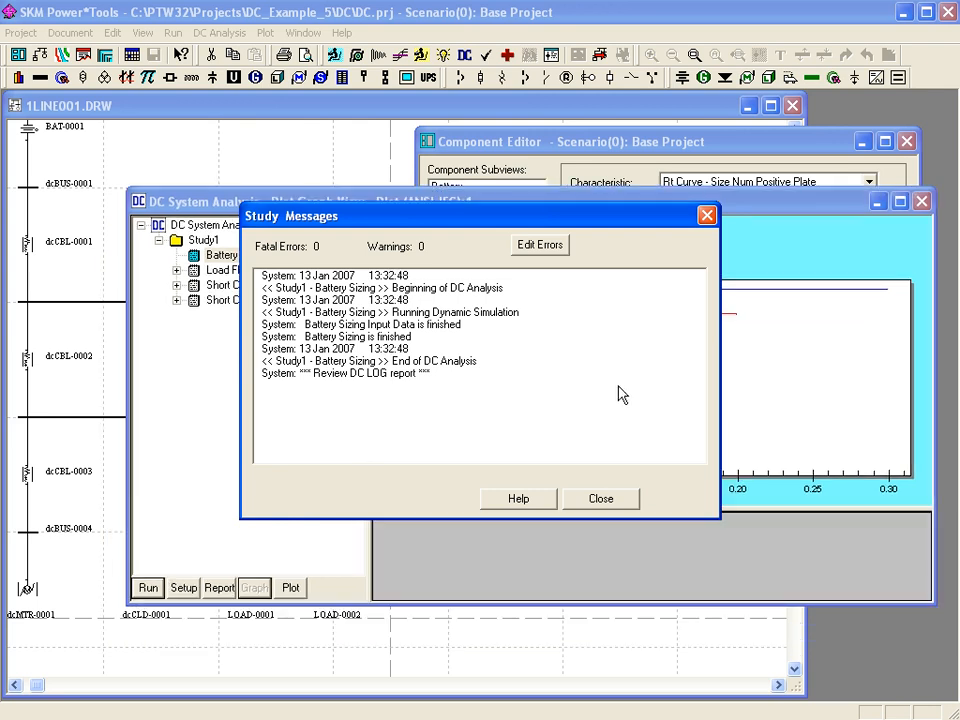
{"action": "left_click", "coordinate": [587, 499]}
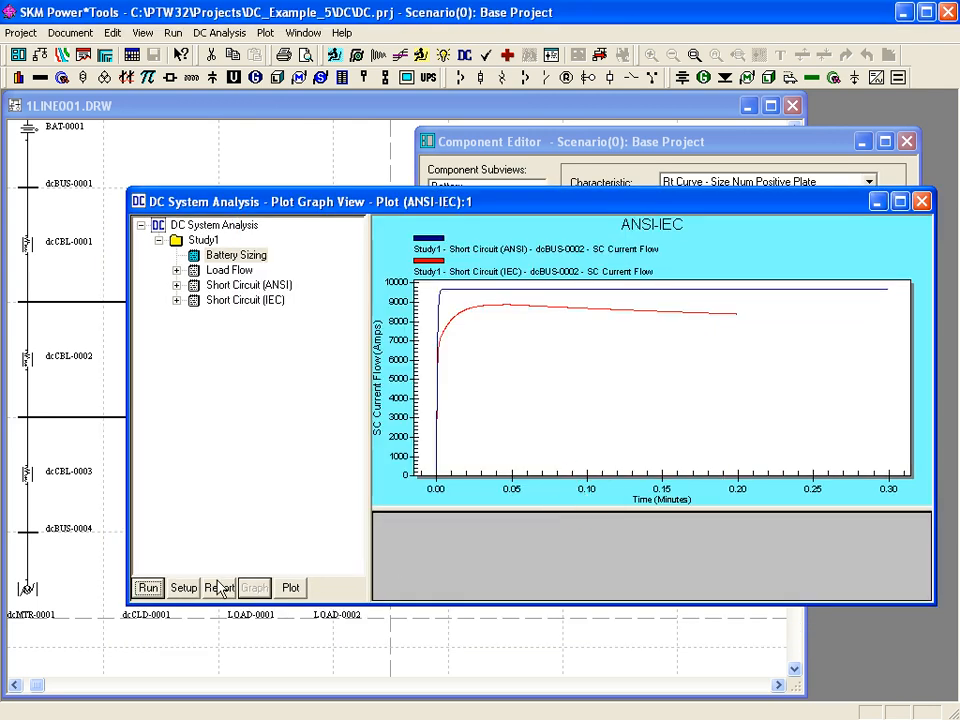
Review the battery sizing report through to the required cell size, and check BAT-0001's battery data
{"action": "left_click", "coordinate": [216, 588]}
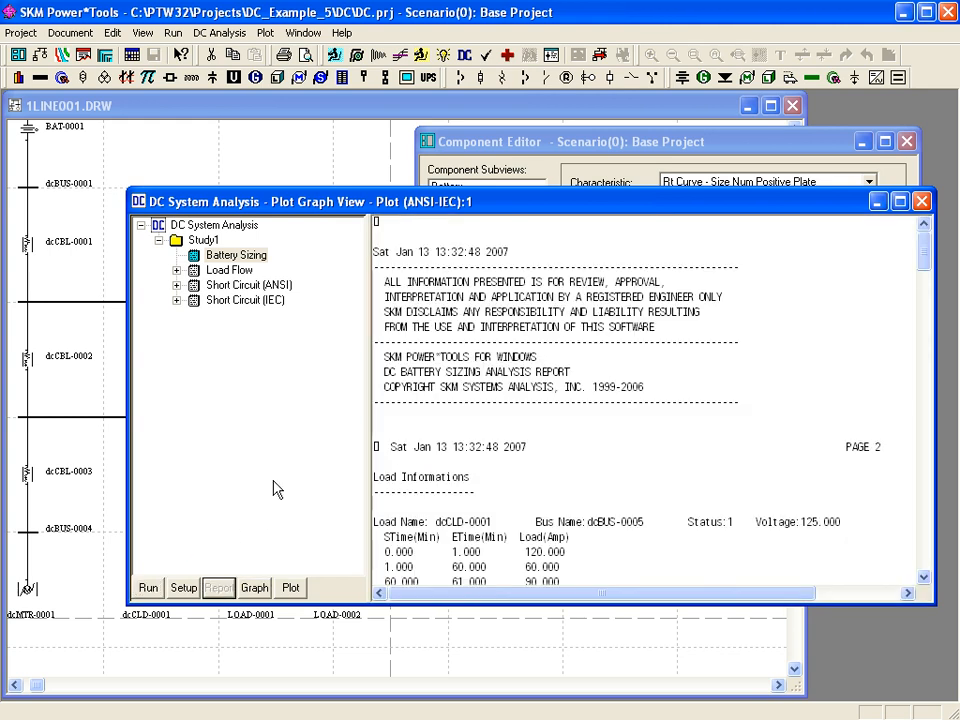
{"action": "left_click", "coordinate": [924, 452]}
{"action": "left_click", "coordinate": [924, 452]}
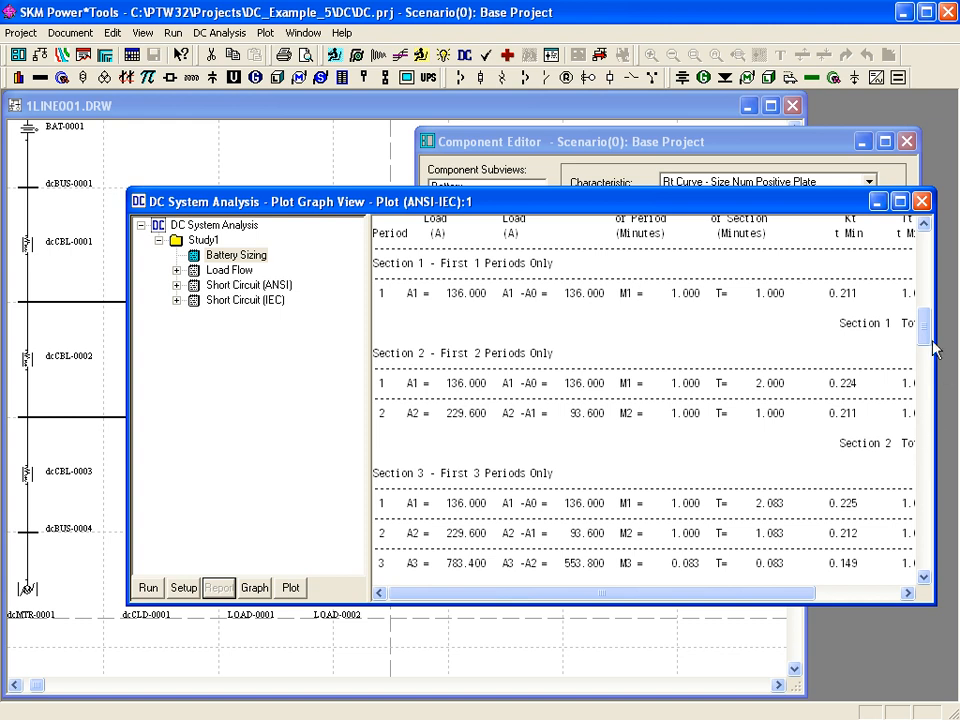
{"action": "left_click_drag", "start_coordinate": [925, 324], "coordinate": [938, 566]}
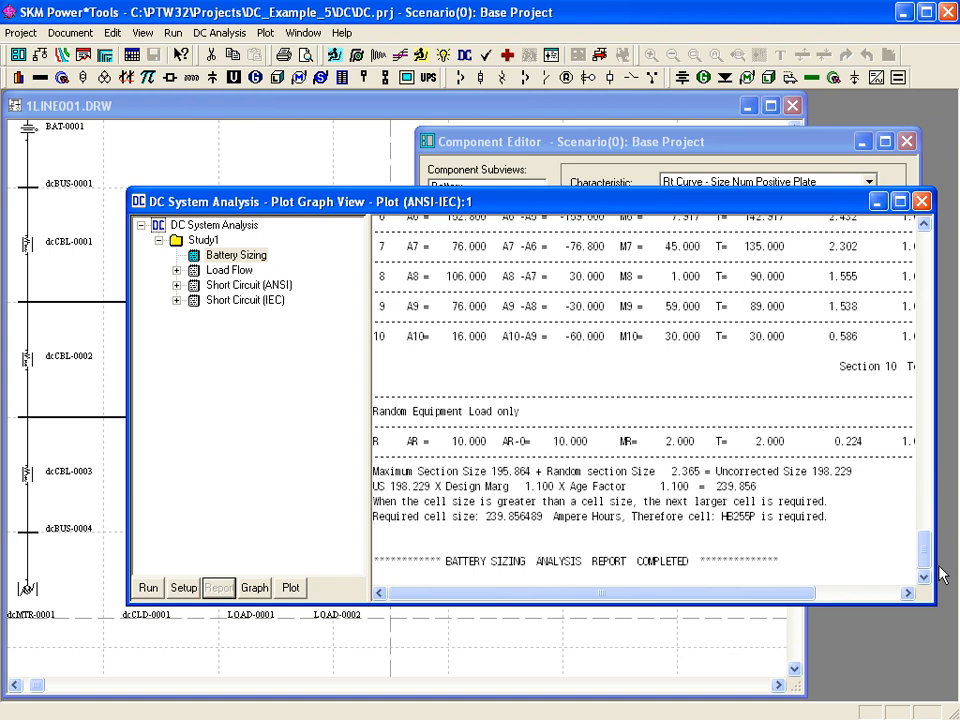
{"action": "left_click", "coordinate": [488, 145]}
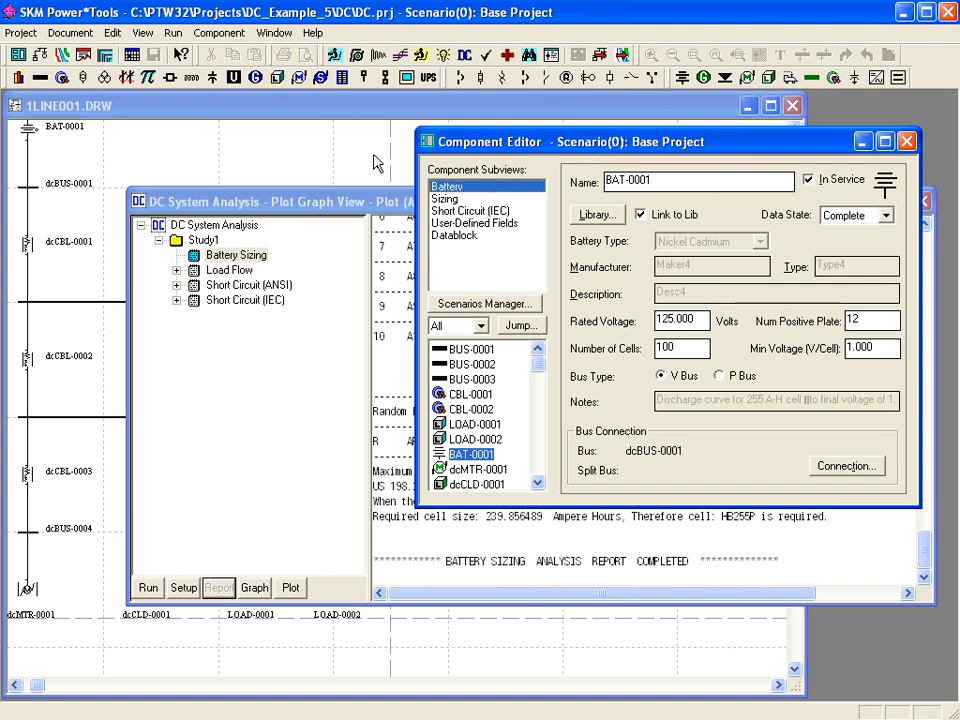
{"action": "left_click", "coordinate": [327, 202]}
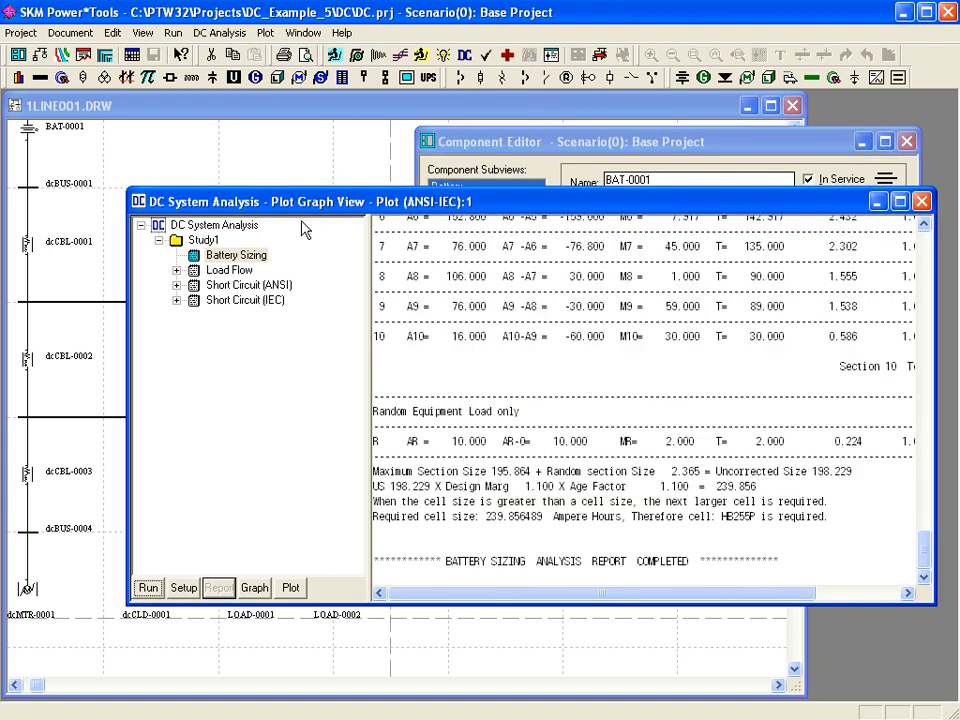
Run the Study1 load flow with the existing setup, 1-minute time step and 150-minute simulation, accepting the distributed AC emergency loads
{"action": "left_click", "coordinate": [216, 272]}
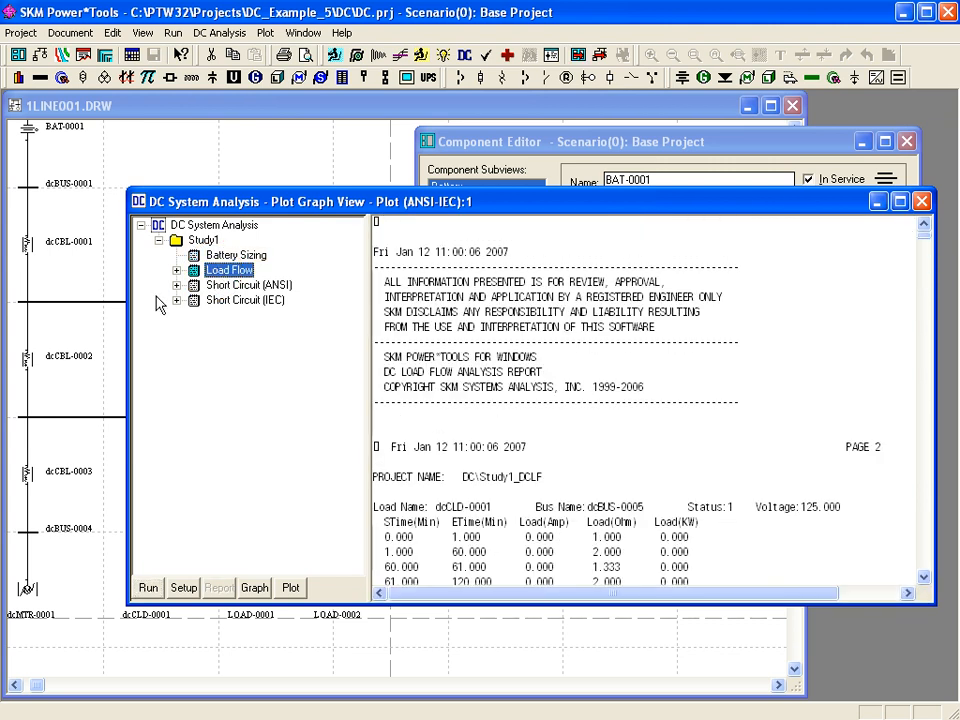
{"action": "left_click", "coordinate": [176, 271]}
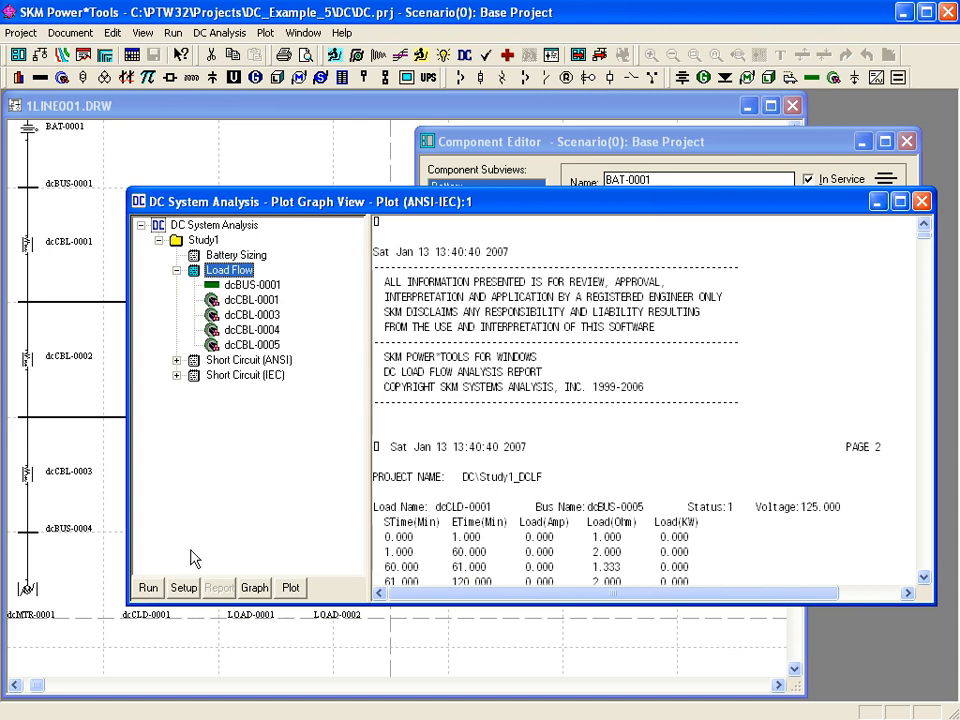
{"action": "left_click", "coordinate": [184, 587]}
{"action": "left_click", "coordinate": [440, 205]}
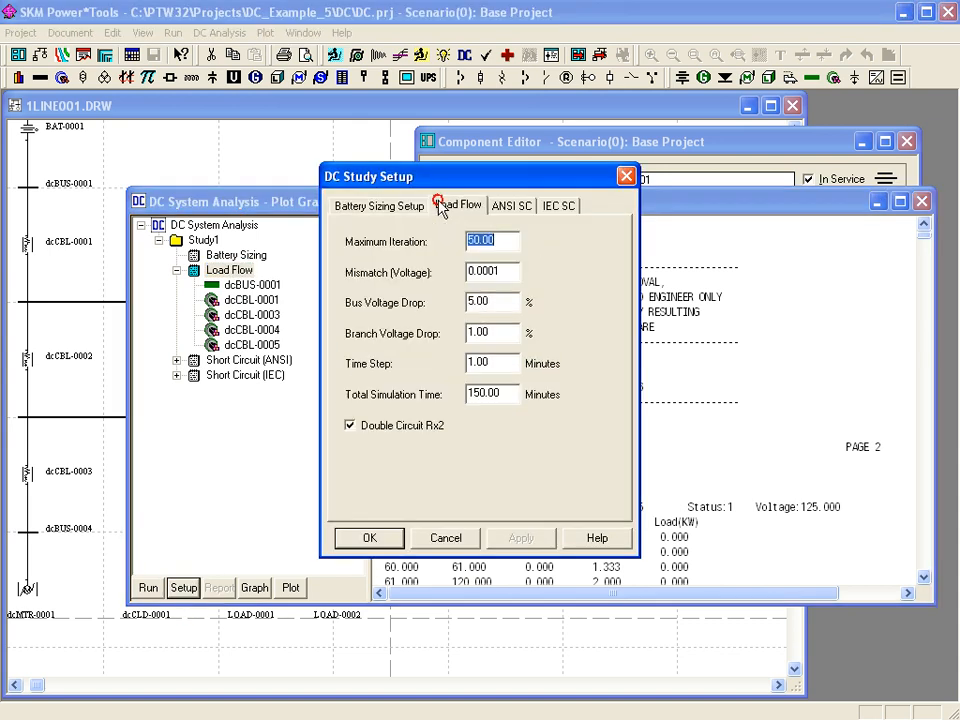
{"action": "left_click", "coordinate": [369, 540]}
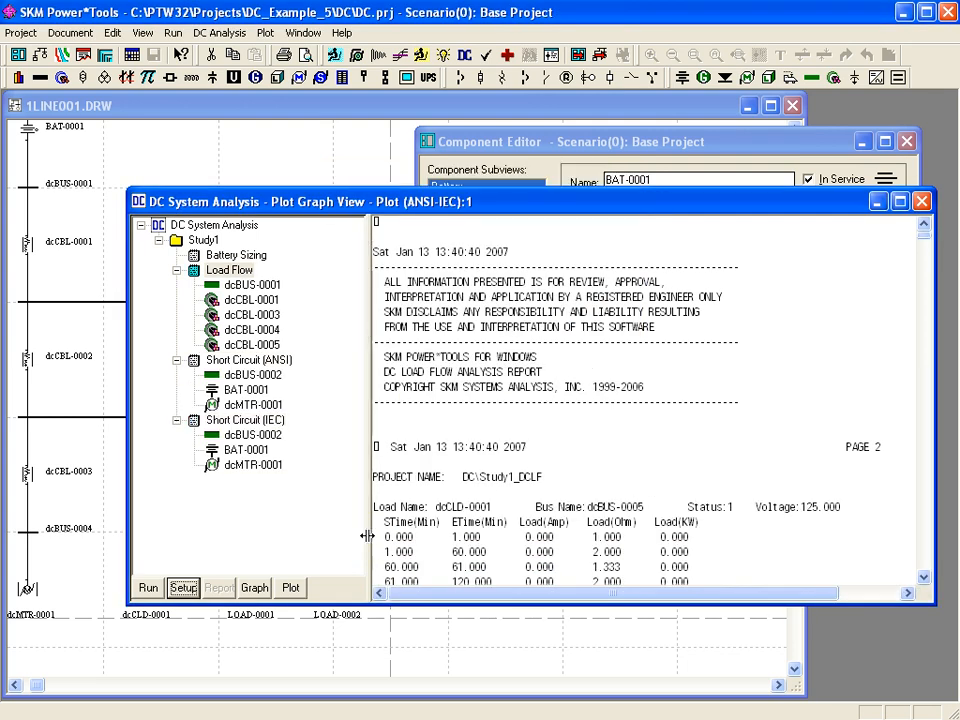
{"action": "left_click", "coordinate": [152, 590]}
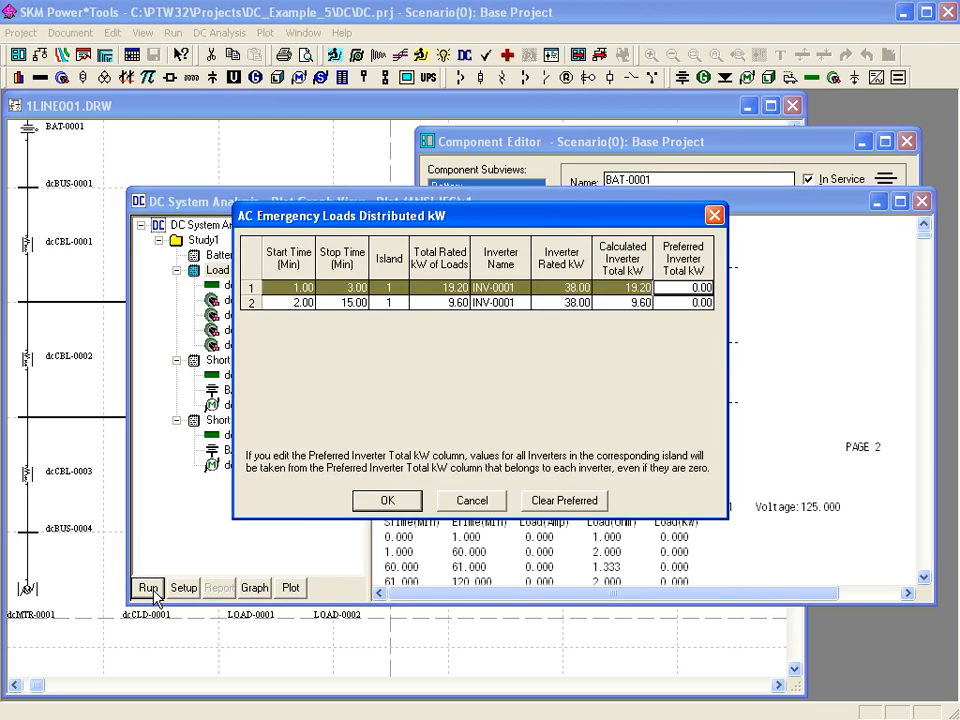
{"action": "left_click", "coordinate": [388, 503]}
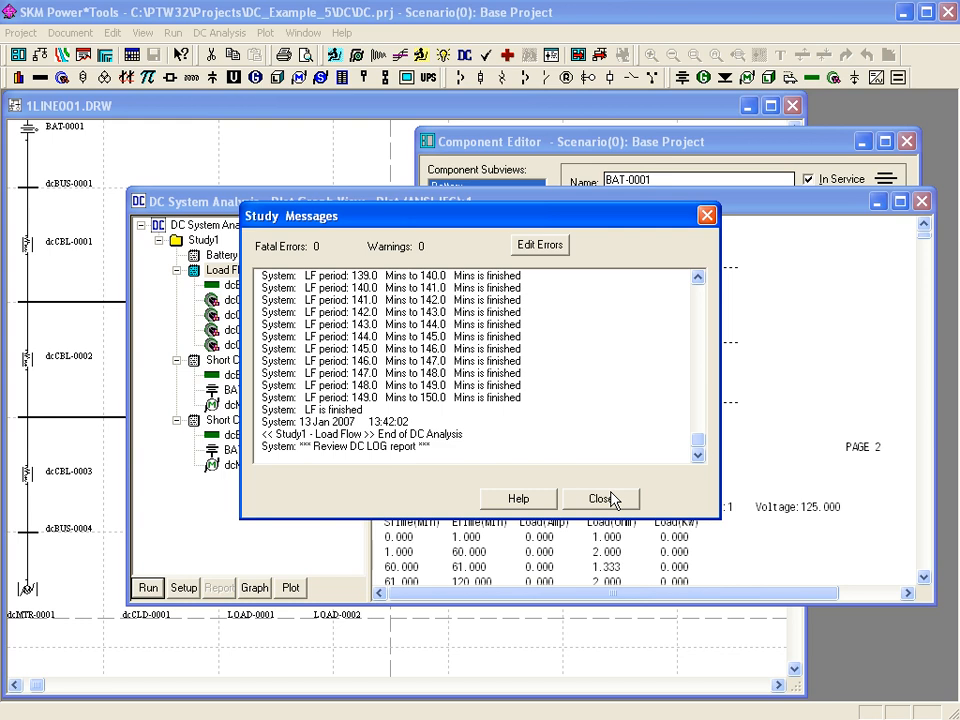
{"action": "left_click", "coordinate": [608, 499]}
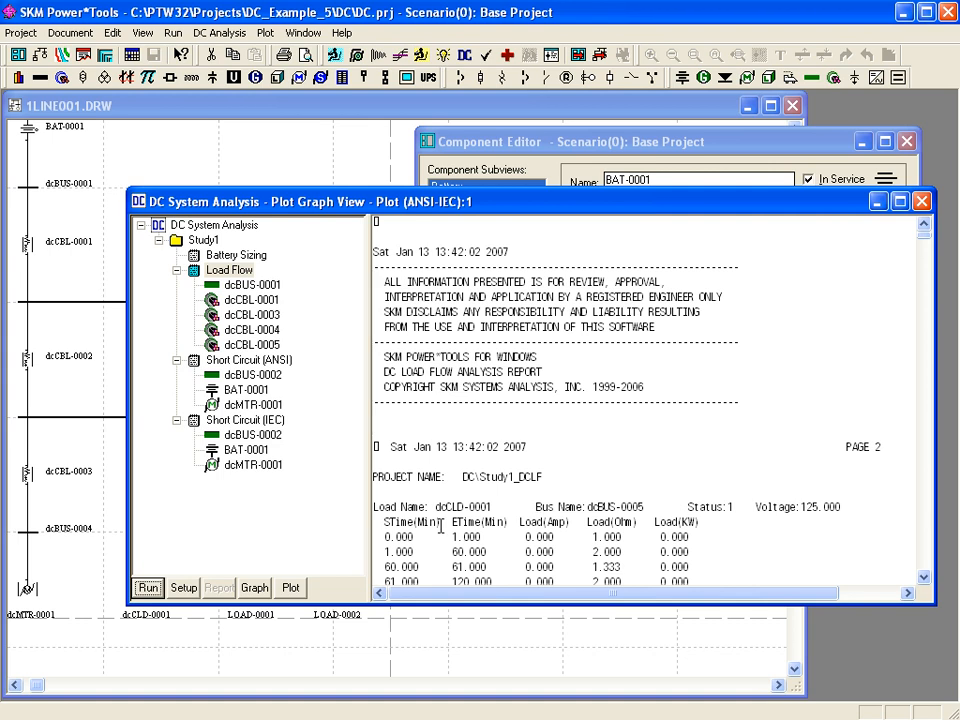
Create a new plot for the load flow results and graph the bus voltage of dcBUS-0001
{"action": "left_click", "coordinate": [291, 587]}
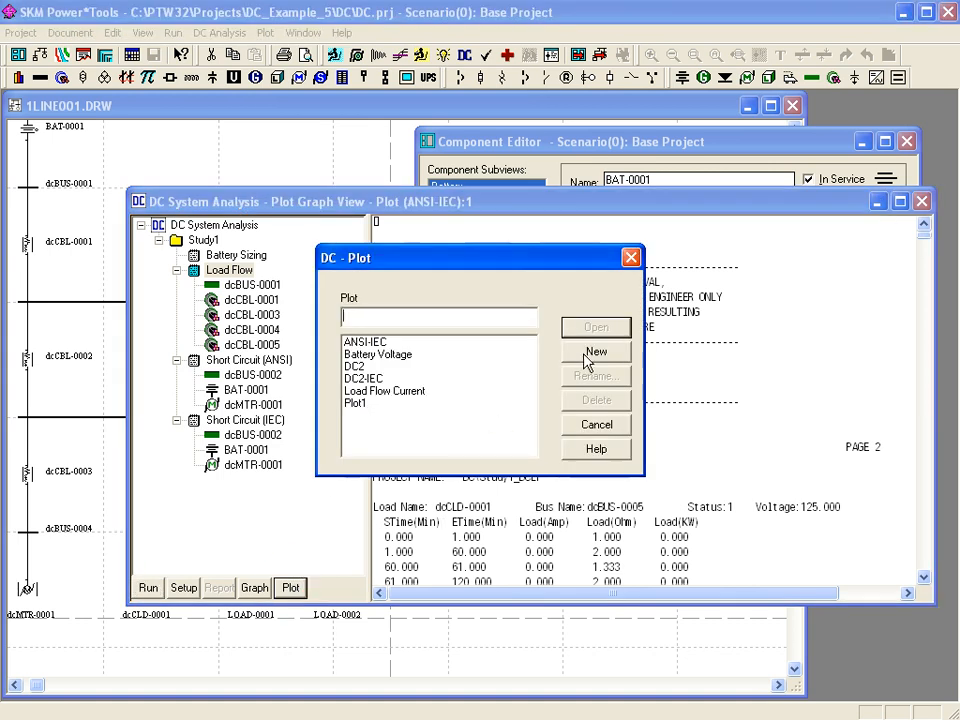
{"action": "left_click", "coordinate": [587, 358]}
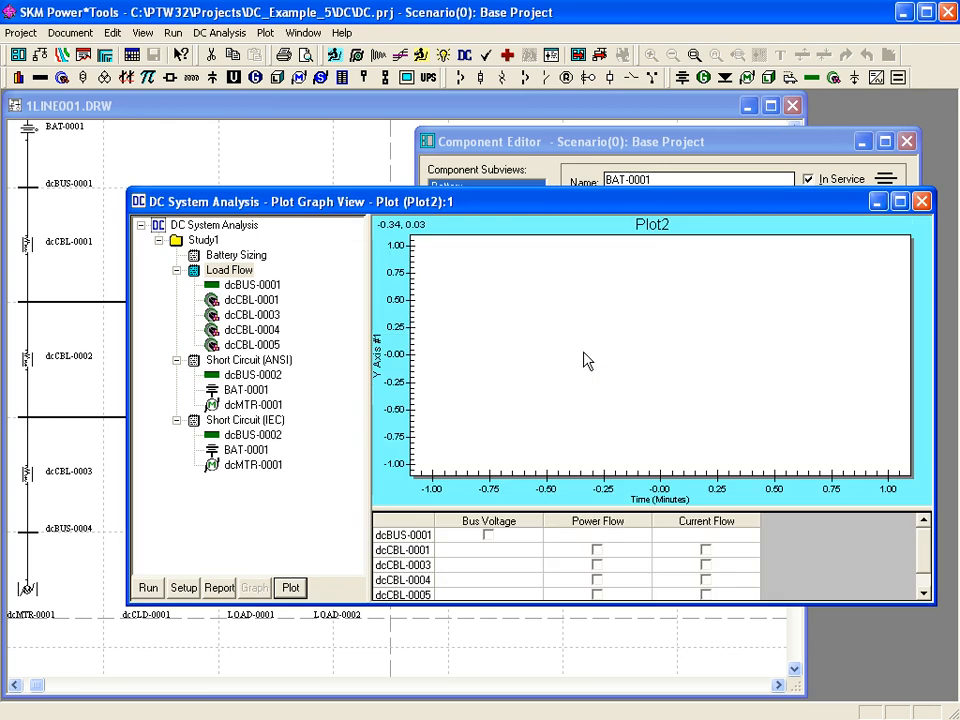
{"action": "left_click", "coordinate": [488, 534]}
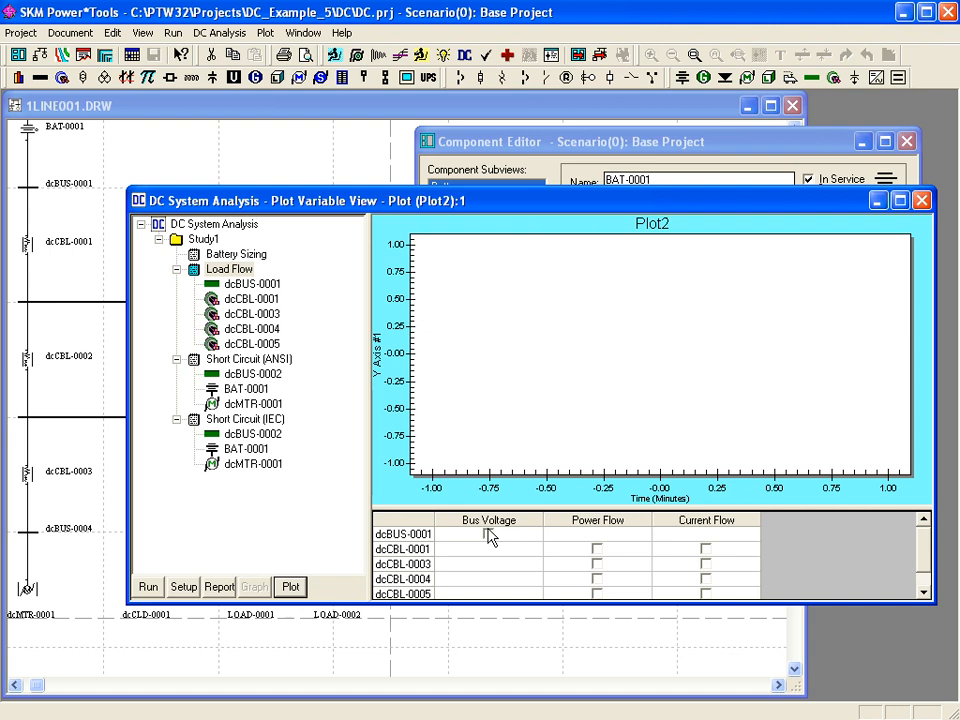
{"action": "left_click", "coordinate": [488, 534]}
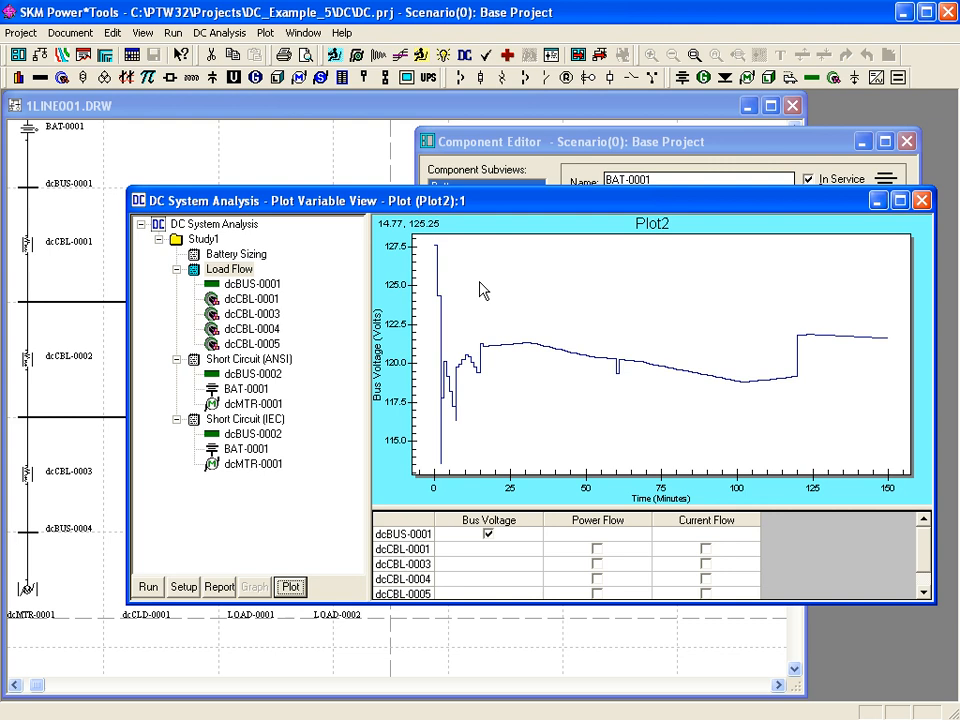
Replace the dcBUS-0001 voltage curve in the plot with the current flow of dcCBL-0001
{"action": "left_click", "coordinate": [632, 577]}
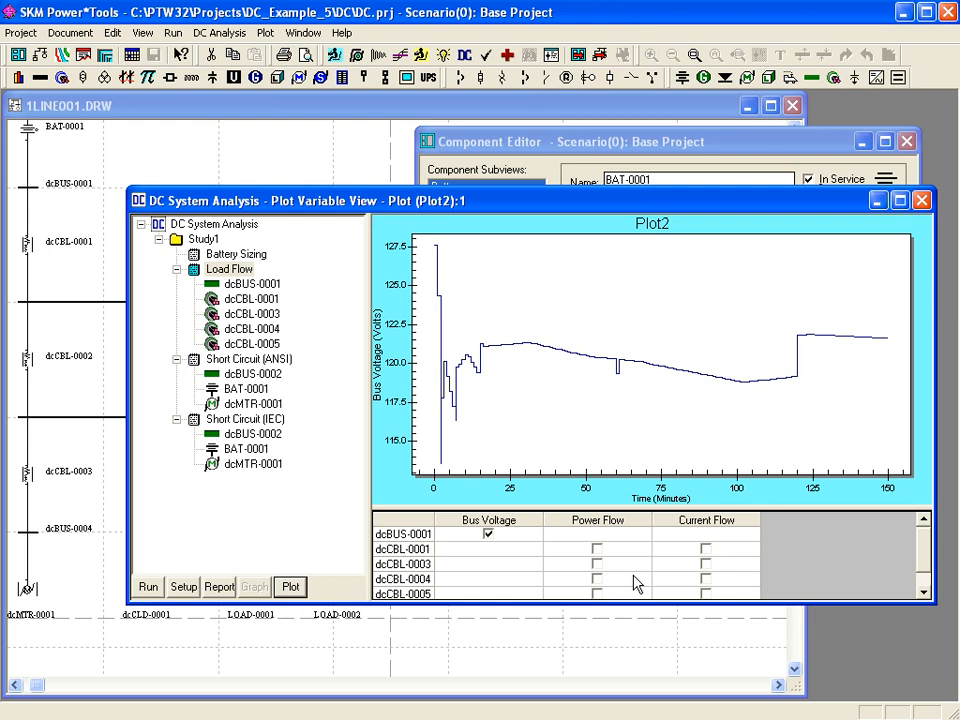
{"action": "left_click", "coordinate": [489, 538]}
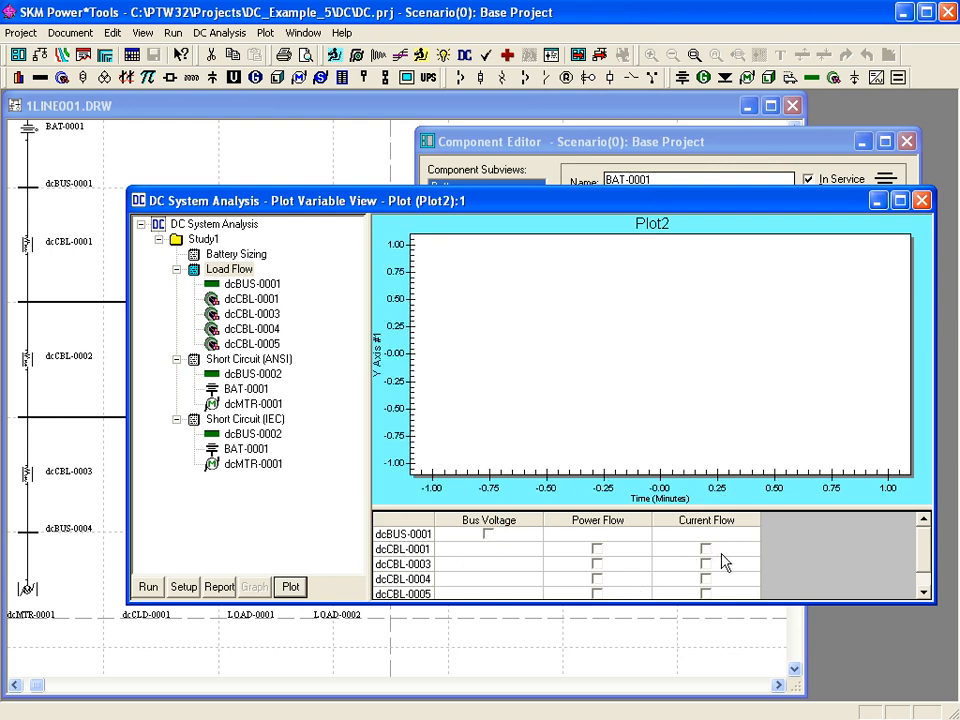
{"action": "left_click", "coordinate": [706, 549]}
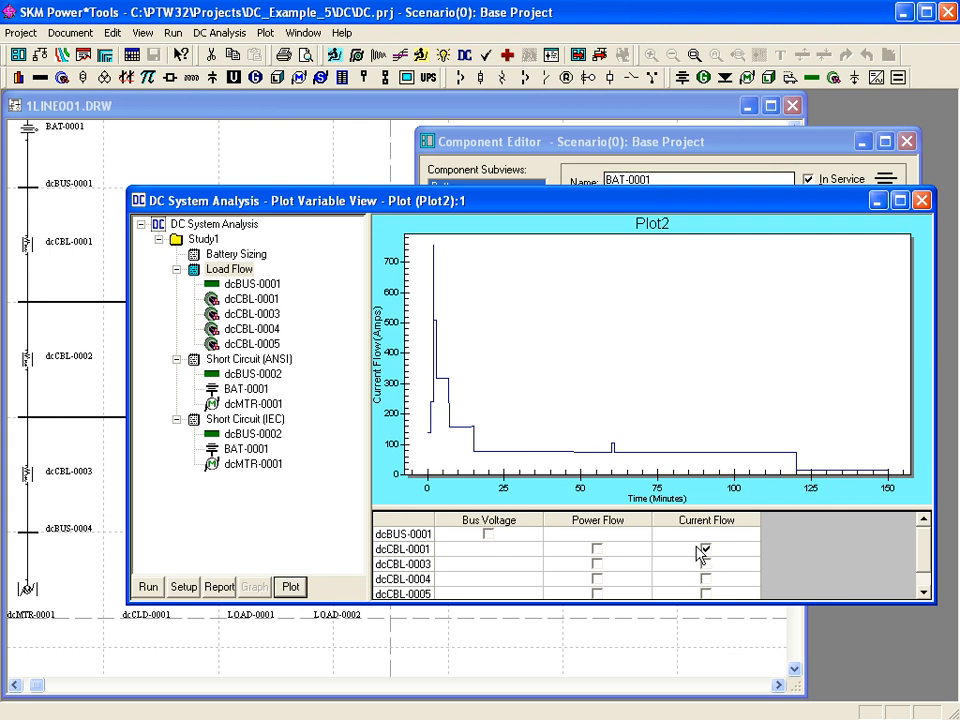
{"action": "left_click", "coordinate": [500, 440]}
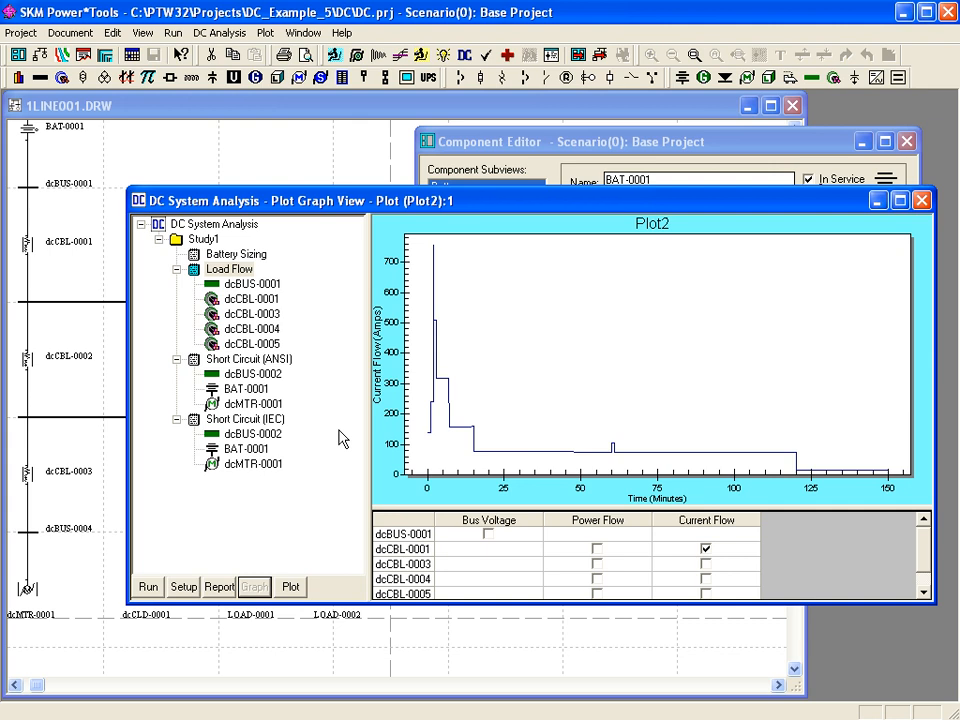
{"action": "left_click", "coordinate": [216, 588]}
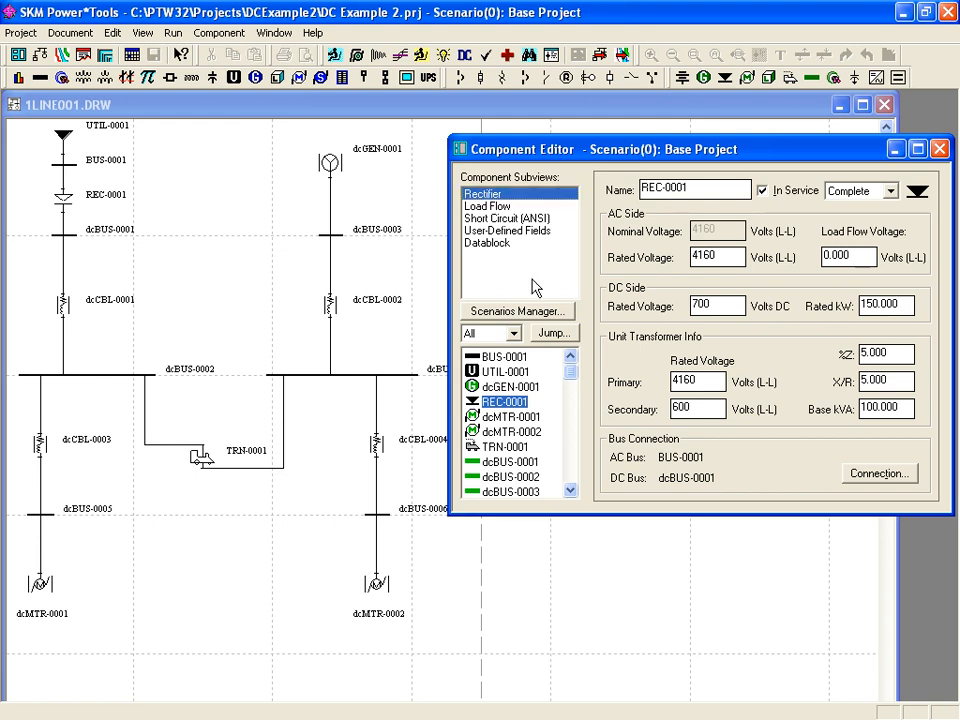
Examine rectifier REC-0001's load flow settings and control modes, and its ANSI short circuit data and rectifier types
{"action": "left_click", "coordinate": [500, 206]}
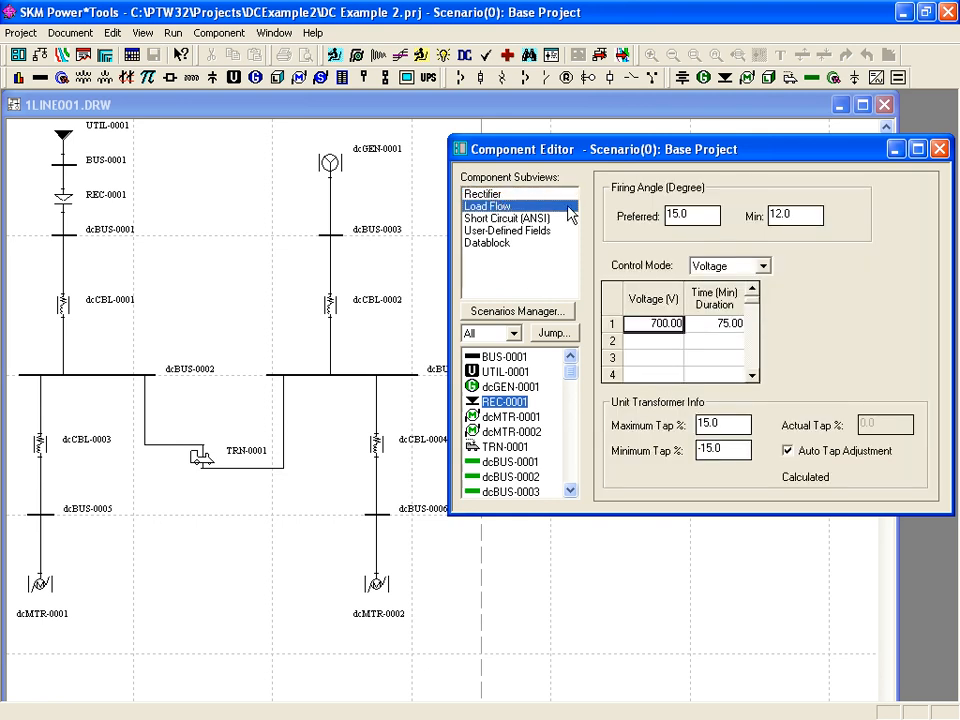
{"action": "left_click", "coordinate": [762, 267]}
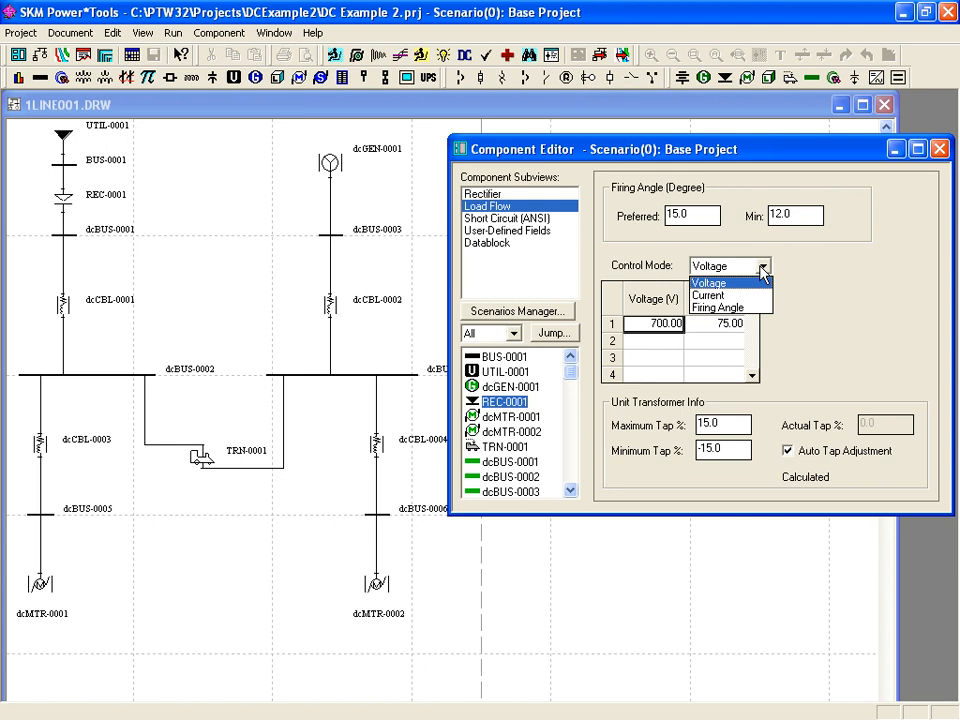
{"action": "left_click", "coordinate": [800, 287]}
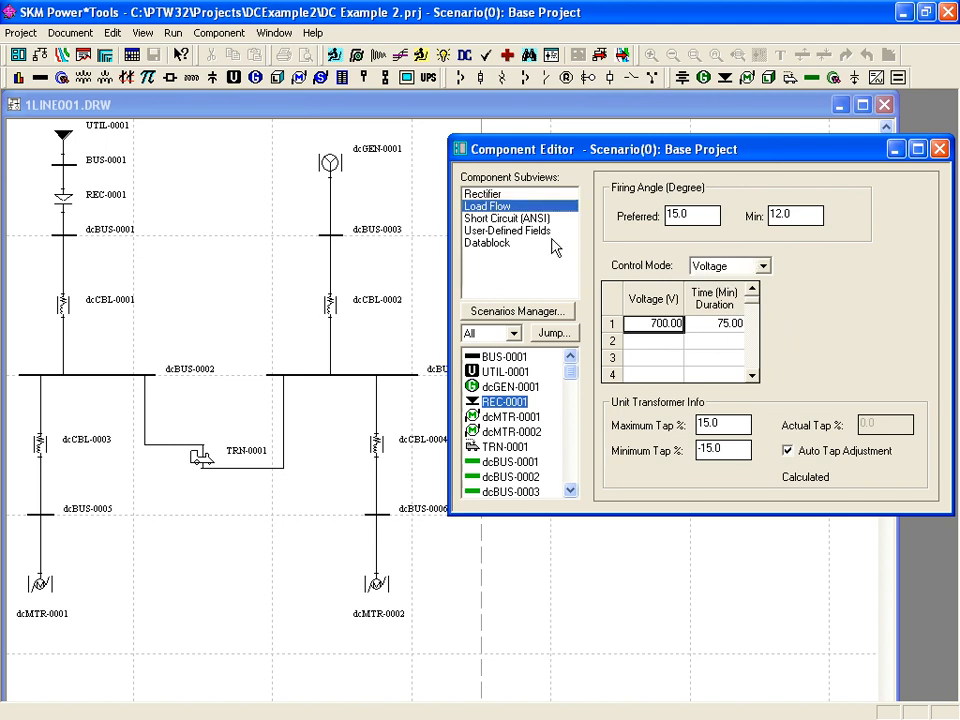
{"action": "left_click", "coordinate": [538, 219]}
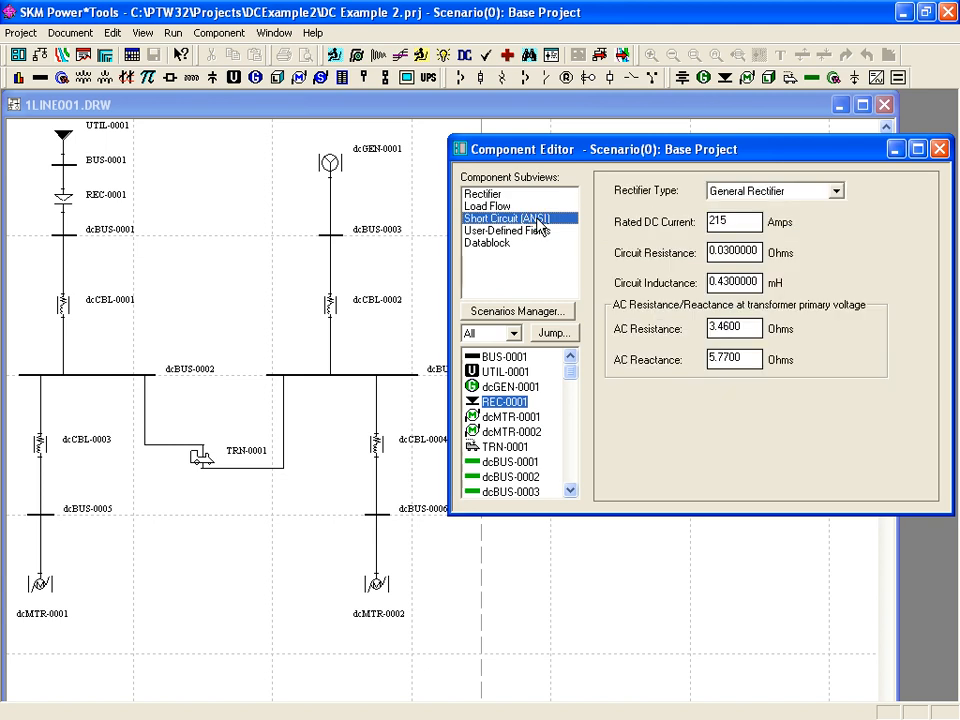
{"action": "left_click", "coordinate": [836, 190]}
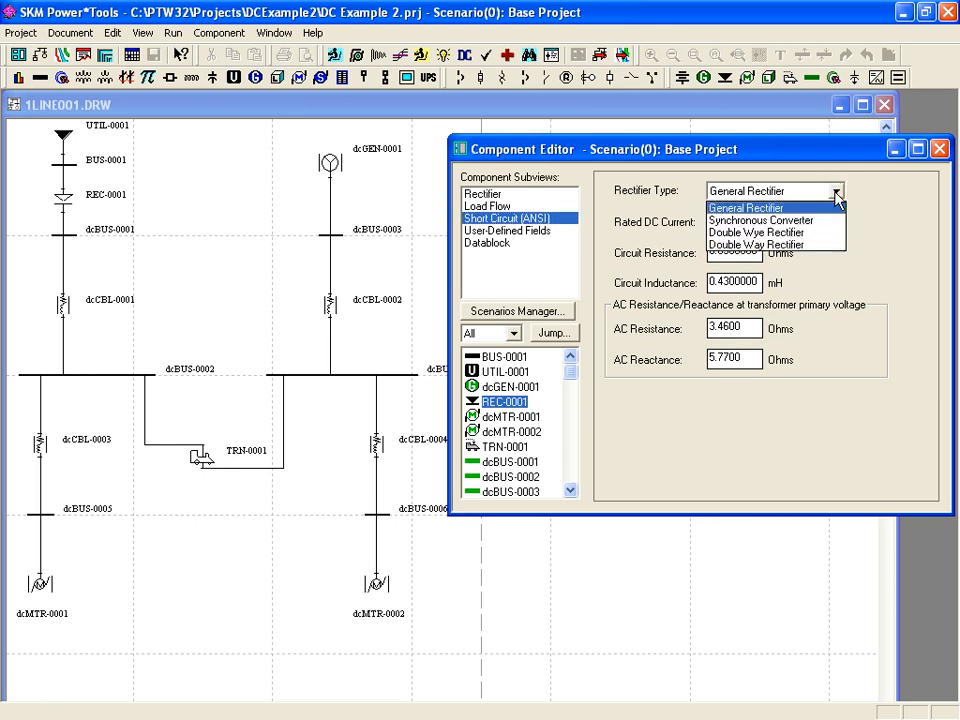
{"action": "left_click", "coordinate": [836, 193]}
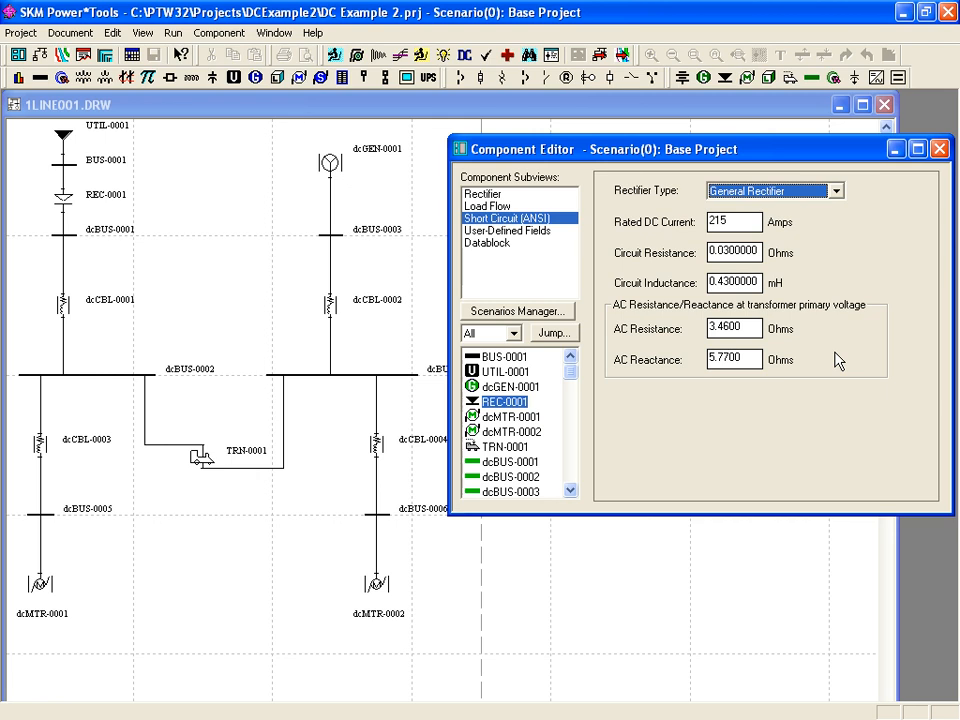
Examine DC generator dcGEN-0001's general data, its source type options and its short circuit data
{"action": "left_click", "coordinate": [500, 403]}
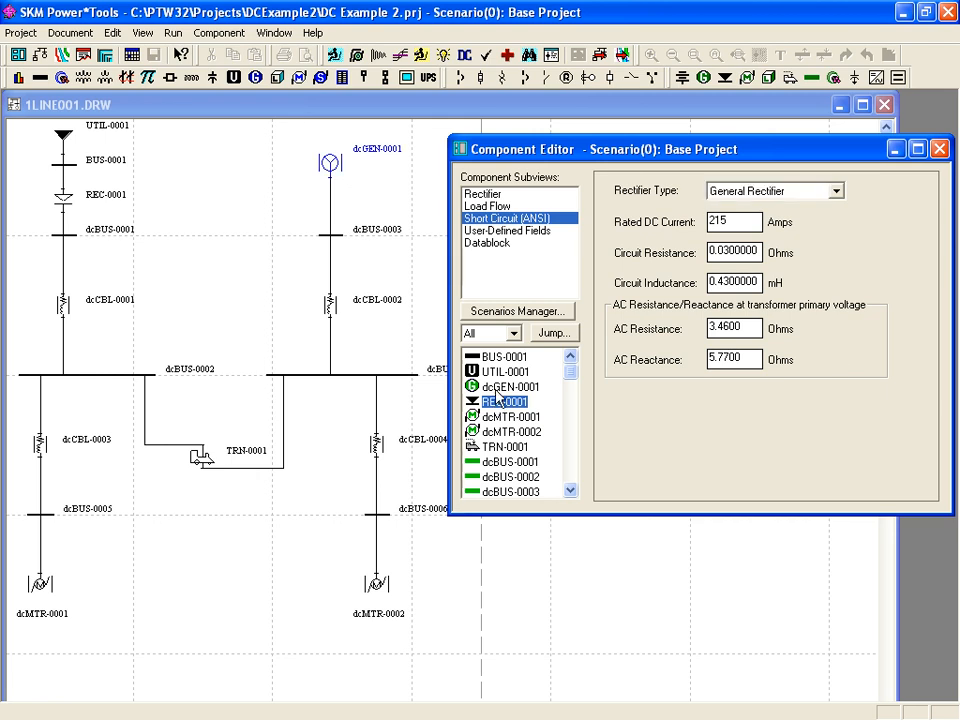
{"action": "left_click", "coordinate": [496, 388]}
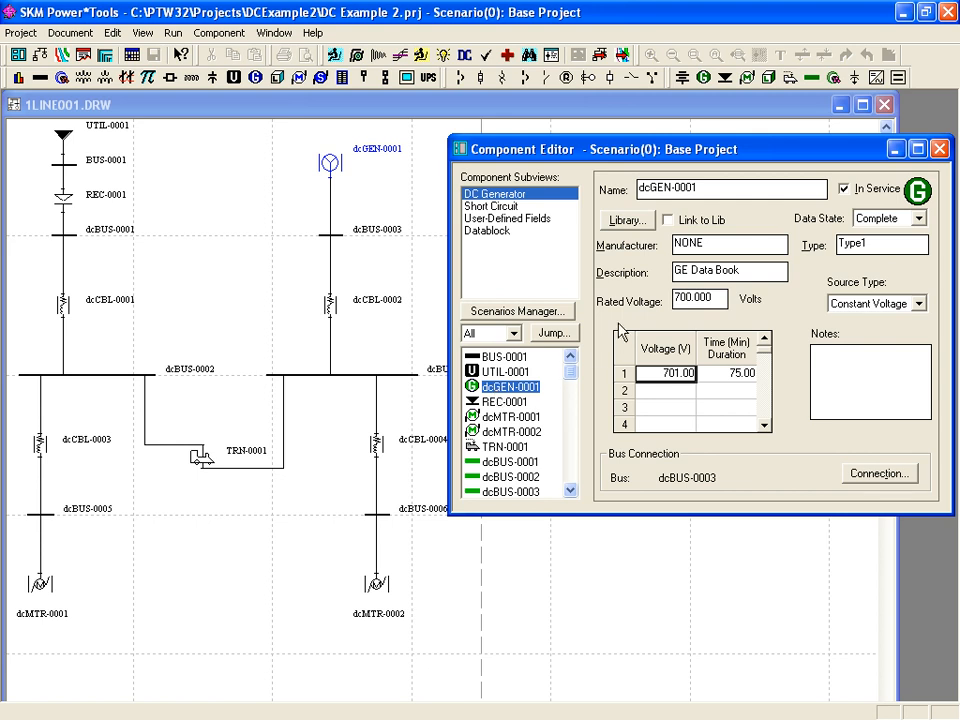
{"action": "left_click", "coordinate": [921, 303]}
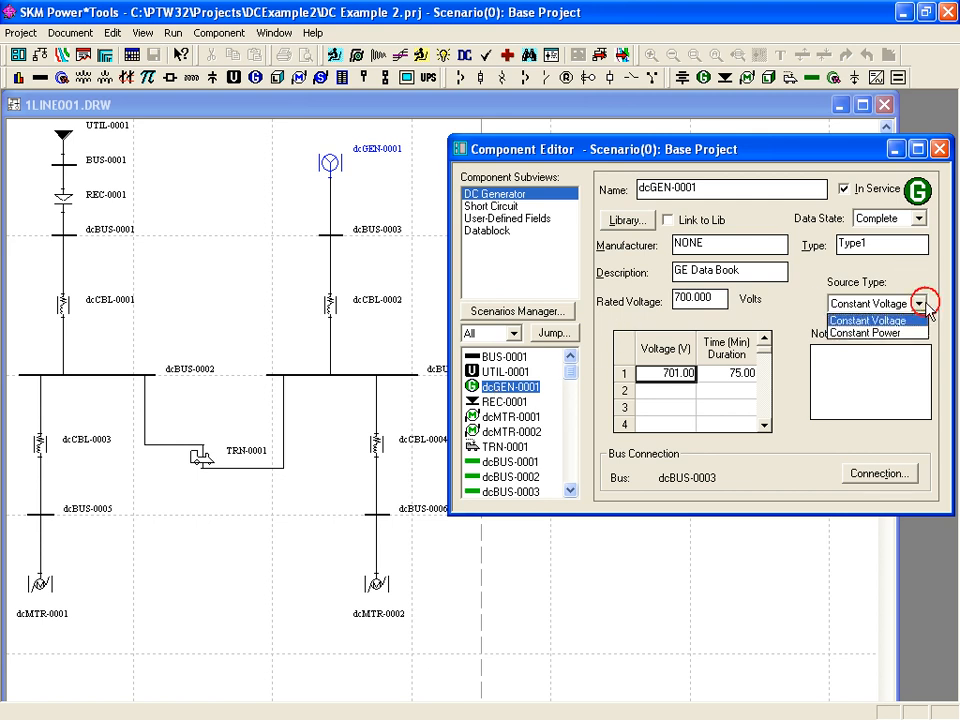
{"action": "left_click", "coordinate": [924, 304]}
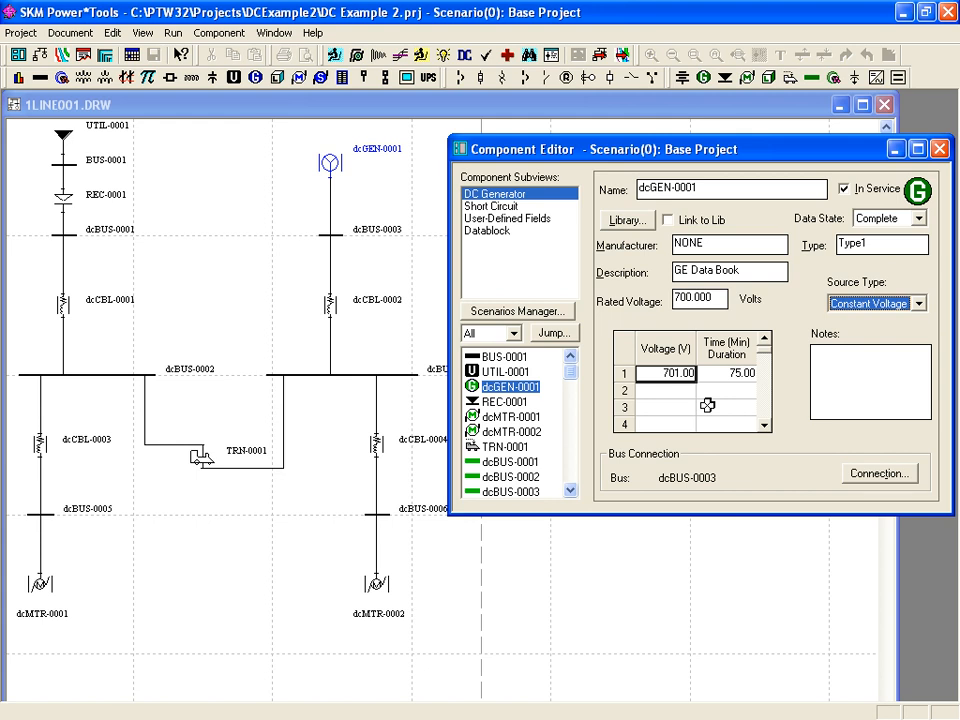
{"action": "left_click", "coordinate": [506, 206]}
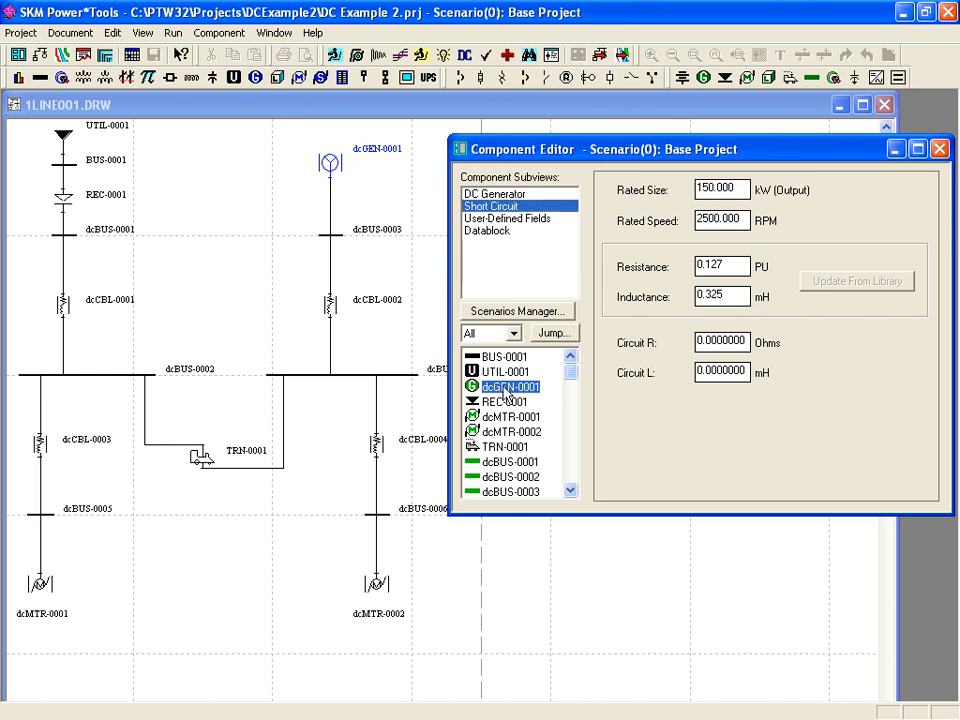
Open the train component TRN-0001 for examination
{"action": "left_click", "coordinate": [510, 447]}
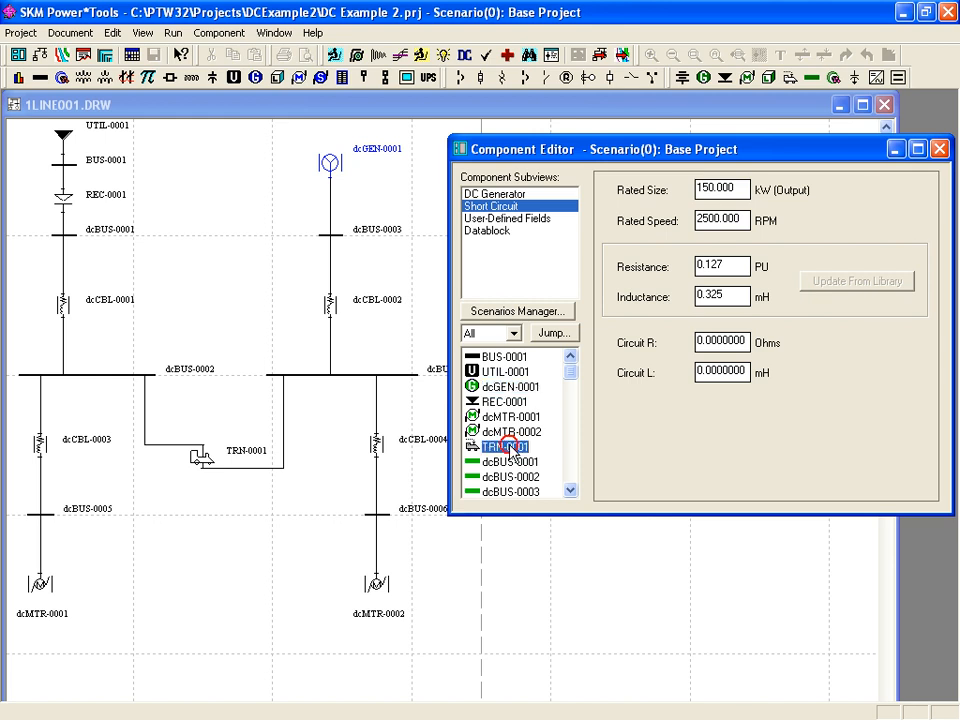